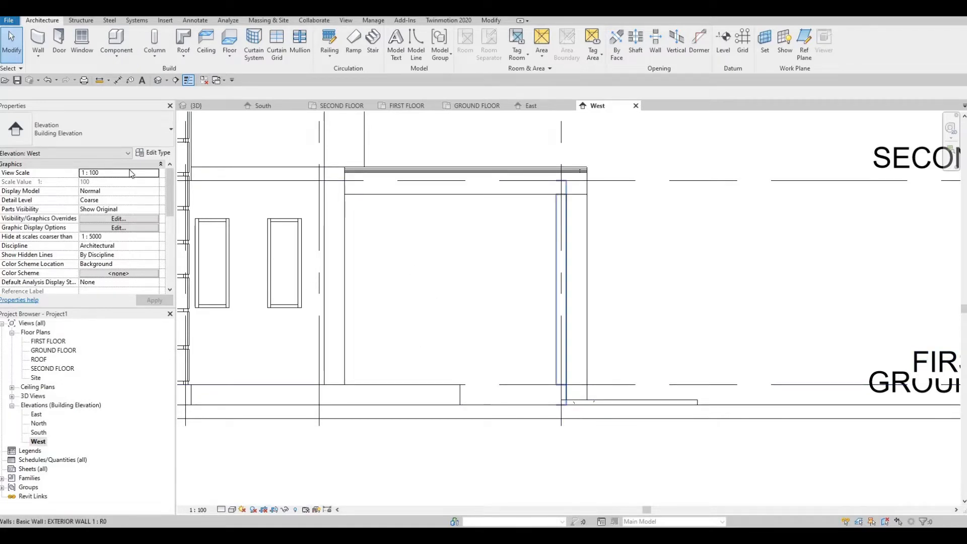
Step: Create an in-place Generic Models component and accept the suggested name Generic Models 14
click(114, 54)
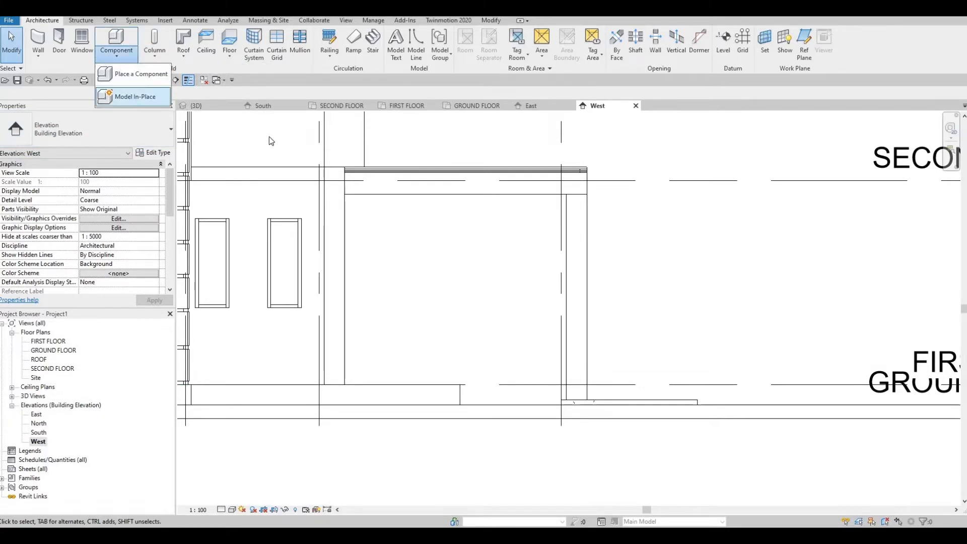
click(135, 96)
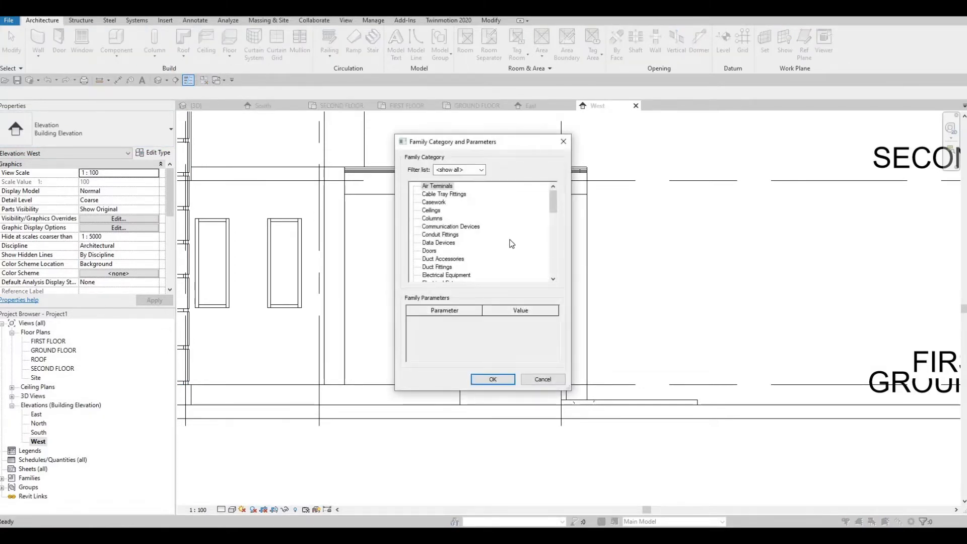
scroll(512, 244, down, 4)
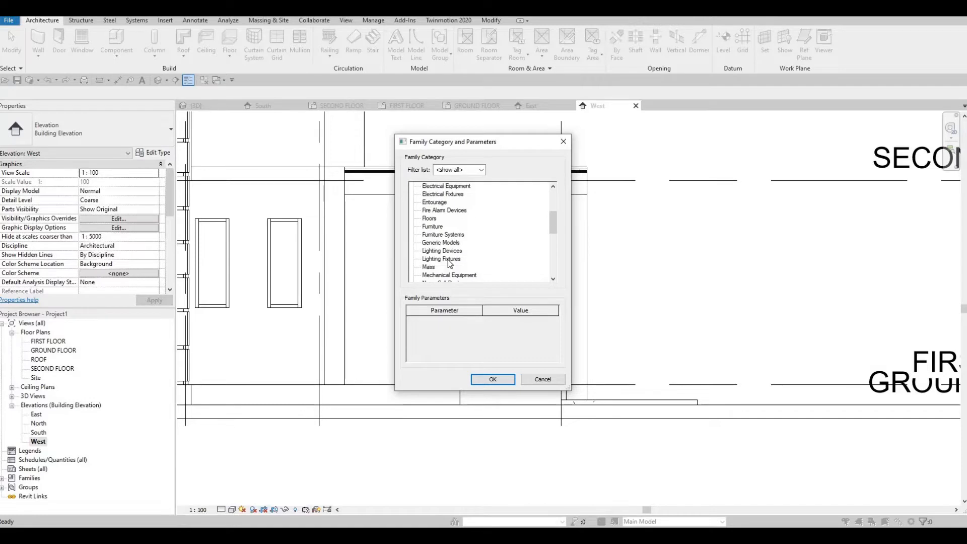
click(504, 380)
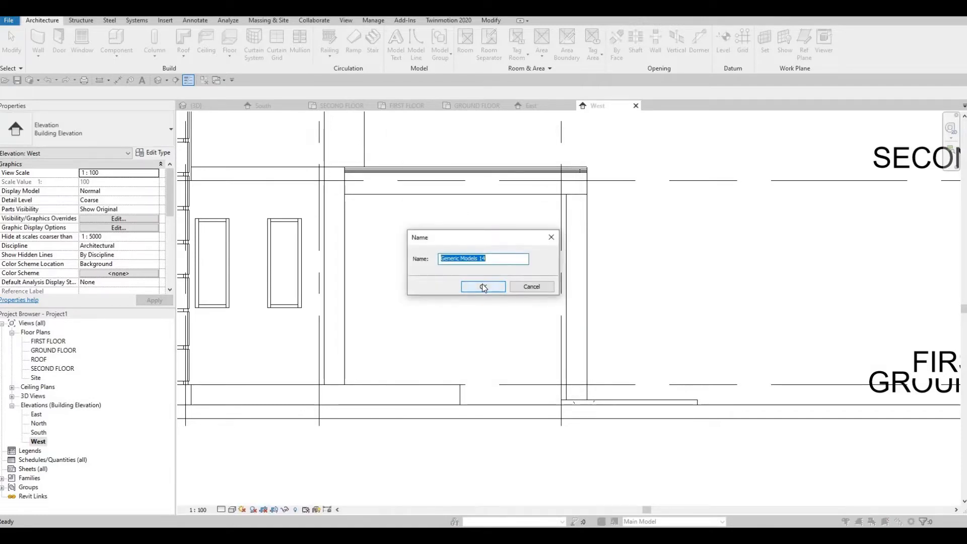
click(483, 286)
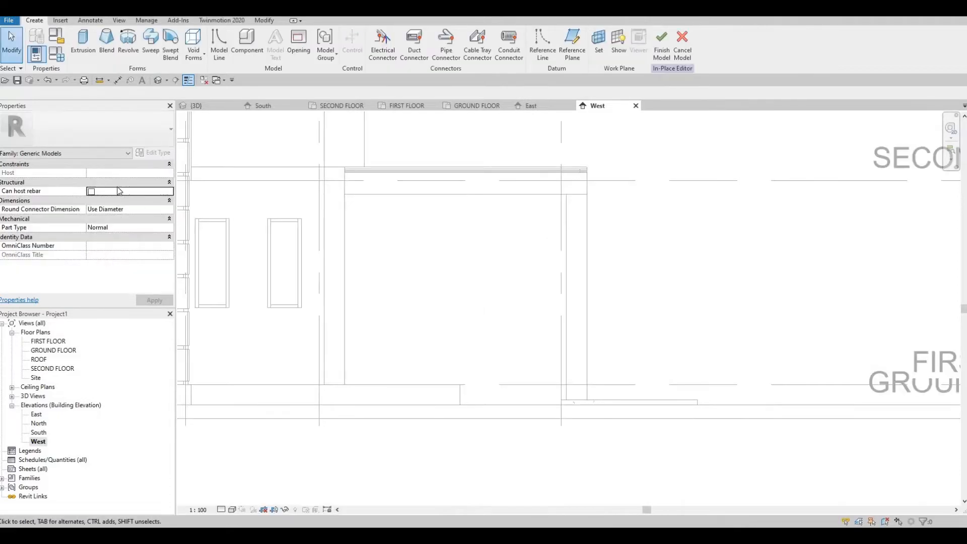
Step: Start an extrusion and pick the face of the column at the end of the beam as its work plane
click(82, 51)
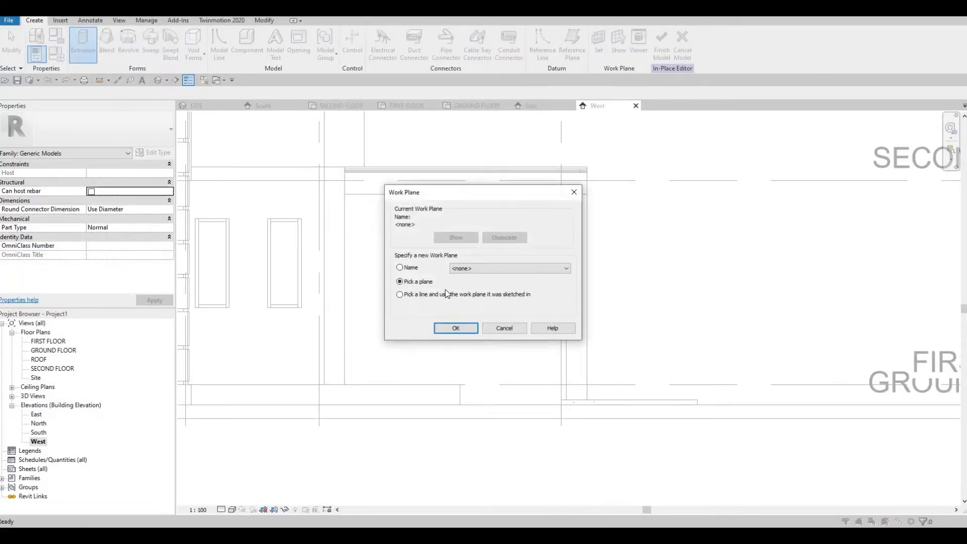
click(456, 328)
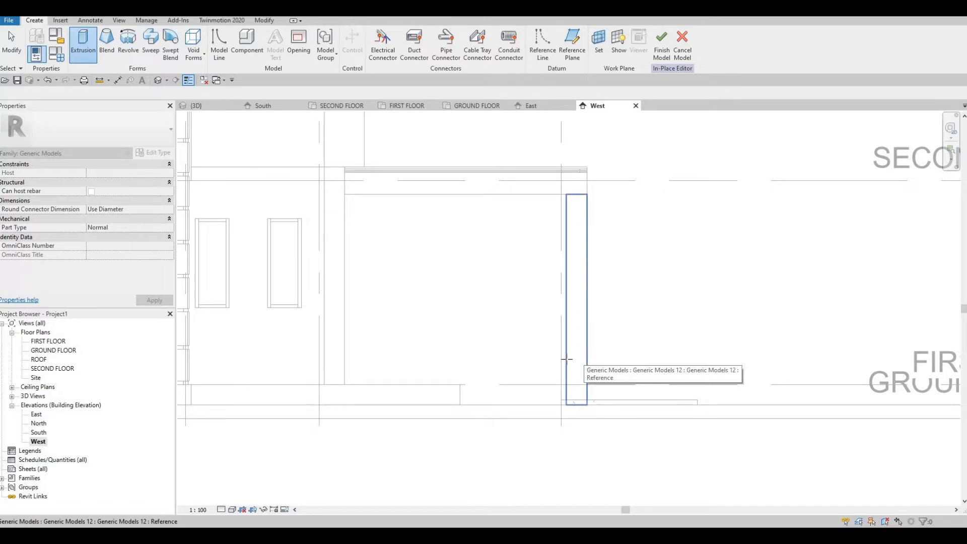
click(576, 339)
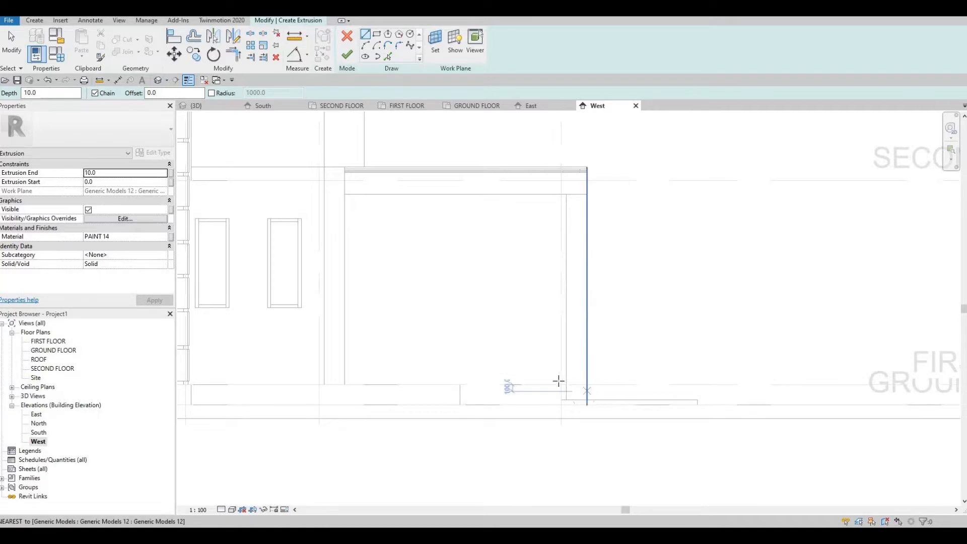
Step: Sketch a rectangle about 454 mm wide and 225 mm high from the column's lower-left corner up to the FIRST FLOOR level
mouse_move(558, 381)
middle_down()
mouse_move(546, 377)
mouse_move(536, 341)
middle_up()
scroll(631, 344, down, 1)
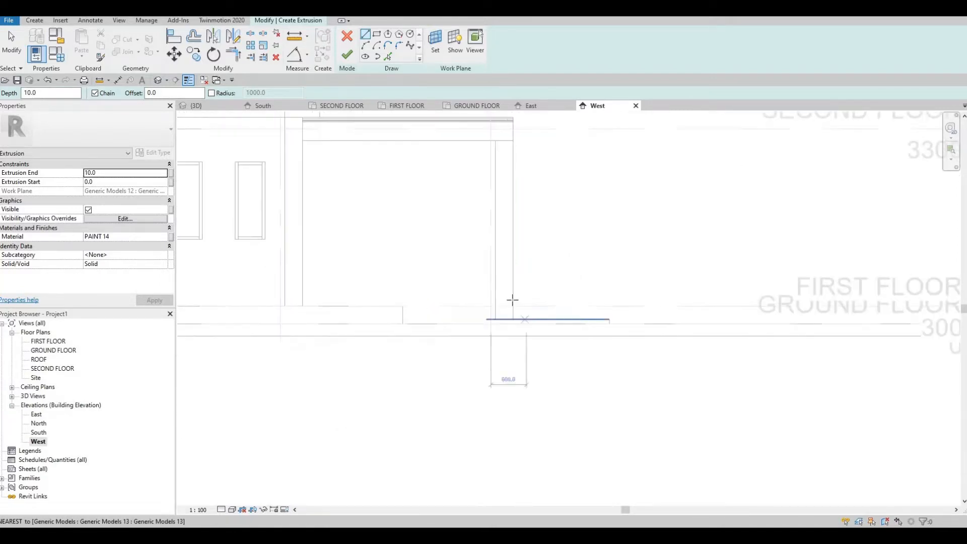
scroll(495, 304, up, 4)
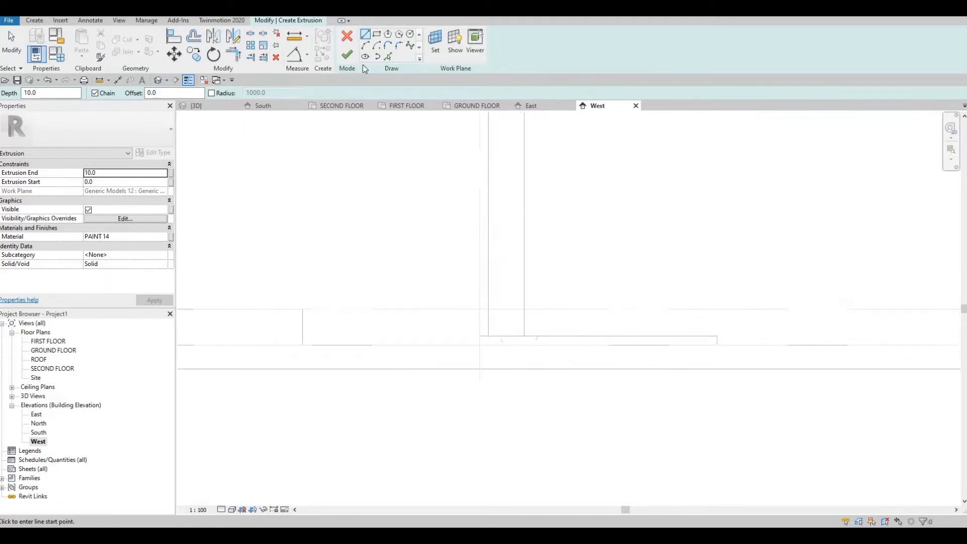
click(379, 38)
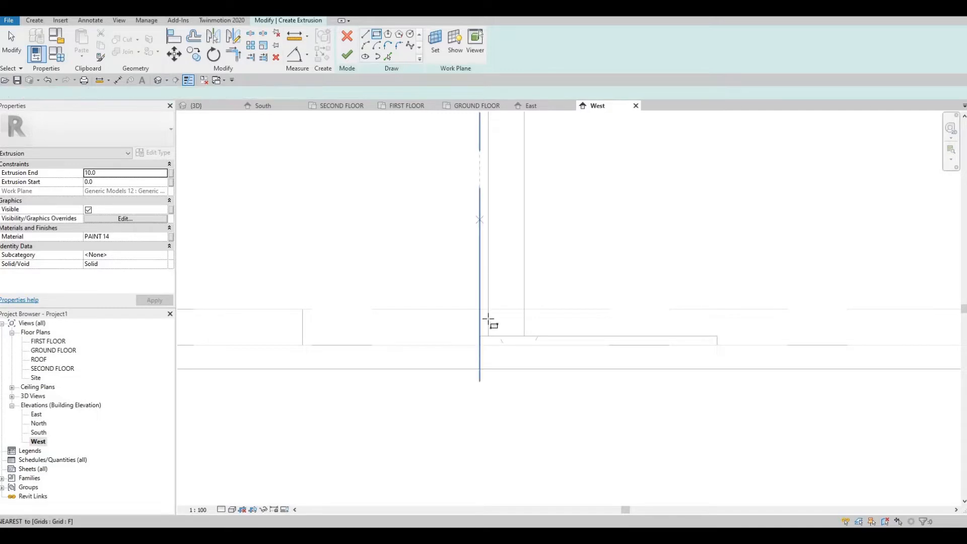
scroll(492, 338, up, 1)
click(492, 357)
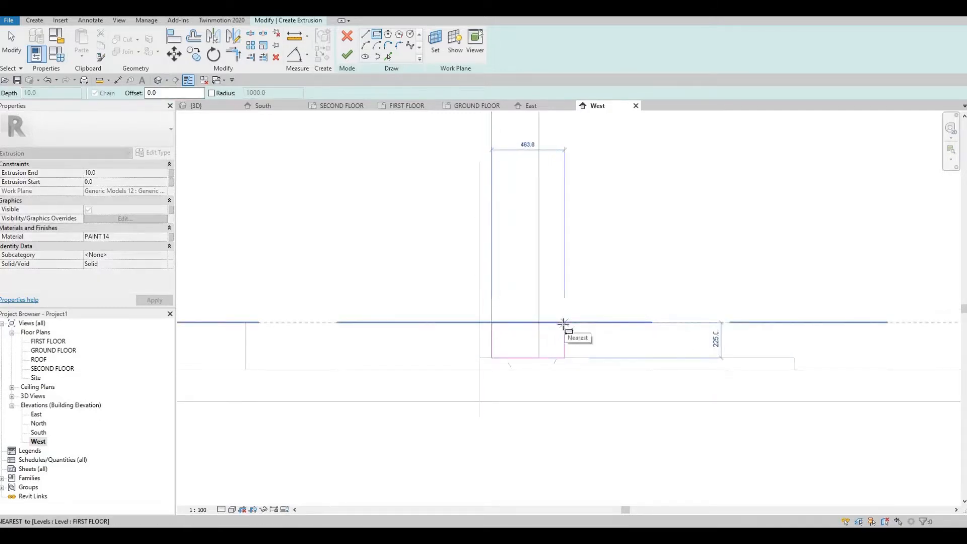
click(504, 262)
scroll(524, 212, down, 4)
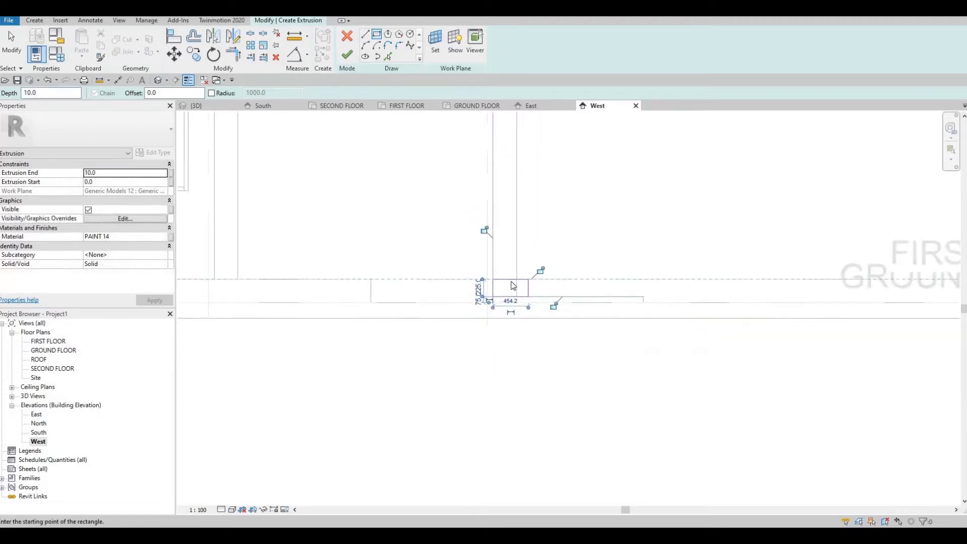
scroll(522, 273, up, 2)
middle_drag(521, 273, 532, 182)
scroll(531, 183, down, 1)
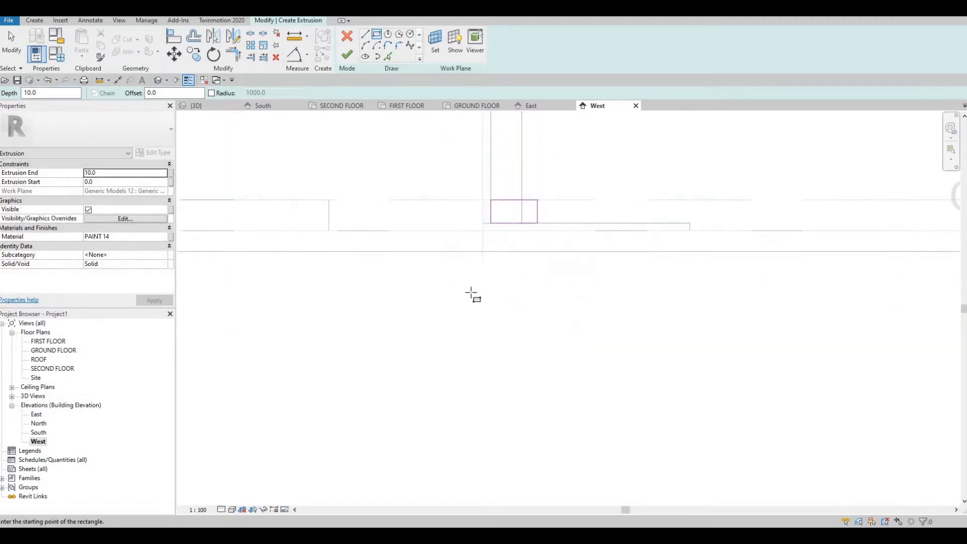
middle_drag(512, 224, 474, 292)
scroll(475, 294, down, 1)
scroll(479, 257, up, 3)
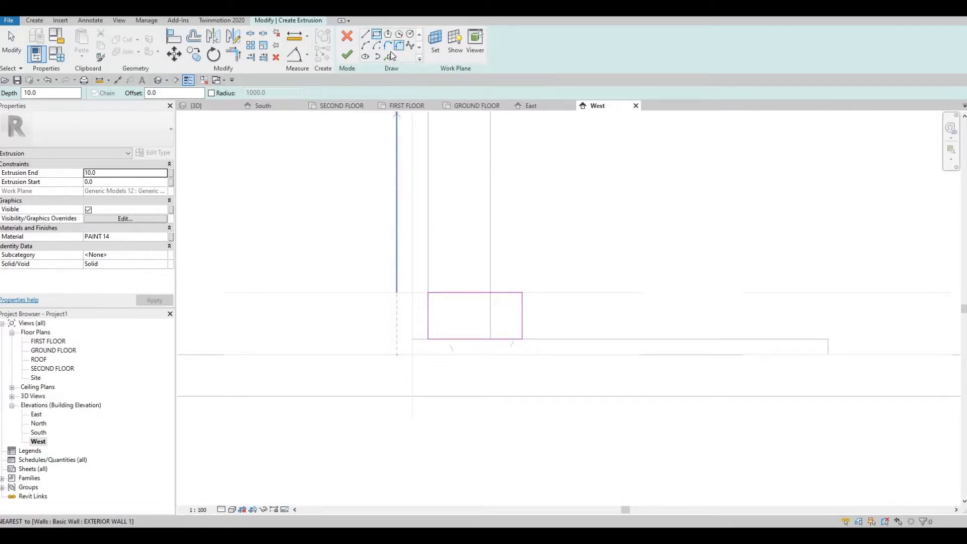
click(388, 46)
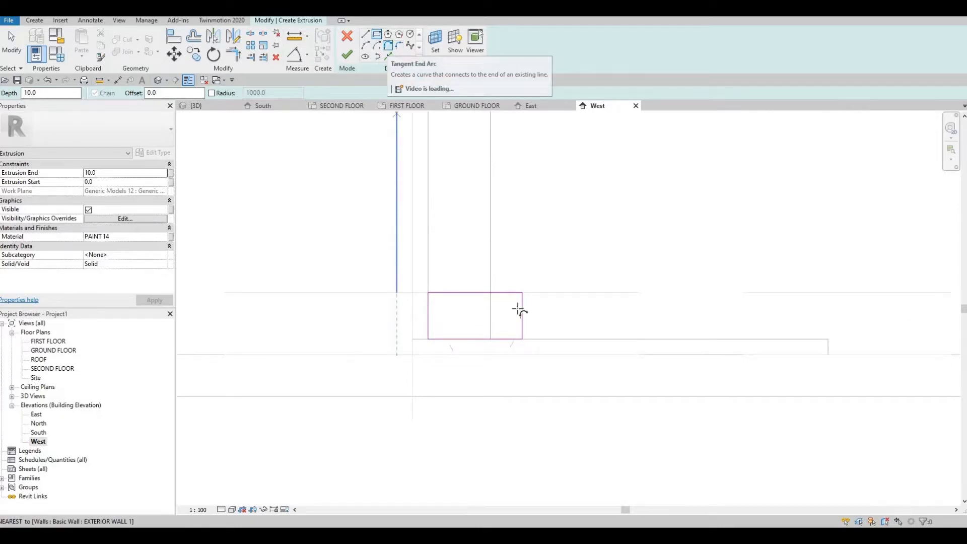
scroll(528, 341, up, 1)
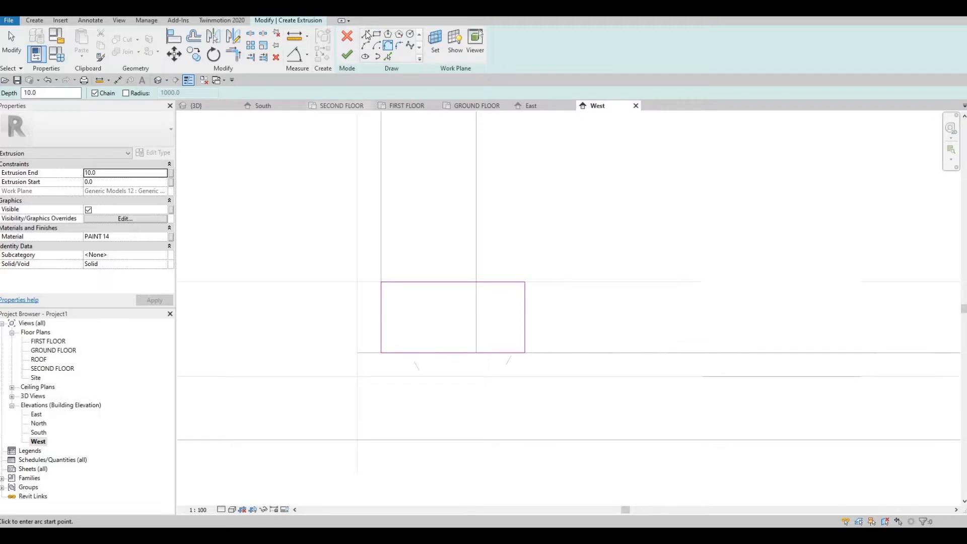
key(Escape)
Step: Draw a sloping line from the rectangle's top-left corner down to a point on the lower part of its right edge
key(l)
key(i)
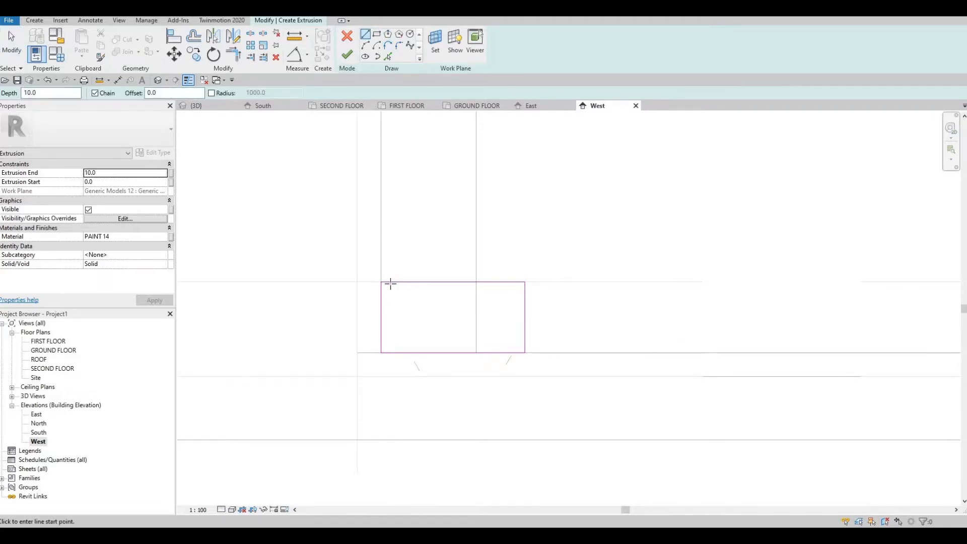
click(382, 282)
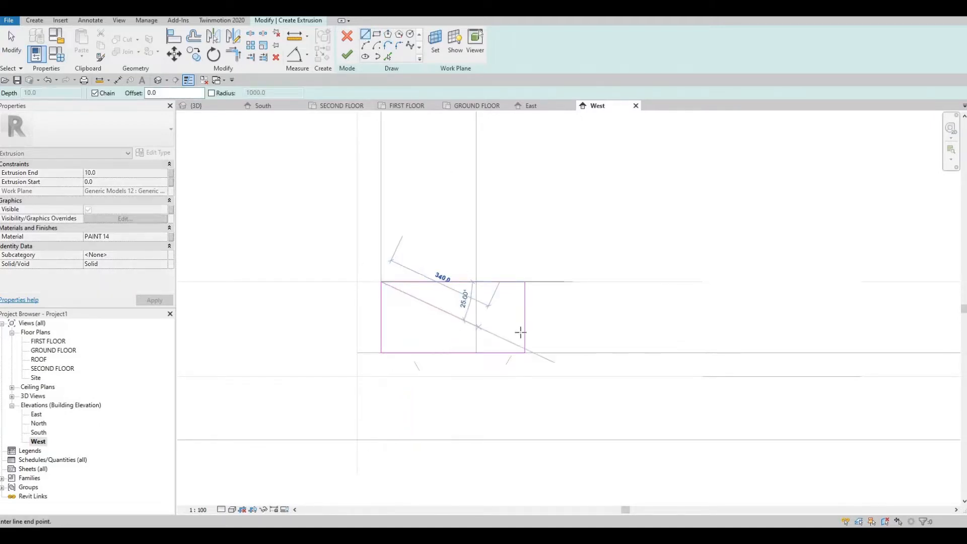
click(524, 334)
key(Escape)
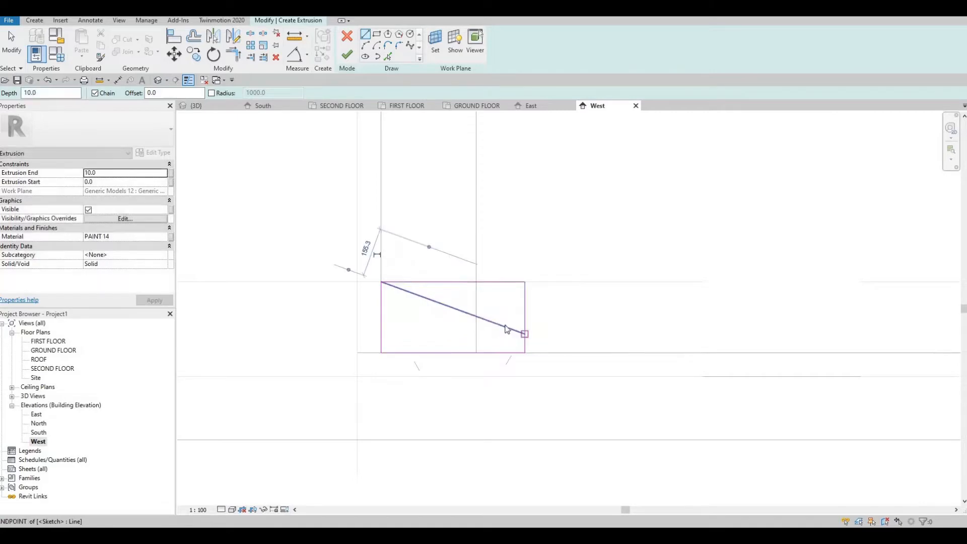
key(Escape)
Step: Delete the rectangle's top edge and trim its right edge to the sloping line to close the wedge profile
click(470, 283)
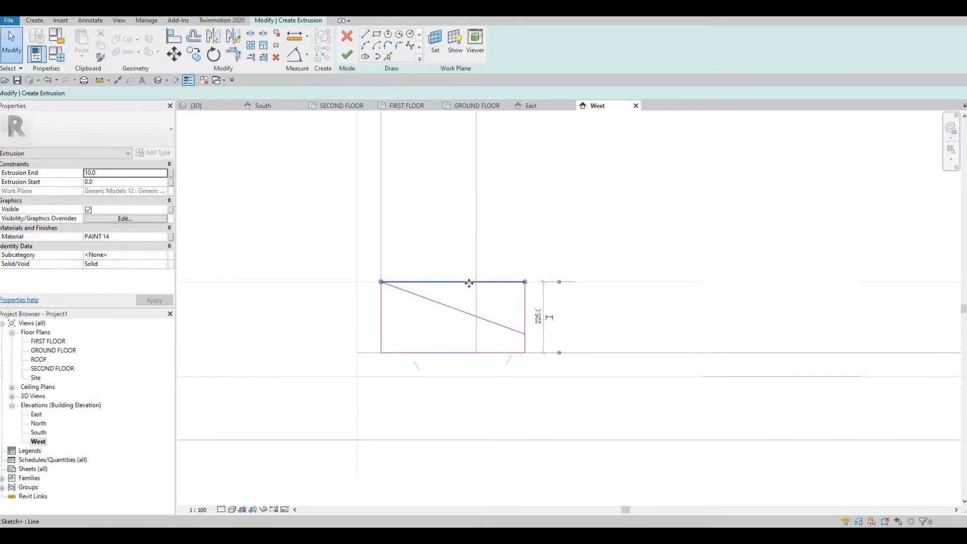
key(Escape)
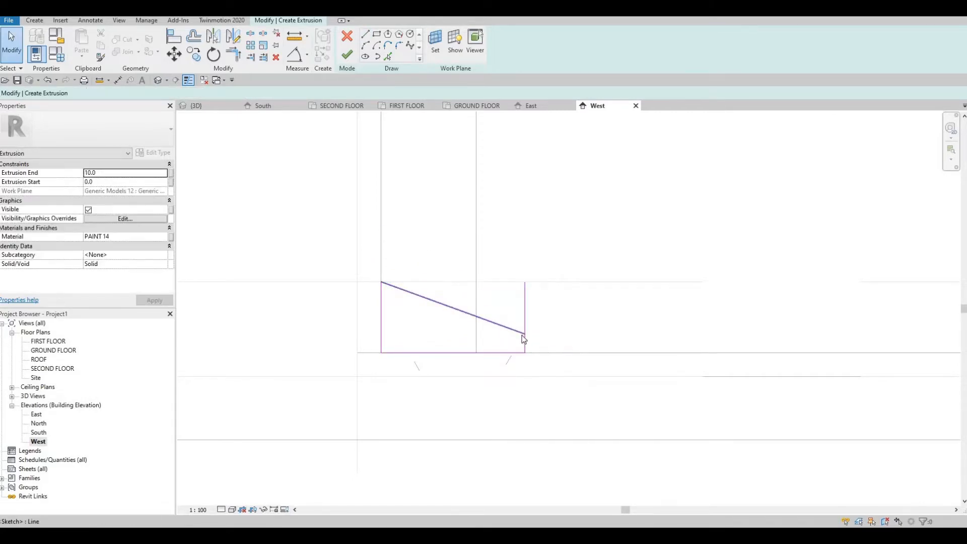
key(t)
key(r)
click(525, 339)
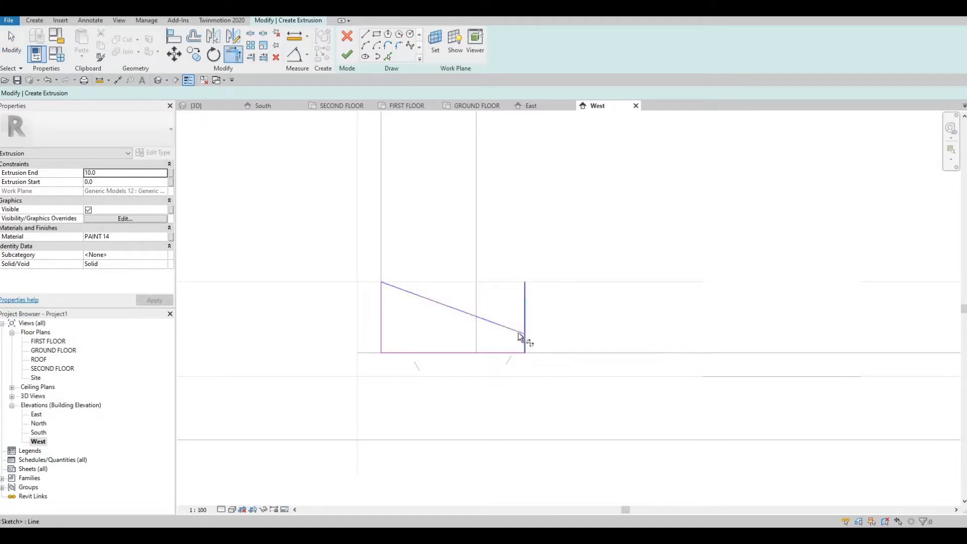
click(468, 297)
key(Escape)
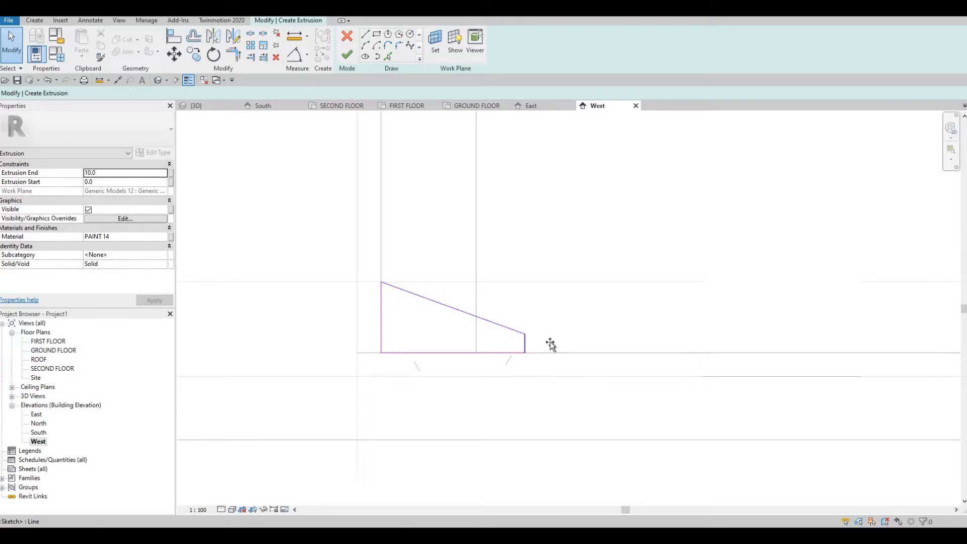
Step: Round the corner between the sloping line and the short right edge with a fillet arc of about 45 mm radius
drag(550, 344, 538, 340)
click(566, 324)
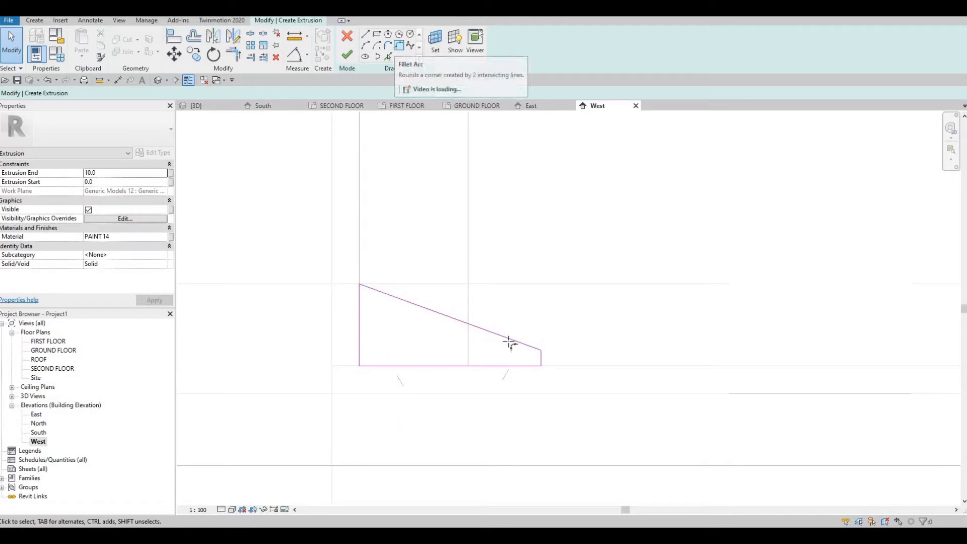
click(542, 361)
scroll(545, 366, up, 2)
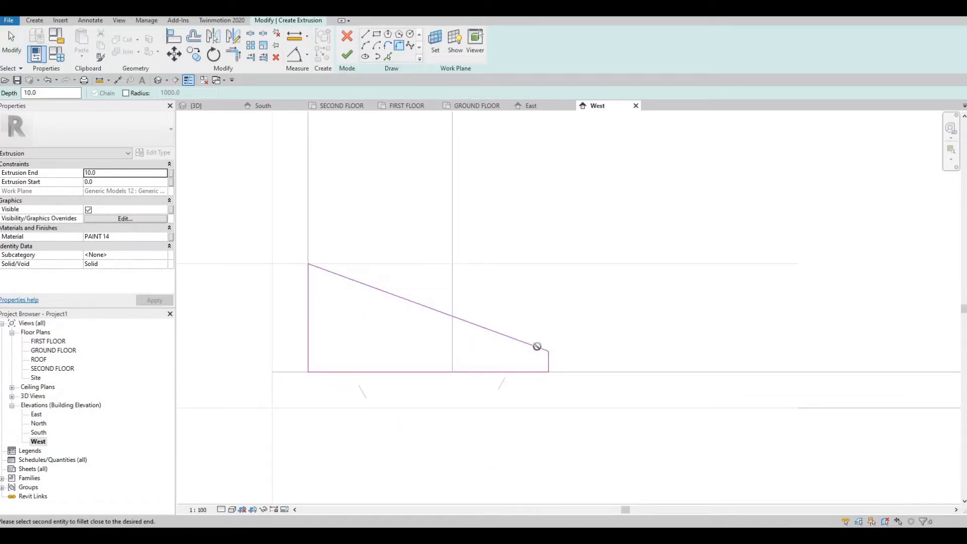
click(547, 357)
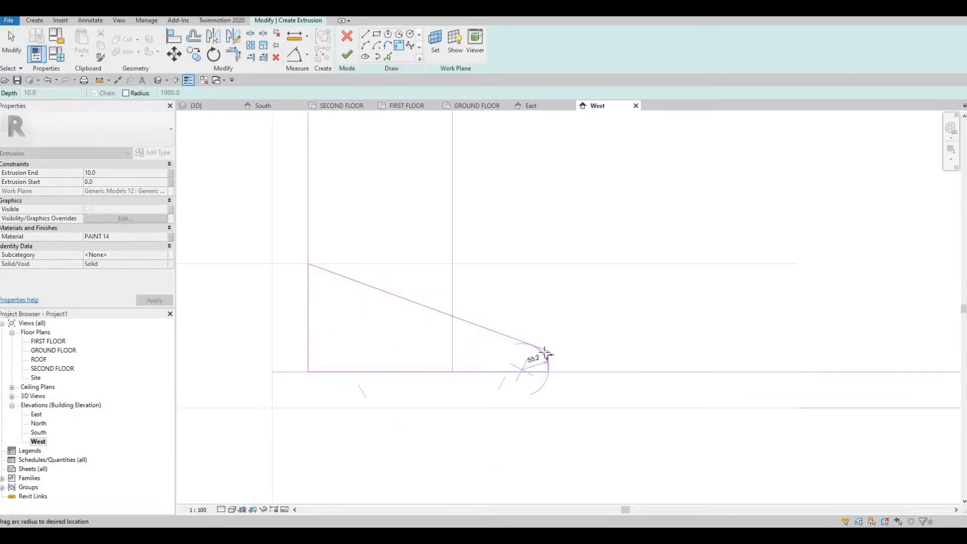
scroll(546, 354, up, 1)
click(546, 361)
middle_drag(547, 324, 545, 302)
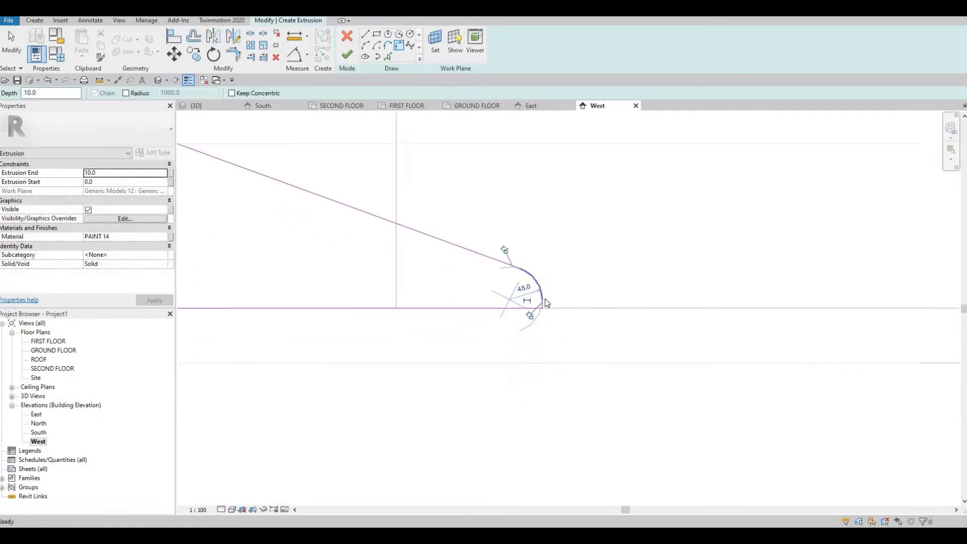
key(Escape)
key(Escape)
Step: Set the extrusion's material to Concrete, C70/85 from the Concrete category of the AEC Materials library
scroll(545, 302, down, 4)
scroll(531, 309, up, 1)
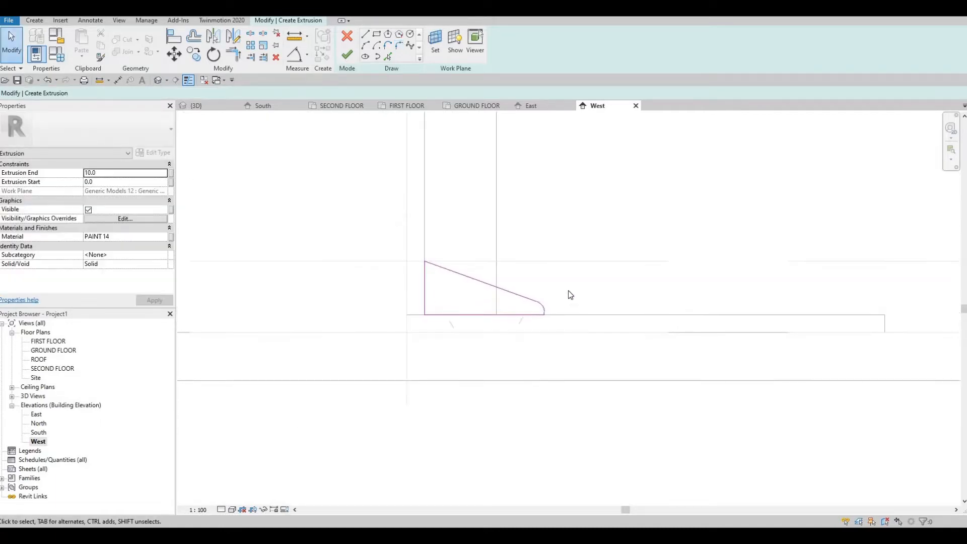
scroll(568, 294, down, 3)
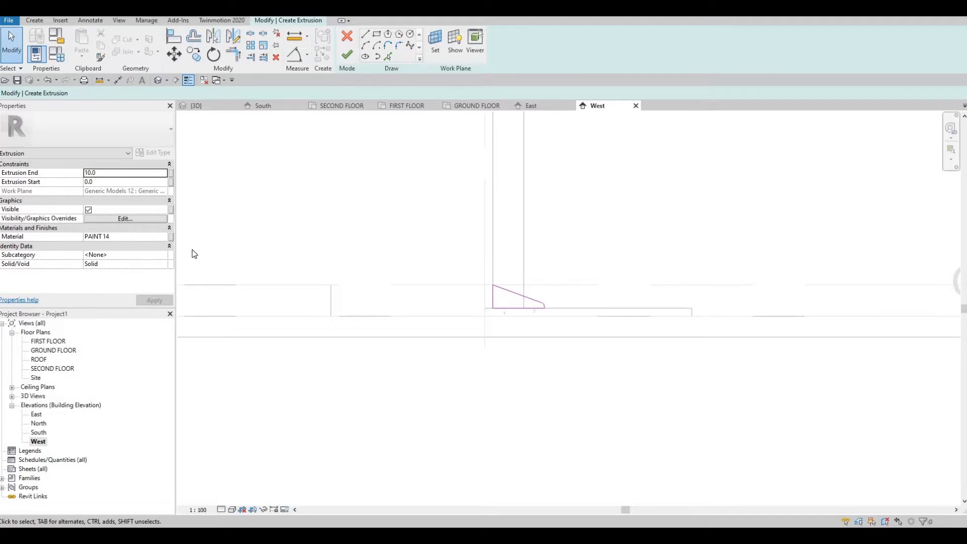
double_click(163, 235)
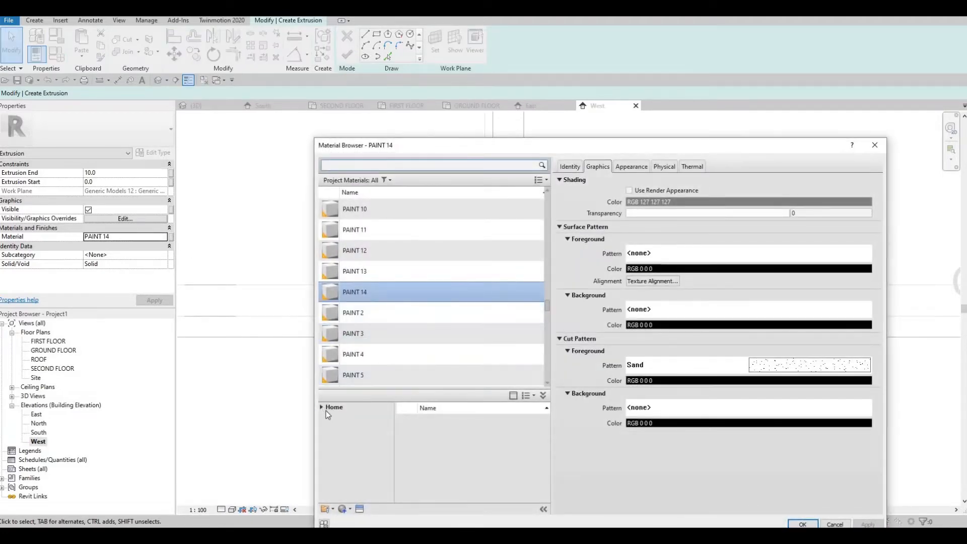
click(332, 426)
click(326, 427)
click(353, 436)
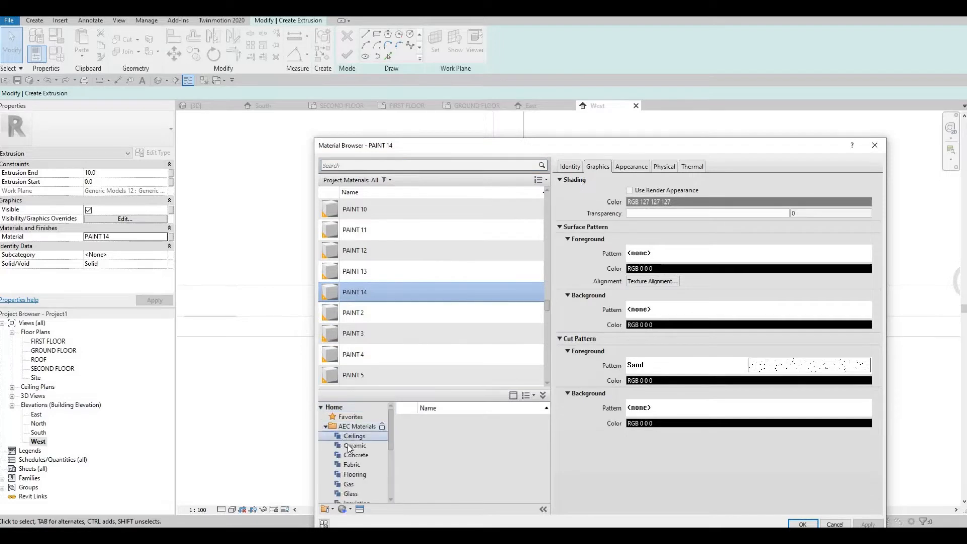
click(357, 427)
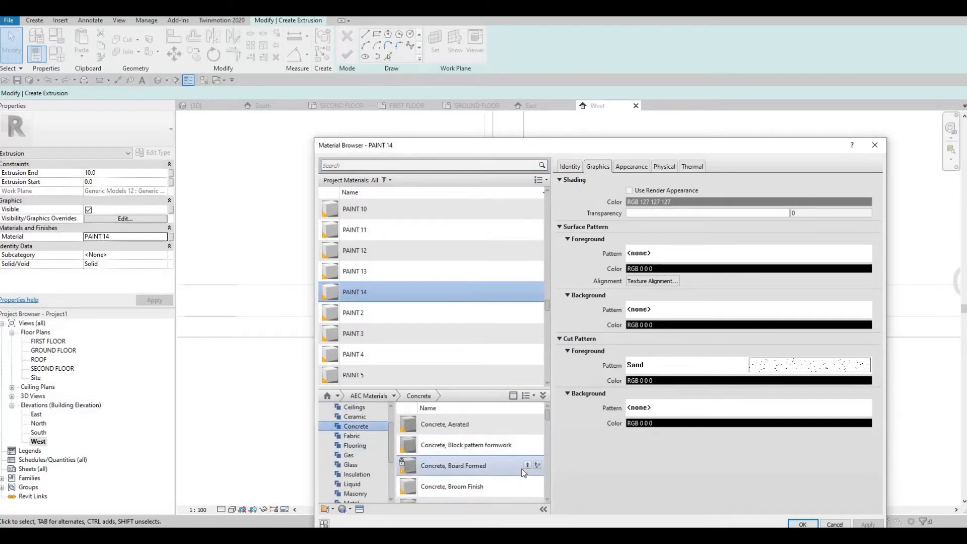
scroll(524, 472, down, 5)
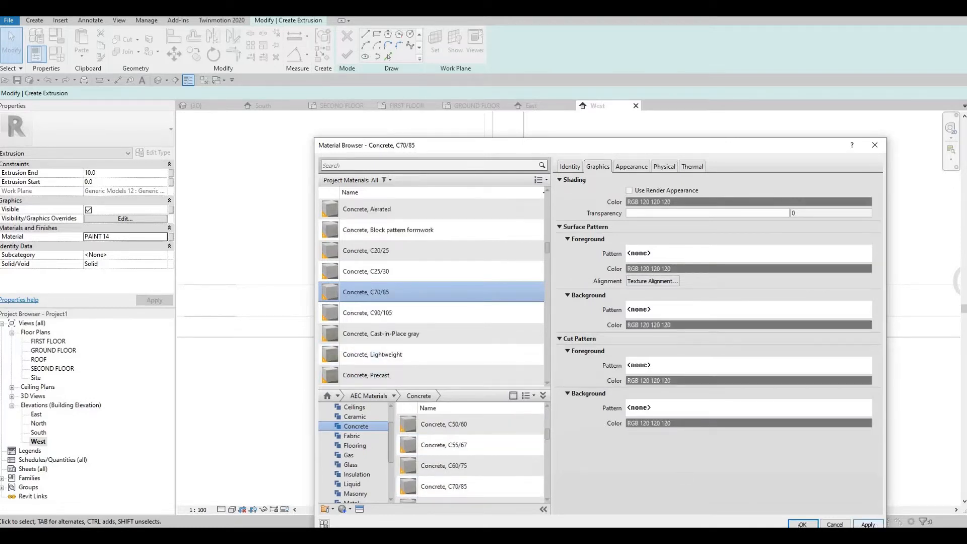
click(802, 524)
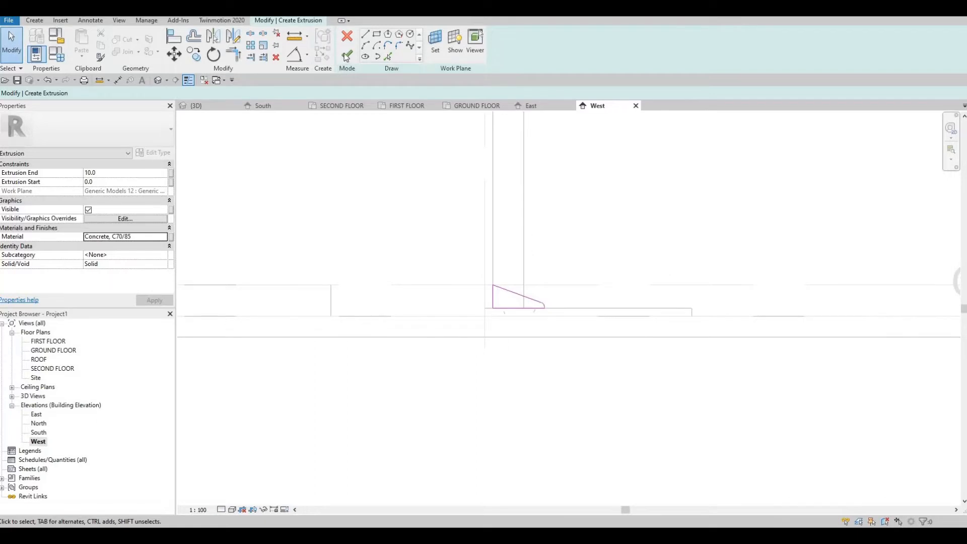
Step: Finish the wedge extrusion's sketch and open the 3D view with nothing selected
click(347, 55)
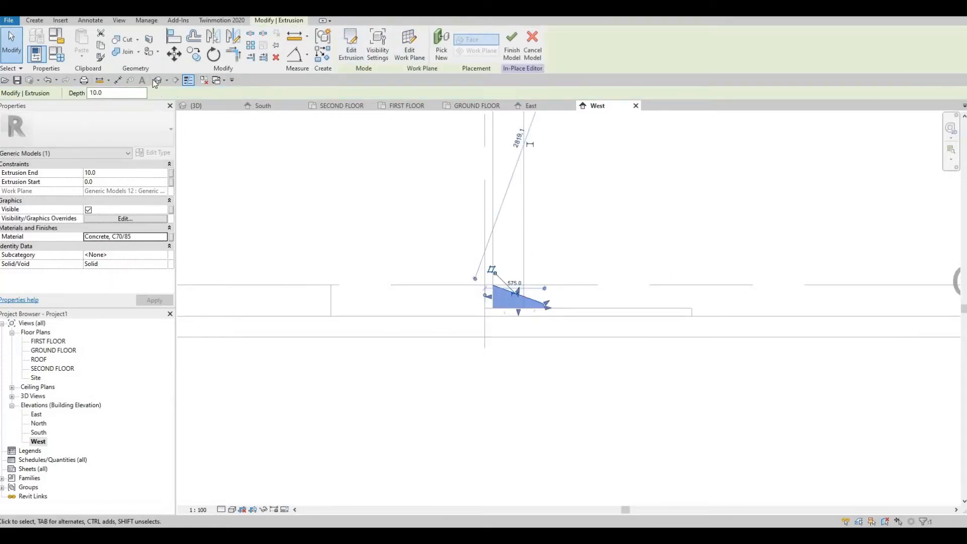
key(ctrl+Tab)
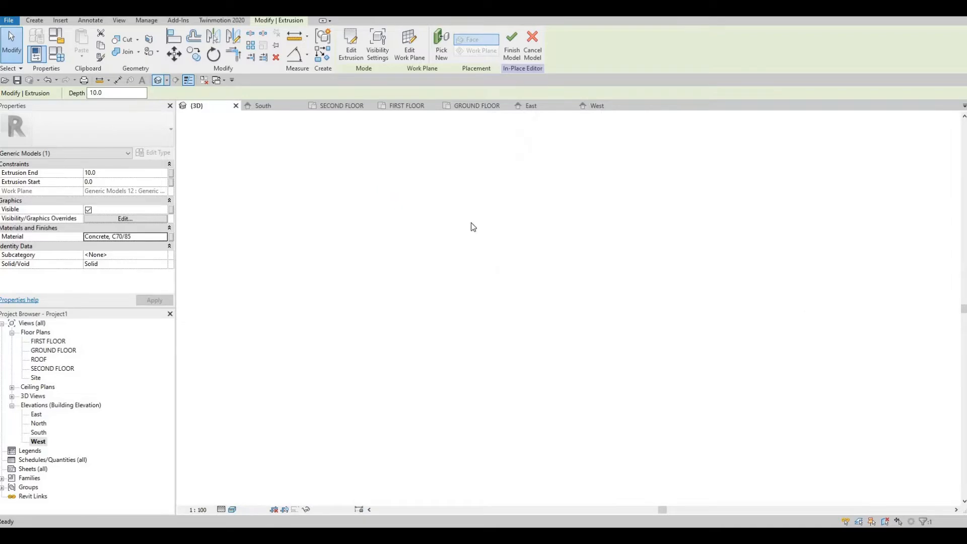
key(Escape)
Step: Stretch the wedge extrusion along the garage front to the far corner of the exterior wall, a depth of 7570 mm
scroll(683, 272, up, 5)
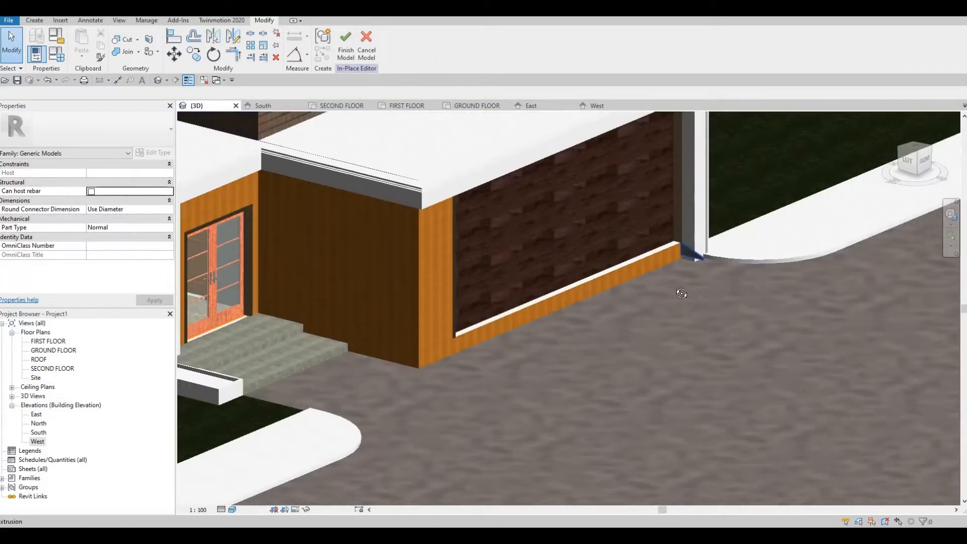
scroll(739, 280, up, 6)
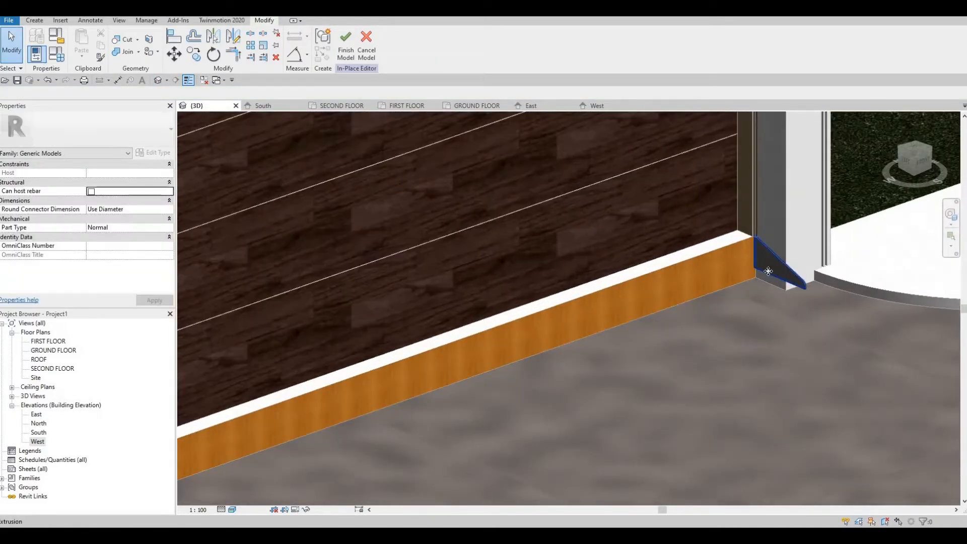
click(768, 271)
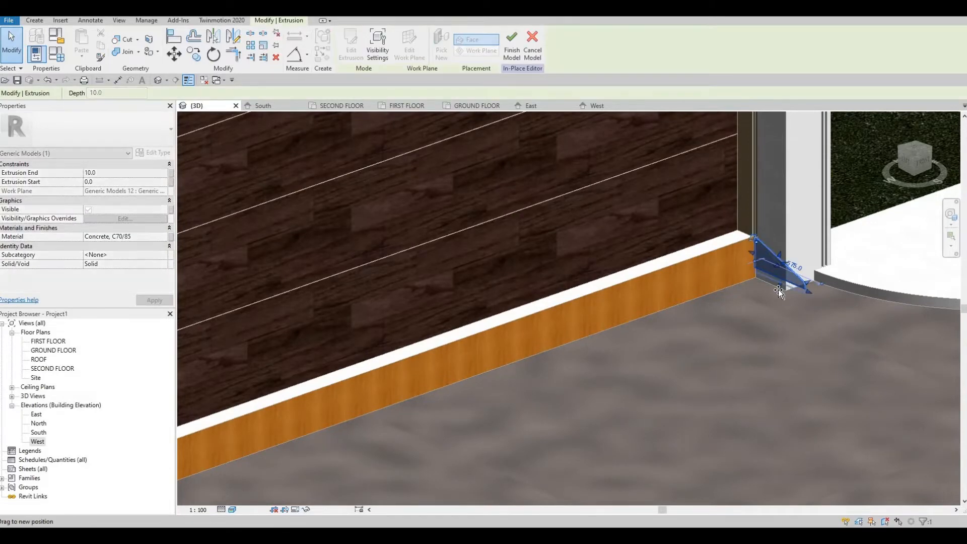
drag(778, 289, 770, 272)
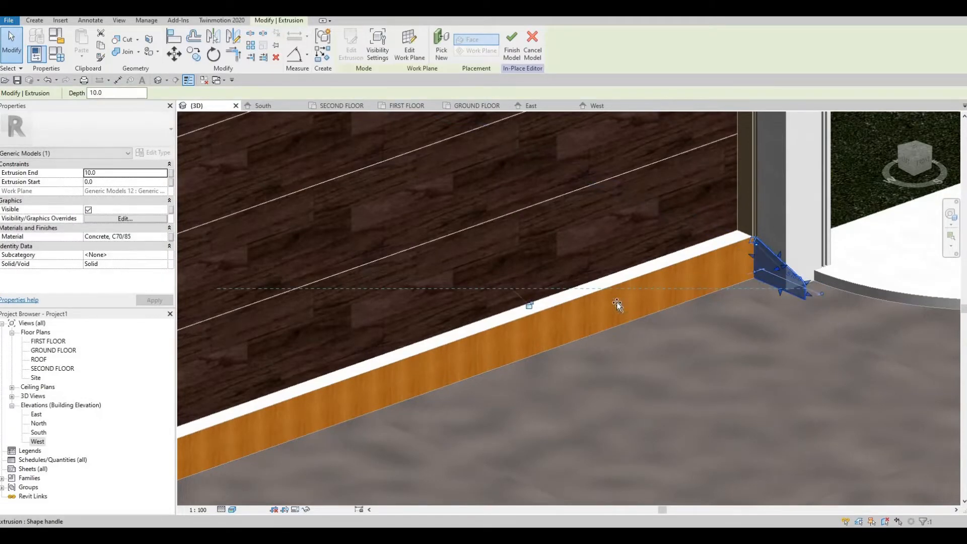
drag(617, 304, 540, 342)
middle_drag(719, 280, 929, 187)
scroll(928, 187, down, 1)
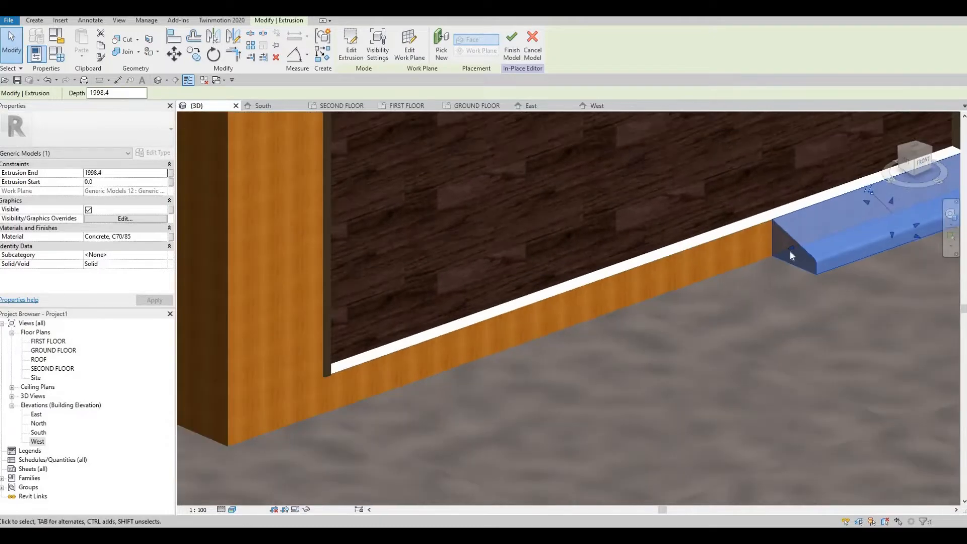
drag(789, 250, 599, 310)
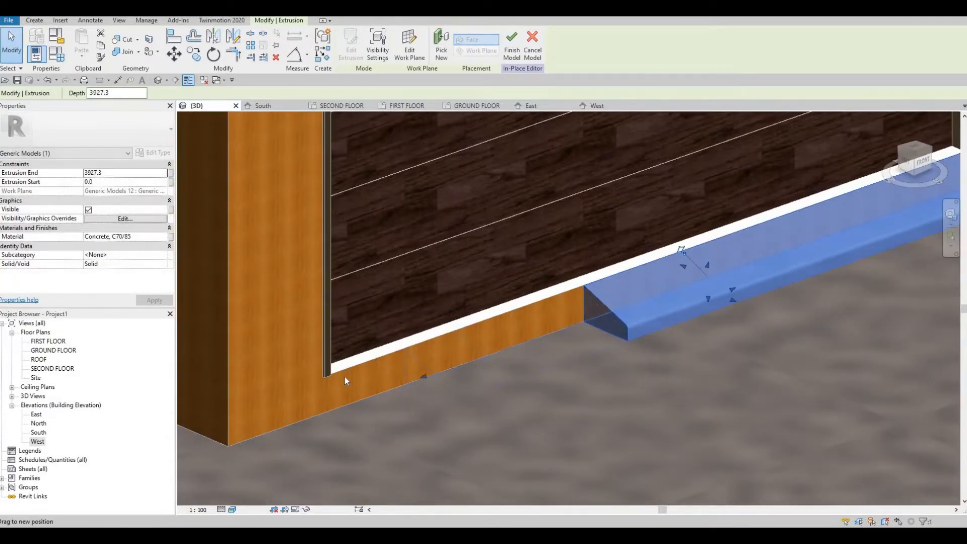
drag(344, 377, 342, 379)
middle_drag(344, 404, 563, 271)
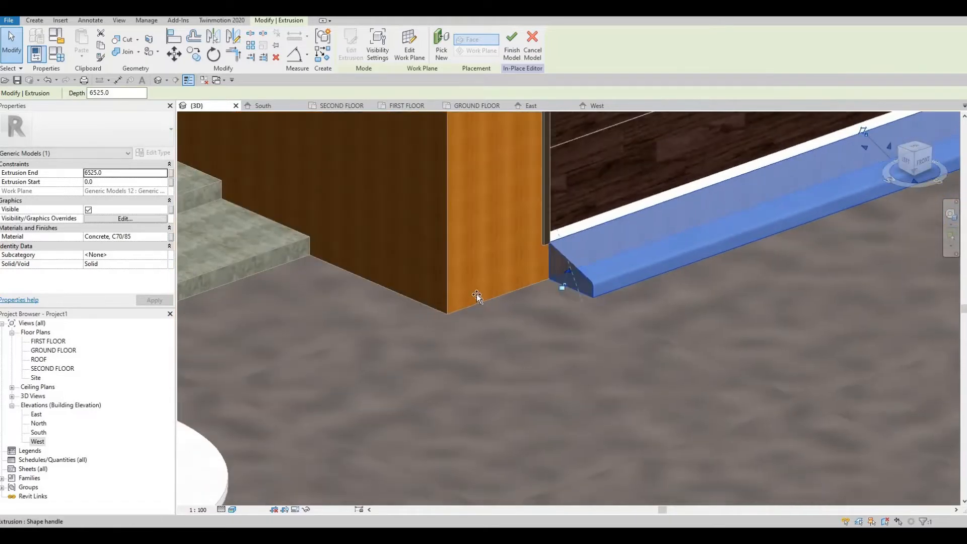
drag(476, 294, 465, 302)
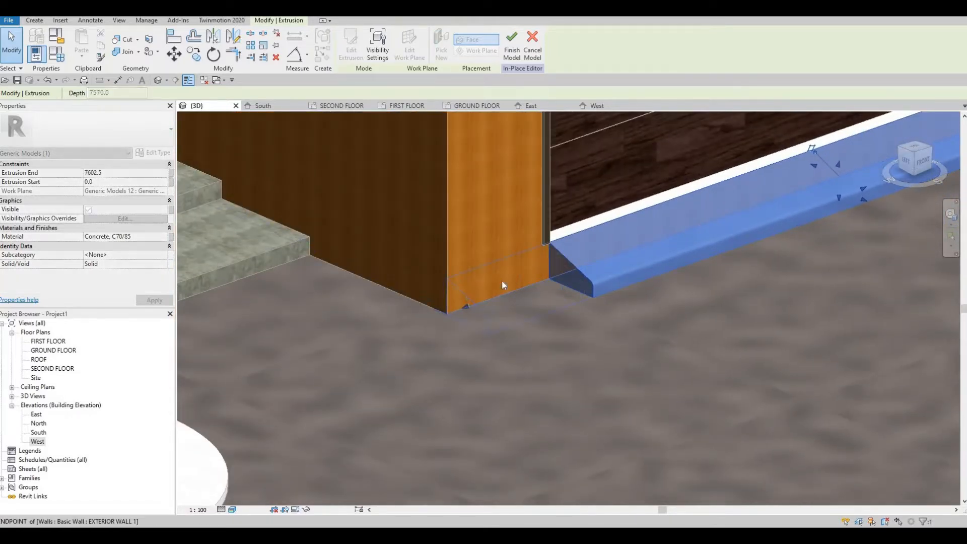
Step: Examine the garage ramp in 3D from the front and side, up close and against the house and driveway
click(538, 343)
scroll(538, 344, down, 4)
shift+middle_drag(537, 345, 422, 370)
shift+middle_drag(632, 383, 614, 348)
shift+middle_drag(501, 356, 534, 336)
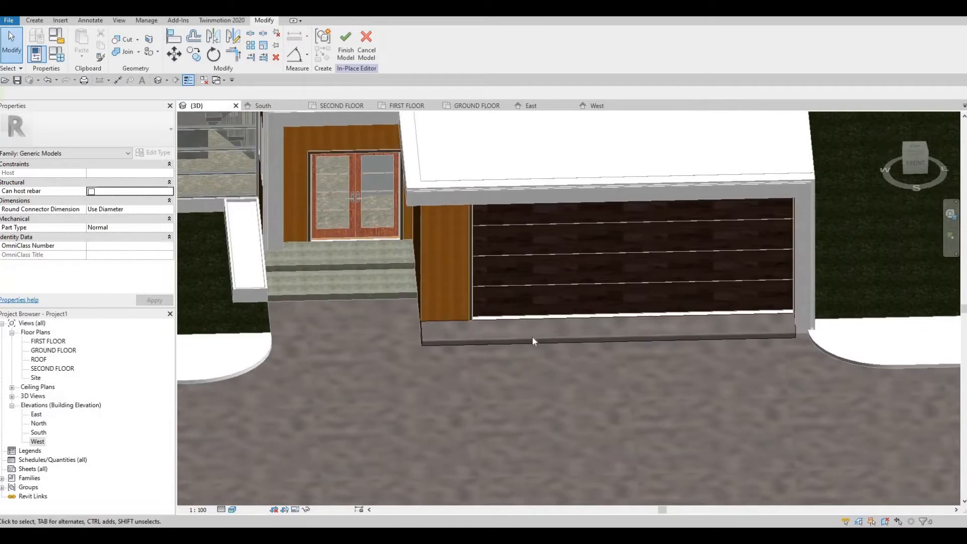
shift+middle_drag(590, 320, 630, 259)
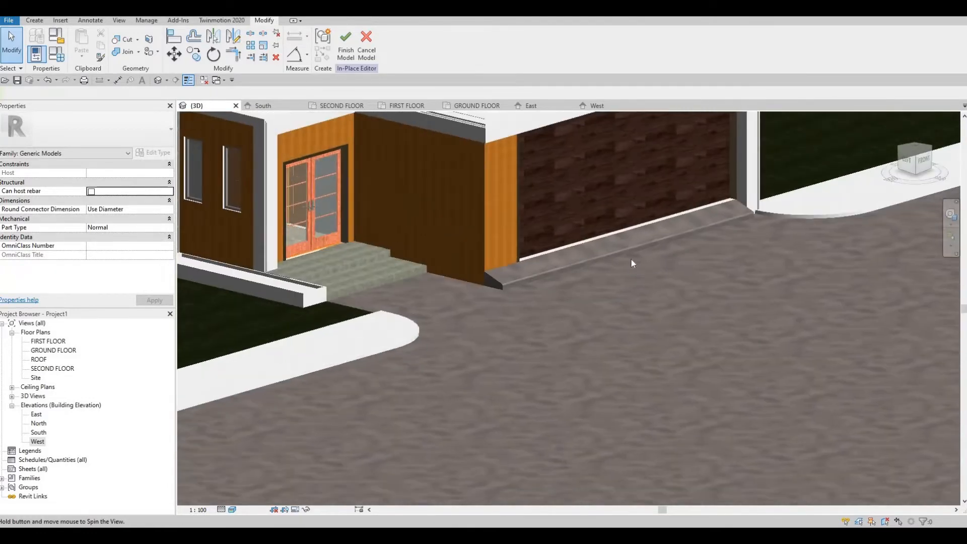
shift+middle_drag(599, 296, 407, 272)
scroll(554, 318, up, 2)
scroll(473, 296, down, 4)
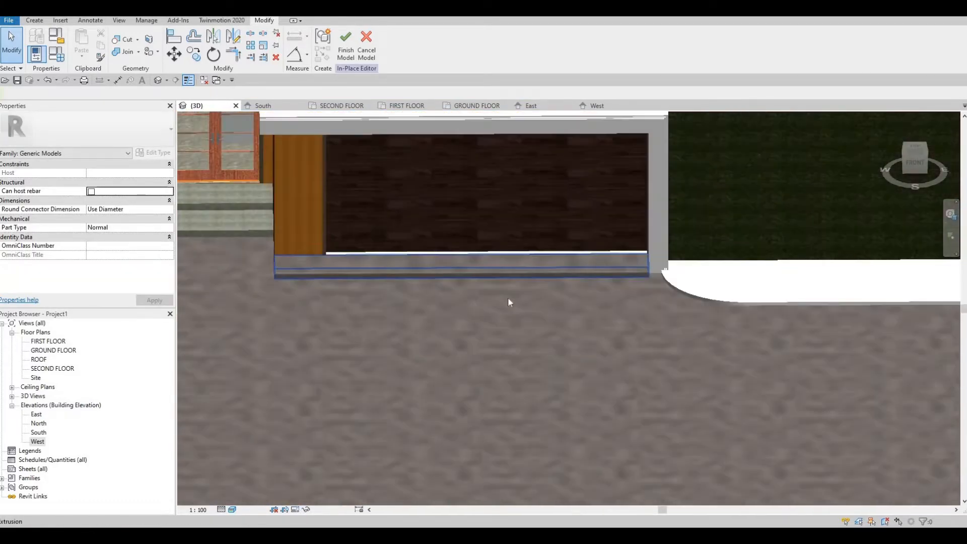
shift+middle_drag(665, 265, 433, 315)
scroll(430, 320, down, 2)
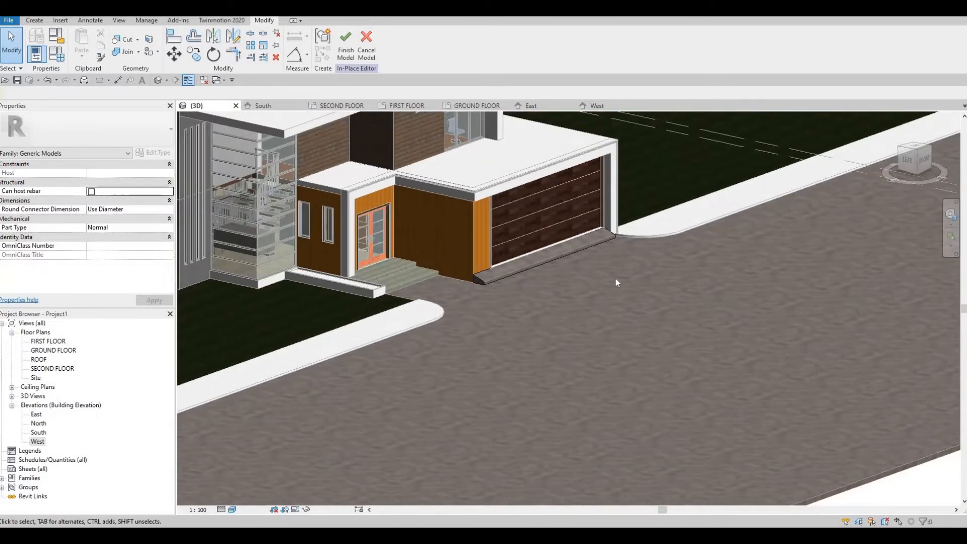
scroll(696, 247, down, 4)
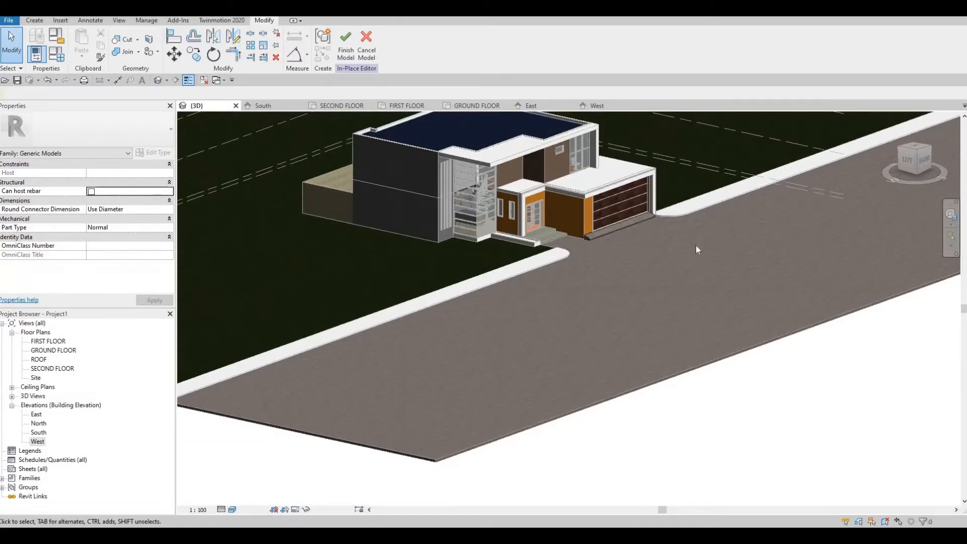
scroll(682, 210, up, 3)
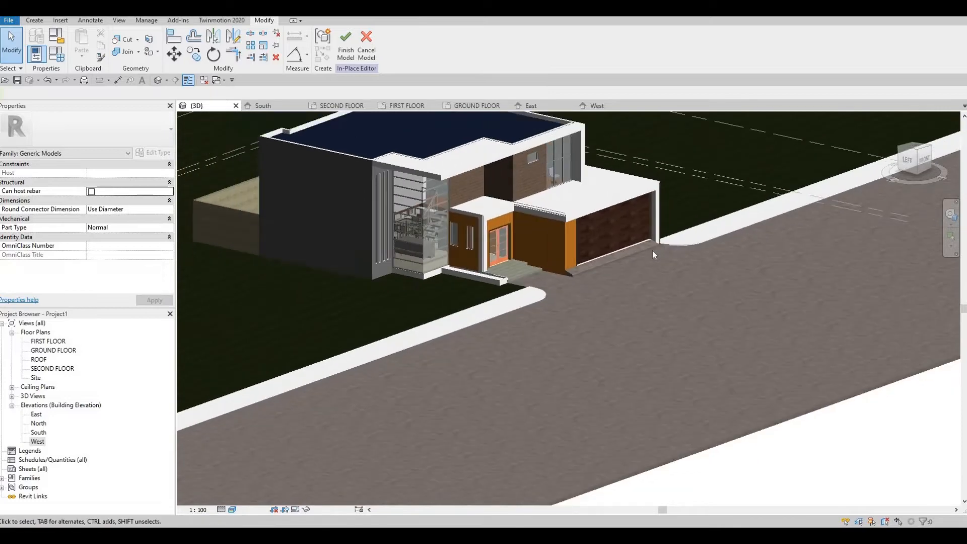
scroll(652, 250, up, 1)
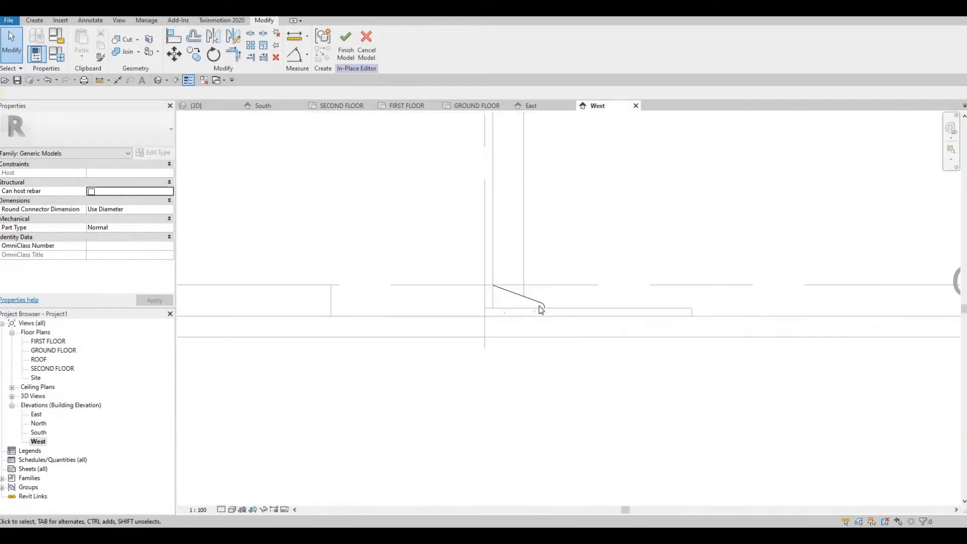
Step: In the West elevation, stretch the ramp's low end outward until the slope meets the driveway surface, and finish the in-place model
click(544, 304)
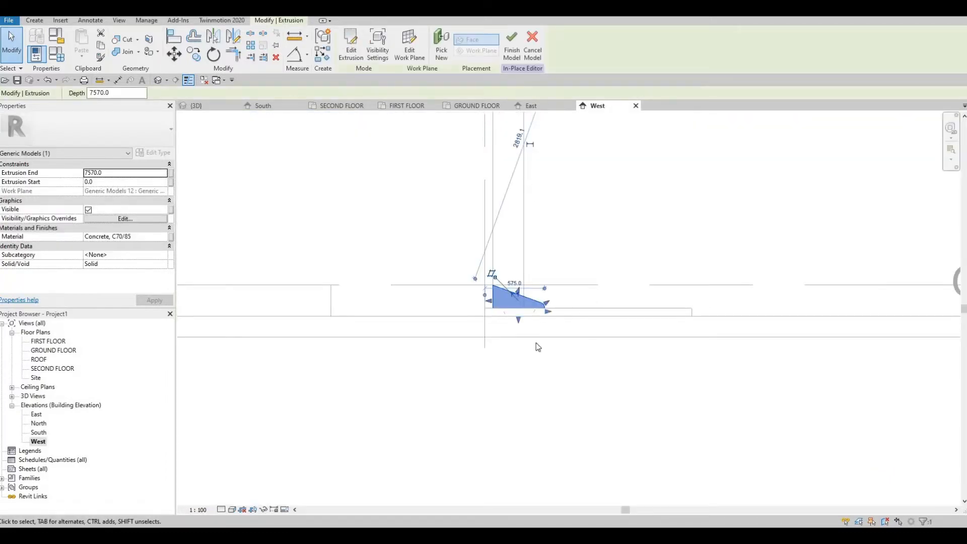
scroll(548, 313, up, 1)
mouse_move(548, 313)
mouse_down()
mouse_move(566, 312)
mouse_move(554, 329)
mouse_up()
click(509, 56)
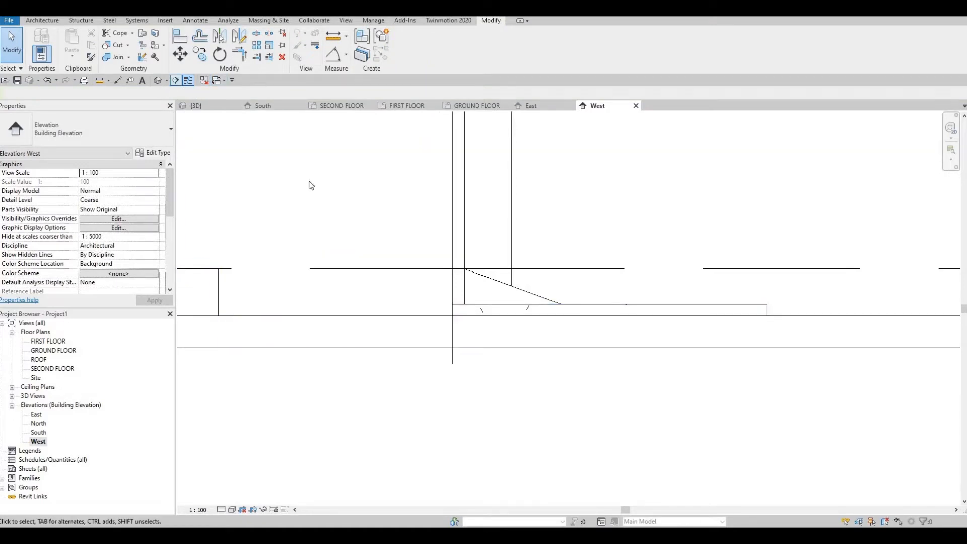
Step: Open the 3D view and examine the finished ramp's sloping end and its fit against the garage wall and driveway
key(3)
key(d)
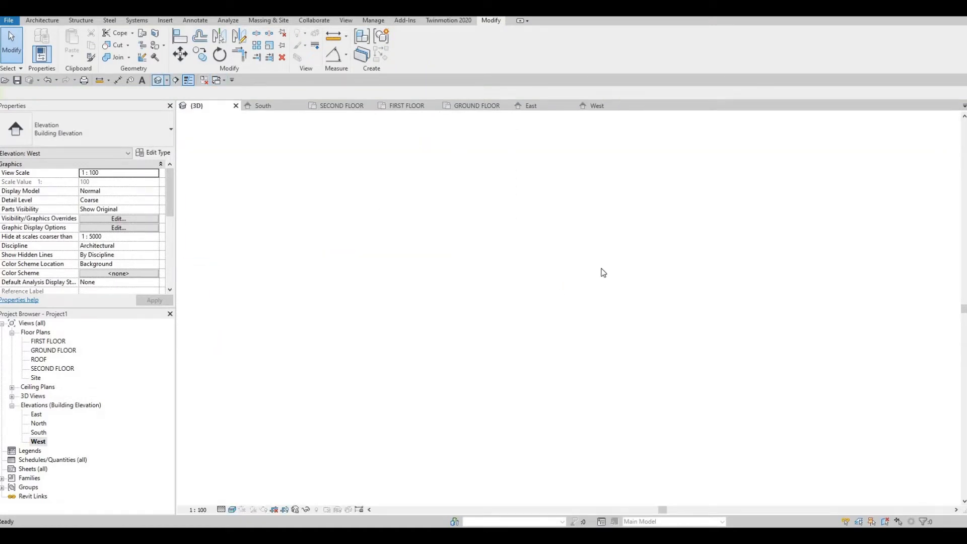
scroll(513, 307, up, 8)
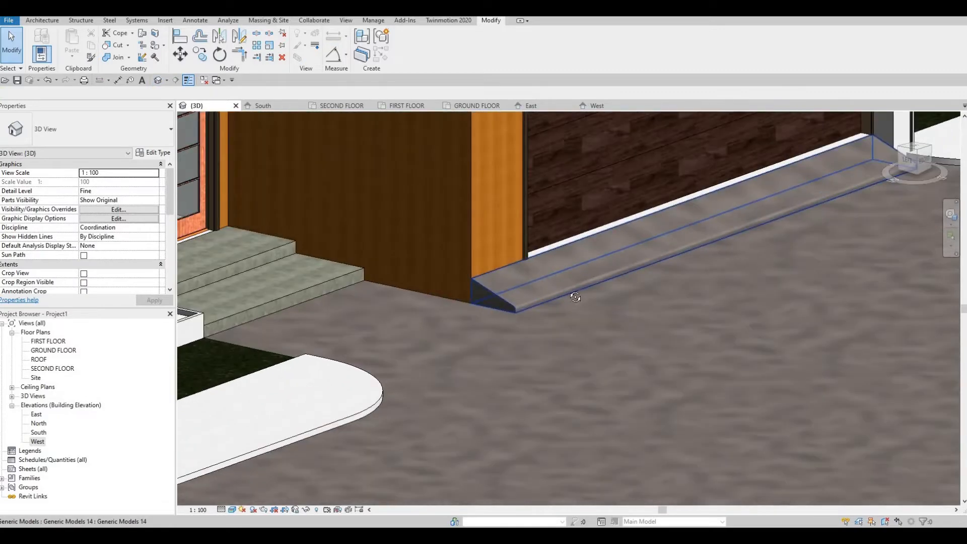
shift+middle_drag(575, 297, 592, 259)
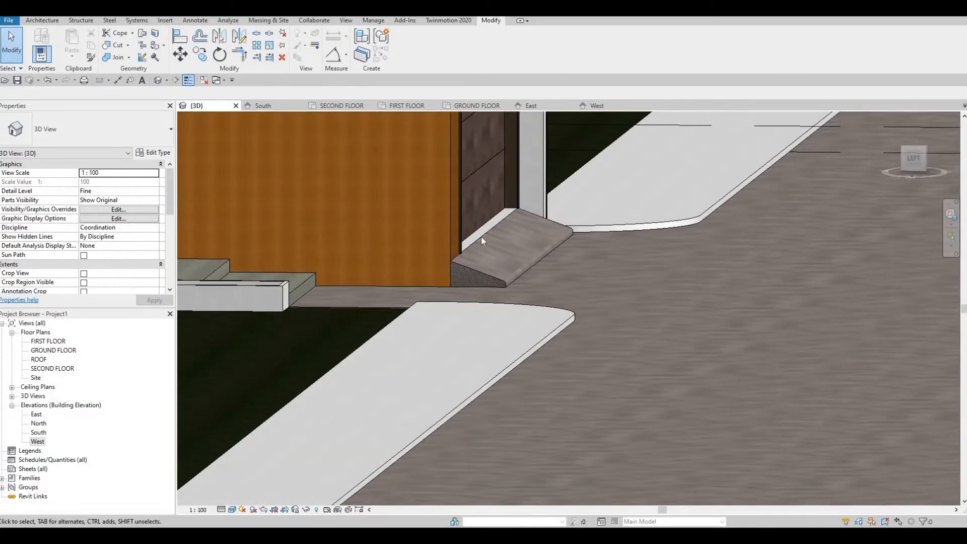
scroll(480, 243, up, 1)
shift+middle_drag(474, 245, 442, 330)
scroll(442, 331, down, 1)
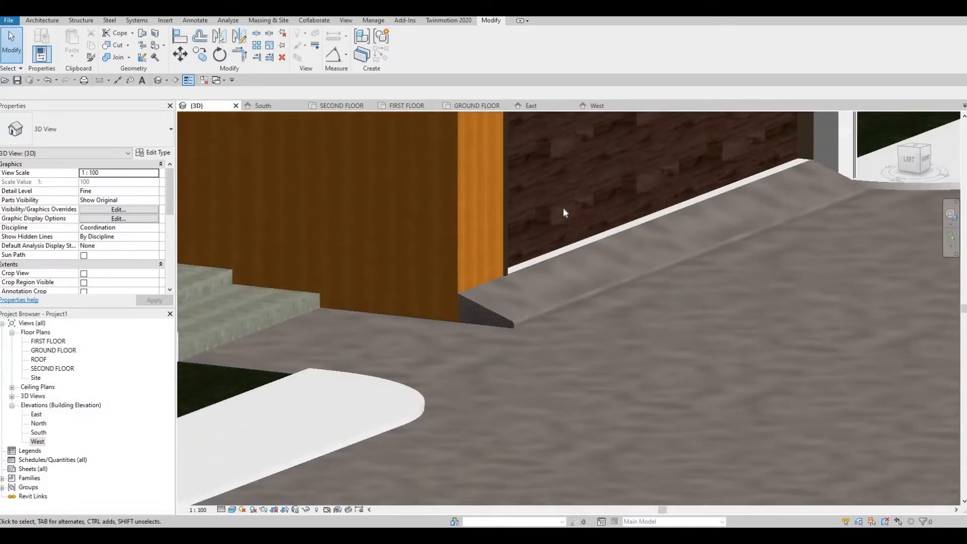
scroll(563, 207, down, 2)
middle_drag(509, 426, 540, 337)
scroll(569, 332, down, 2)
scroll(538, 335, down, 1)
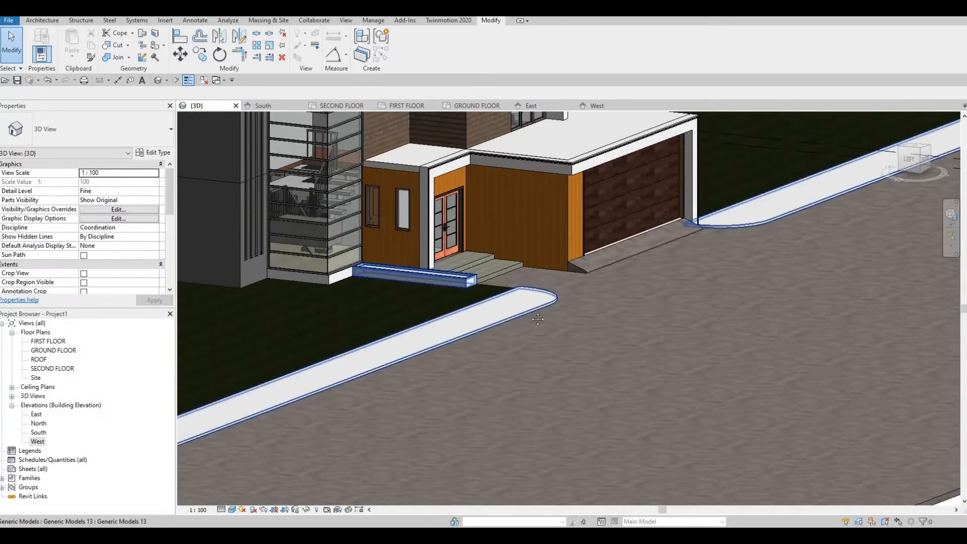
Step: Select the in-place sidewalk model and widen its strip beside the entrance steps toward the road
click(558, 296)
middle_drag(558, 296, 611, 251)
shift+middle_drag(582, 345, 555, 376)
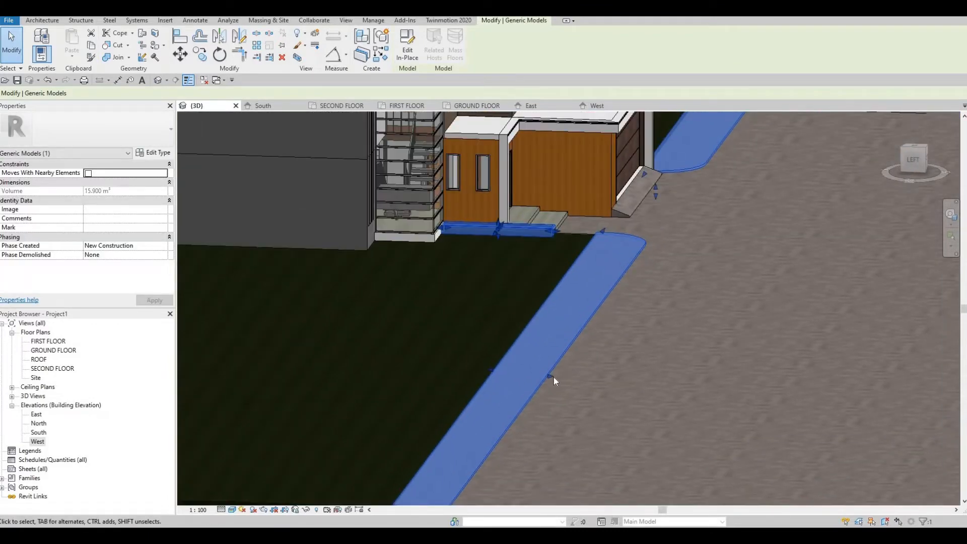
drag(553, 378, 577, 379)
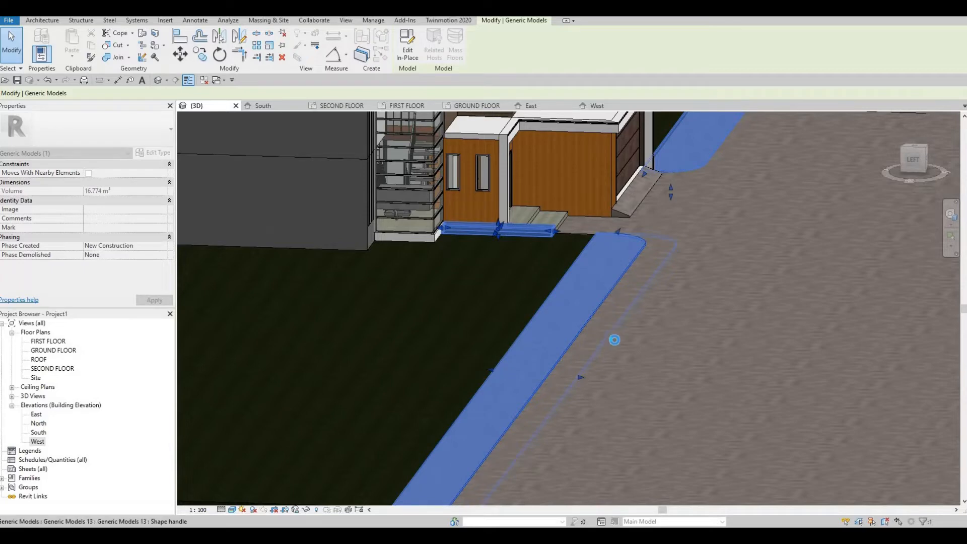
click(669, 323)
Step: Widen the entrance-side sidewalk strip further toward the road, and undo the shift of its lawn-side edge
scroll(670, 324, down, 2)
shift+middle_drag(453, 433, 528, 350)
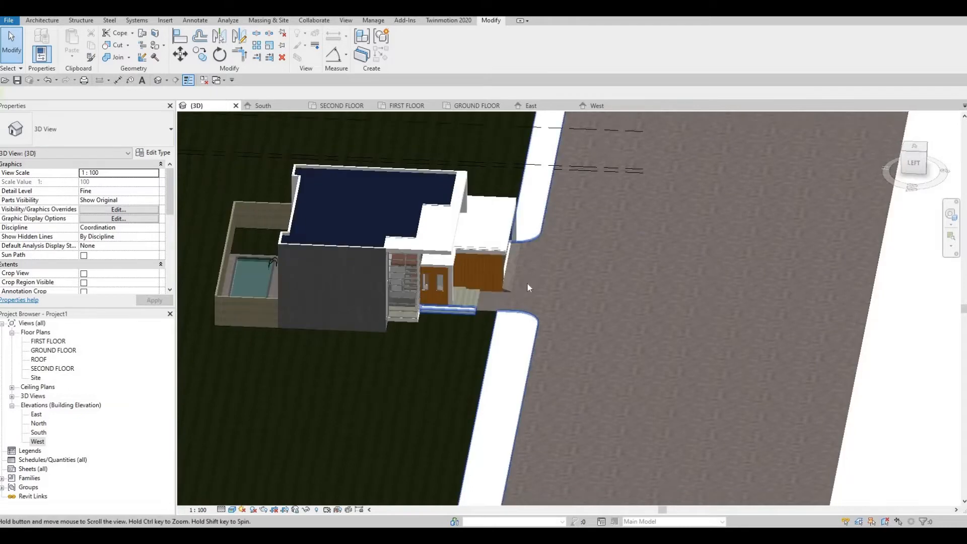
middle_drag(527, 283, 524, 174)
click(513, 369)
drag(512, 370, 485, 366)
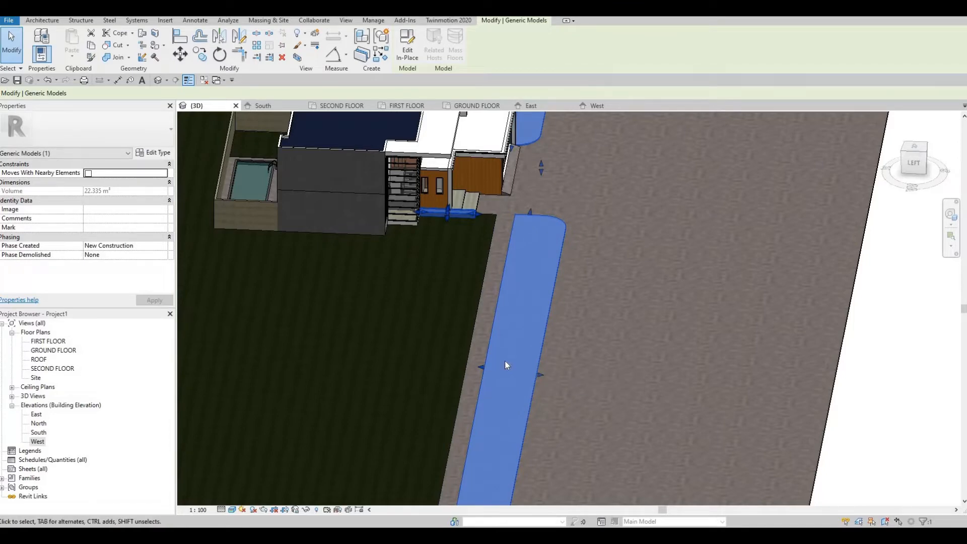
double_click(505, 361)
key(ctrl+z)
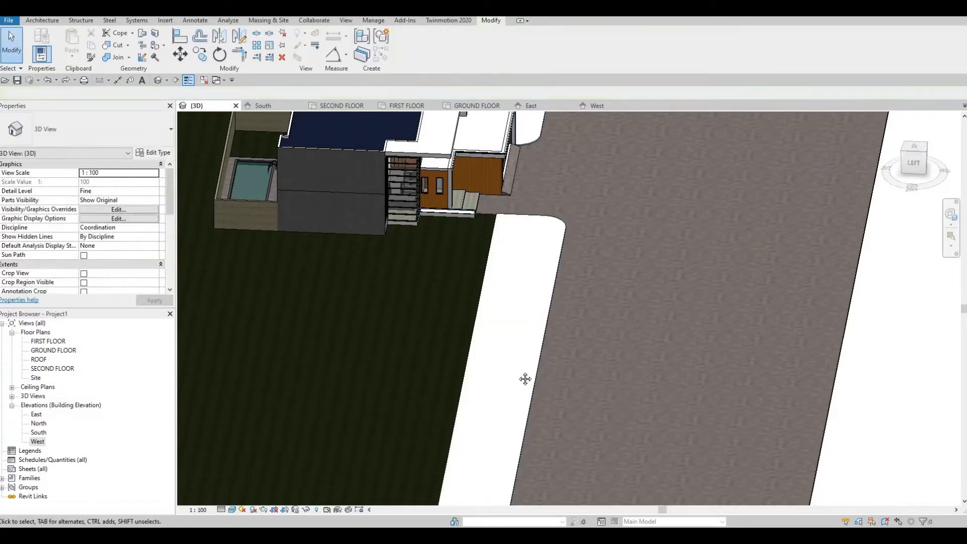
Step: Widen the sidewalk strip on the garage side of the driveway by stretching its road-side edge outward
middle_drag(536, 356, 514, 418)
middle_drag(533, 315, 521, 357)
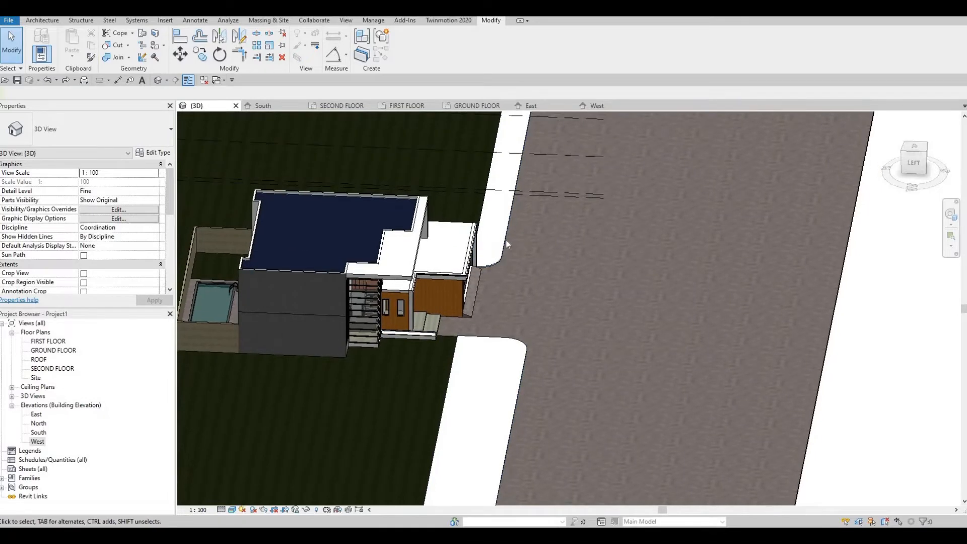
click(505, 239)
middle_drag(529, 252, 508, 377)
drag(515, 222, 557, 264)
drag(537, 298, 535, 278)
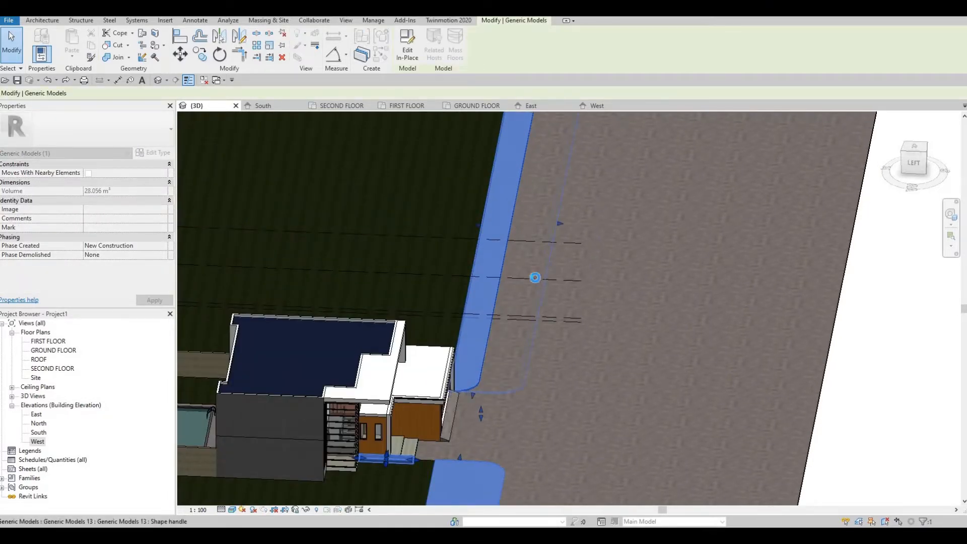
middle_drag(526, 428, 525, 286)
key(Escape)
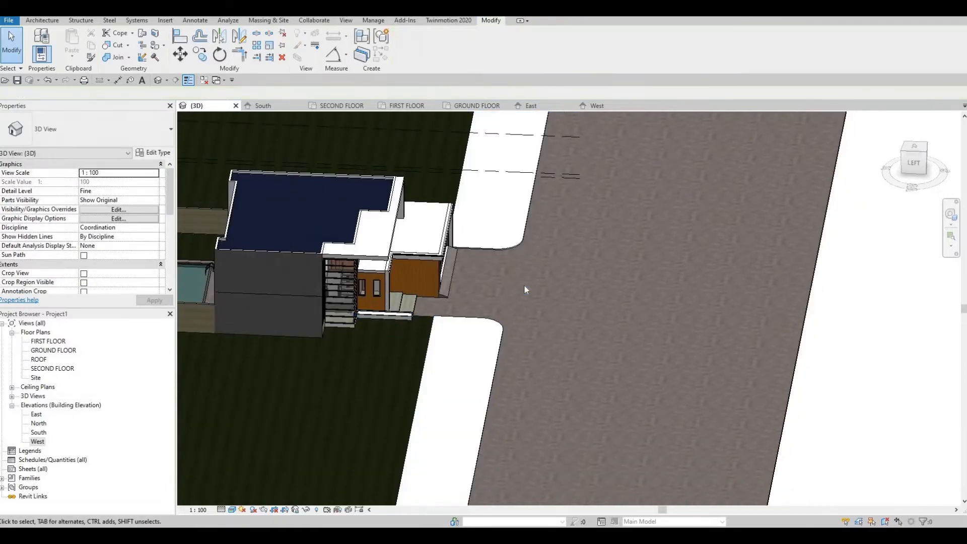
Step: Align the road-side edge of the garage-side sidewalk strip with the road-side edge of the entrance-side strip
key(a)
key(l)
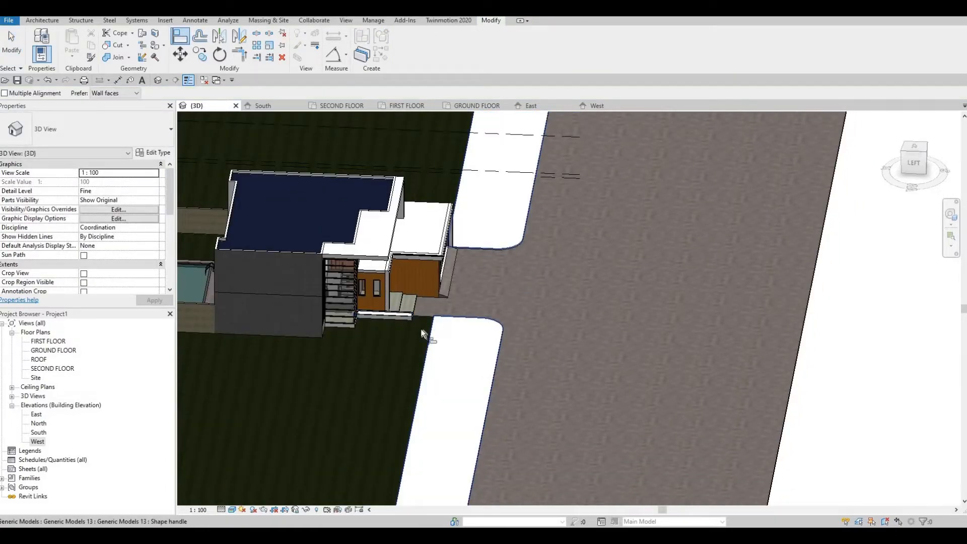
shift+middle_drag(423, 335, 421, 321)
scroll(418, 320, up, 5)
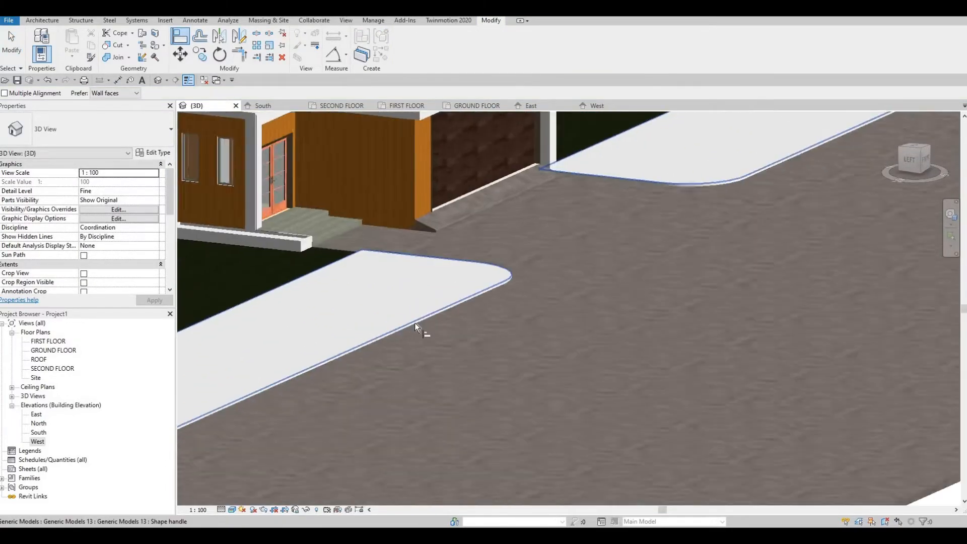
click(454, 301)
scroll(706, 182, down, 2)
middle_drag(785, 156, 468, 370)
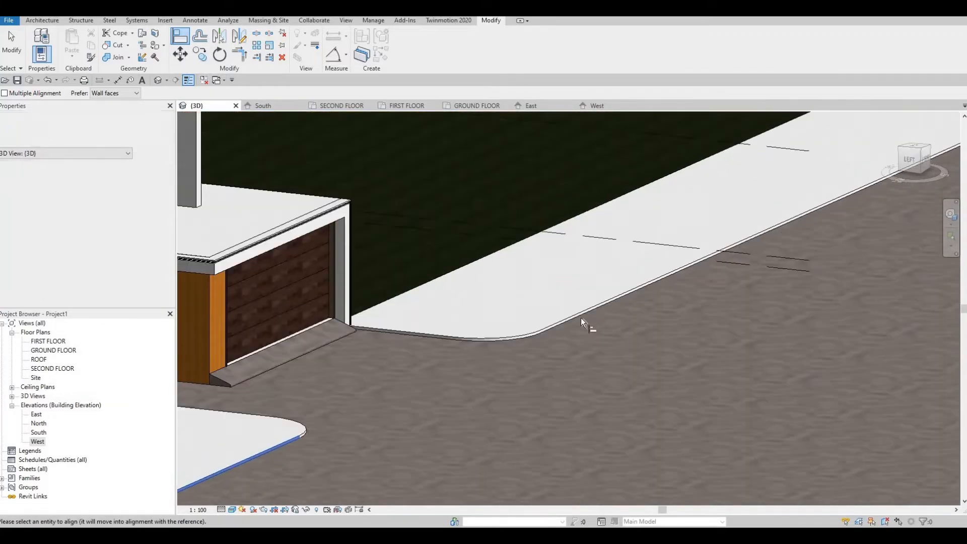
click(580, 316)
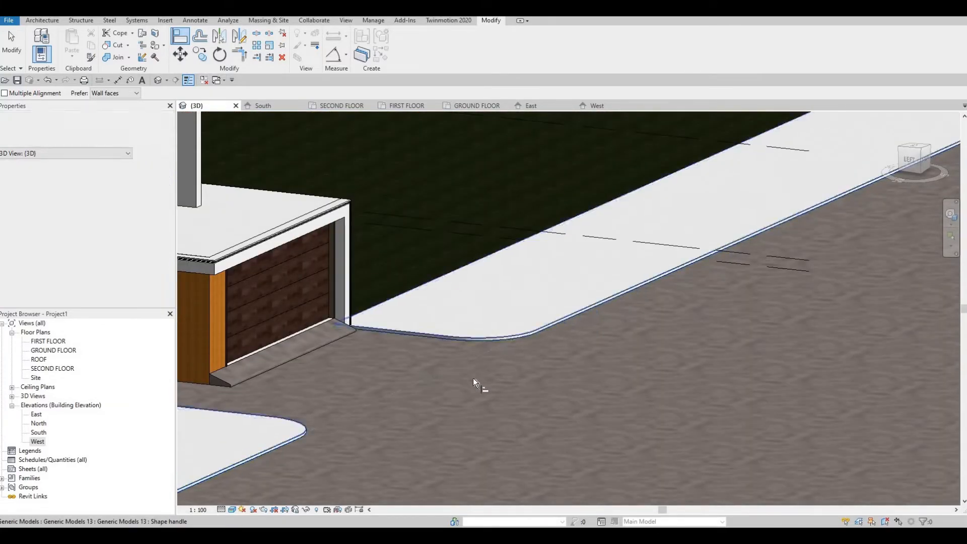
scroll(361, 393, down, 2)
shift+middle_drag(480, 389, 227, 406)
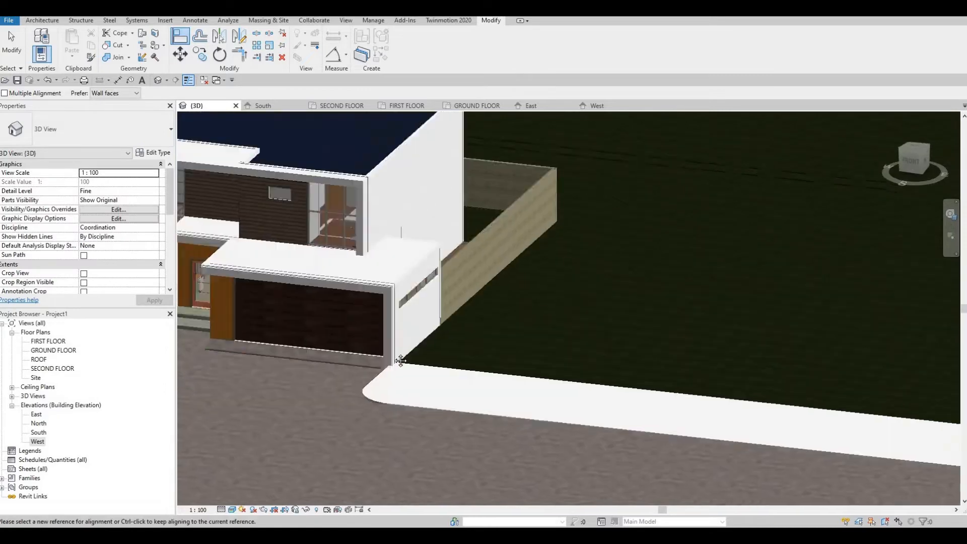
shift+middle_drag(460, 328, 527, 312)
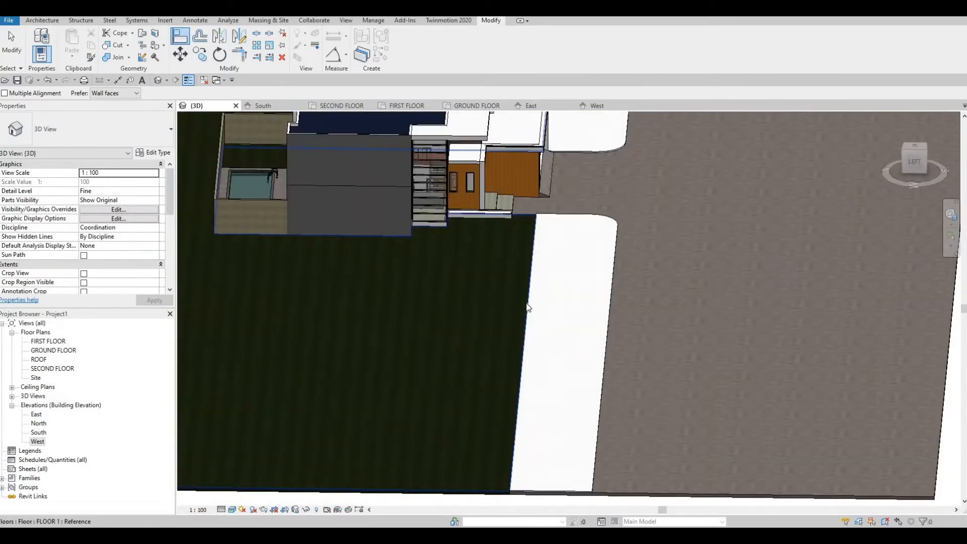
key(Escape)
key(Escape)
Step: Select the sidewalk model and narrow its entrance-side strip by pulling the lawn-side edge toward the road
click(530, 304)
key(Escape)
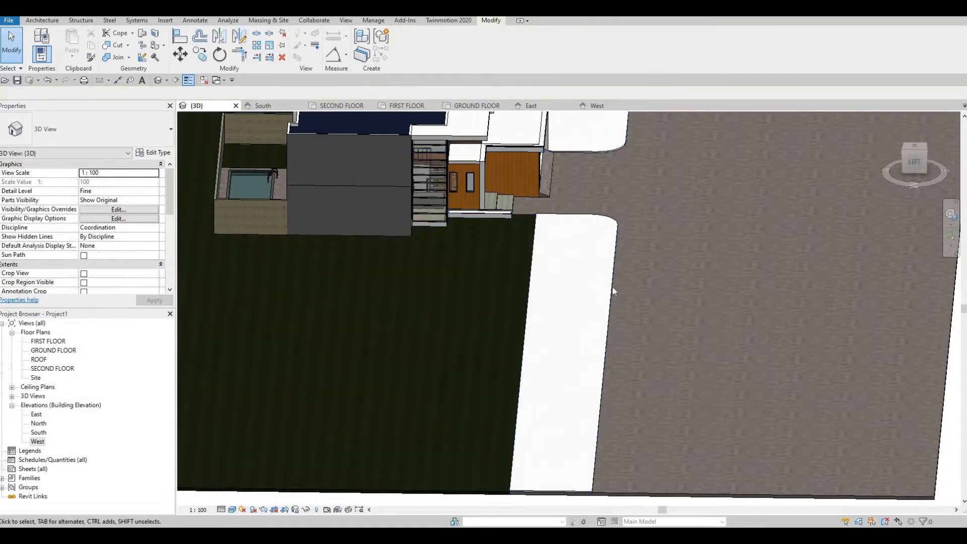
click(546, 311)
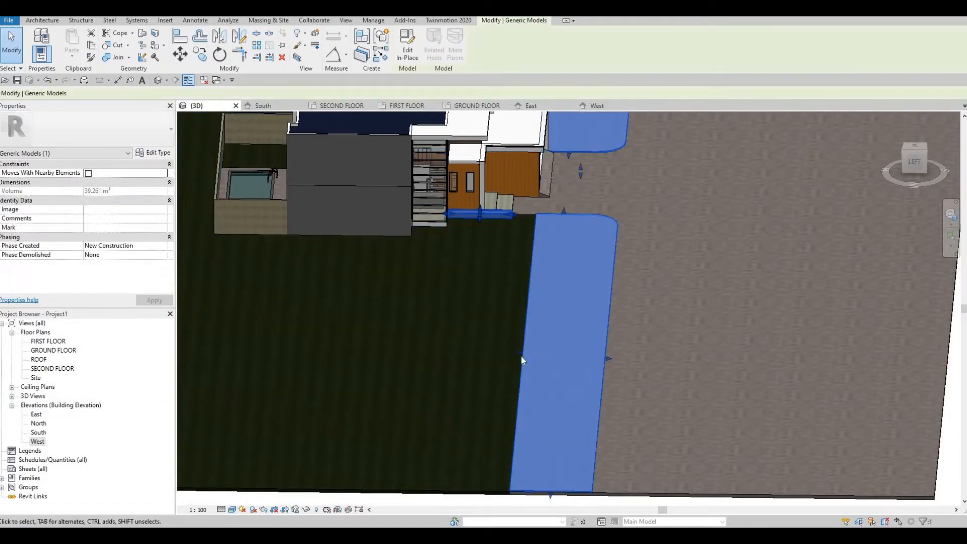
drag(522, 357, 549, 356)
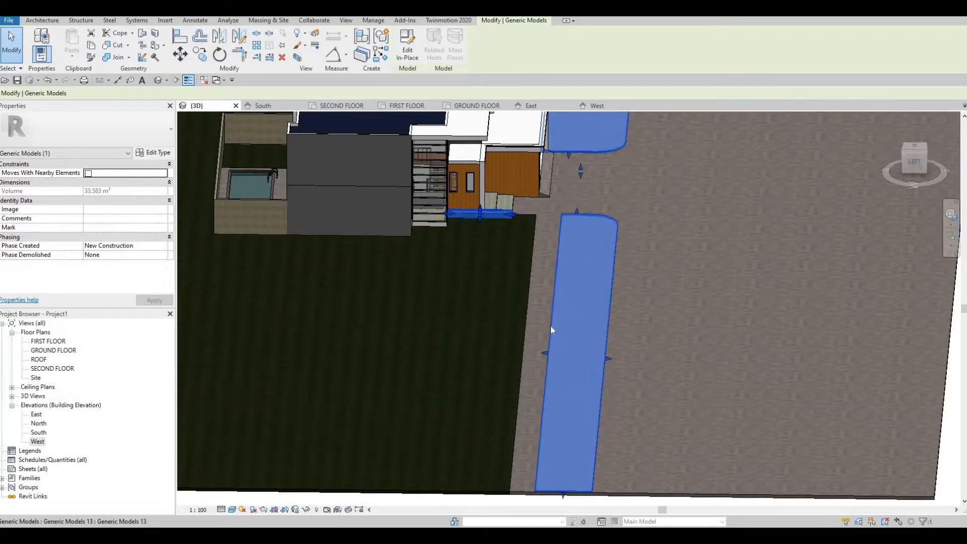
key(Escape)
Step: Align the lawn-side edge of the garage-side sidewalk strip with the narrowed entrance-side strip's lawn-side edge
key(a)
key(l)
shift+middle_drag(536, 371, 615, 343)
scroll(592, 333, up, 5)
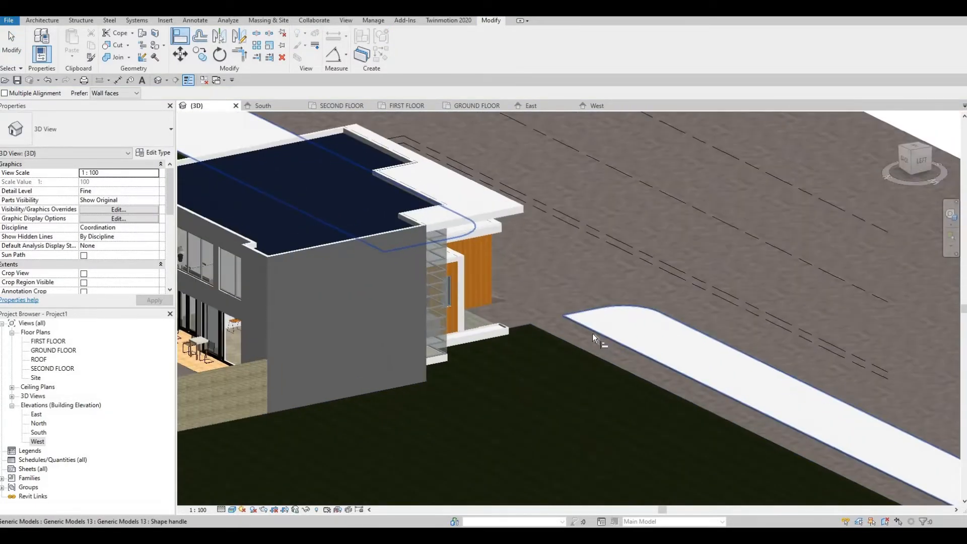
scroll(503, 388, down, 5)
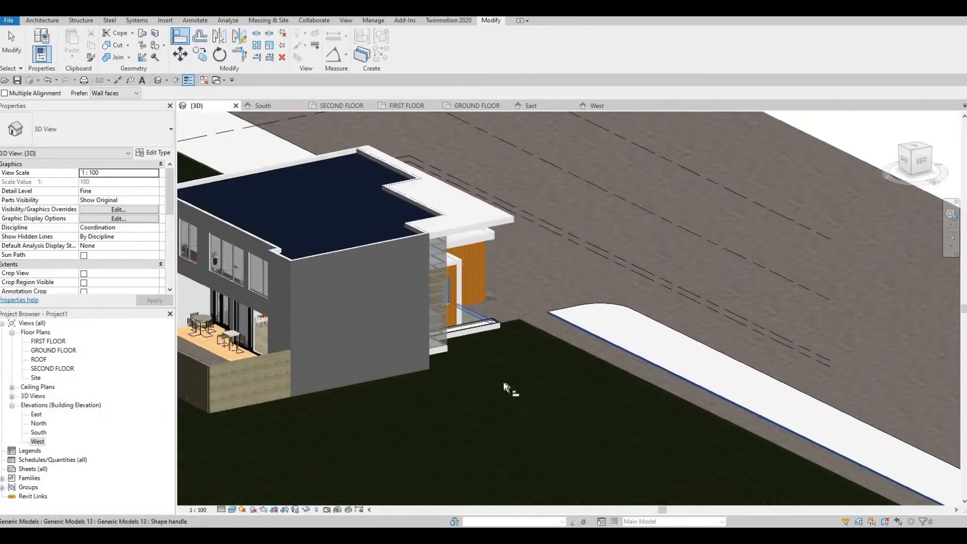
middle_drag(503, 388, 730, 504)
scroll(449, 402, up, 6)
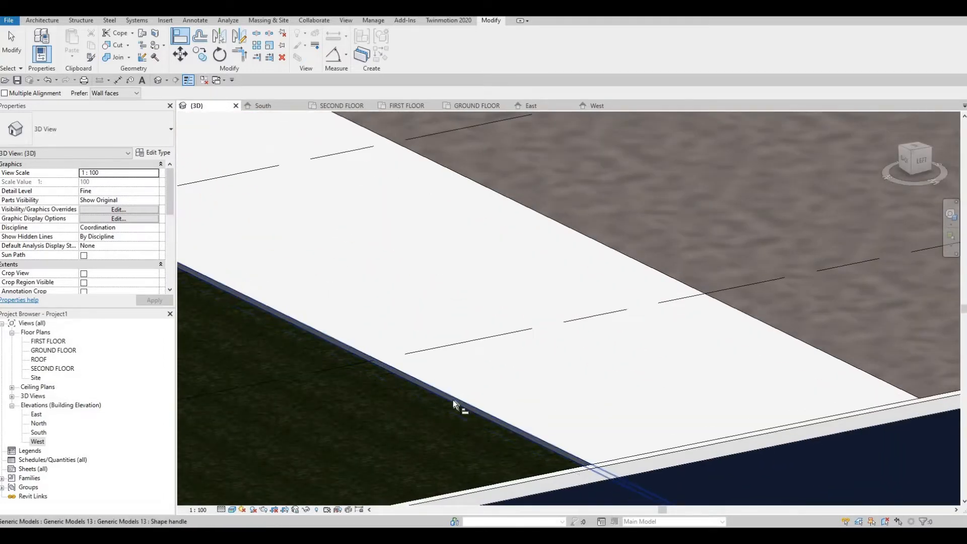
click(454, 396)
scroll(537, 407, down, 8)
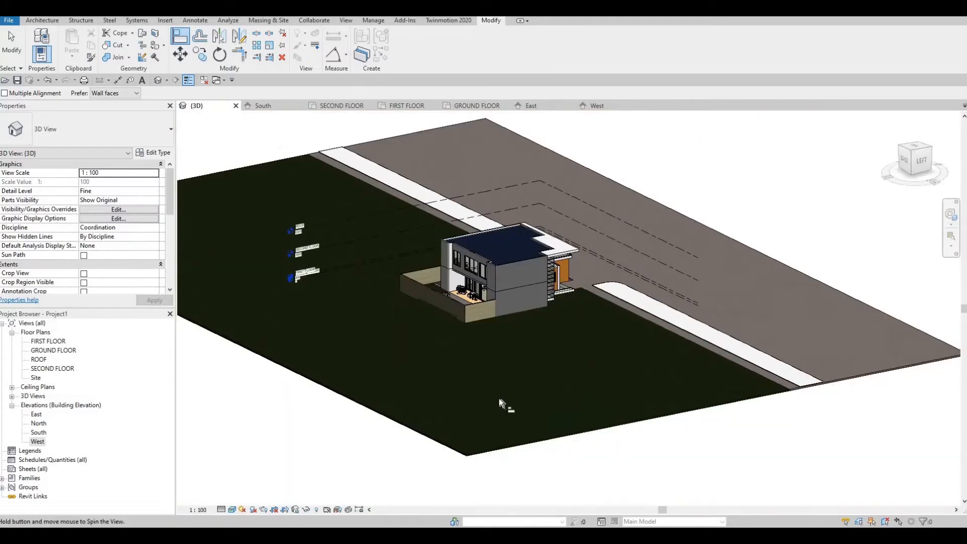
shift+middle_drag(499, 400, 593, 428)
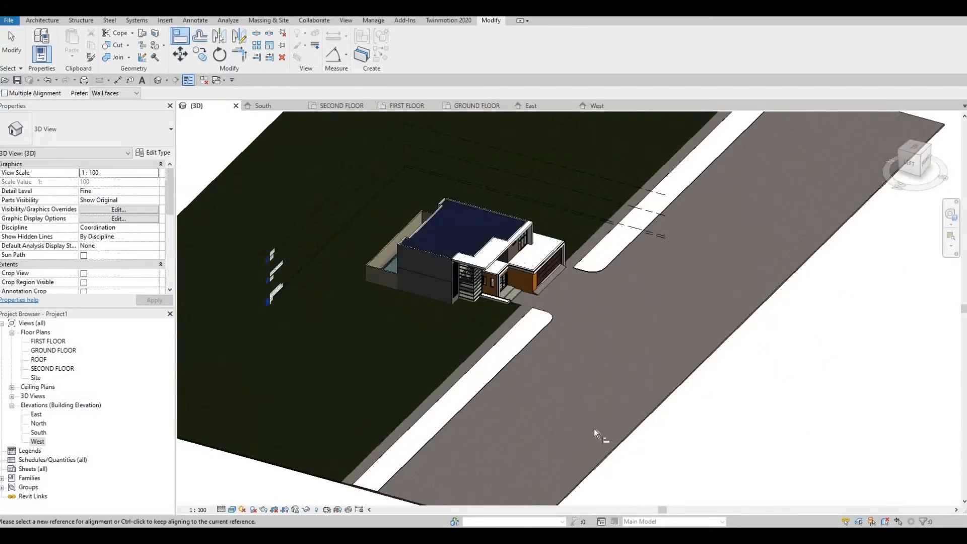
scroll(630, 418, up, 3)
key(Escape)
key(Escape)
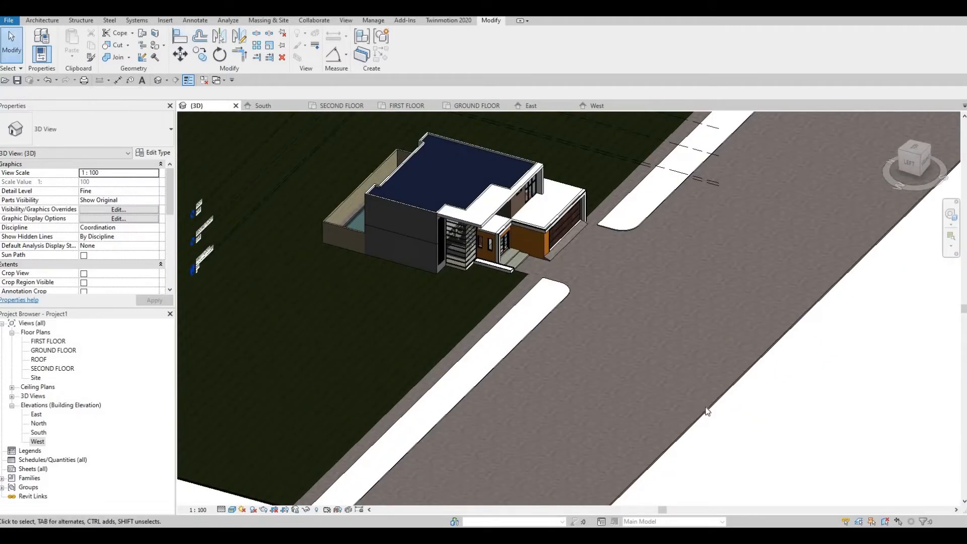
Step: Edit the road floor's boundary in the Ground Floor plan and align its entrance-side line with the sidewalk's lawn-side edge
click(592, 304)
click(418, 57)
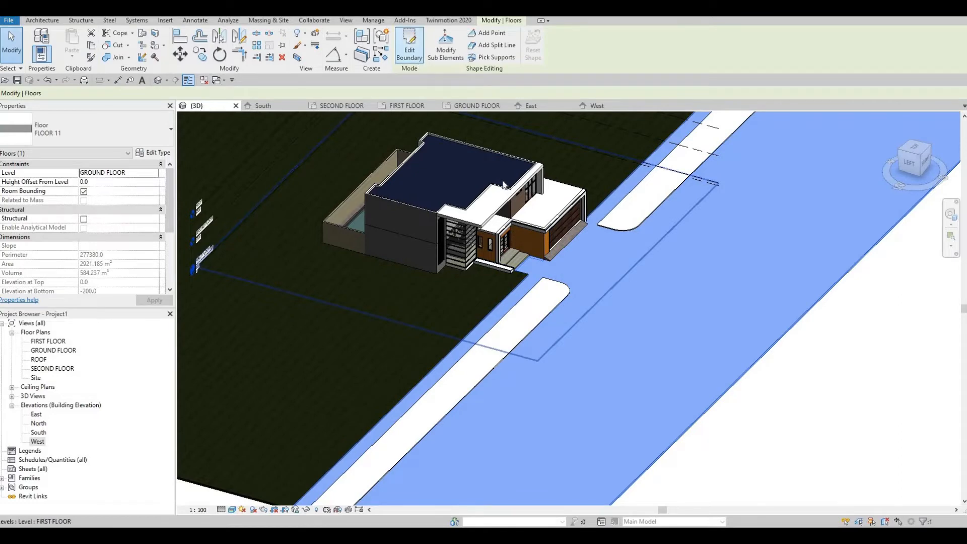
double_click(53, 350)
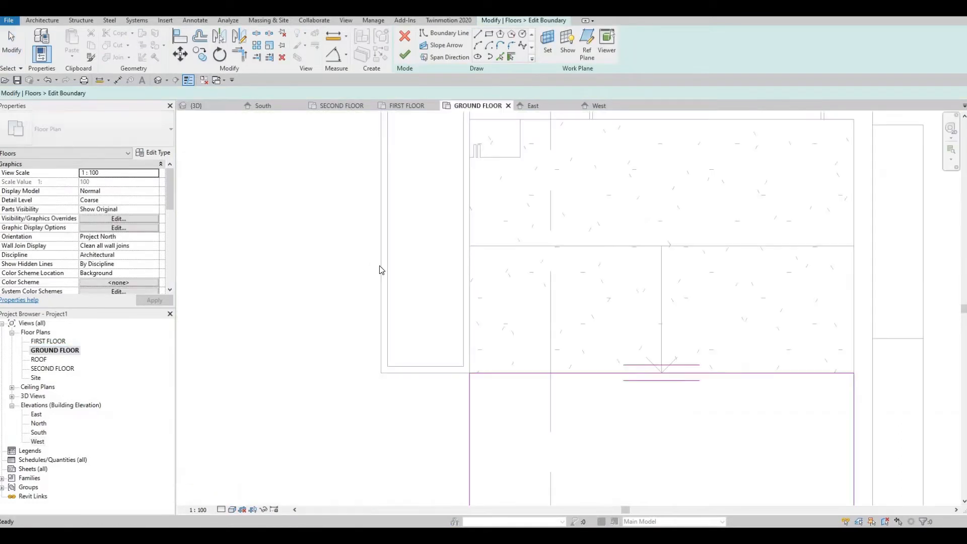
middle_drag(695, 388, 494, 257)
scroll(494, 257, down, 3)
scroll(624, 255, down, 1)
middle_drag(329, 332, 620, 255)
scroll(620, 257, down, 2)
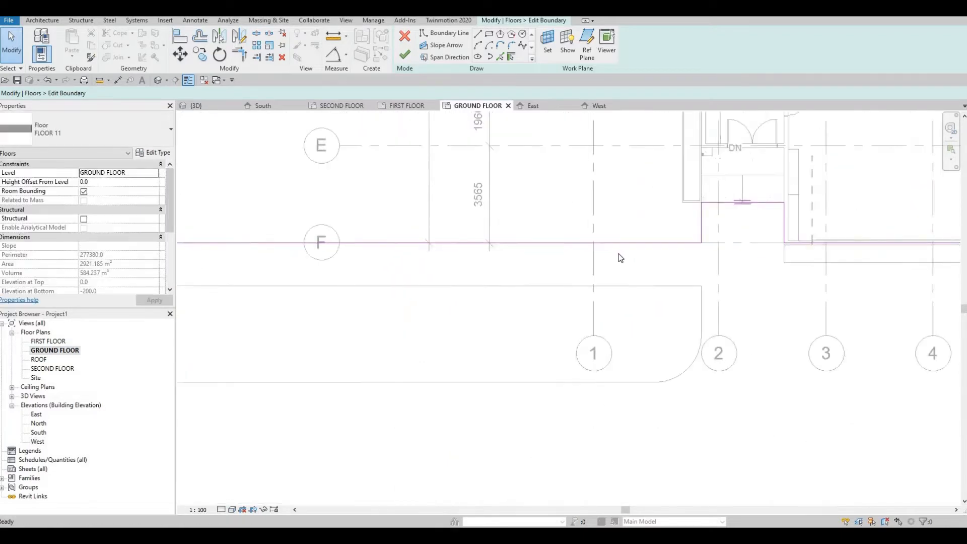
key(a)
key(l)
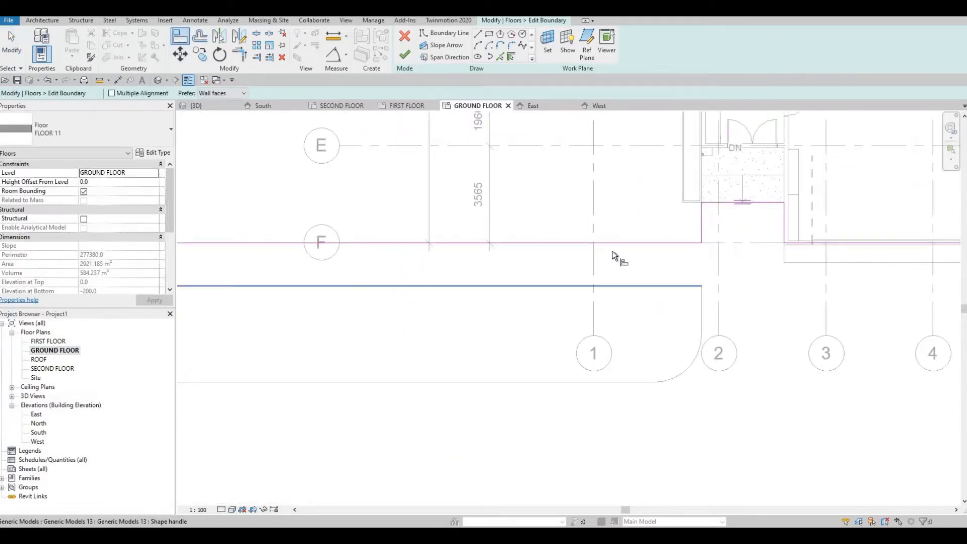
click(613, 243)
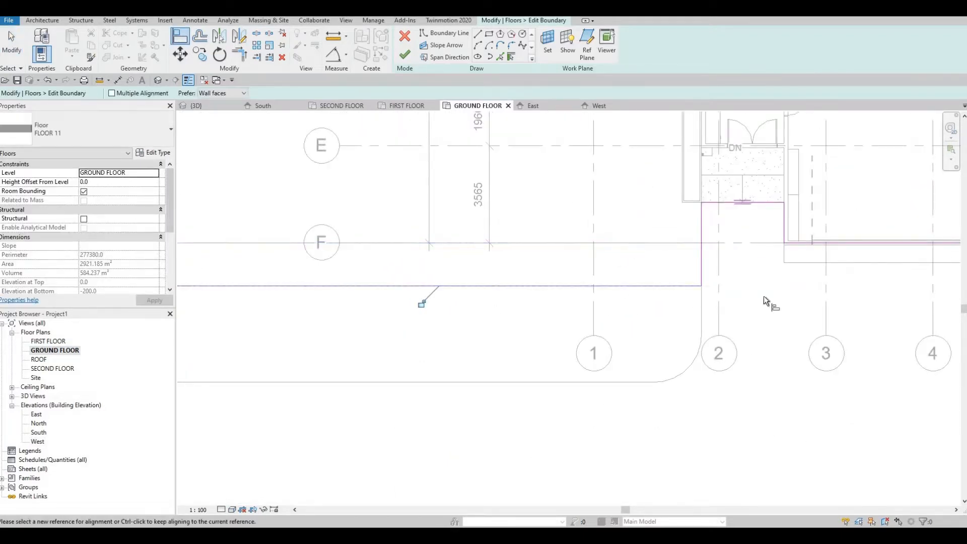
Step: Align the road floor's garage-side boundary line with the sidewalk's lawn-side edge and finish the boundary edit
shift+scroll(766, 302, right, 3)
click(790, 291)
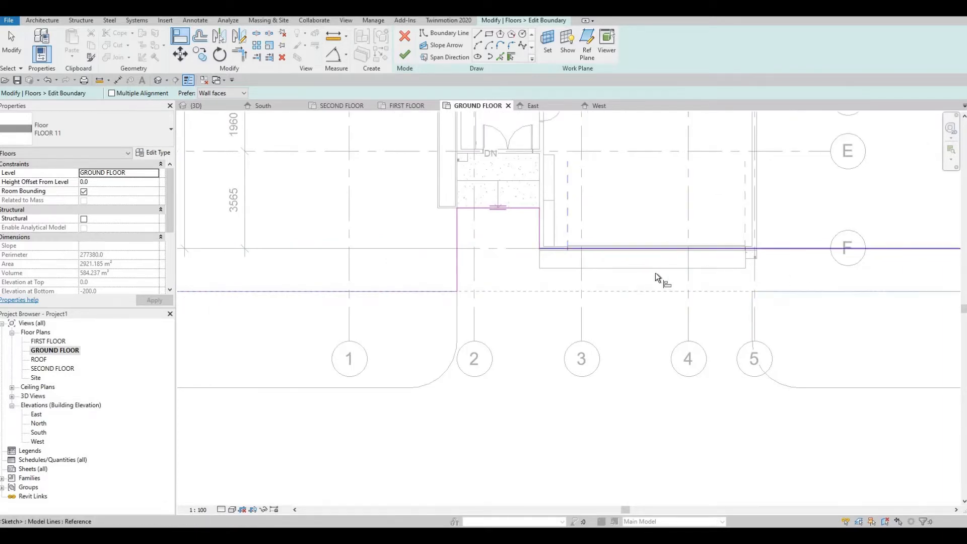
click(649, 248)
key(Escape)
key(Escape)
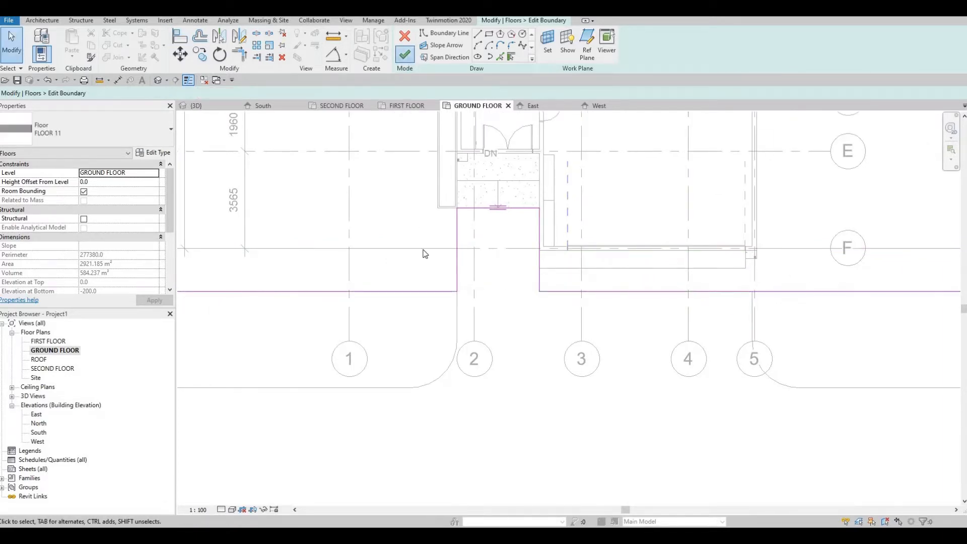
click(404, 55)
Step: Edit the lawn floor's boundary and align its front lines on both sides of the house with the sidewalk's lawn-side edge
key(Escape)
click(424, 247)
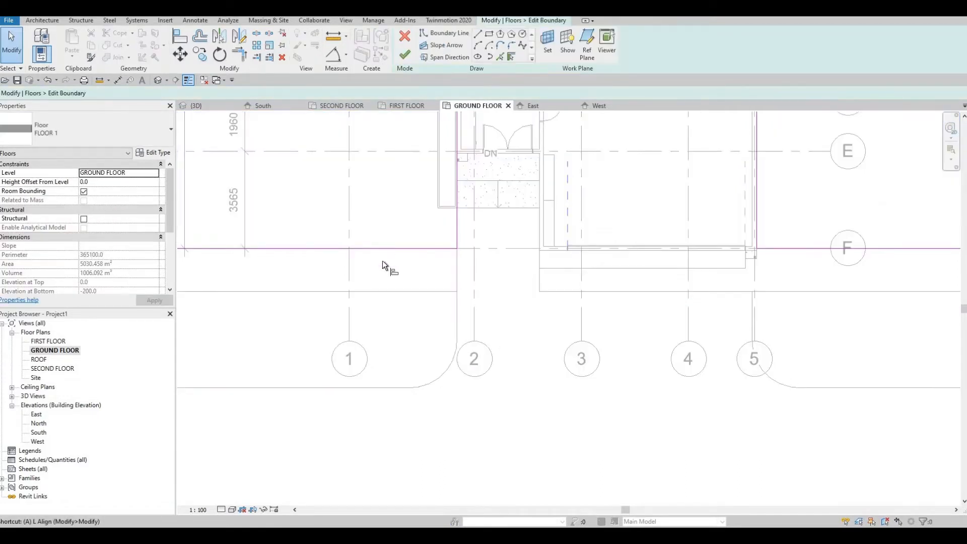
key(l)
click(390, 292)
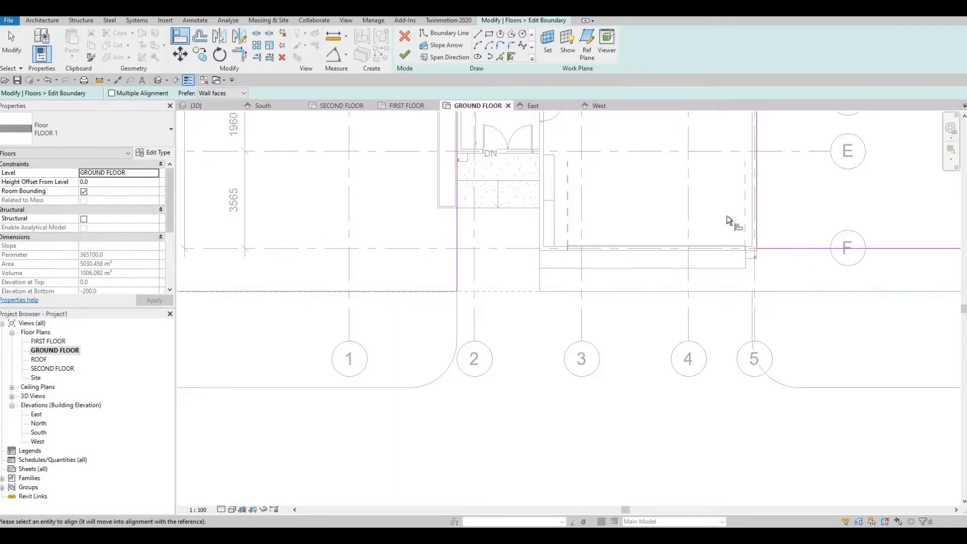
click(796, 248)
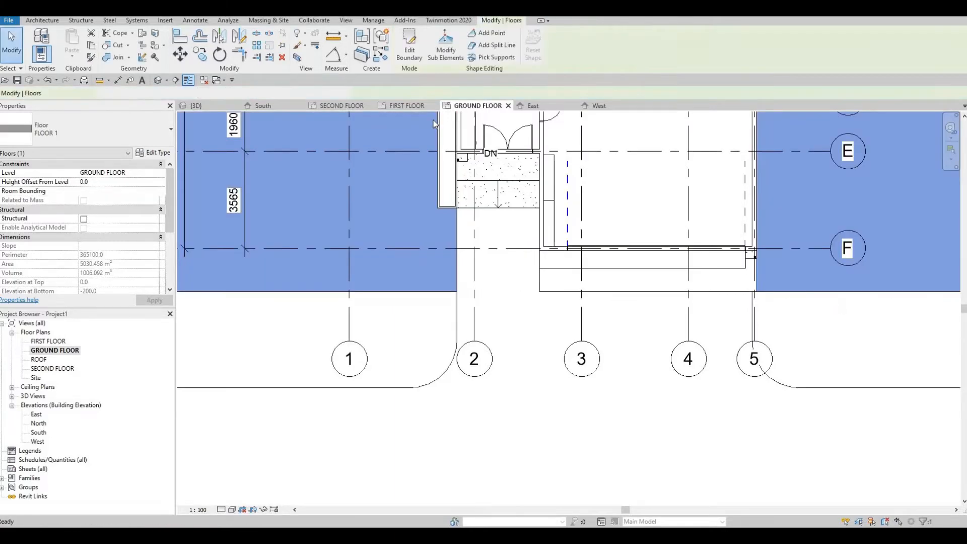
key(Escape)
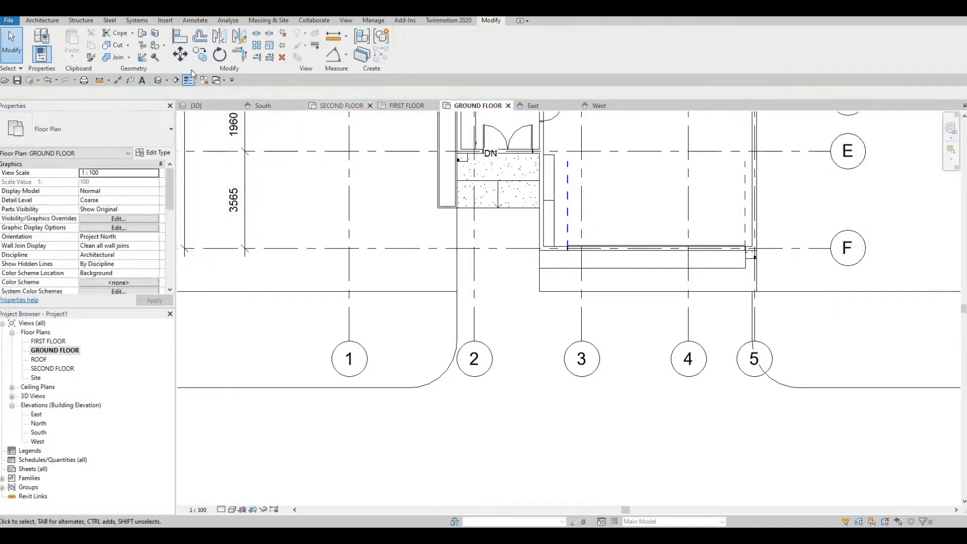
Step: Inspect the sidewalk and garage front in 3D, and reopen the road floor's boundary for editing in the Ground Floor plan
click(158, 80)
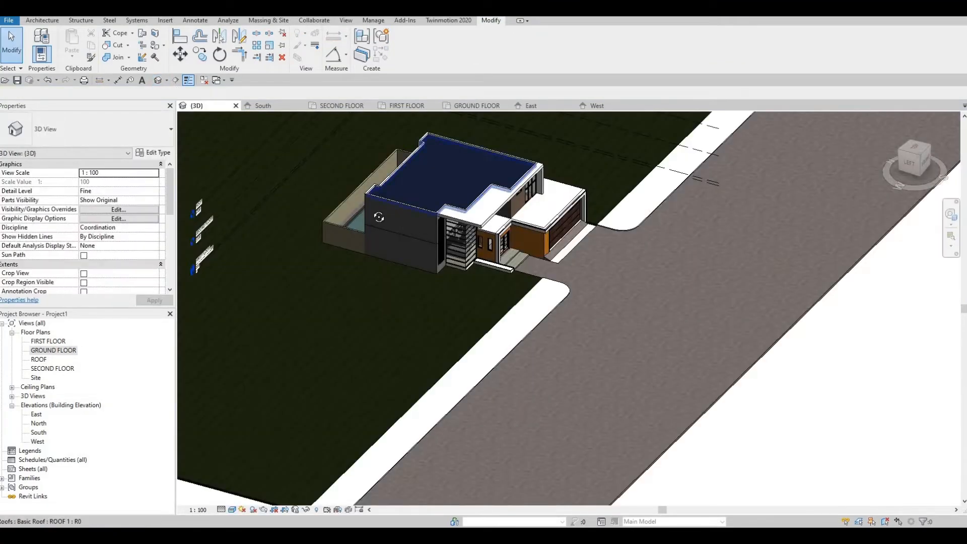
shift+middle_drag(377, 215, 318, 201)
scroll(478, 245, up, 3)
shift+middle_drag(433, 244, 612, 250)
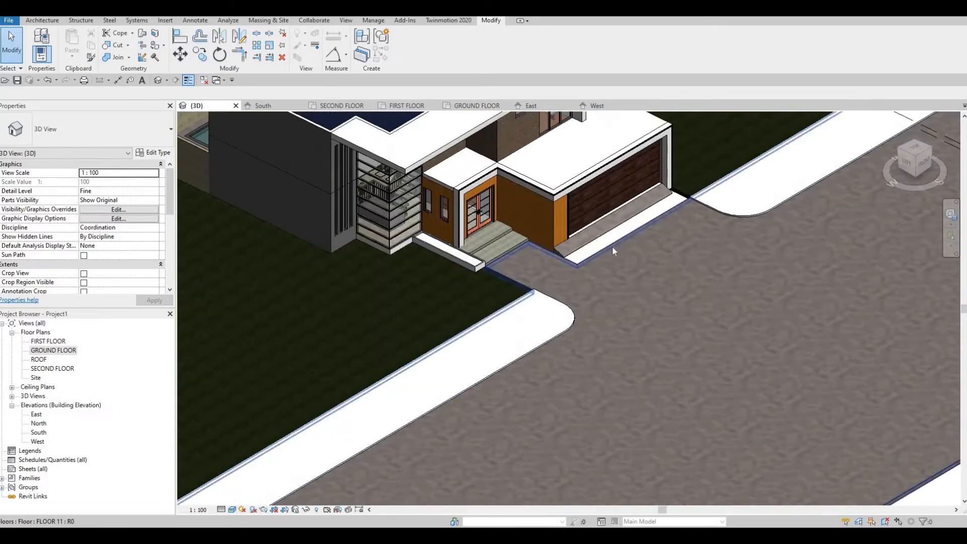
click(612, 250)
click(410, 54)
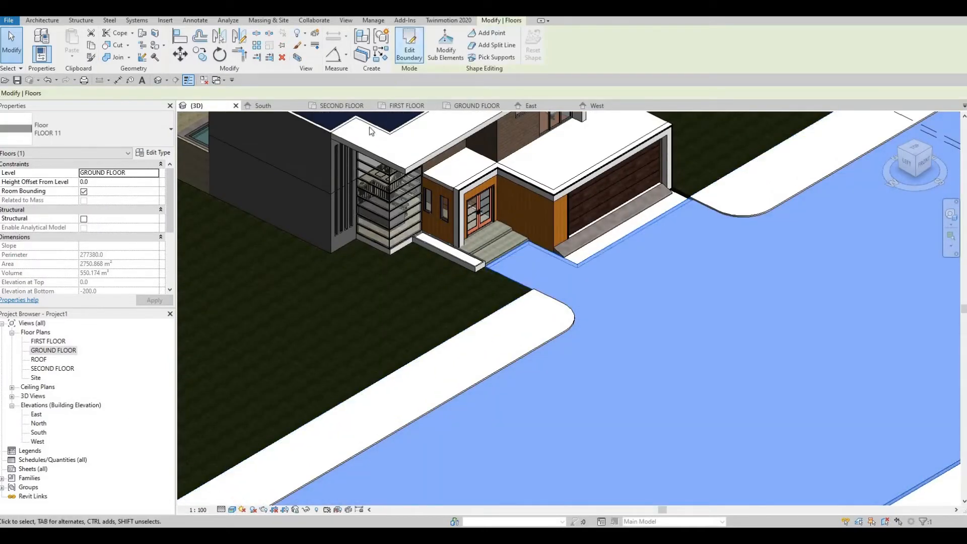
double_click(53, 350)
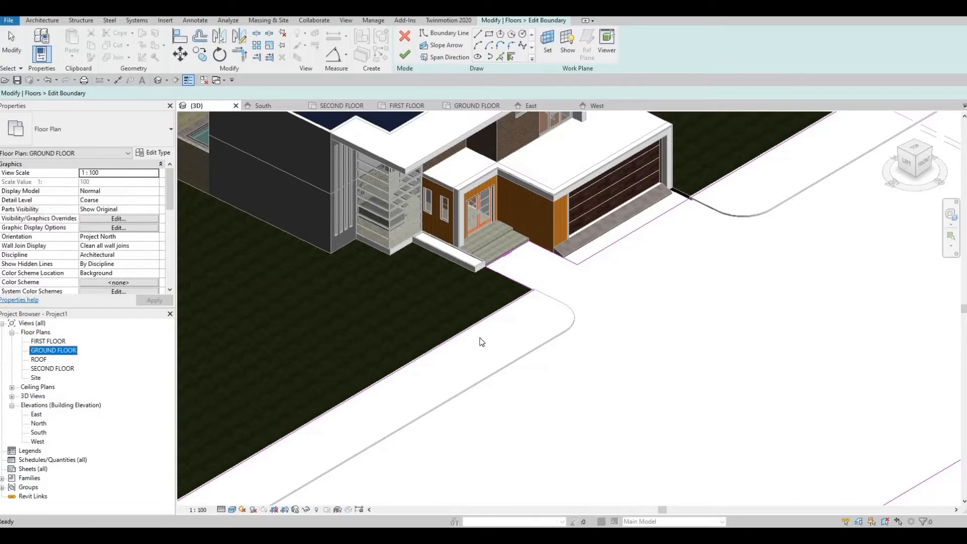
middle_drag(523, 322, 451, 339)
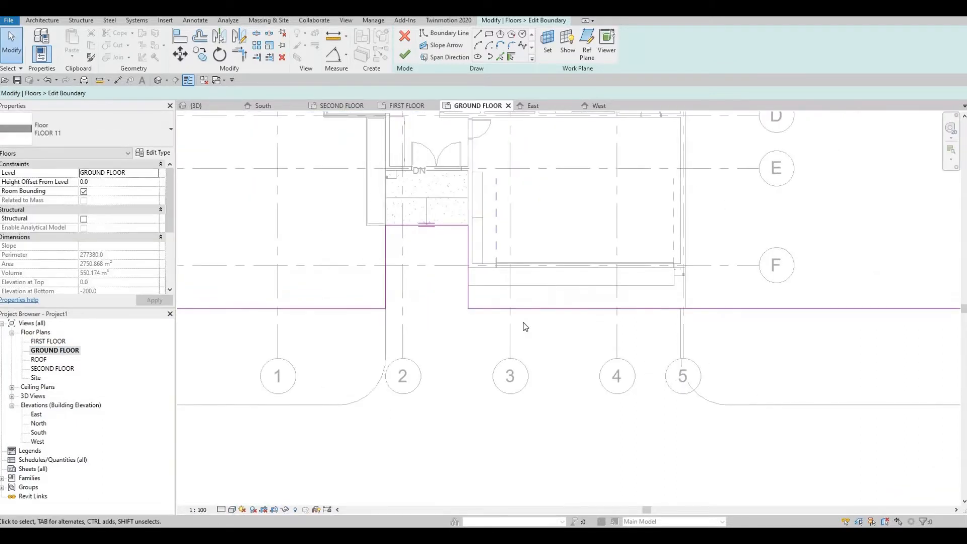
Step: Align the road floor's garage-side boundary line with the front face of the garage wall
key(a)
key(l)
scroll(650, 266, up, 3)
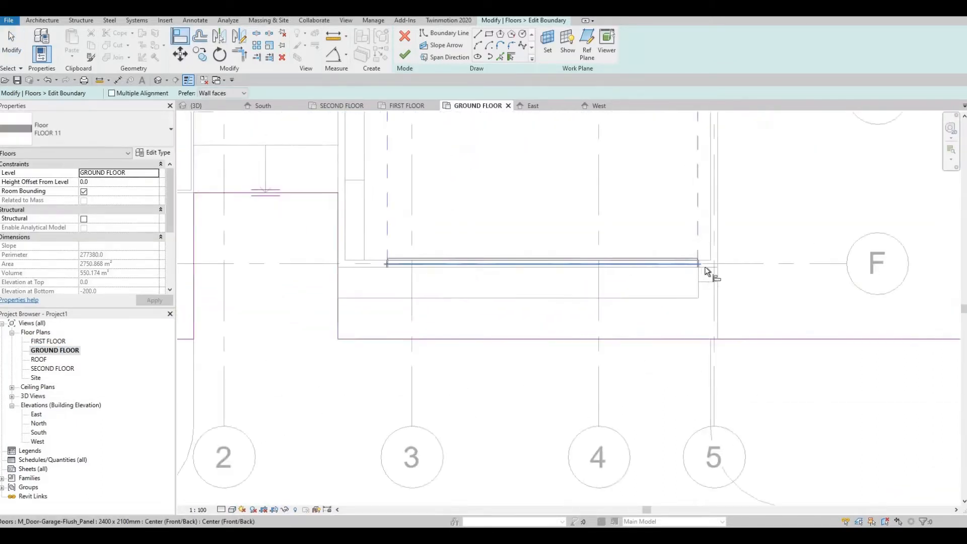
click(712, 288)
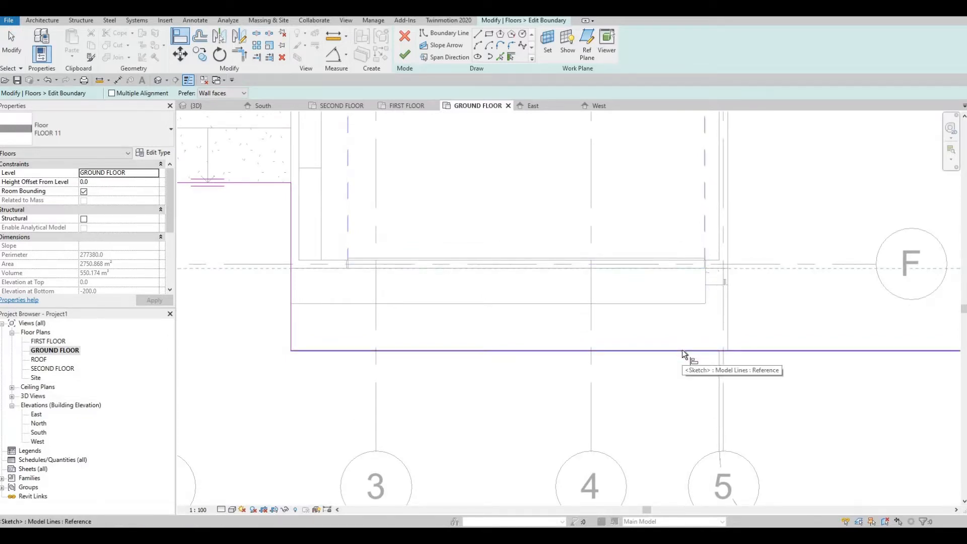
click(681, 350)
middle_drag(688, 357, 520, 352)
key(Escape)
key(Escape)
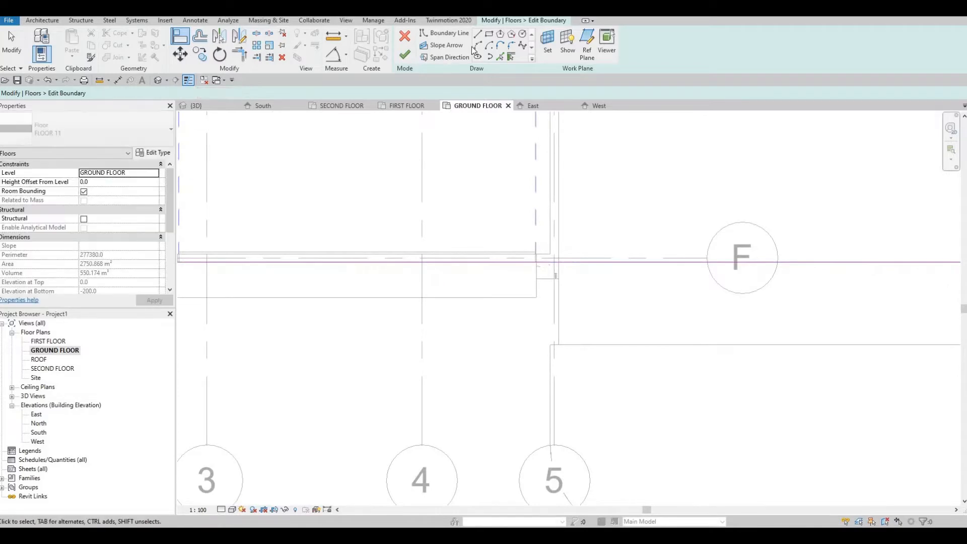
Step: Draw a vertical boundary line about 1500 mm long from the road floor's garage-front line to the sidewalk's lawn-side edge beside grid 5
key(b)
key(l)
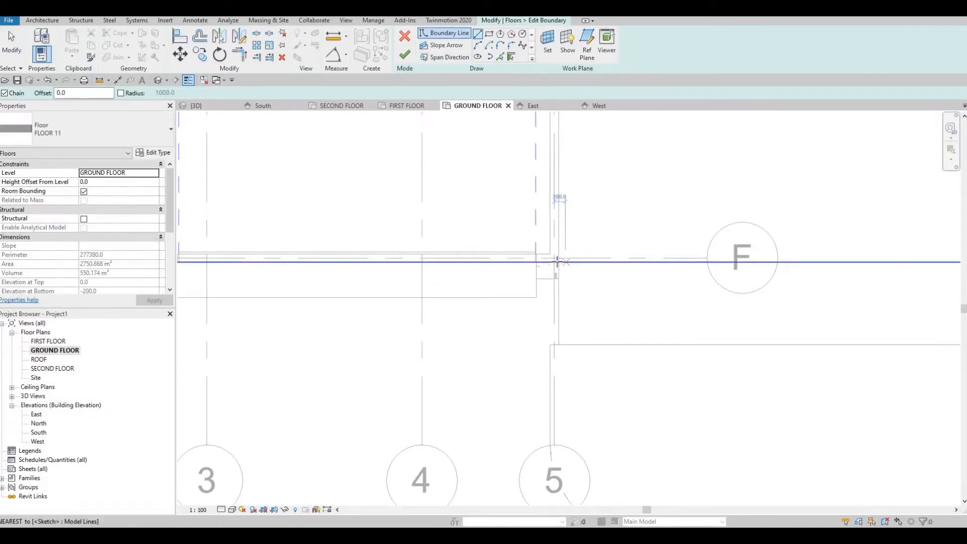
click(557, 261)
click(556, 344)
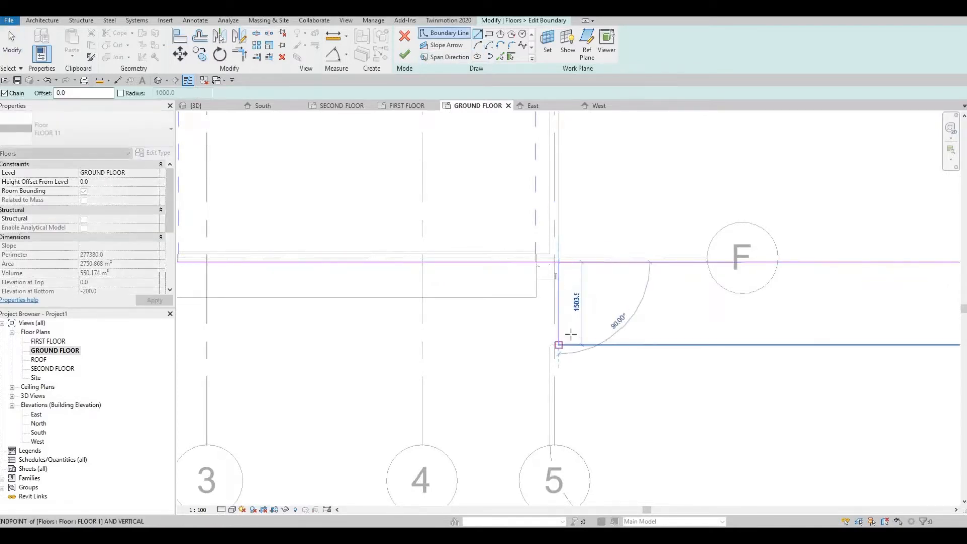
key(Escape)
key(Escape)
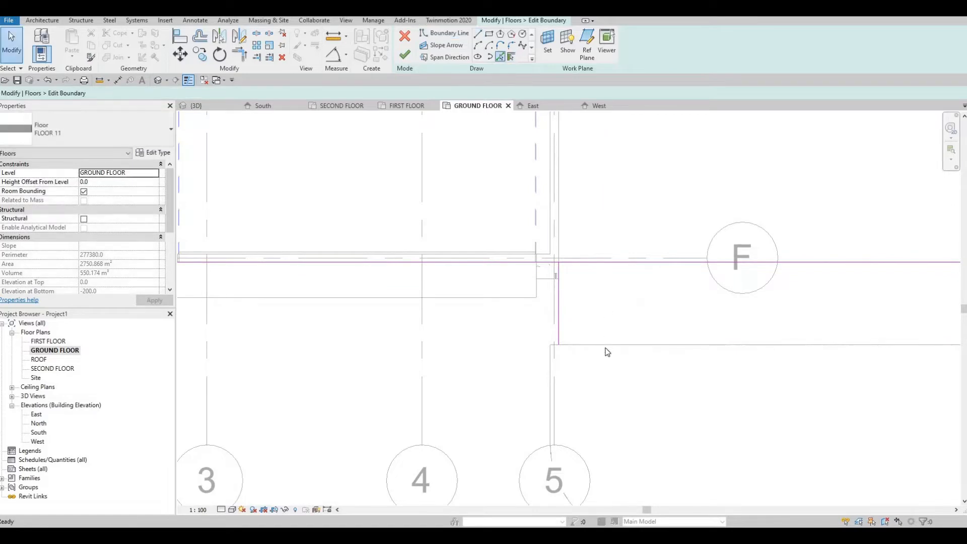
Step: Add a road floor boundary line by picking the lawn-side edge of the sidewalk east of the garage
key(b)
key(l)
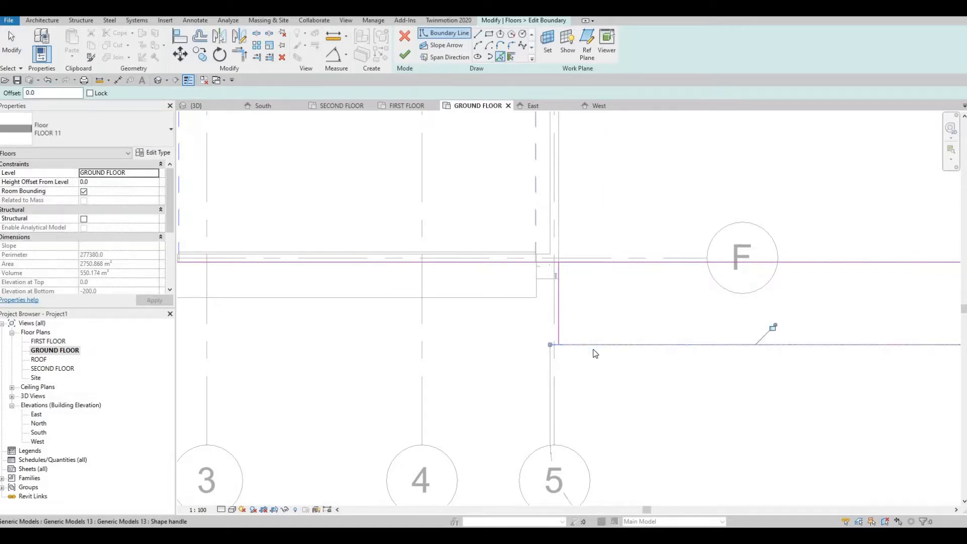
key(Escape)
key(Escape)
Step: Trim the new vertical boundary line to a corner with the garage-front line and with the sidewalk edge line
key(t)
key(r)
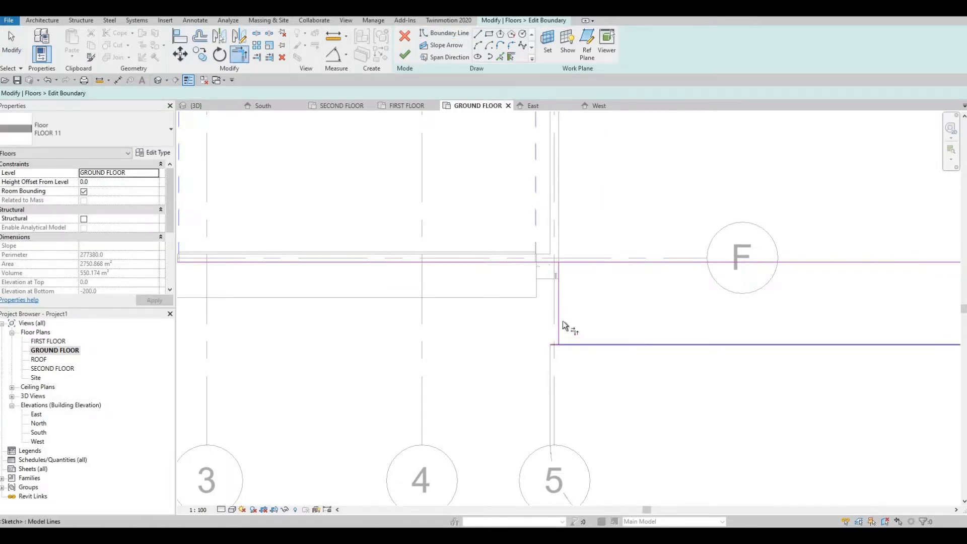
click(559, 321)
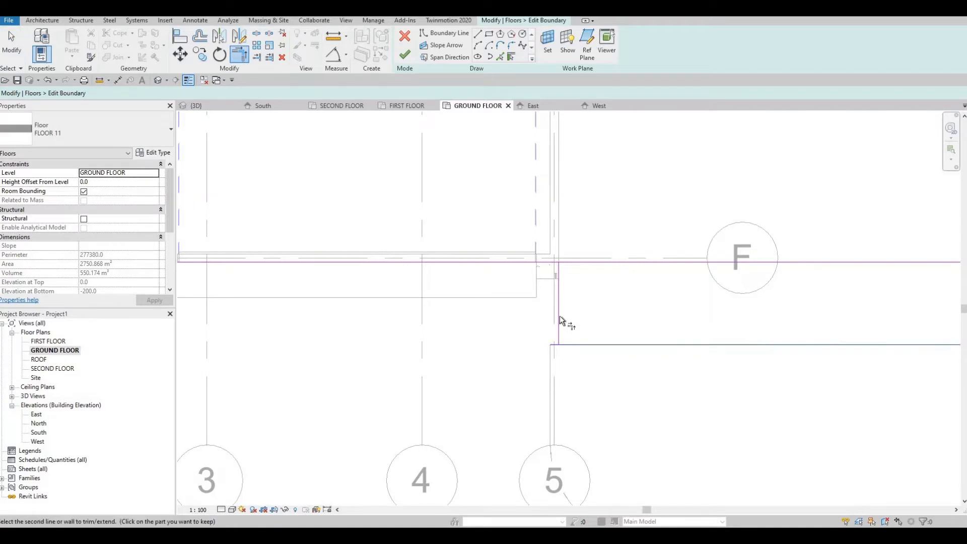
click(547, 262)
click(559, 302)
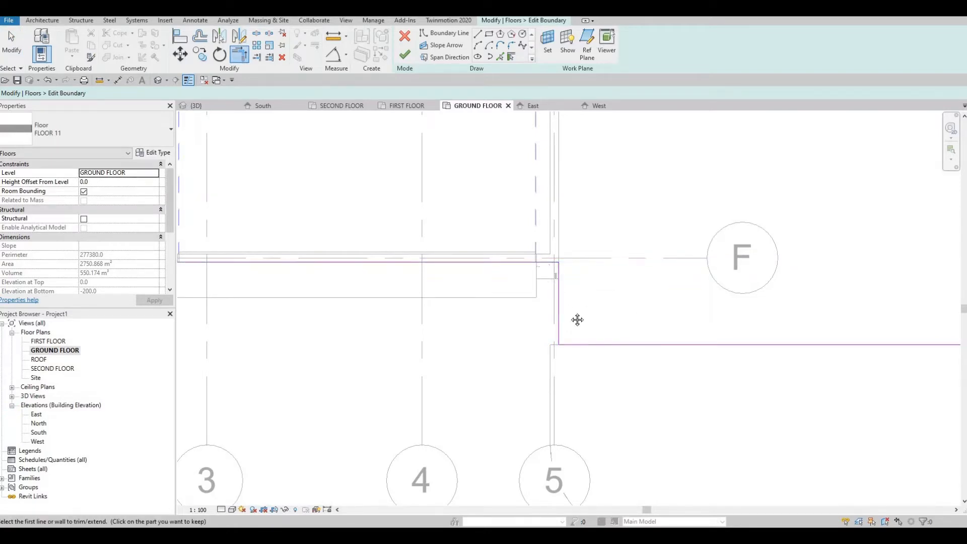
Step: Trim the sidewalk-edge boundary line to a corner with the road floor's far east line and finish the boundary edit
scroll(577, 320, down, 5)
scroll(770, 300, up, 6)
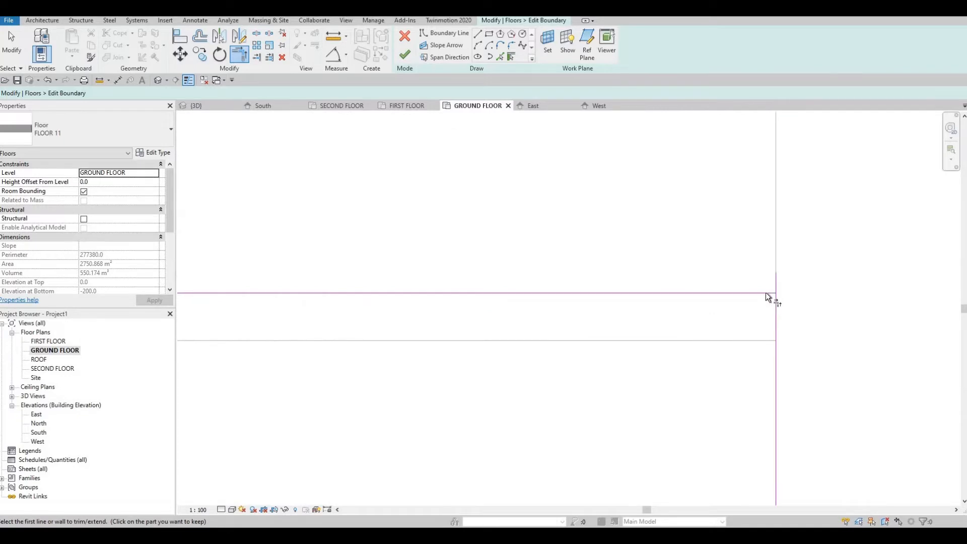
click(767, 295)
scroll(721, 303, down, 2)
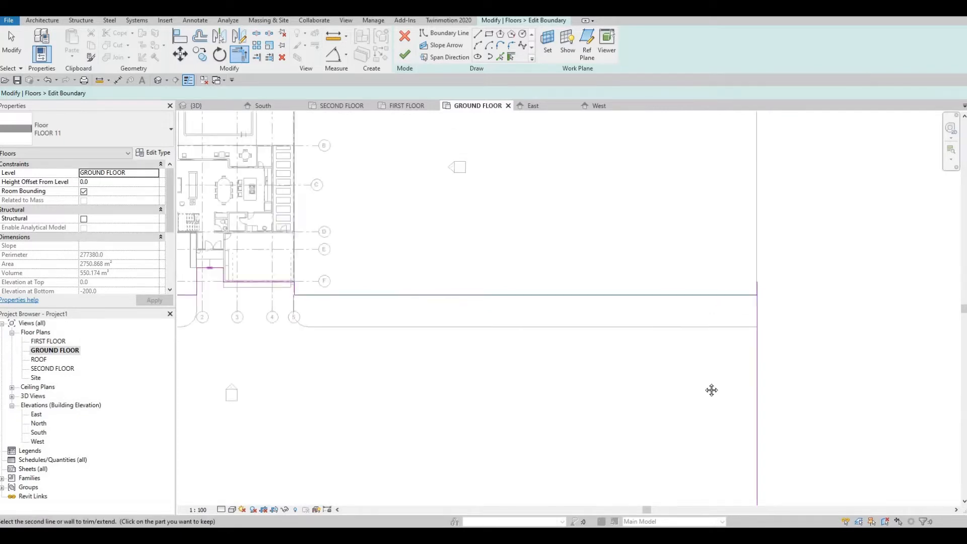
scroll(711, 389, down, 3)
scroll(733, 391, up, 1)
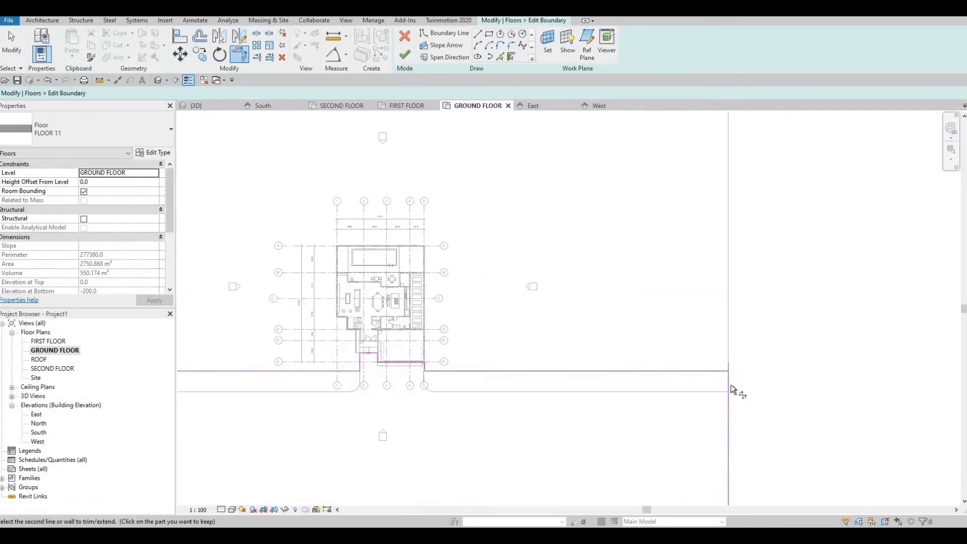
click(729, 387)
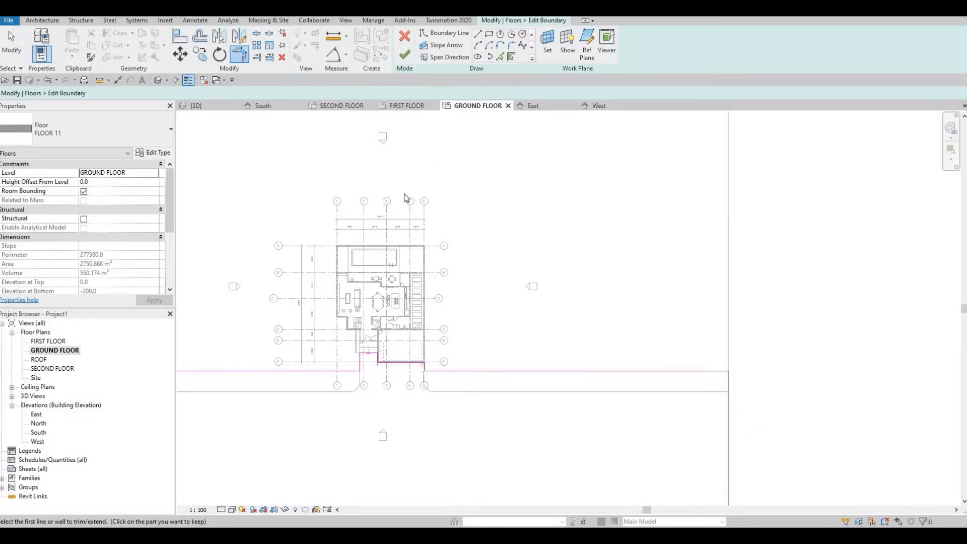
click(404, 54)
key(Escape)
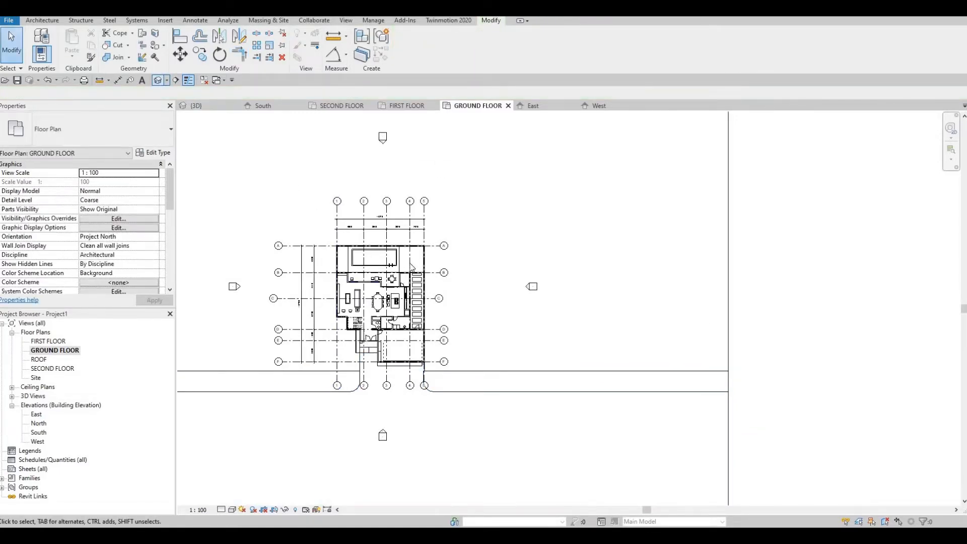
Step: Inspect the road floor, sidewalks and garage front in the 3D view
scroll(576, 368, down, 3)
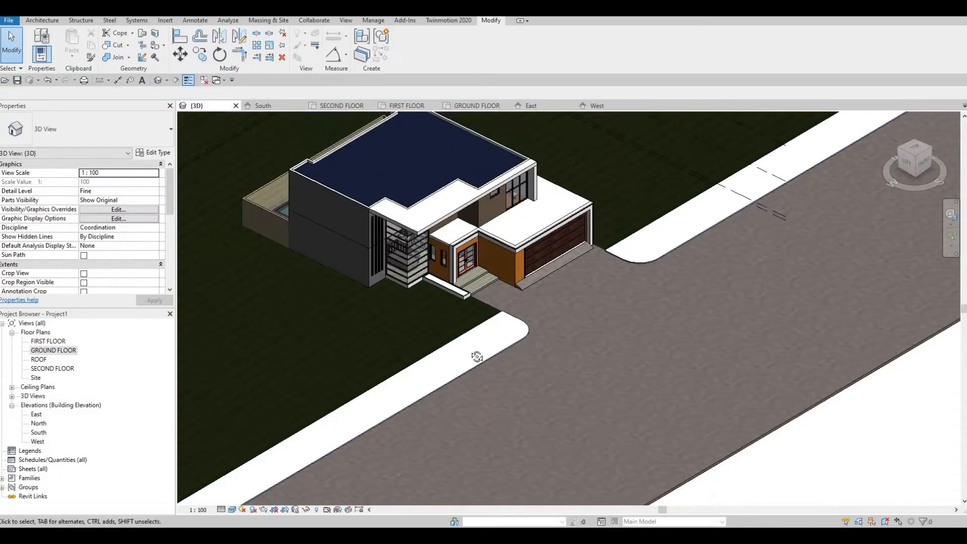
shift+middle_drag(477, 356, 370, 293)
scroll(468, 316, down, 1)
scroll(468, 252, up, 5)
shift+middle_drag(539, 249, 510, 319)
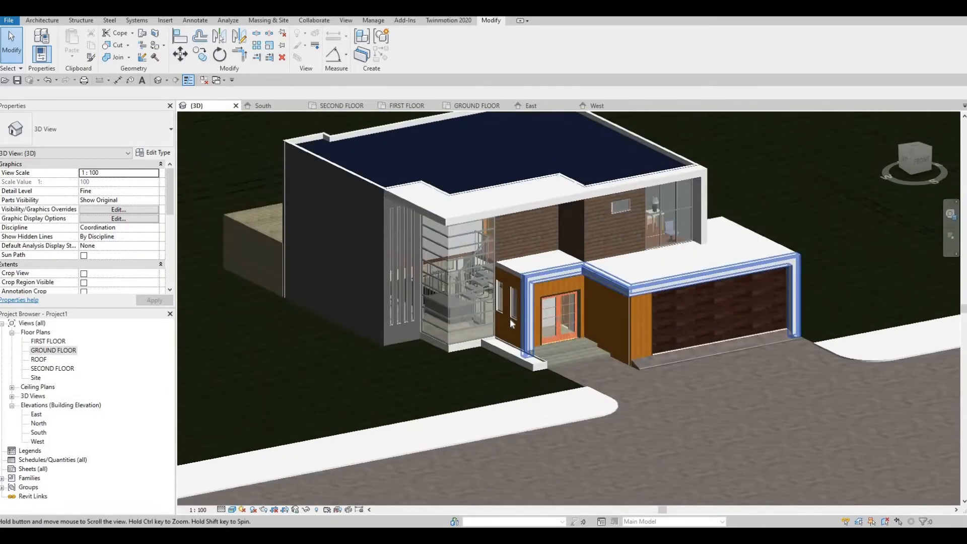
scroll(511, 320, down, 2)
click(529, 360)
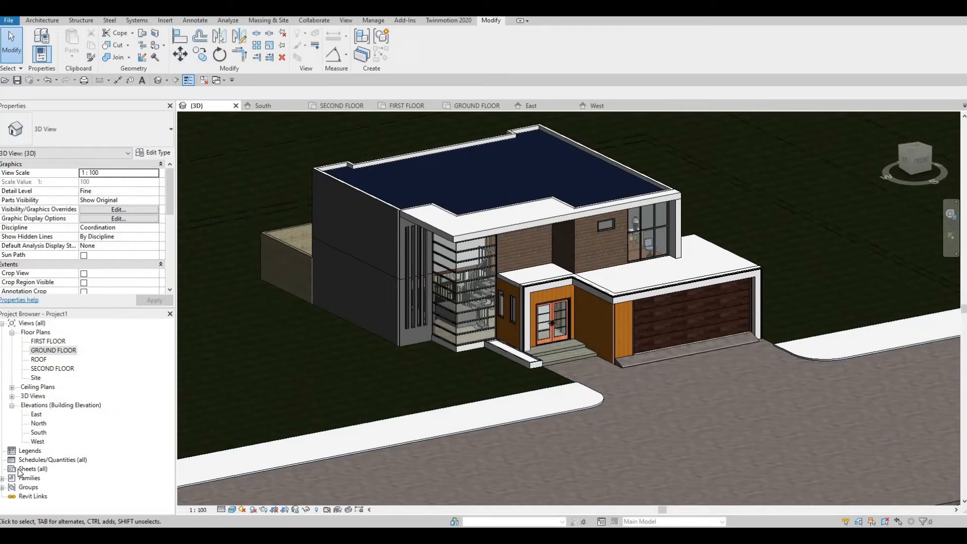
Step: Start a new drawing sheet in the project
click(20, 469)
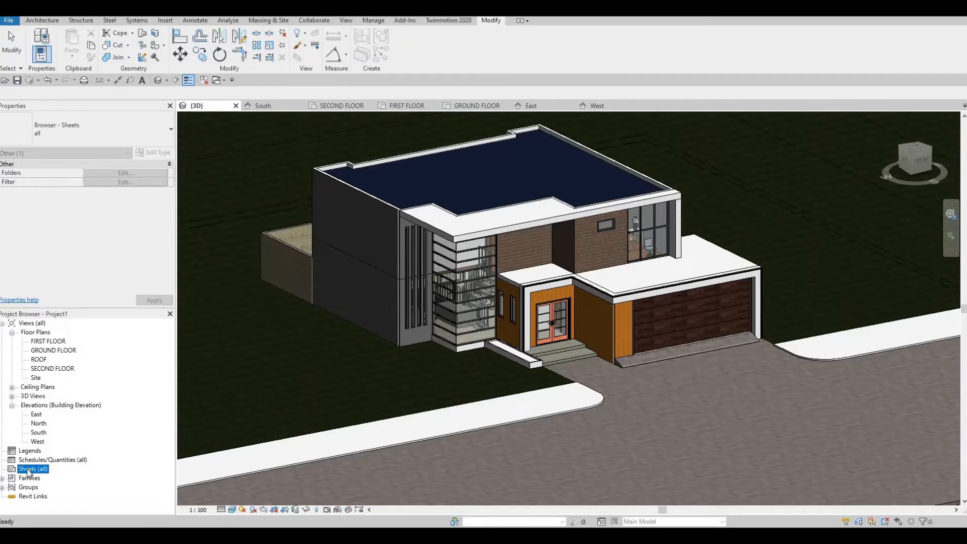
right_click(28, 472)
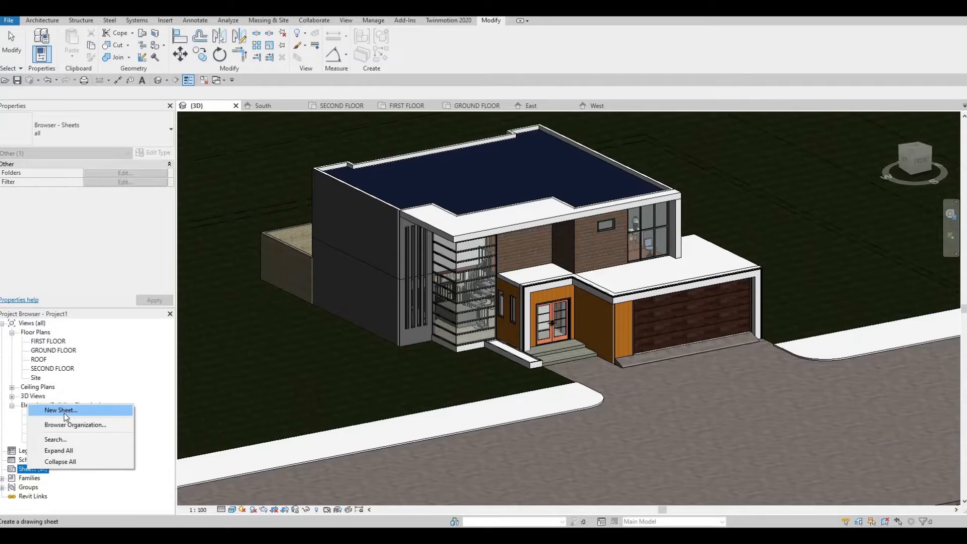
click(63, 411)
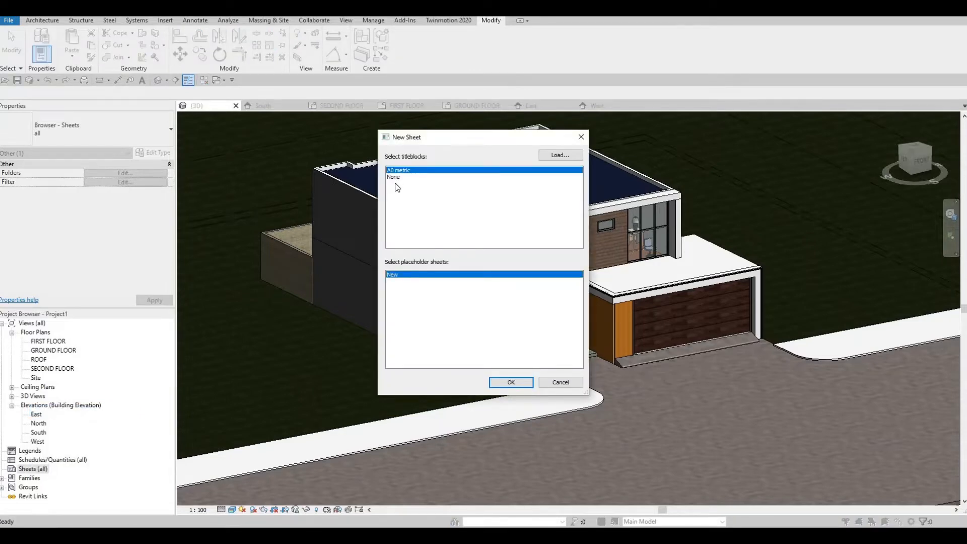
click(560, 155)
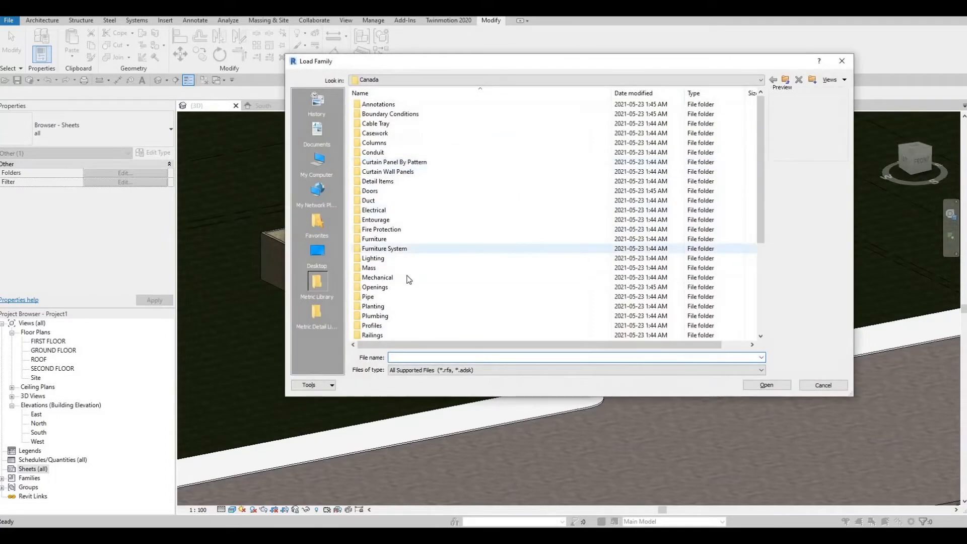
scroll(371, 334, down, 5)
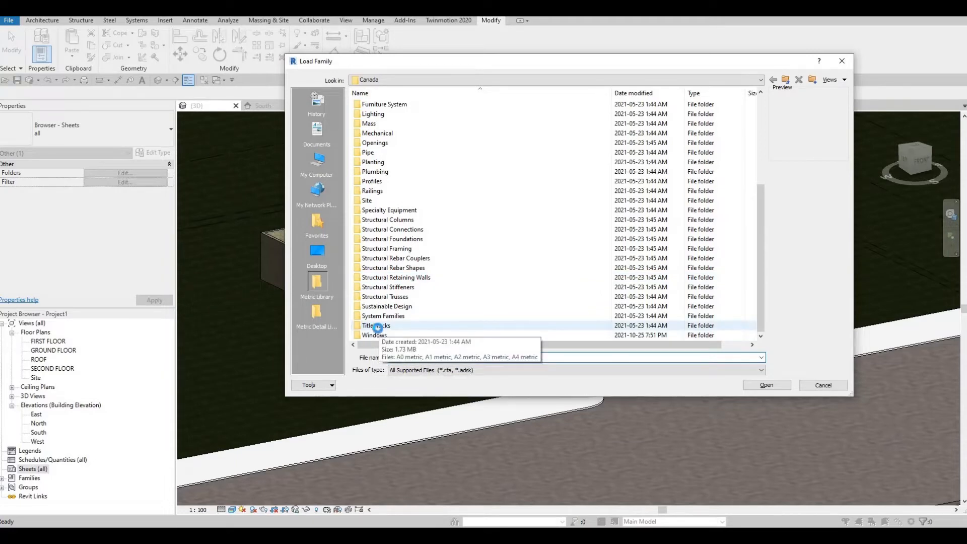
double_click(378, 326)
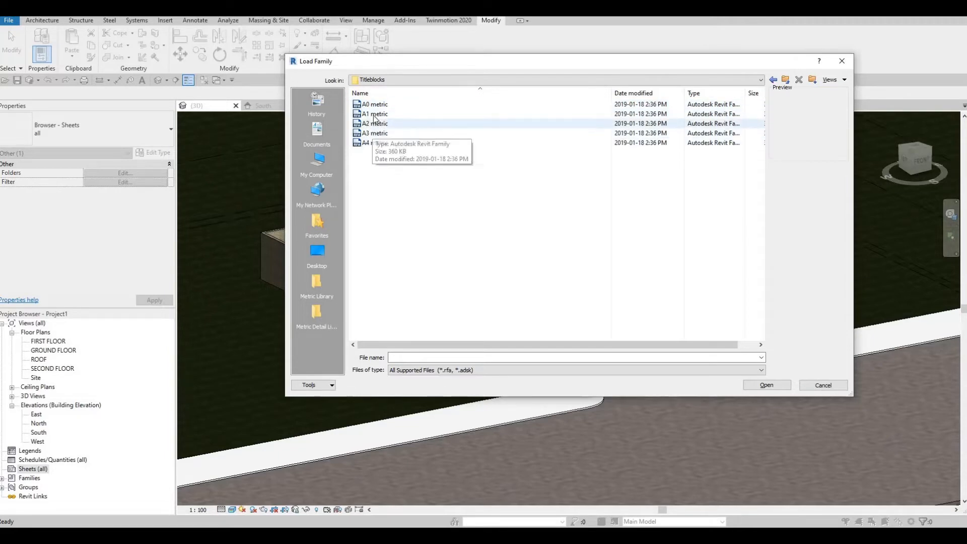
click(823, 387)
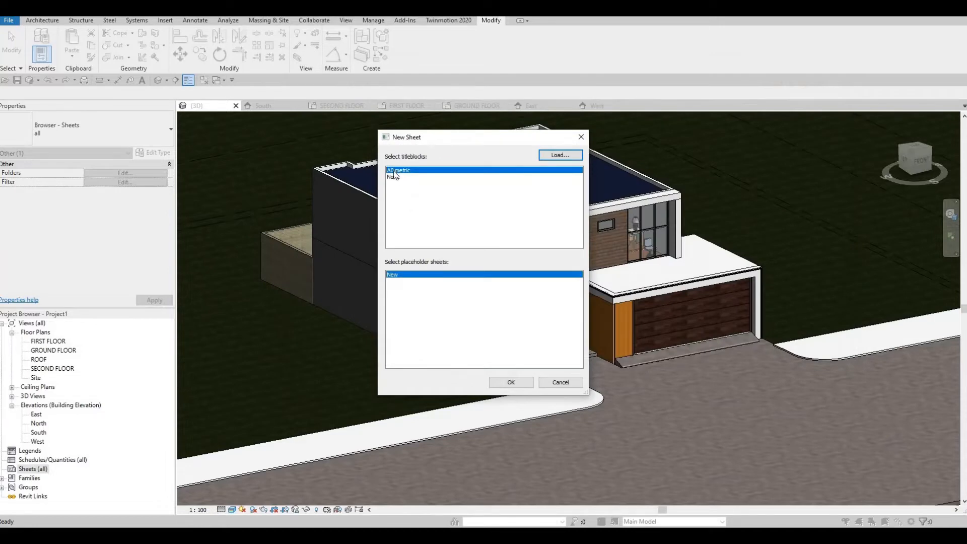
Step: Create the sheet with the A0 metric title block and set its owner field to AC Designs
click(511, 382)
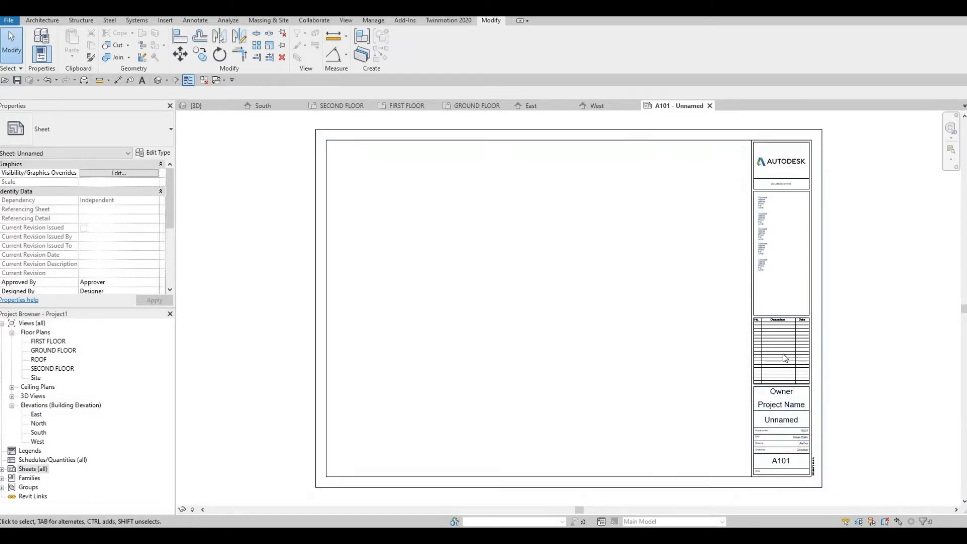
scroll(750, 298, up, 5)
click(708, 218)
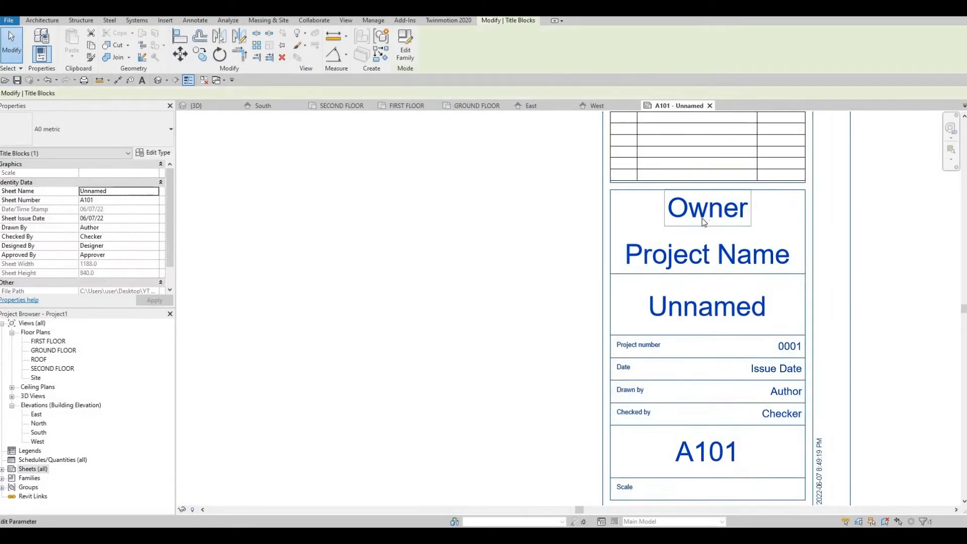
click(705, 220)
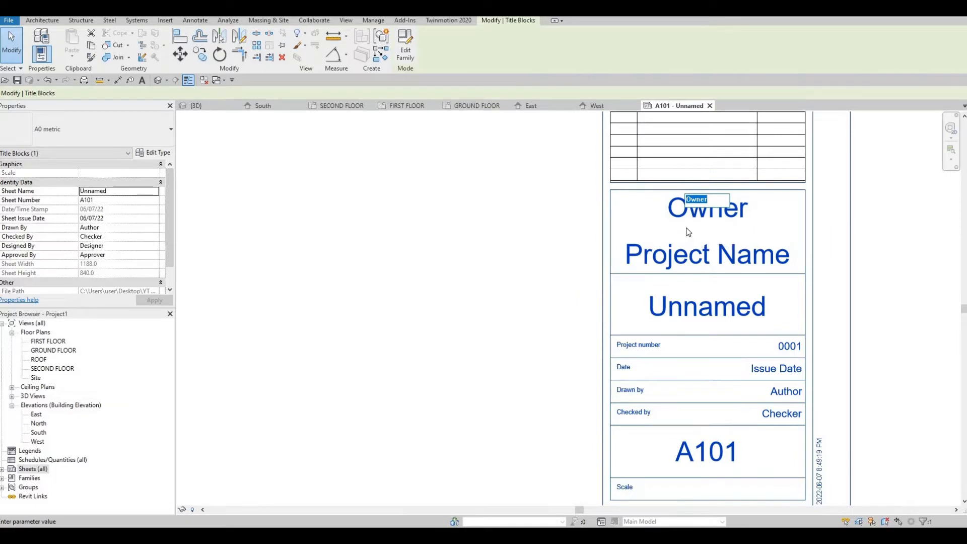
text(ac de)
key(BackSpace)
key(BackSpace)
key(BackSpace)
key(BackSpace)
key(BackSpace)
text(s)
click(675, 260)
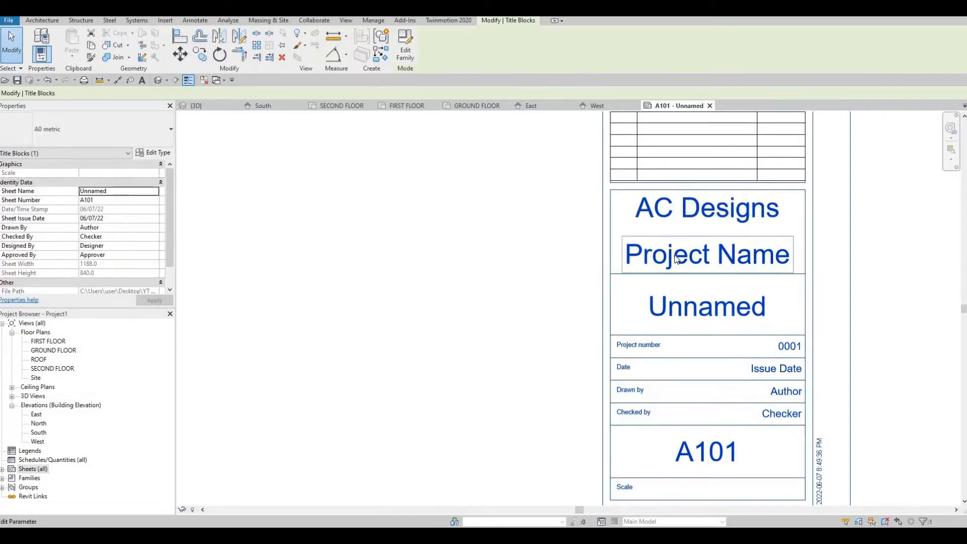
Step: Set the project name in the title block to AS House
click(675, 260)
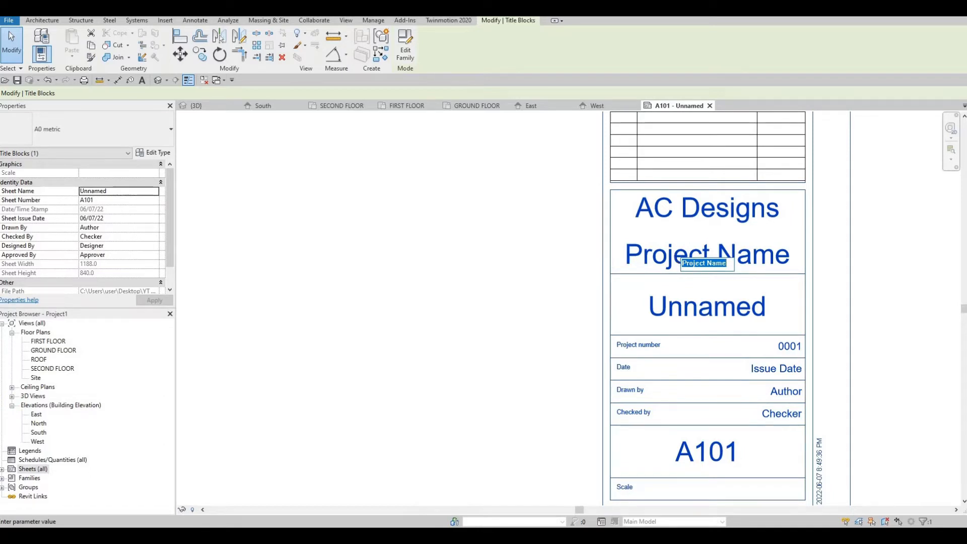
text(AS Home)
click(685, 304)
click(715, 262)
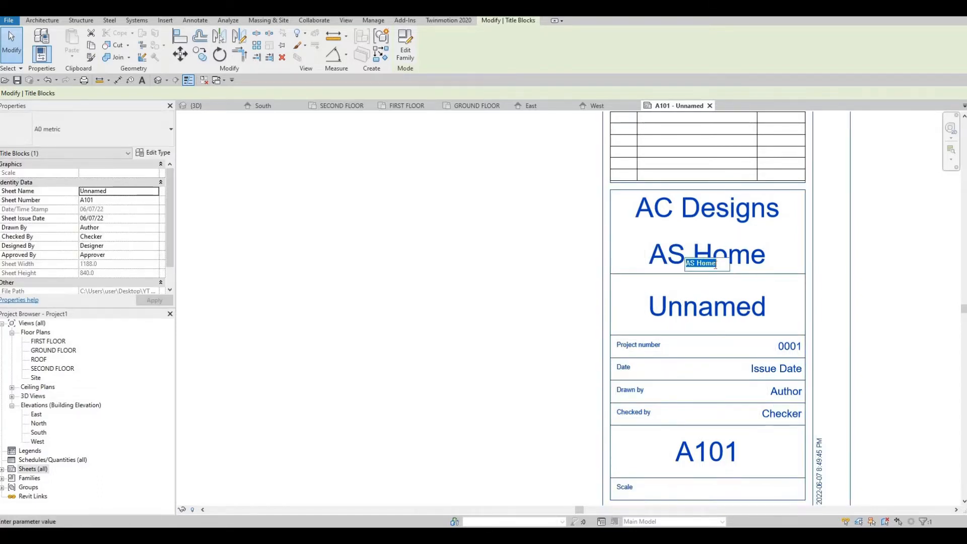
click(716, 264)
text(ouse)
Step: Set the sheet name in the title block to Cover Sheet
click(702, 309)
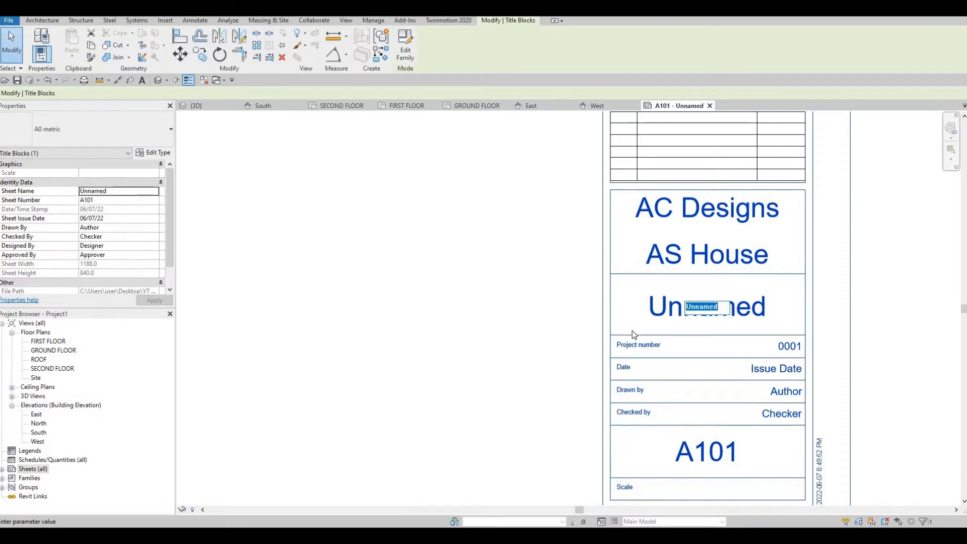
text(Cover Sheet)
click(786, 349)
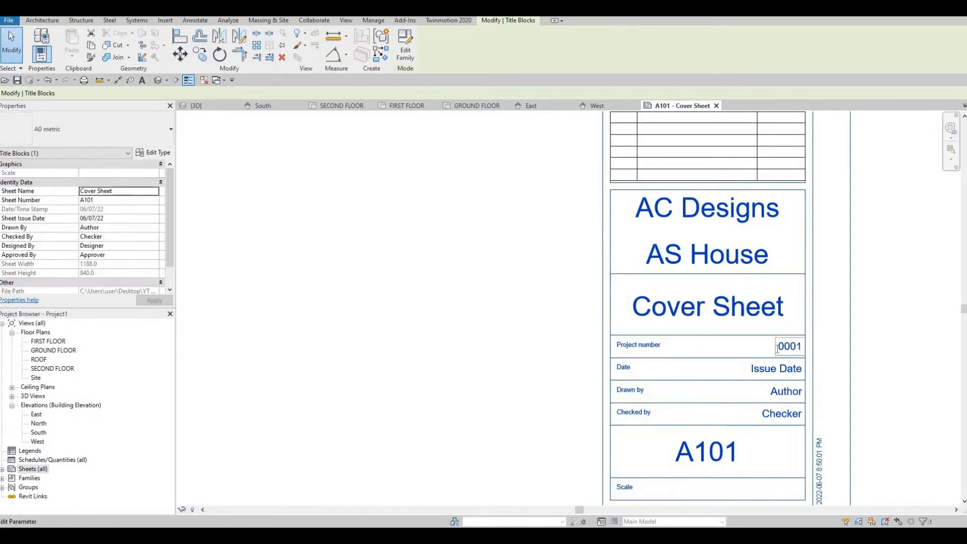
click(776, 348)
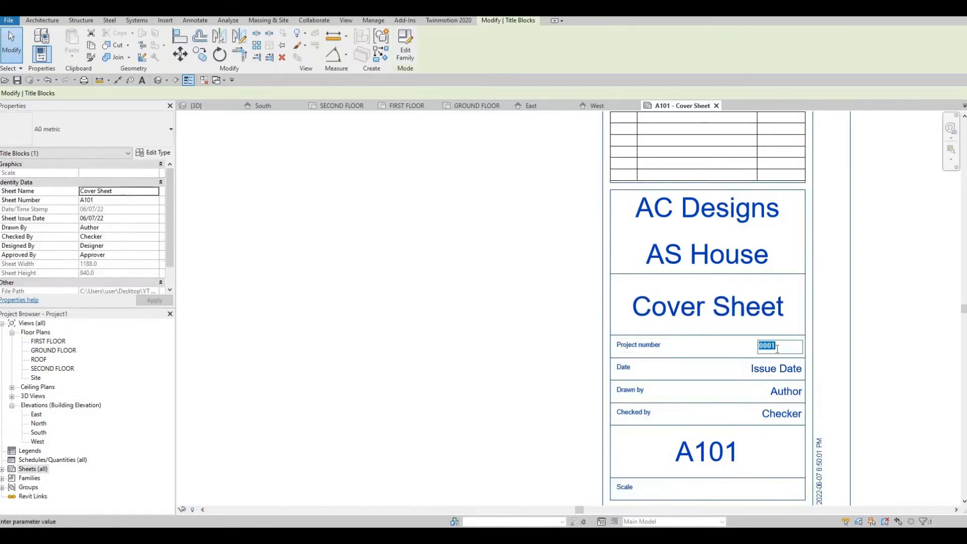
click(765, 371)
Step: Set both the Drawn by and Checked by fields of the title block to ACD
click(784, 391)
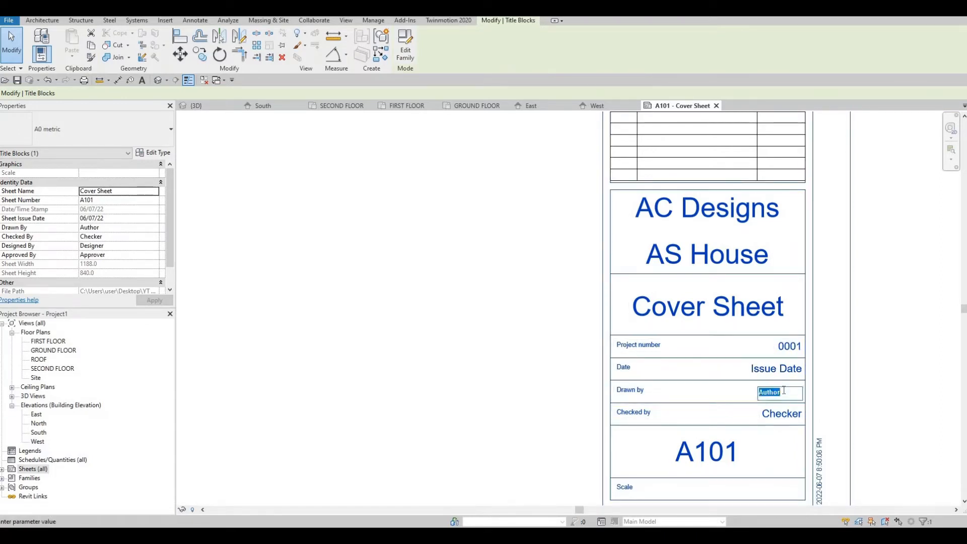
text(ACD)
click(785, 418)
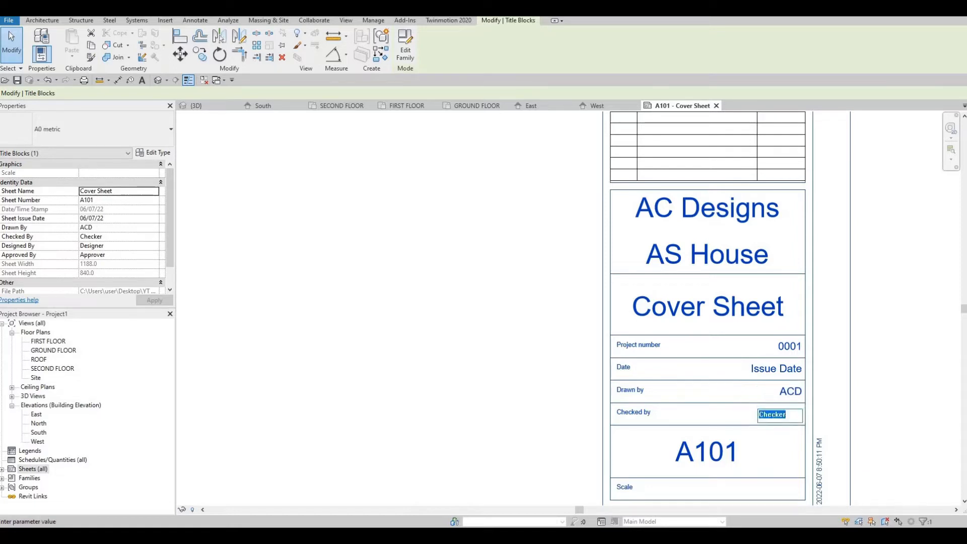
text(ACD)
middle_drag(464, 368, 765, 336)
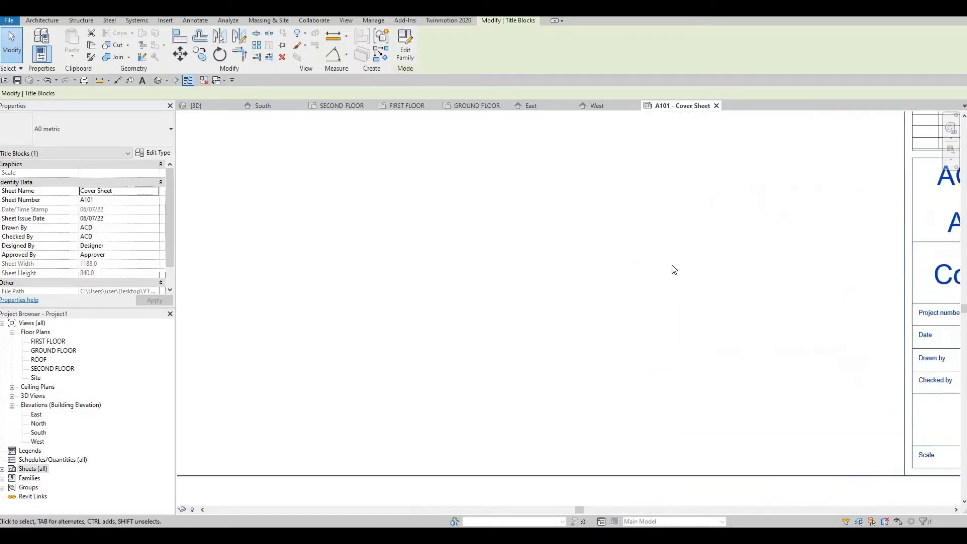
scroll(673, 269, down, 5)
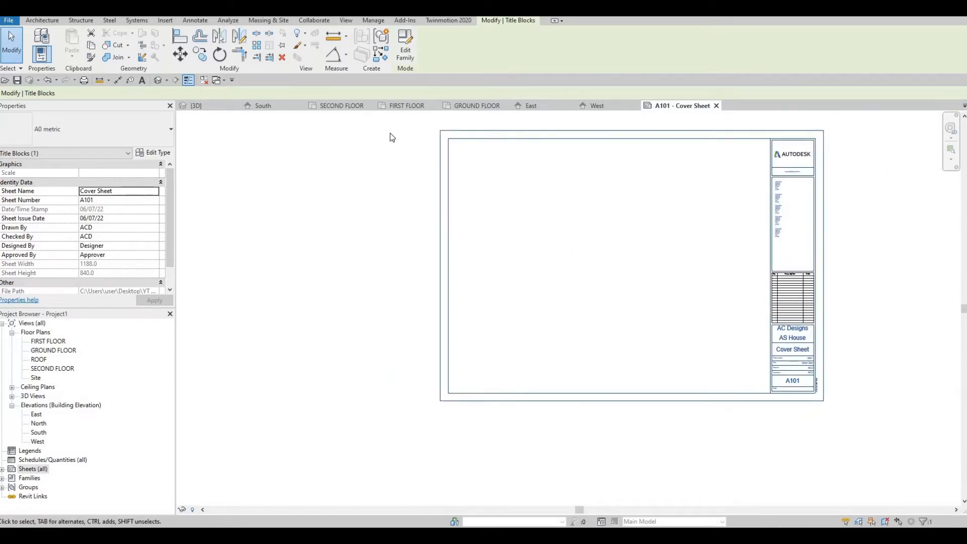
Step: Create a perspective camera view from the ground floor plan, with the eye on the road front-left of the house and the target behind it
click(461, 108)
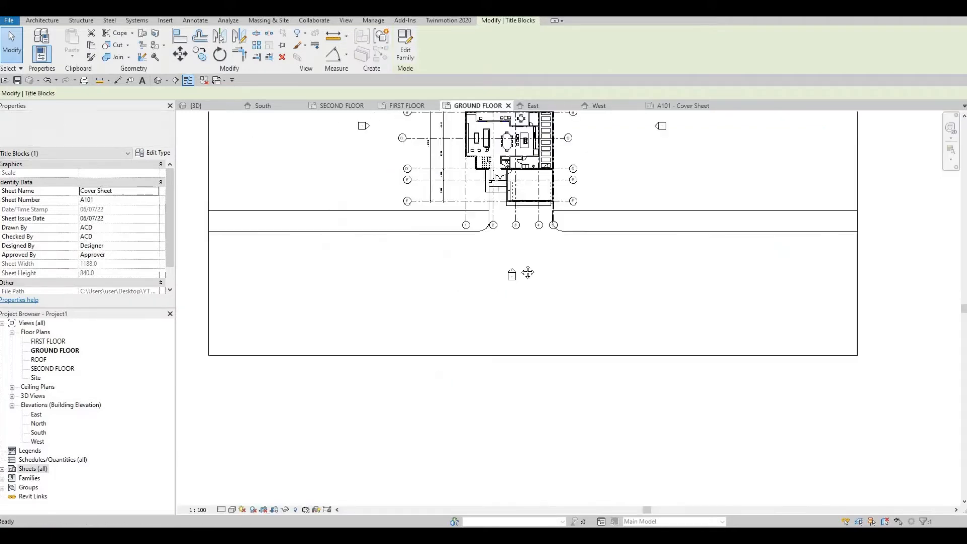
scroll(528, 246, down, 1)
middle_drag(528, 273, 518, 327)
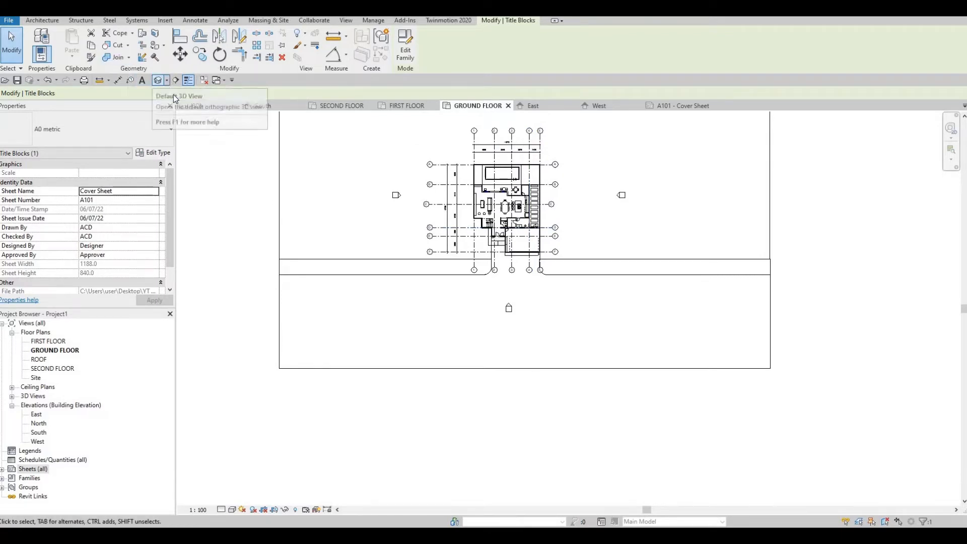
click(166, 80)
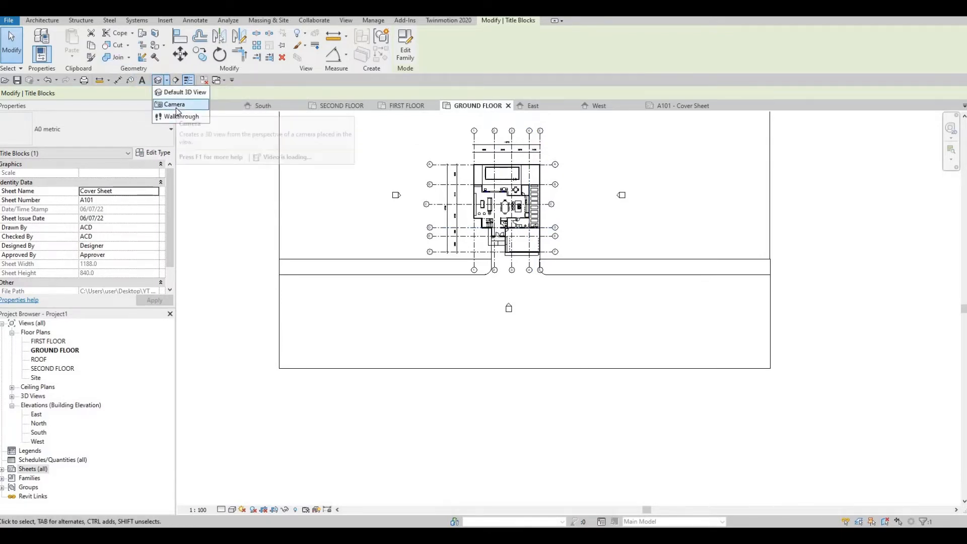
click(175, 105)
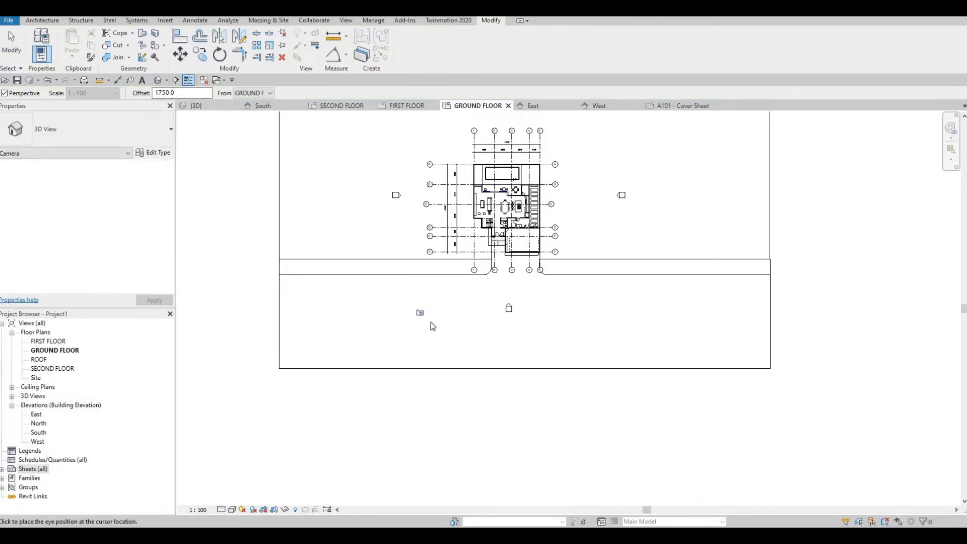
click(431, 330)
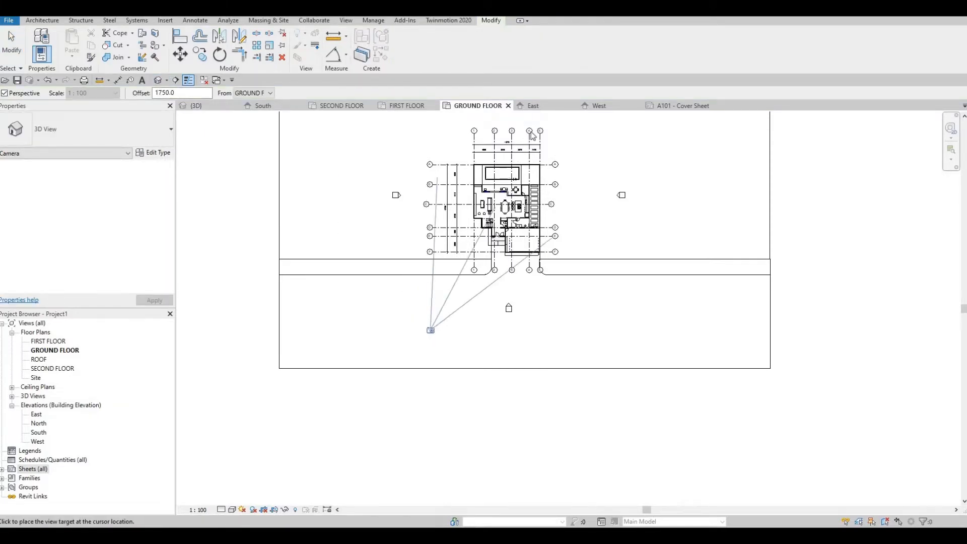
middle_drag(533, 146, 509, 239)
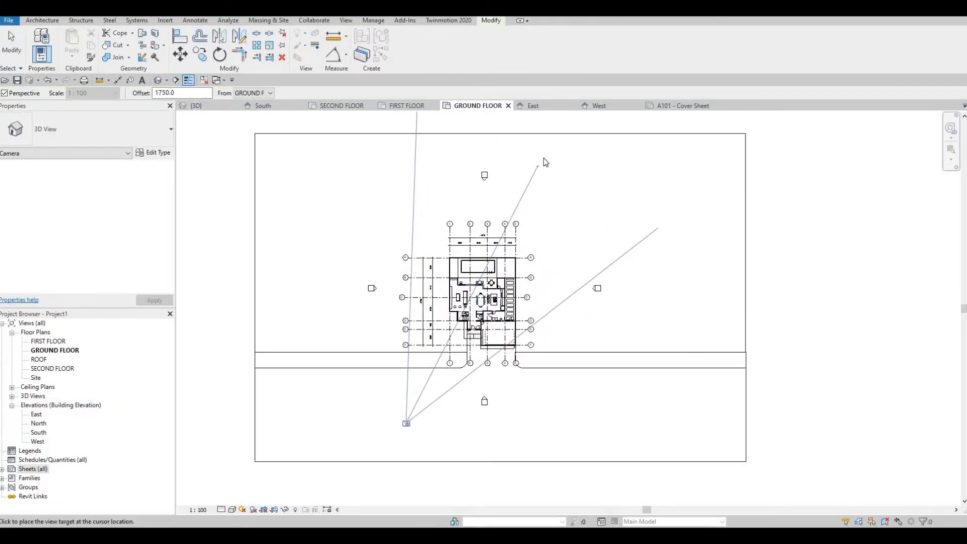
click(544, 162)
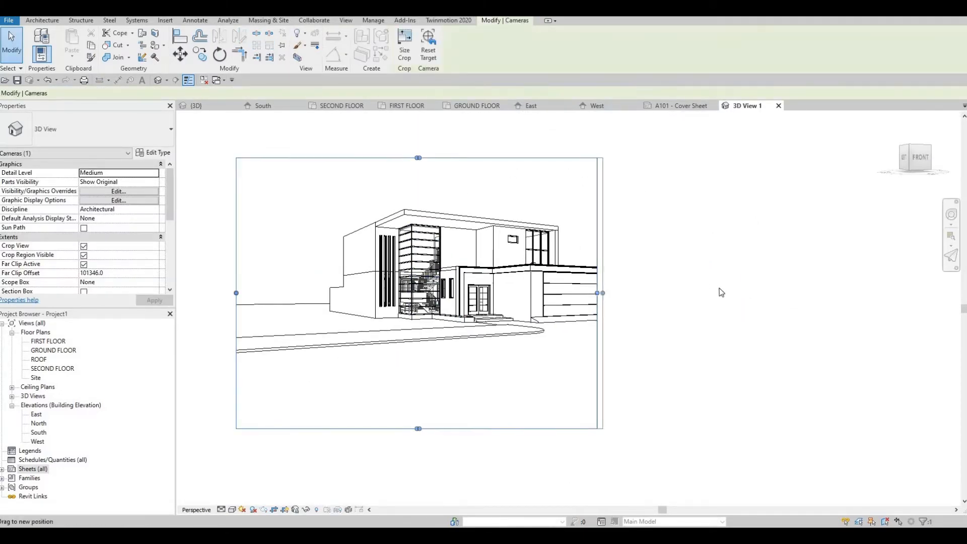
Step: Enlarge the camera view's crop region on all four sides to frame the whole house with sky, ground and surroundings
drag(721, 292, 738, 292)
scroll(658, 268, down, 3)
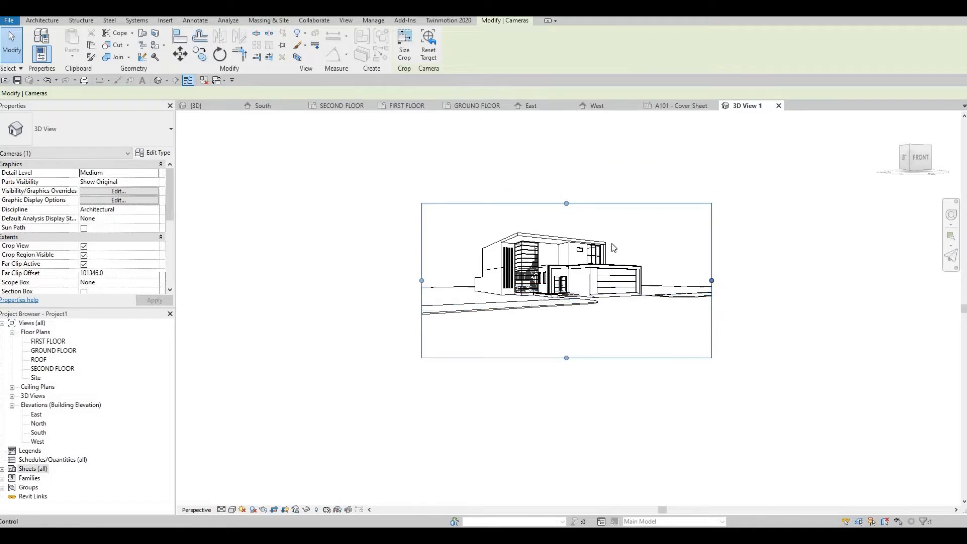
drag(572, 204, 570, 167)
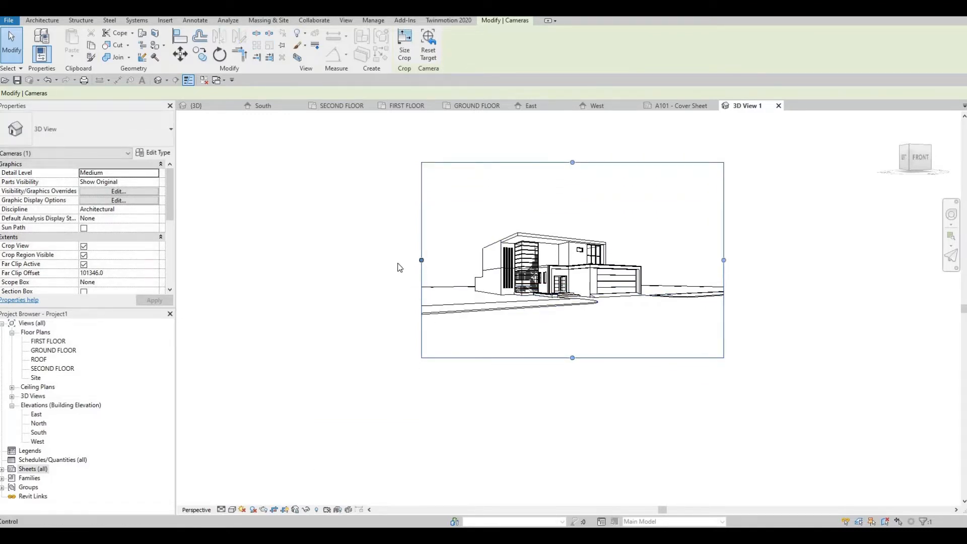
drag(422, 260, 386, 261)
drag(555, 358, 555, 374)
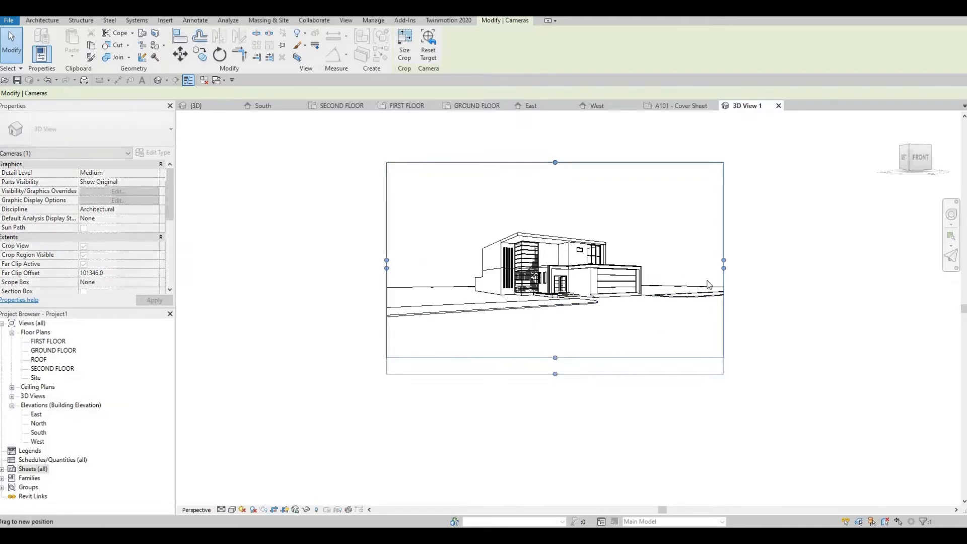
drag(723, 268, 749, 268)
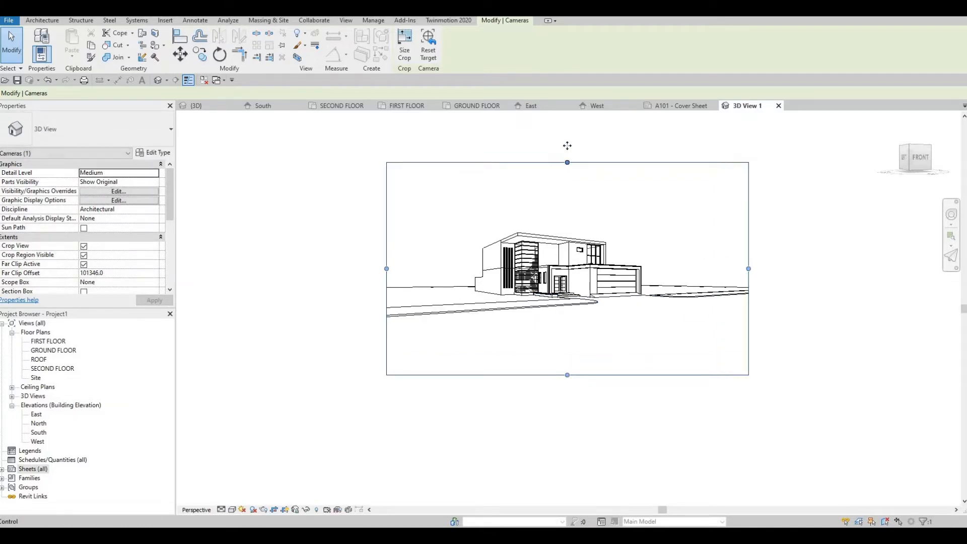
drag(567, 162, 567, 146)
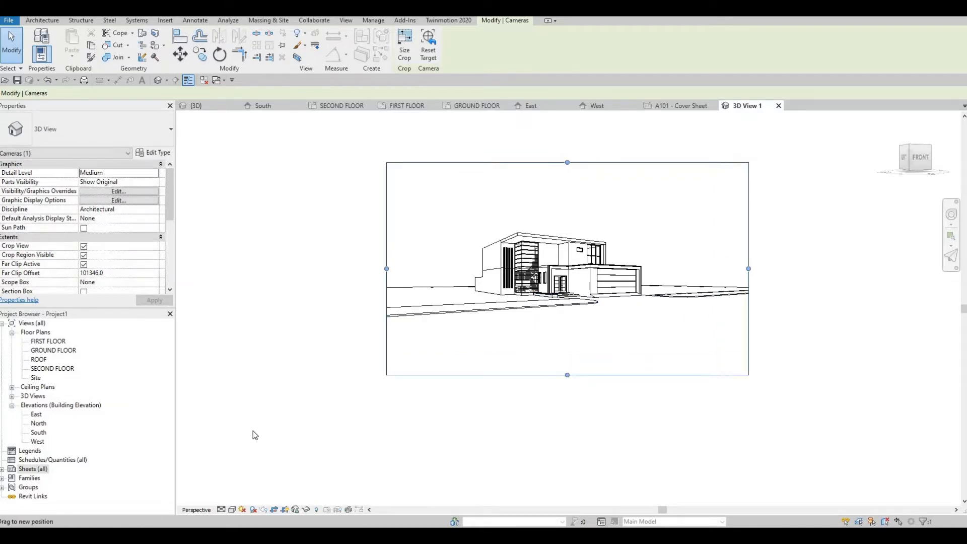
Step: Set the camera view's detail level to Fine
click(231, 510)
click(221, 509)
click(229, 499)
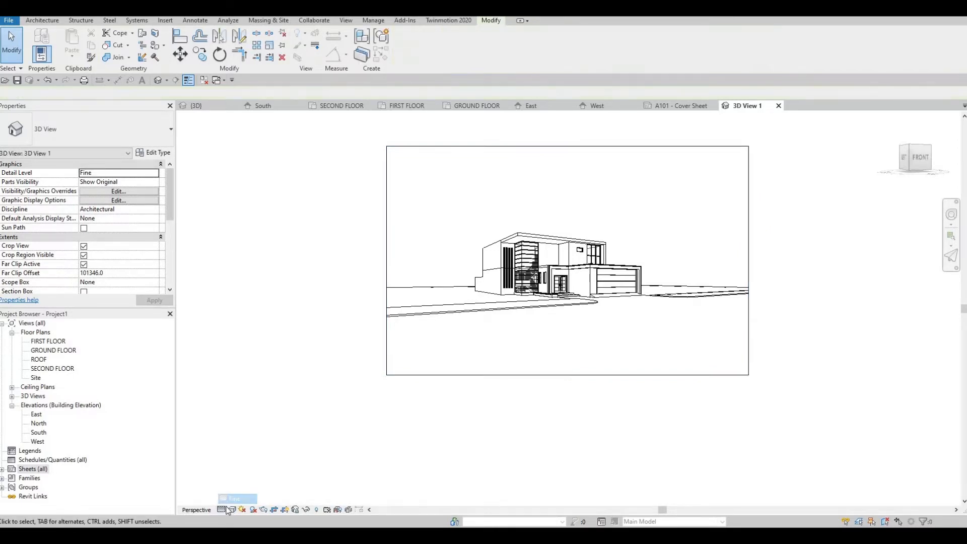
Step: Enable Cast Shadows and Show Ambient Shadows in the camera view's graphic display options
click(232, 509)
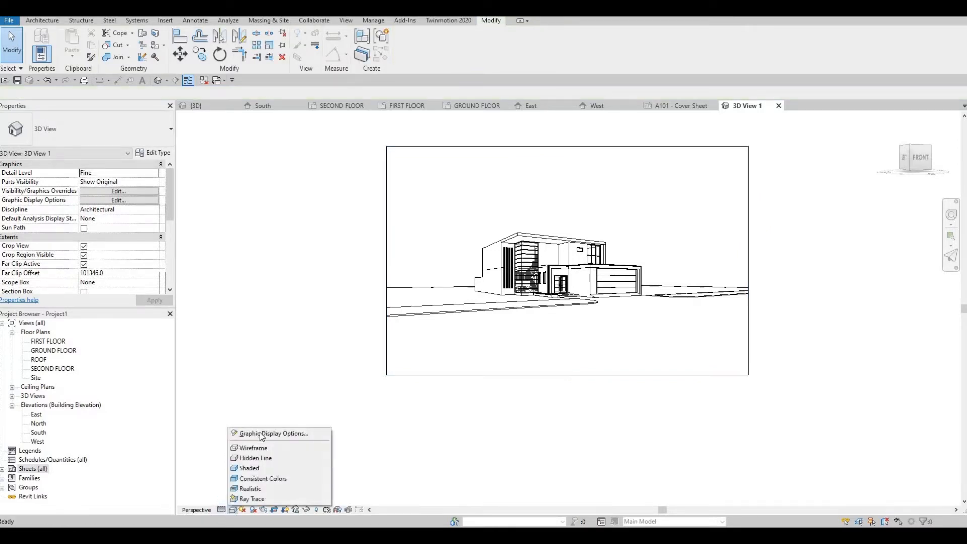
click(272, 433)
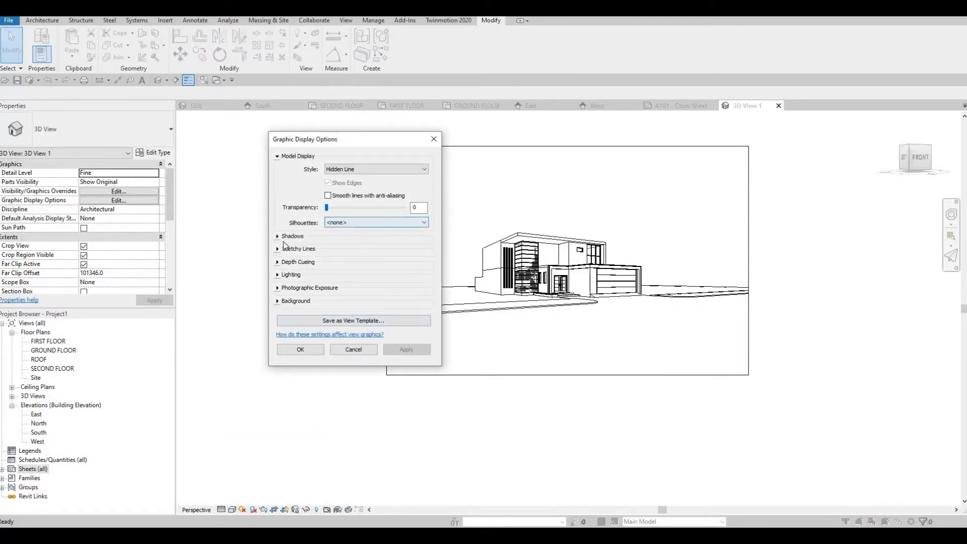
click(328, 238)
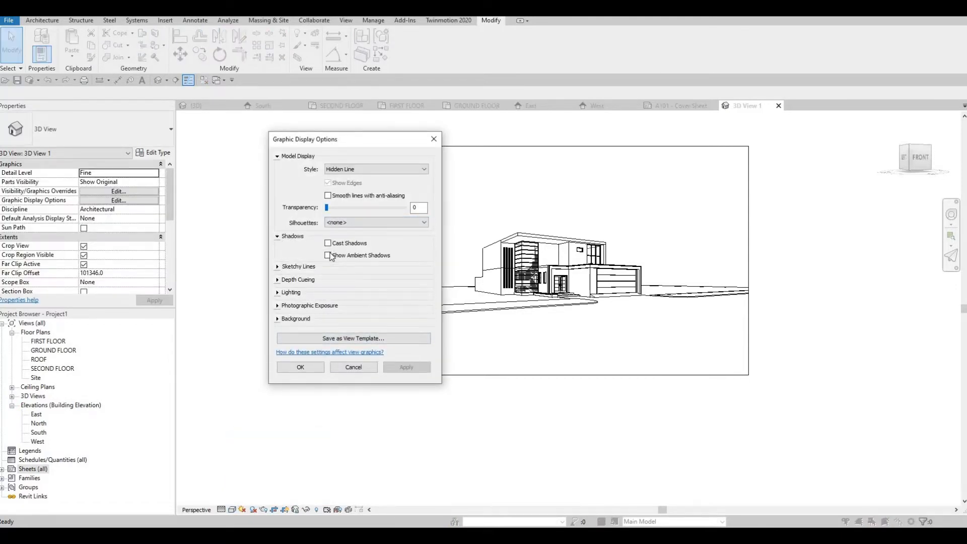
click(328, 243)
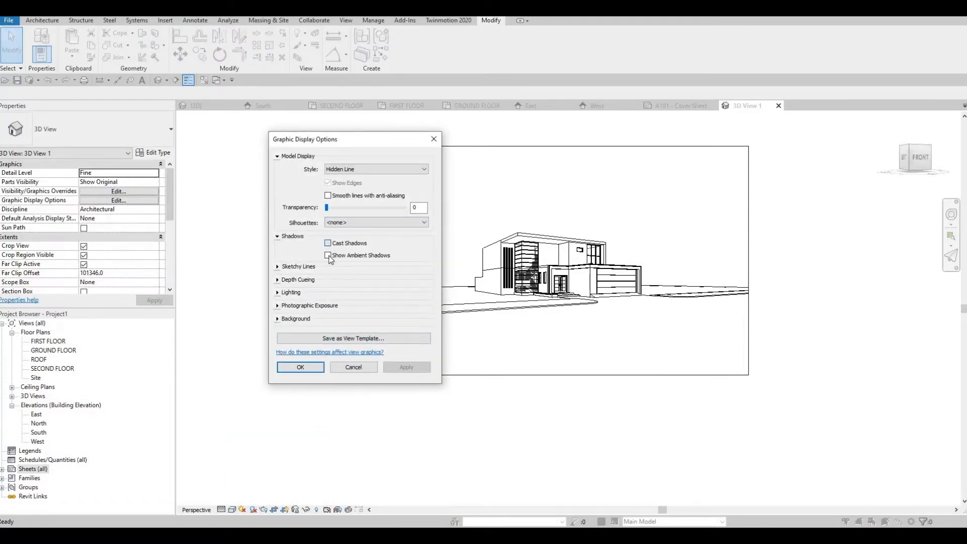
Step: Set the camera view's background to Gradient and apply the graphic display options
click(278, 321)
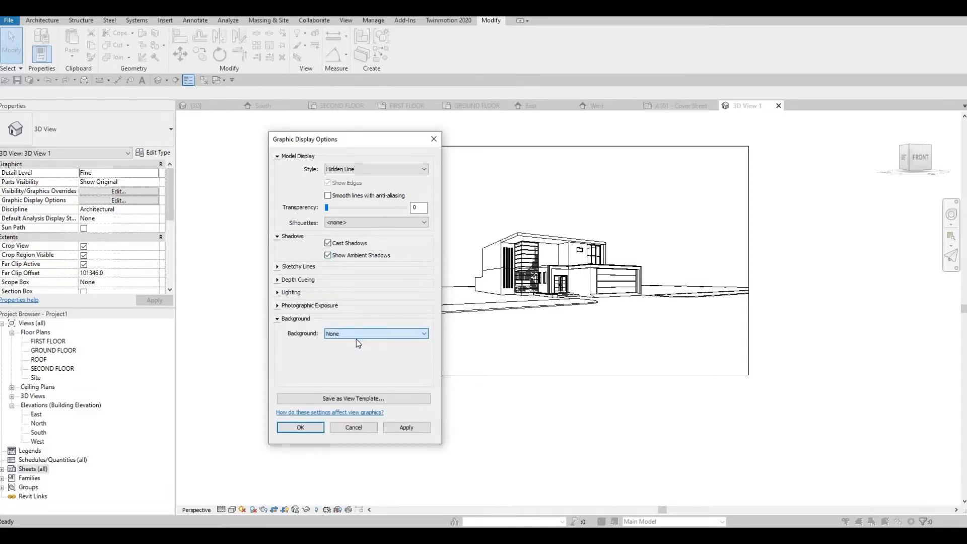
click(355, 336)
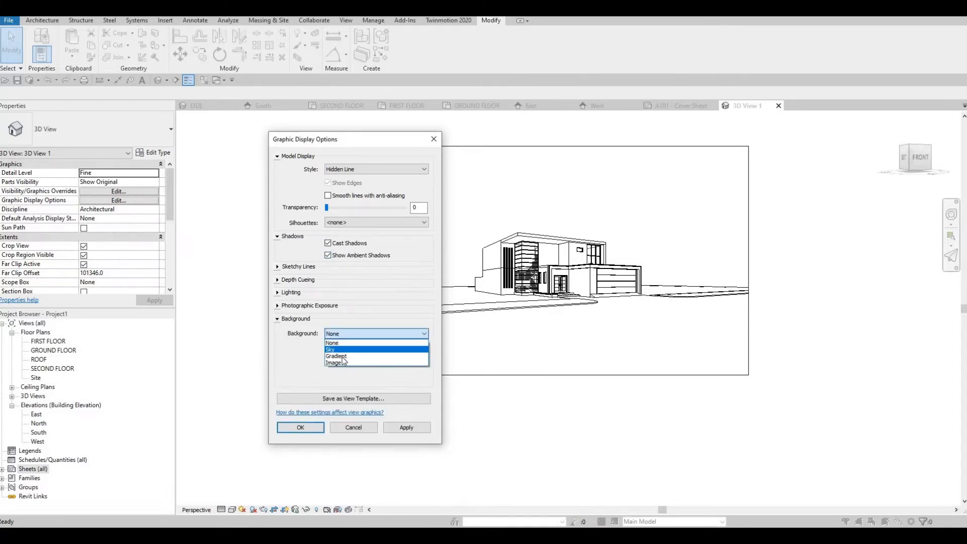
click(342, 356)
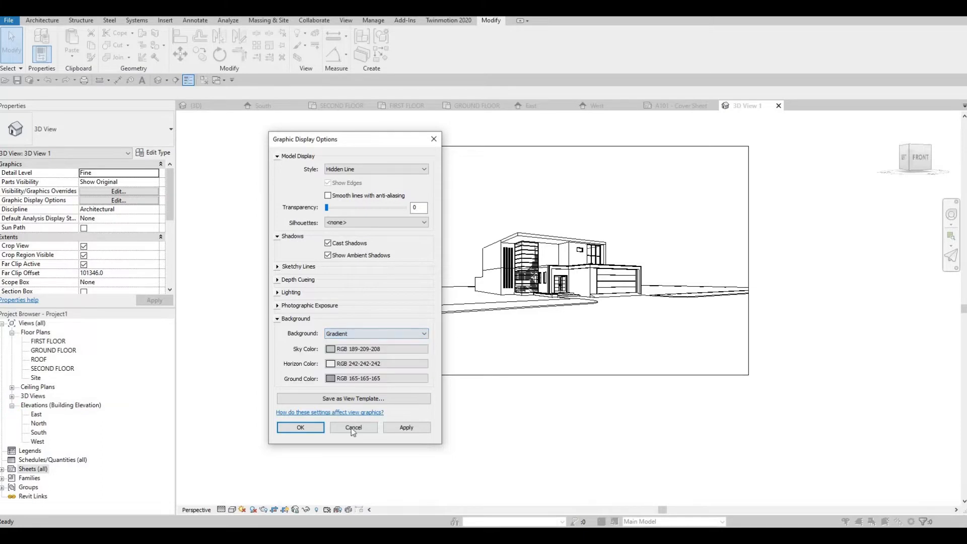
click(400, 427)
click(313, 427)
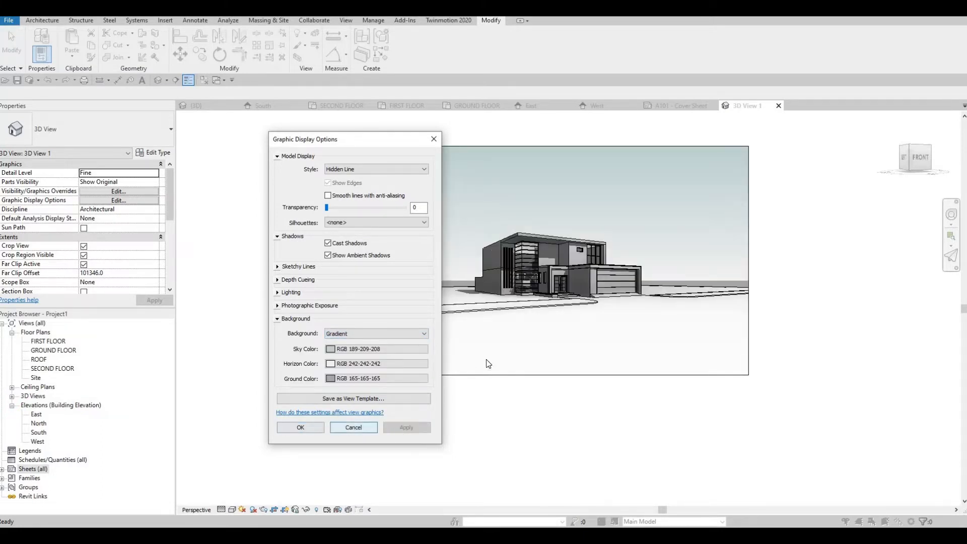
Step: Open the A101 - Cover Sheet and close all the other inactive views
scroll(536, 318, up, 3)
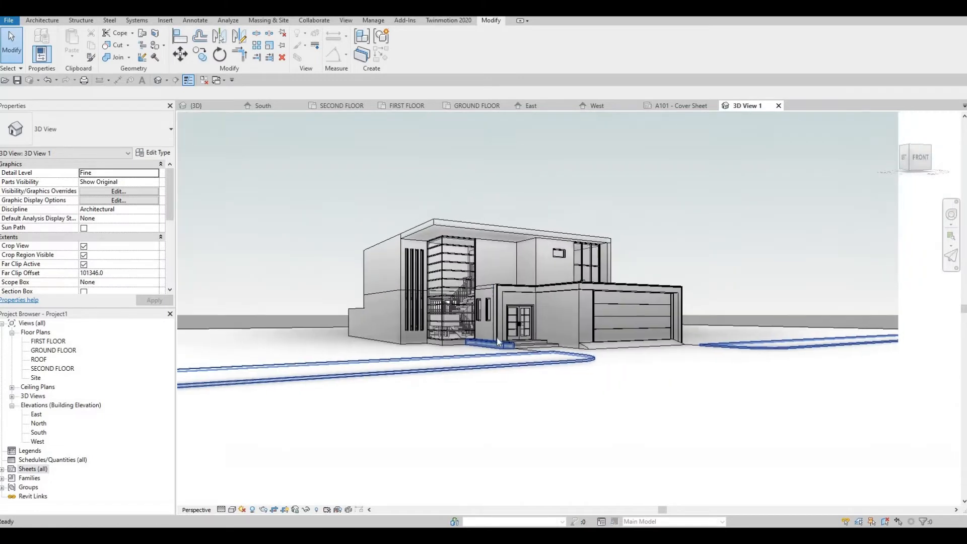
scroll(483, 350, down, 2)
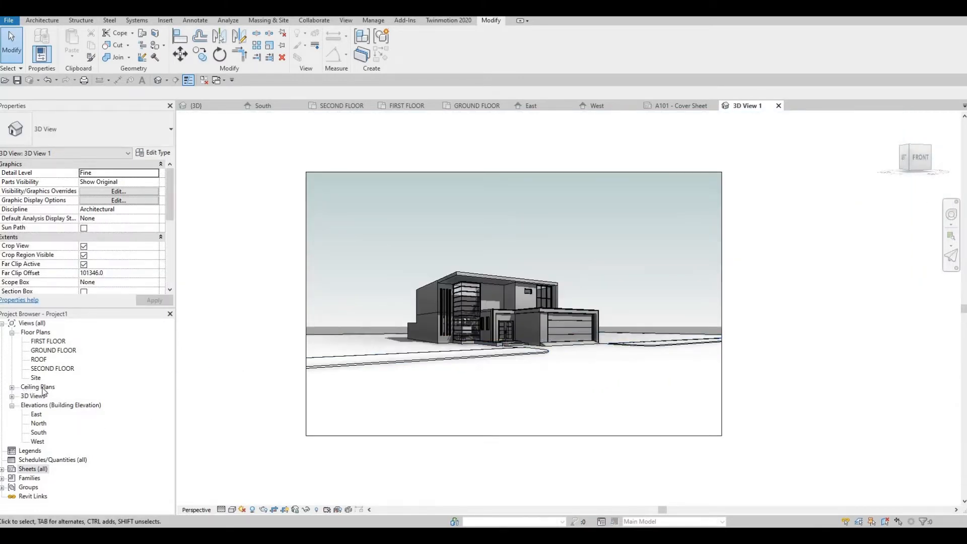
click(4, 472)
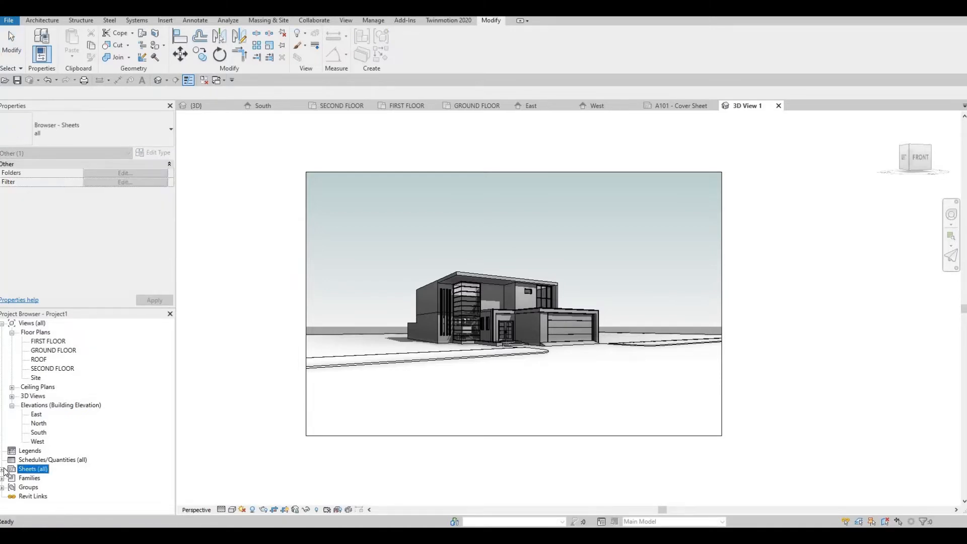
double_click(27, 473)
double_click(37, 478)
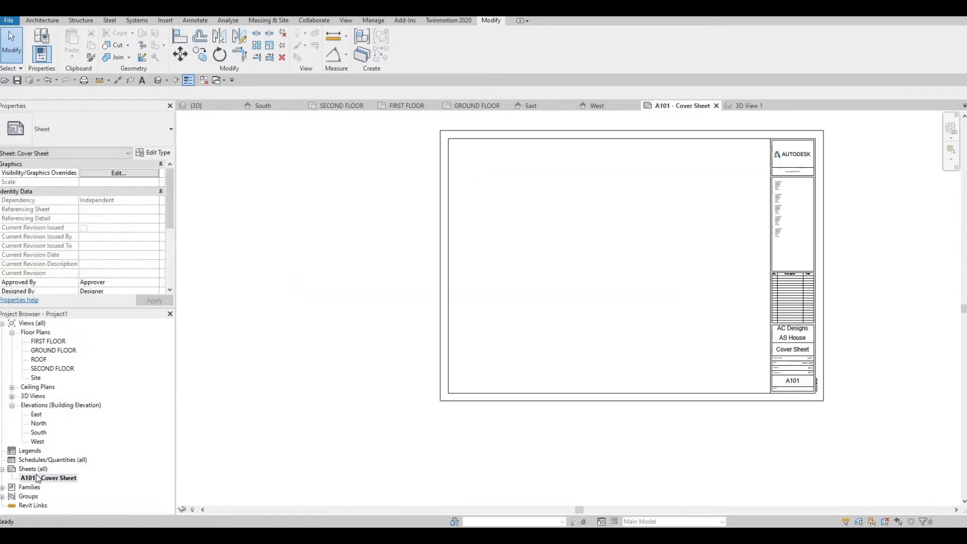
click(204, 81)
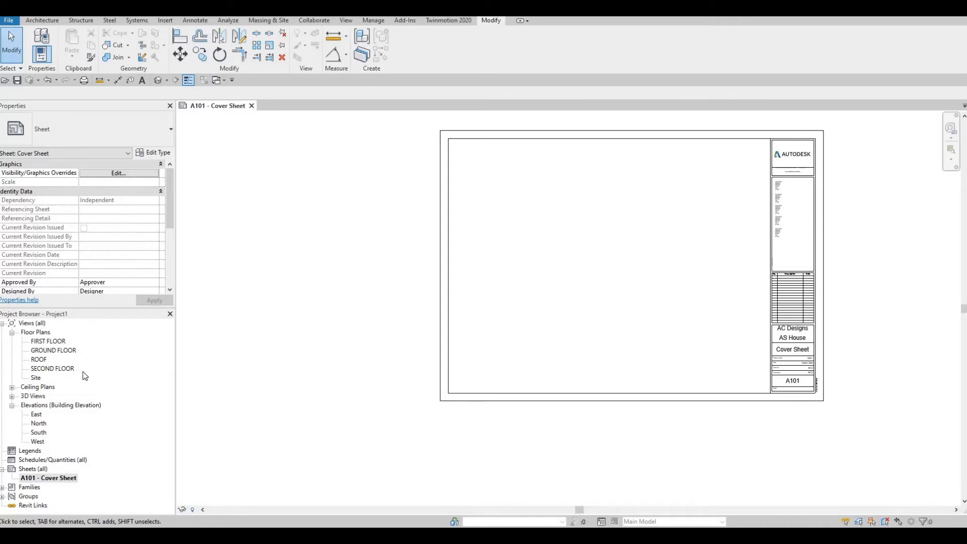
Step: Place 3D View 1 on the cover sheet, slightly above the centre of the drawing area
click(13, 397)
click(44, 406)
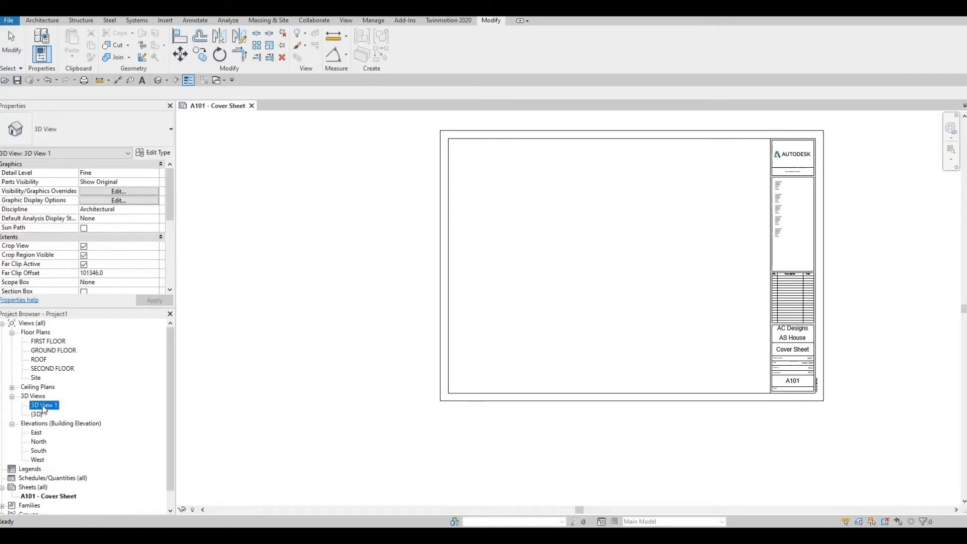
drag(44, 404, 636, 243)
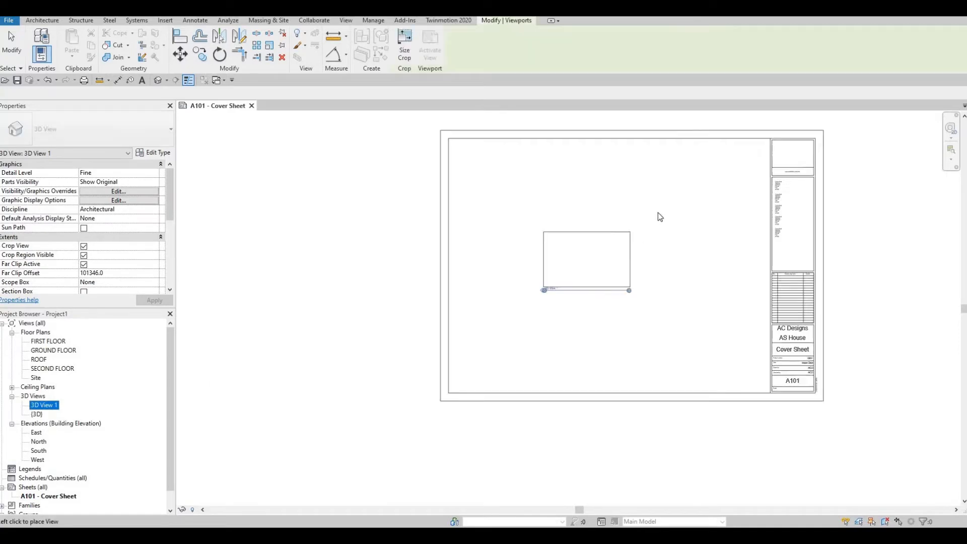
click(610, 242)
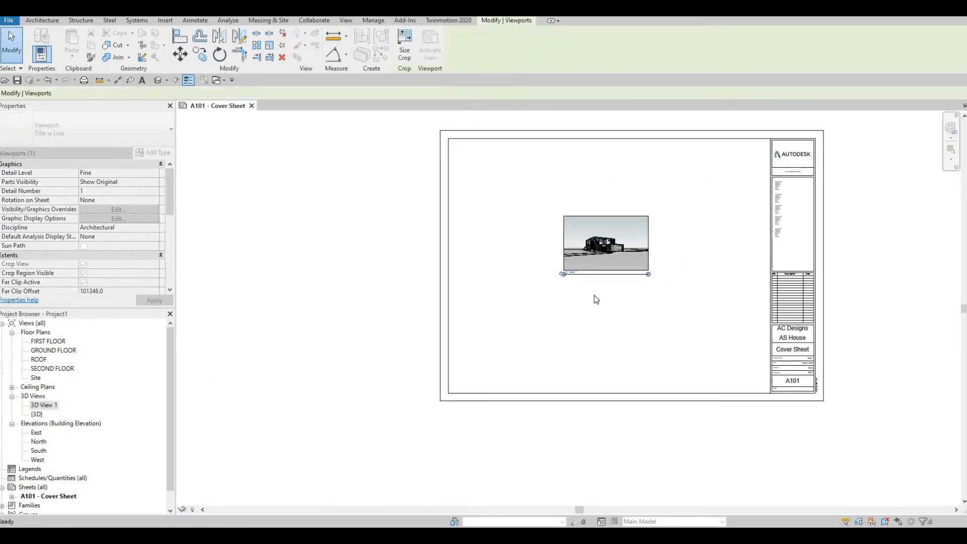
Step: Change the type of the perspective viewport on the cover sheet to No Title
scroll(609, 232, up, 3)
click(607, 224)
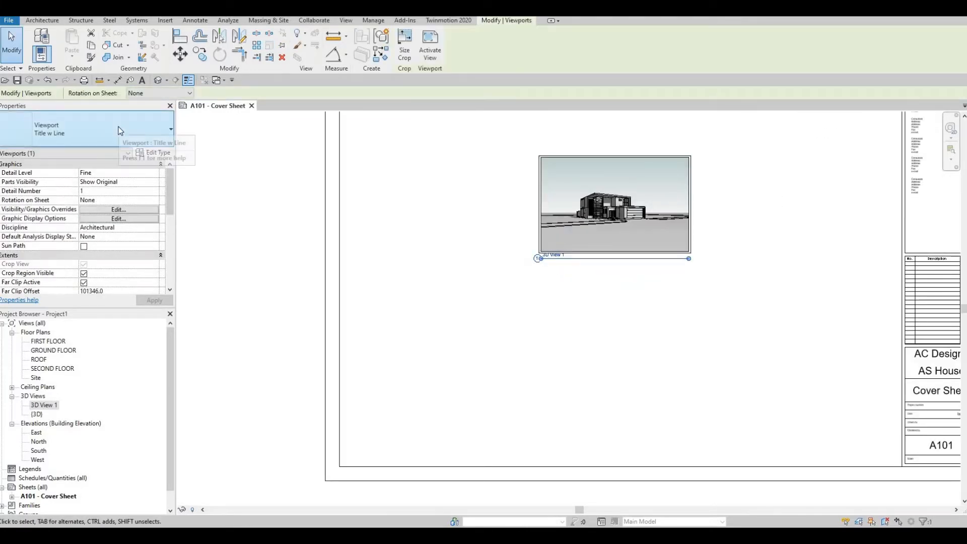
click(120, 131)
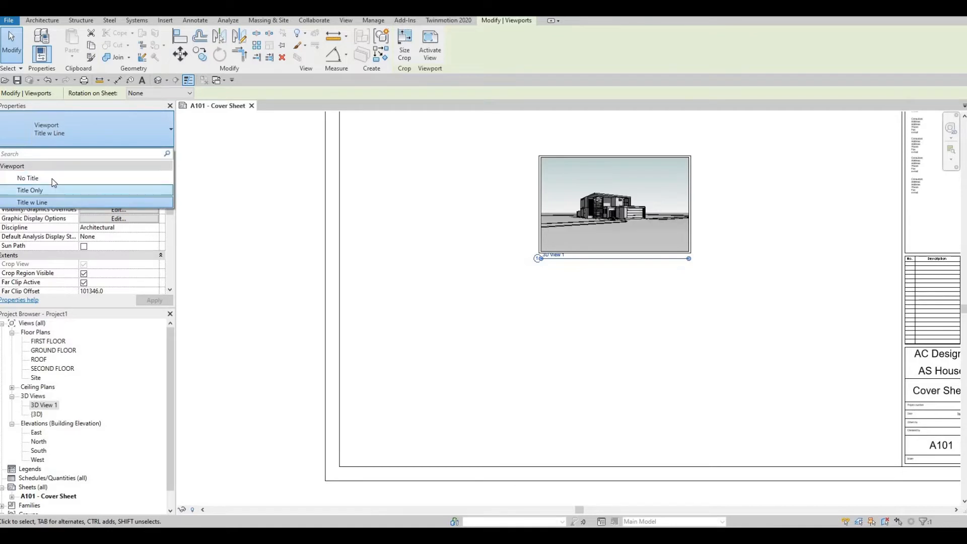
key(Return)
click(587, 226)
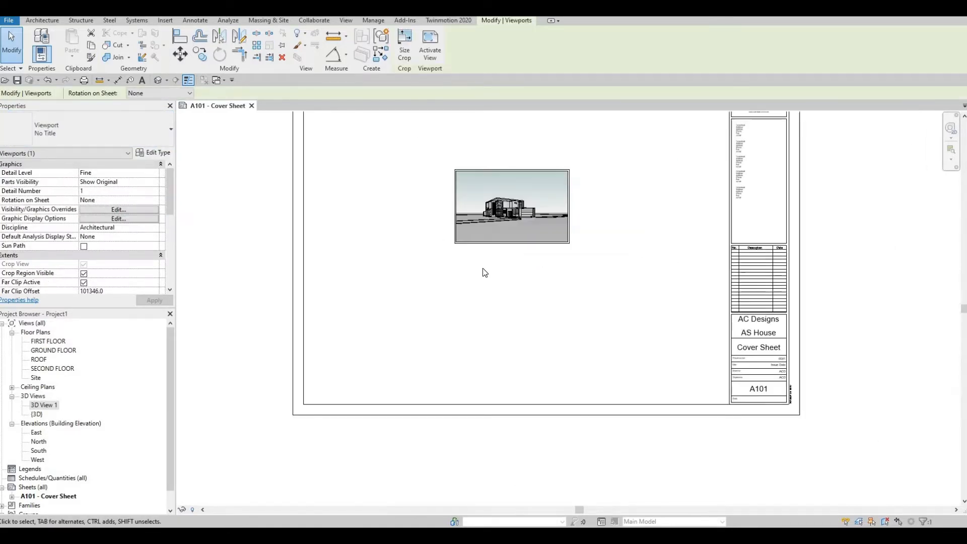
Step: Open the 3D View 1 camera view of the house, leaving the default 3D view closed
scroll(484, 272, down, 2)
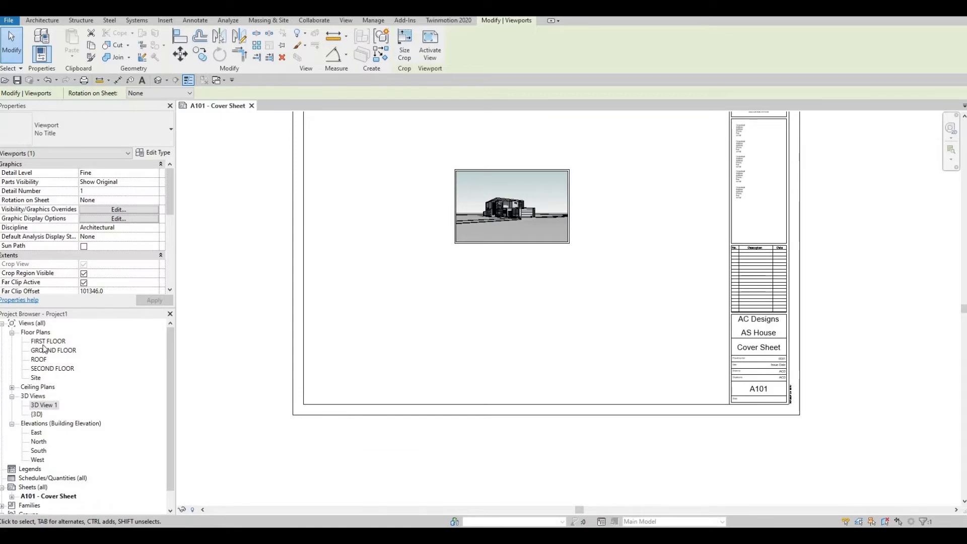
scroll(65, 377, down, 2)
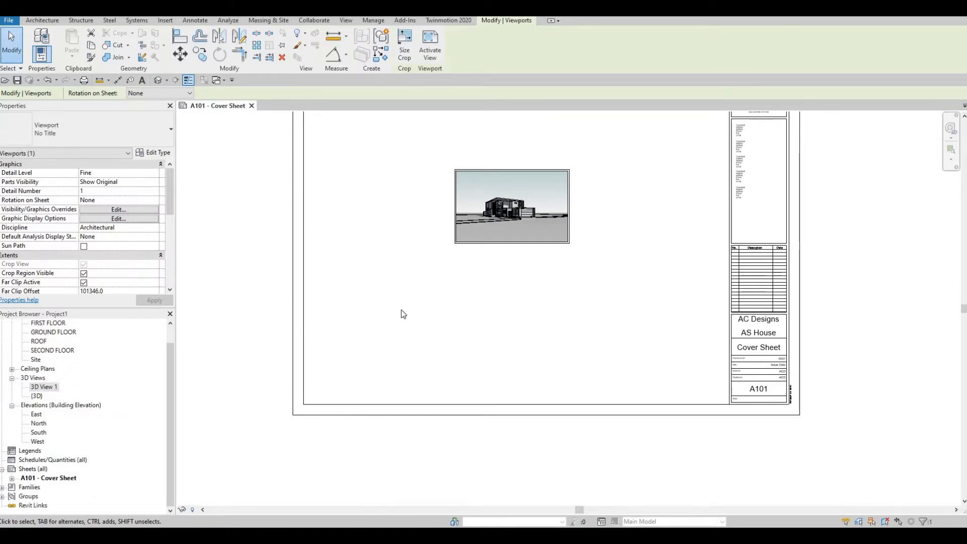
double_click(46, 389)
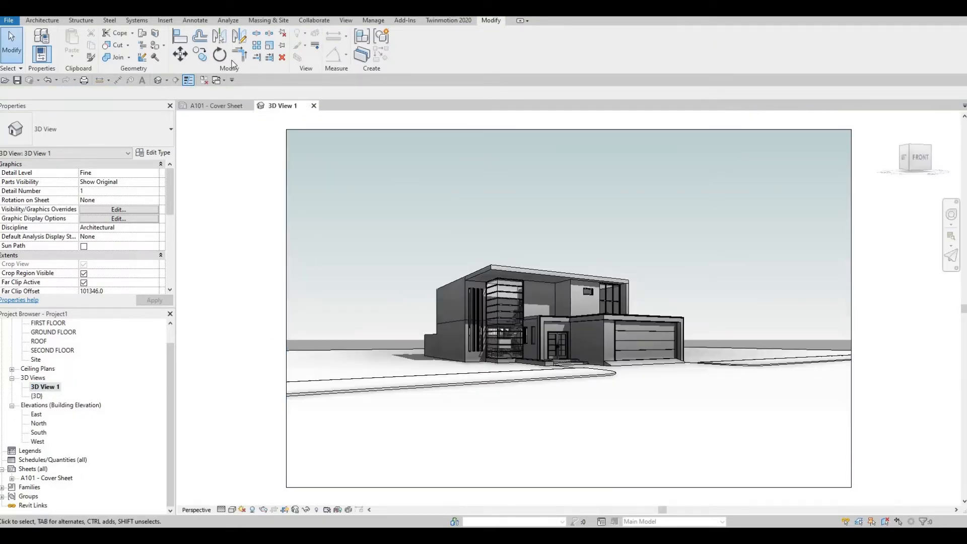
click(163, 81)
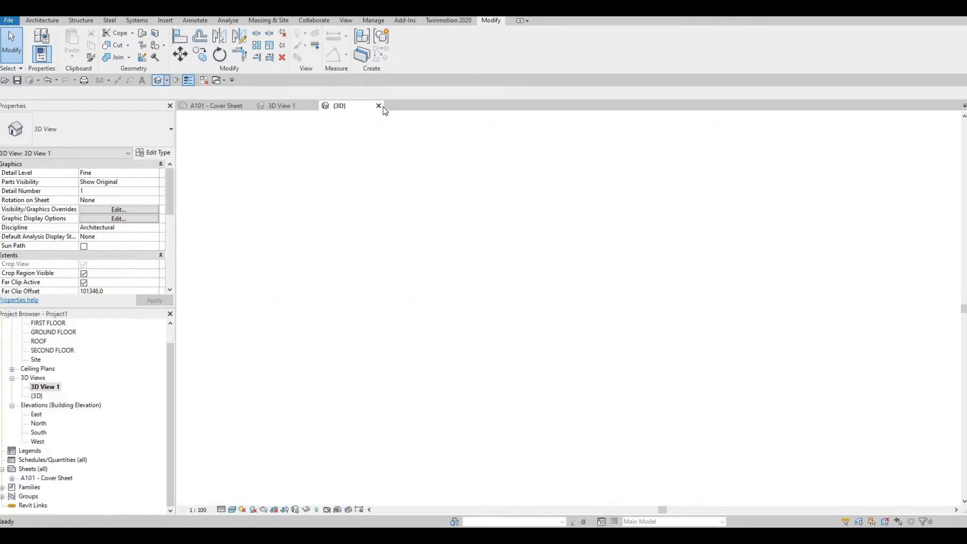
click(379, 105)
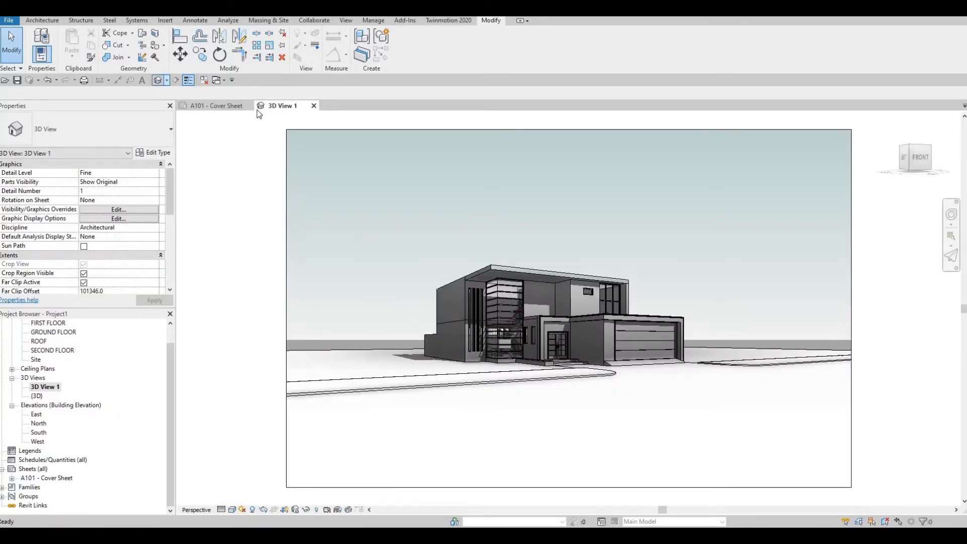
Step: Render 3D View 1 at Medium quality with the exterior sun-only lighting scheme and few-clouds sky background
click(348, 23)
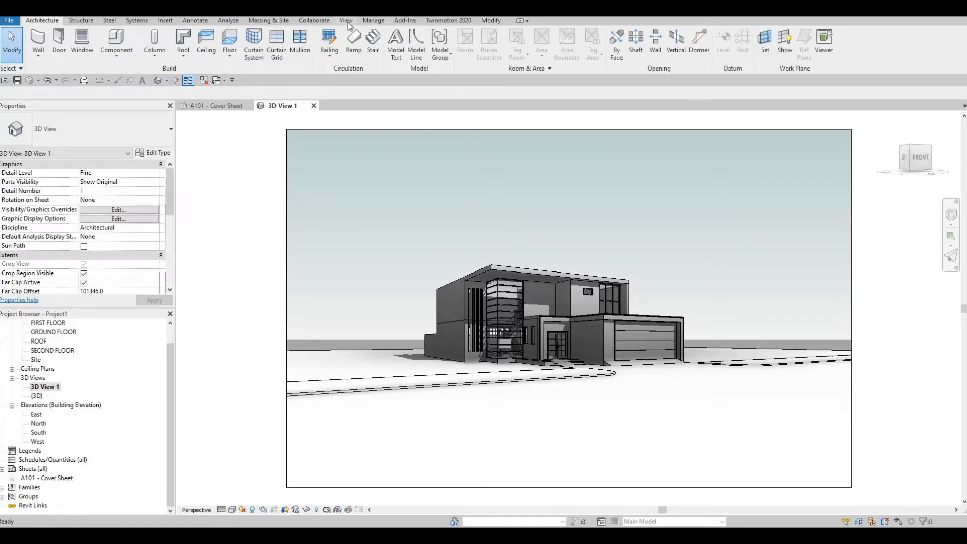
click(346, 20)
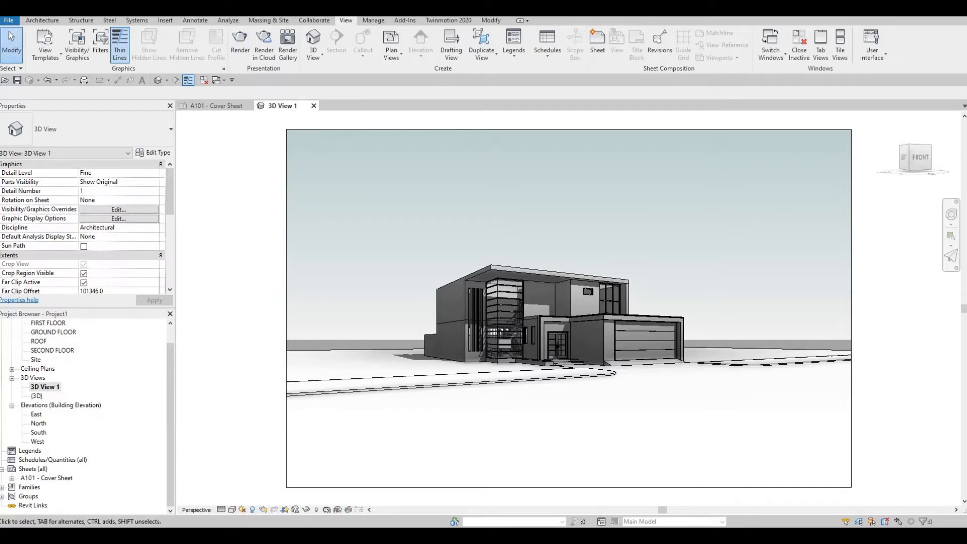
drag(360, 122, 543, 110)
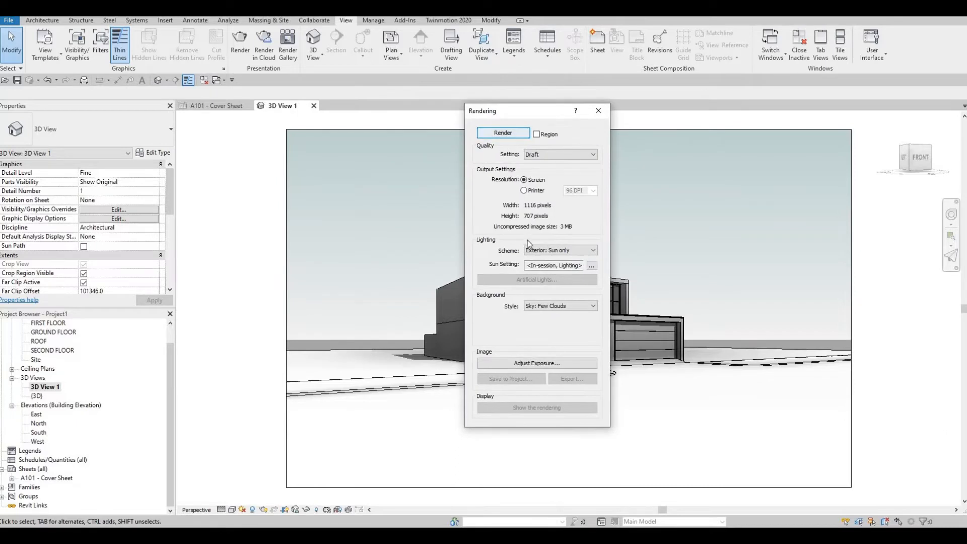
click(549, 155)
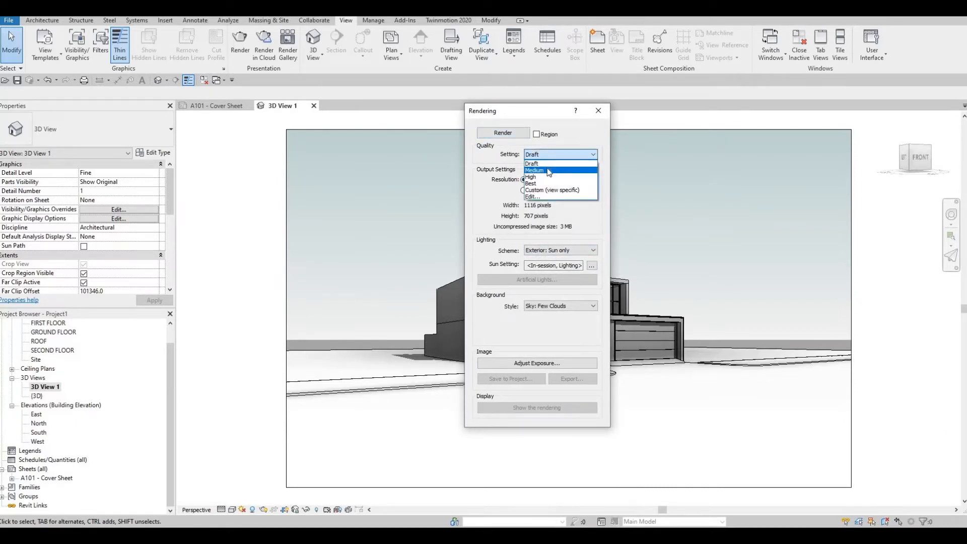
click(549, 173)
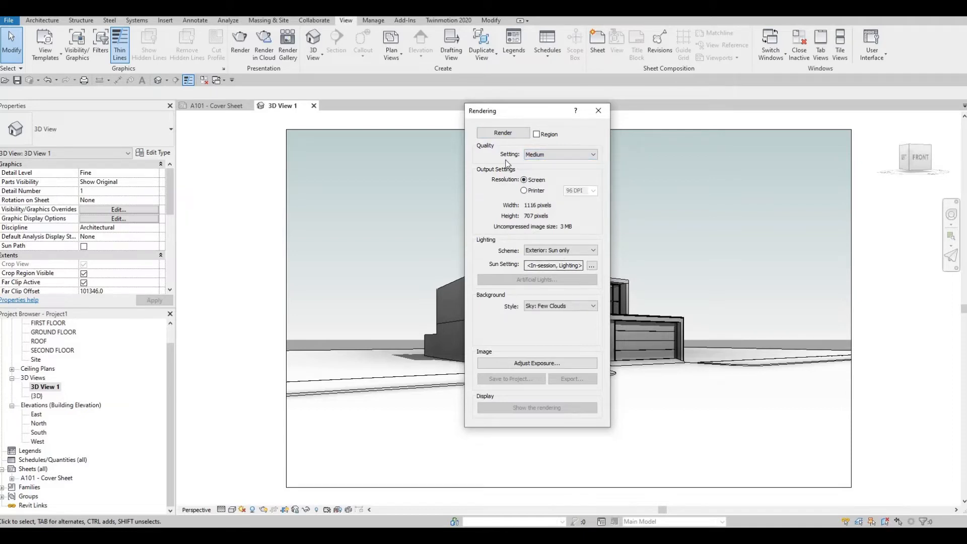
click(525, 363)
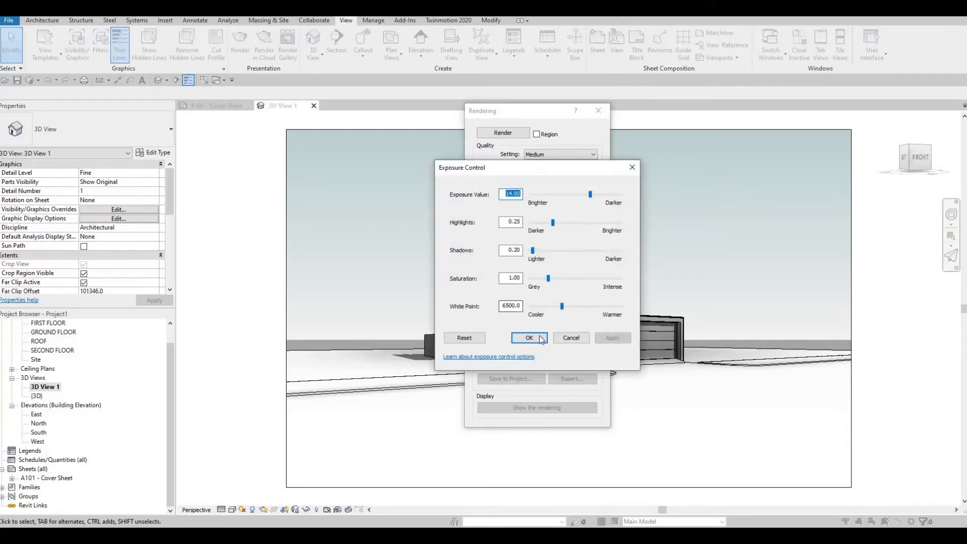
click(567, 337)
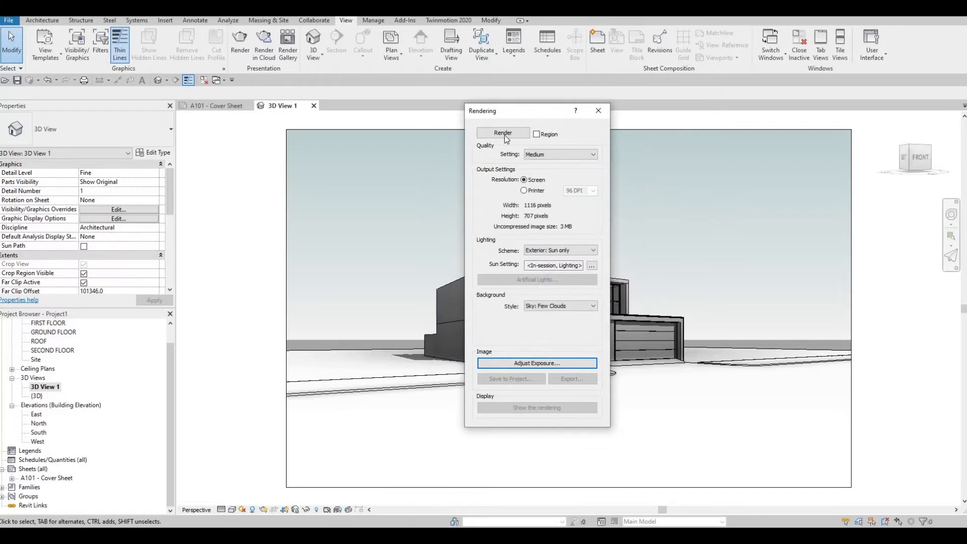
click(505, 135)
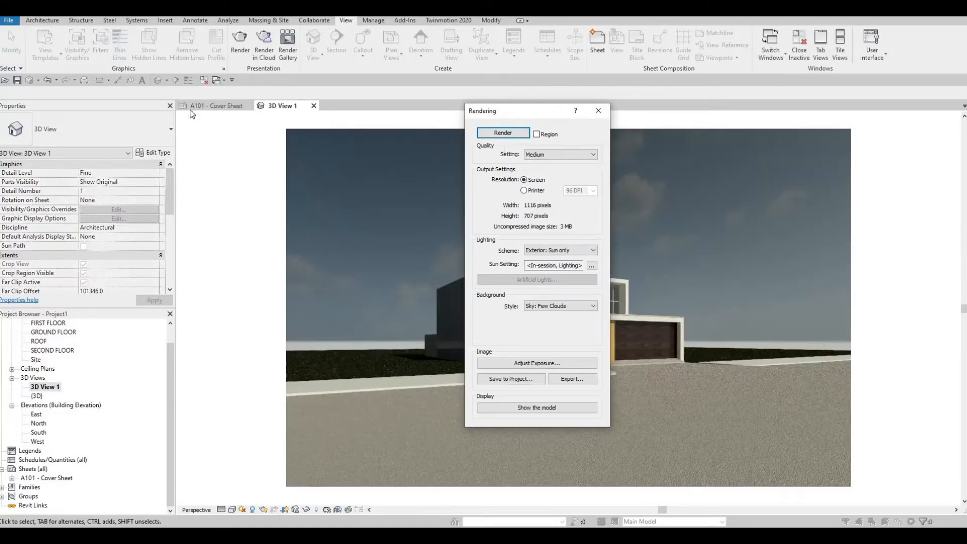
Step: Try brighter and darker exposure values between 12.15 and 21 on the rendered image
drag(539, 110, 191, 111)
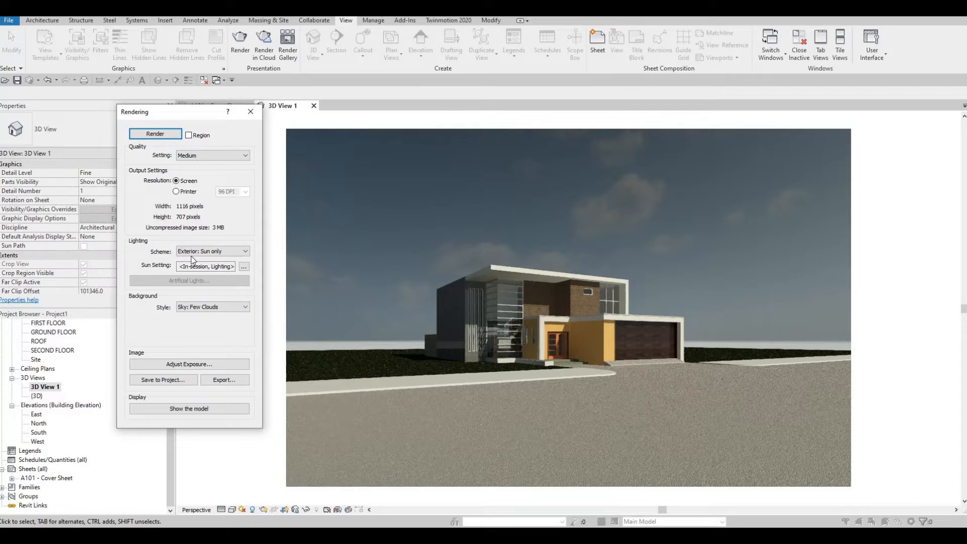
click(177, 365)
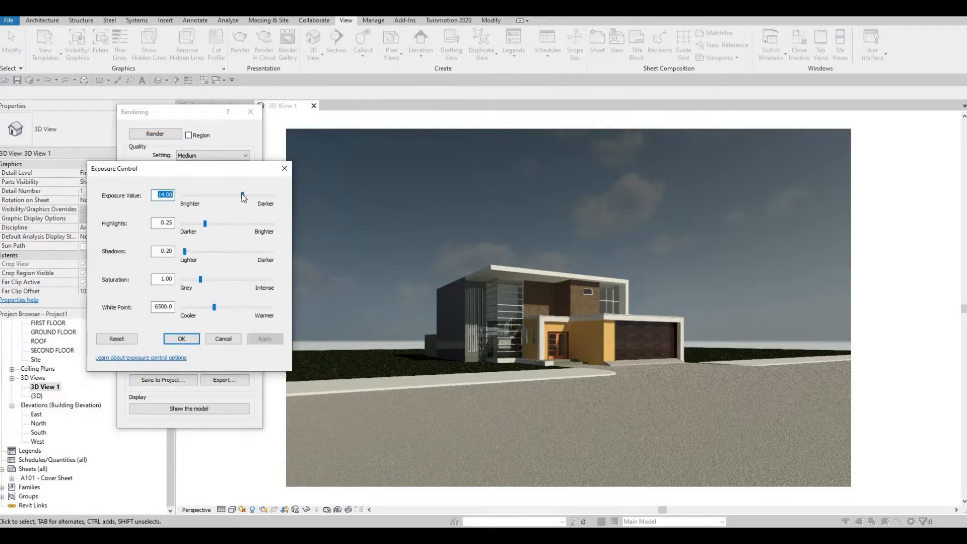
drag(243, 198, 234, 198)
click(264, 338)
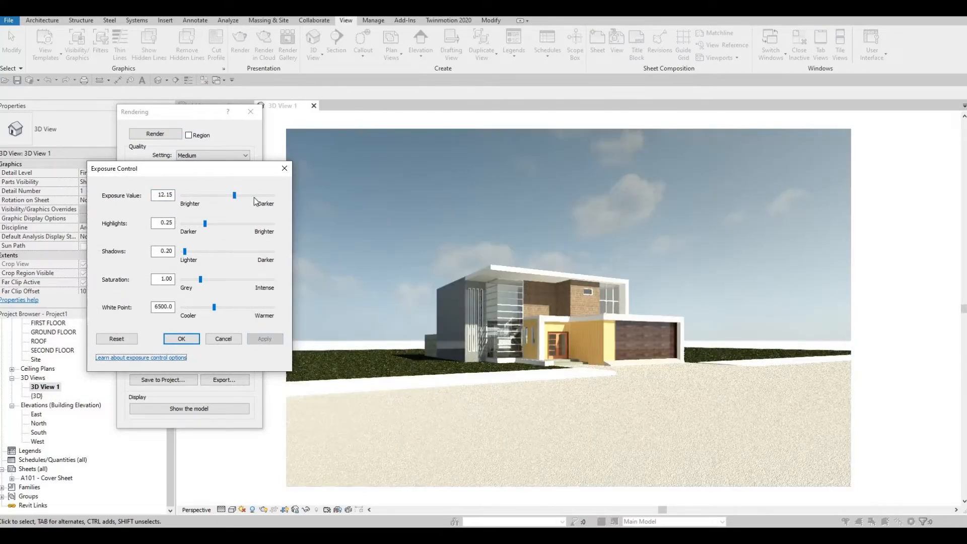
mouse_move(256, 202)
mouse_down()
mouse_move(281, 200)
mouse_move(257, 200)
mouse_up()
click(264, 338)
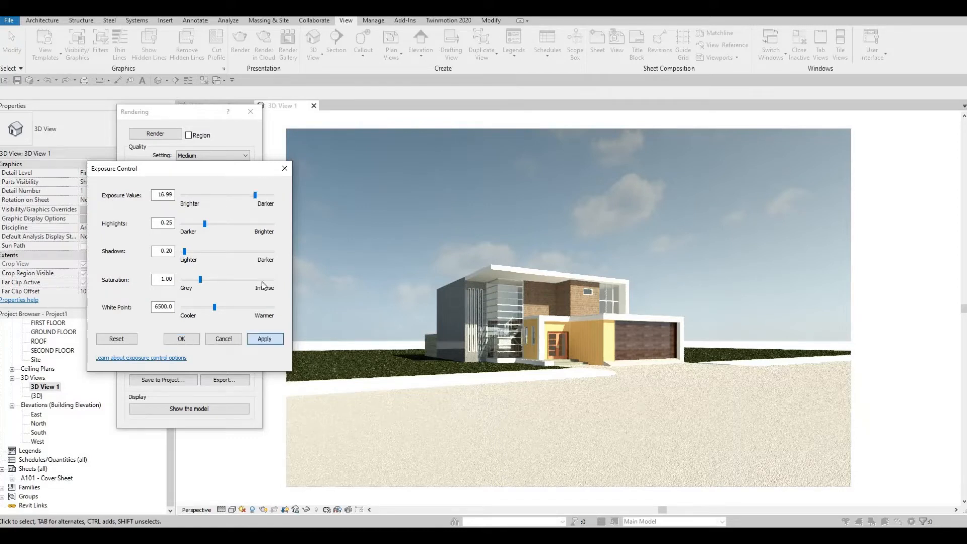
click(266, 198)
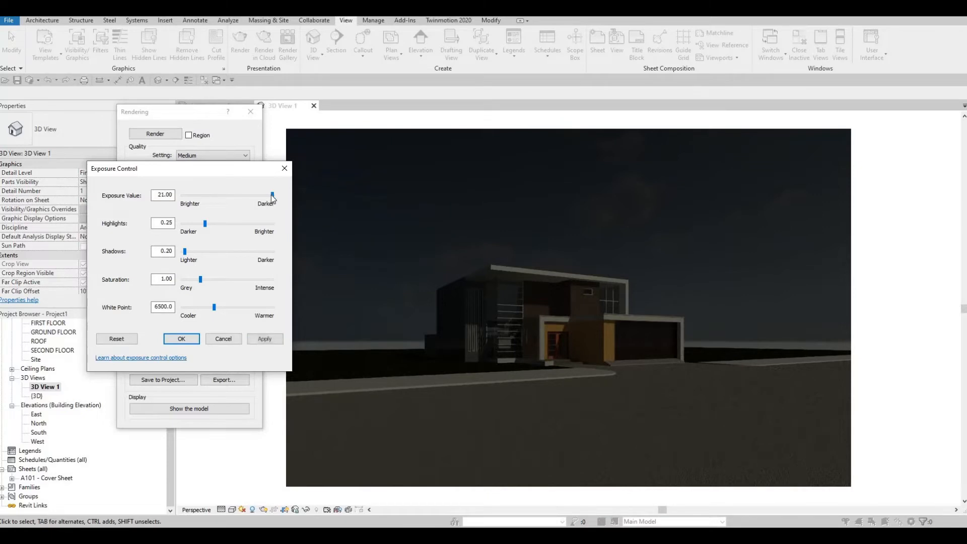
click(254, 199)
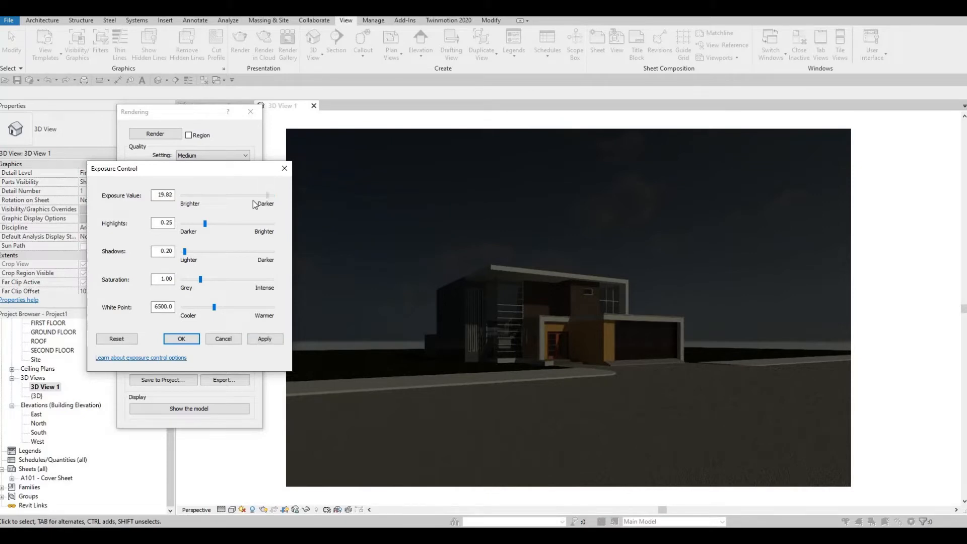
click(264, 338)
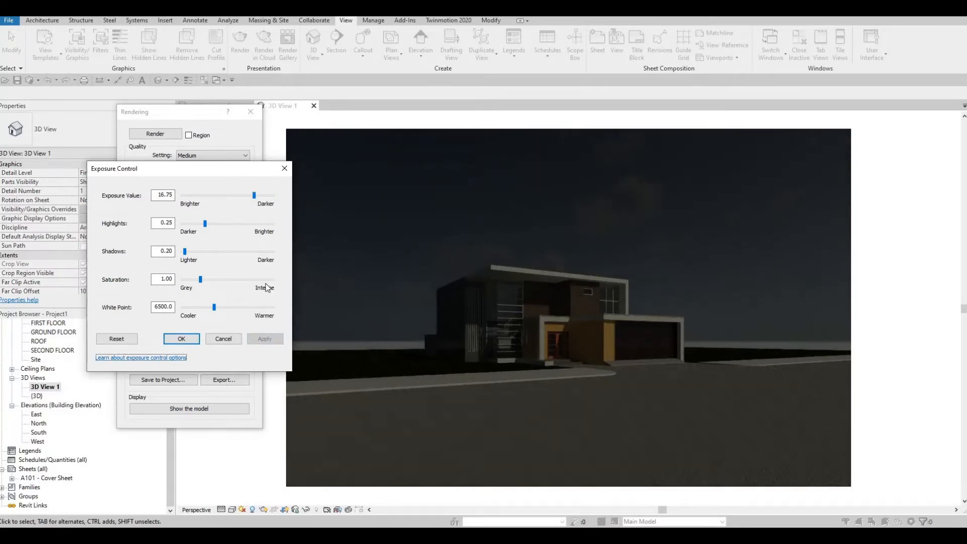
click(234, 339)
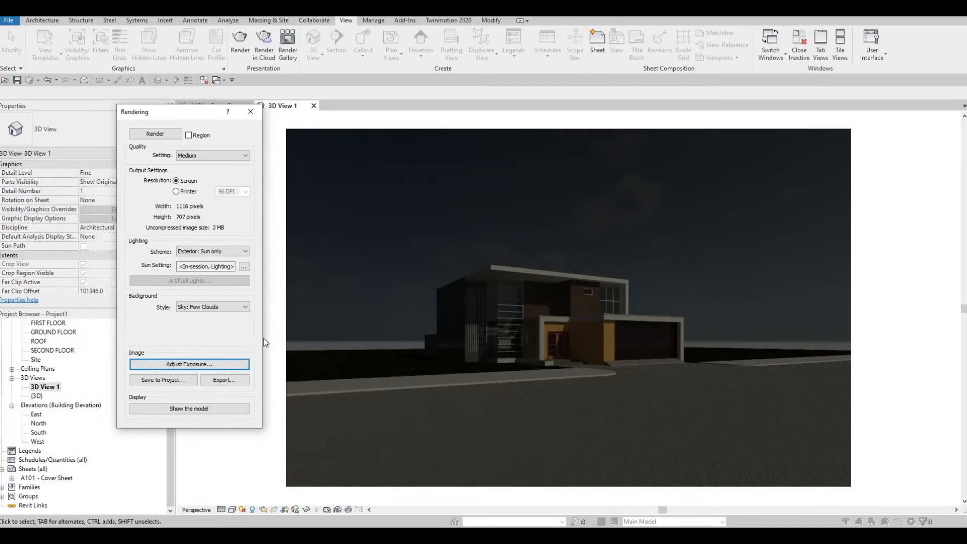
Step: Set the rendered image's exposure value to 13.57
click(190, 364)
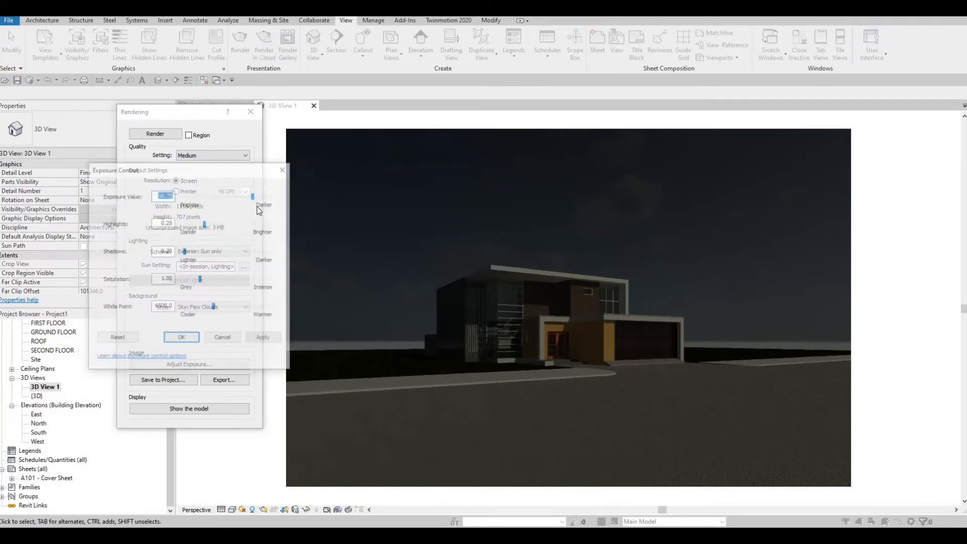
drag(251, 198, 244, 198)
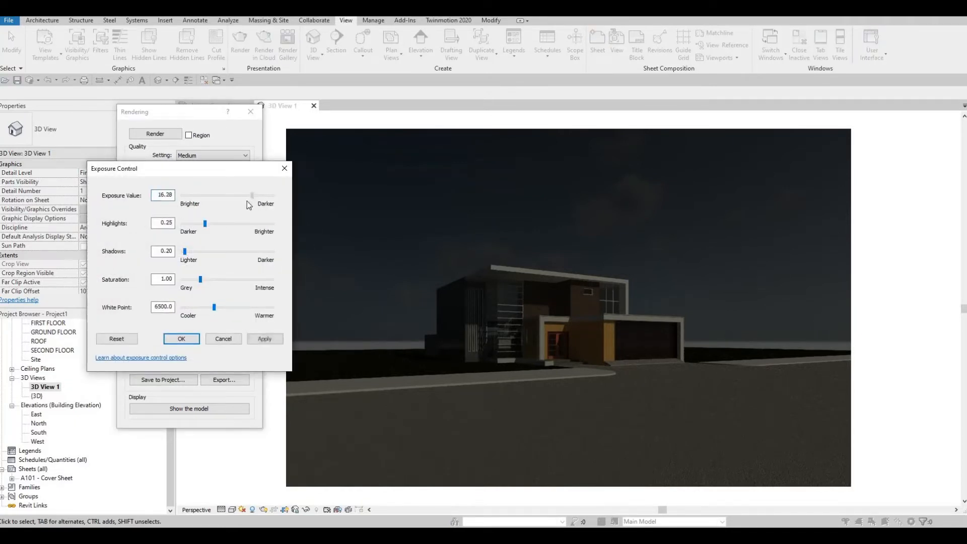
click(265, 338)
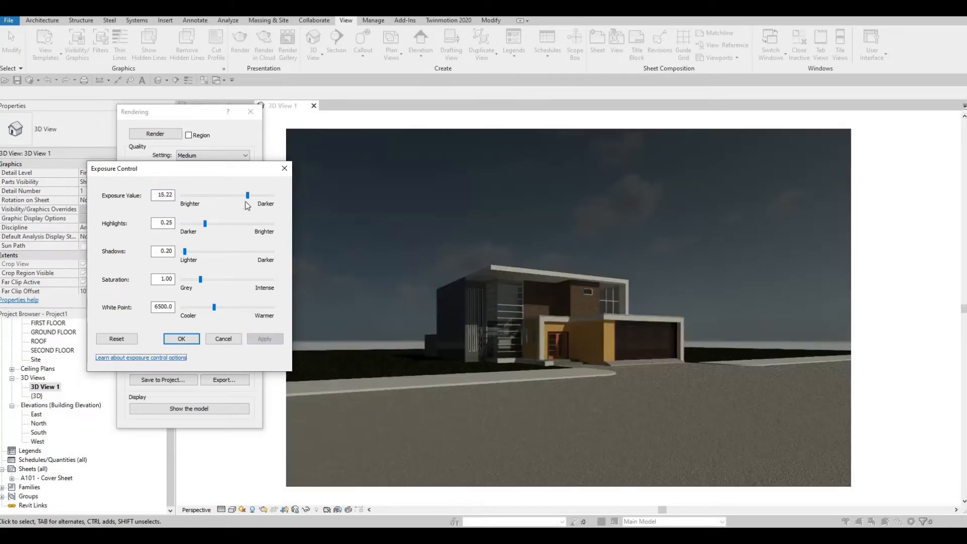
mouse_move(247, 197)
mouse_down()
mouse_move(231, 199)
mouse_move(241, 198)
mouse_up()
click(265, 340)
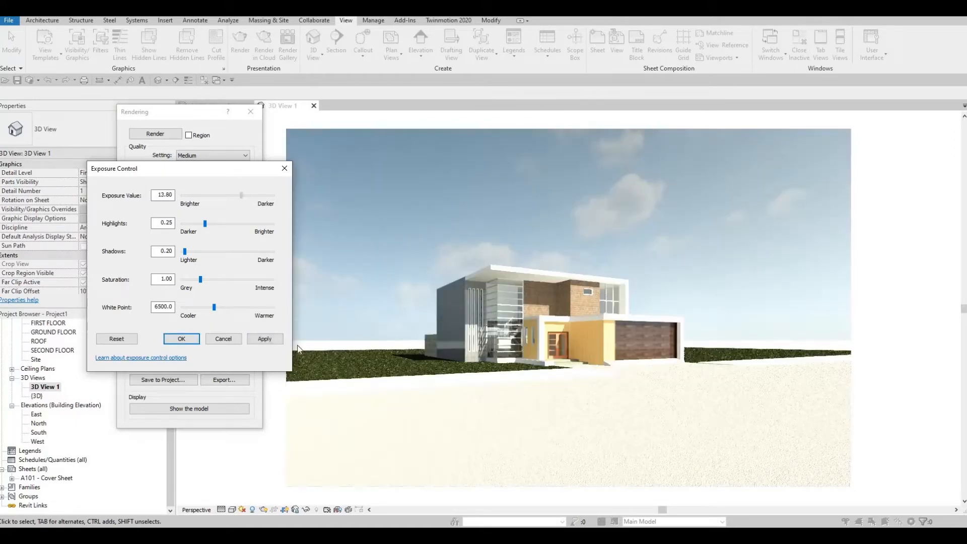
click(266, 342)
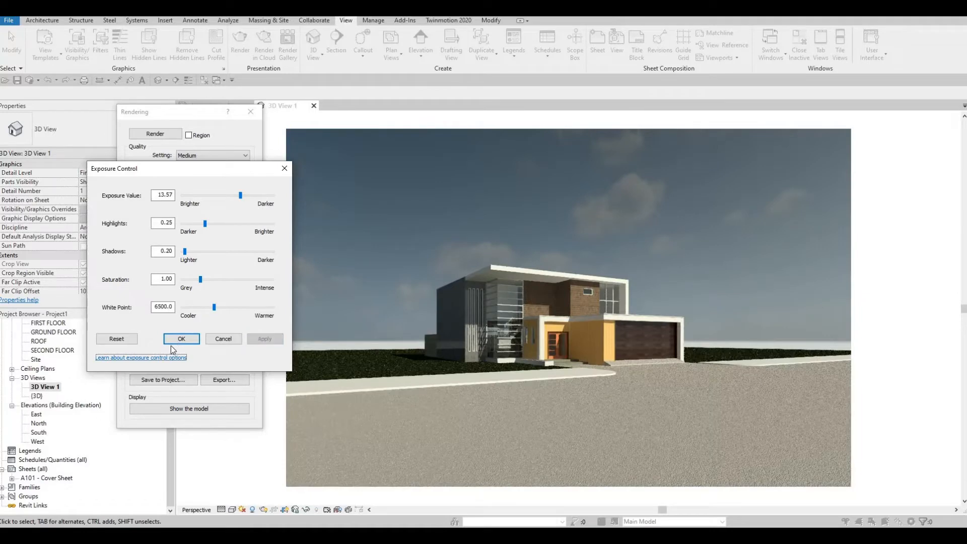
click(182, 339)
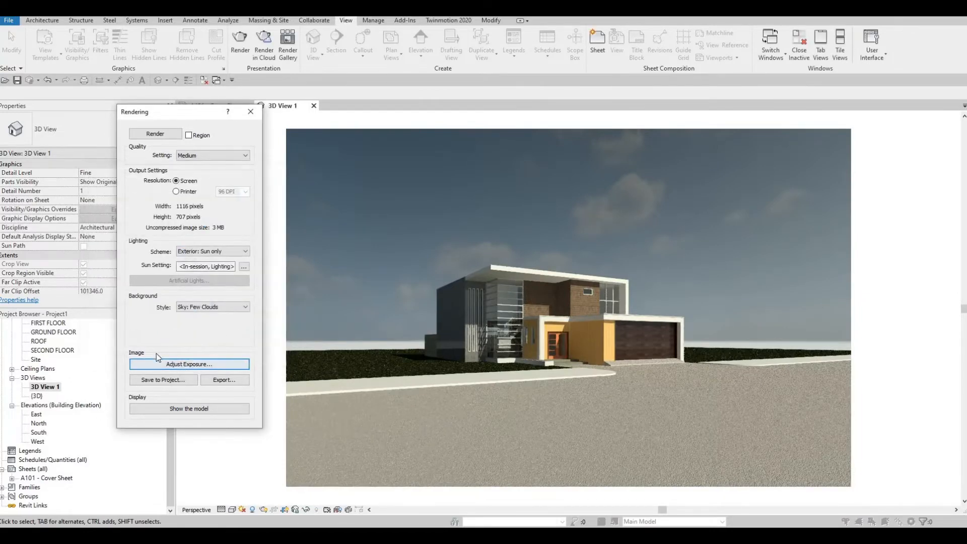
Step: Save the rendered image to the project as 3D View 1_1
click(160, 381)
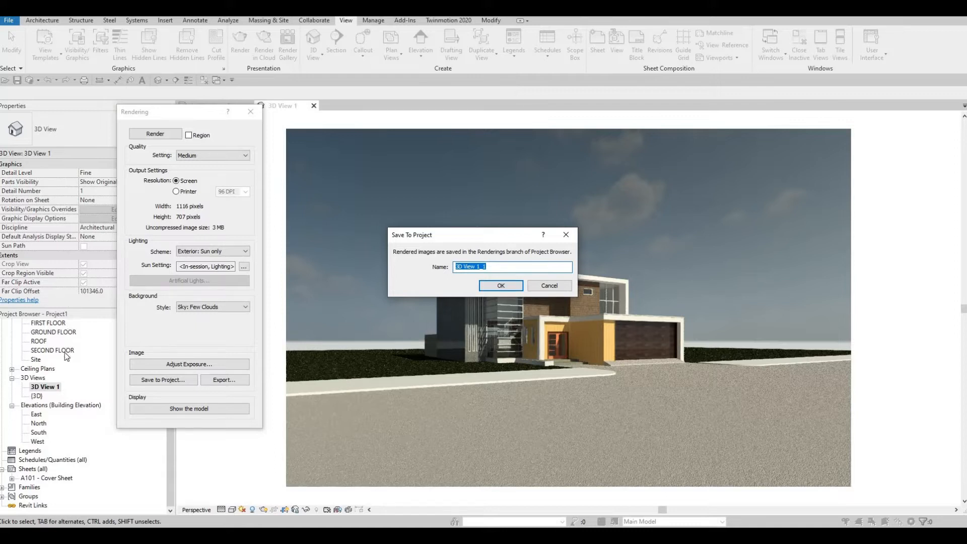
click(506, 286)
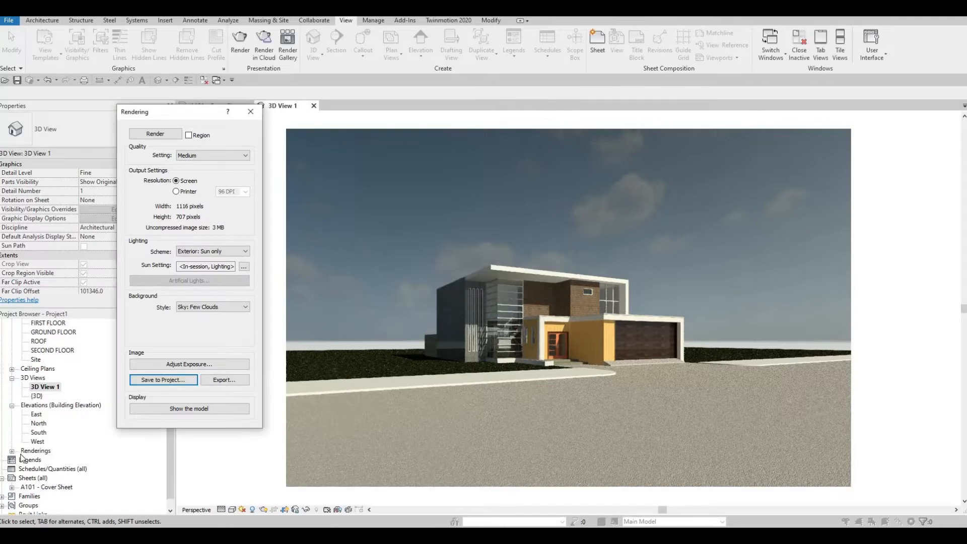
click(225, 380)
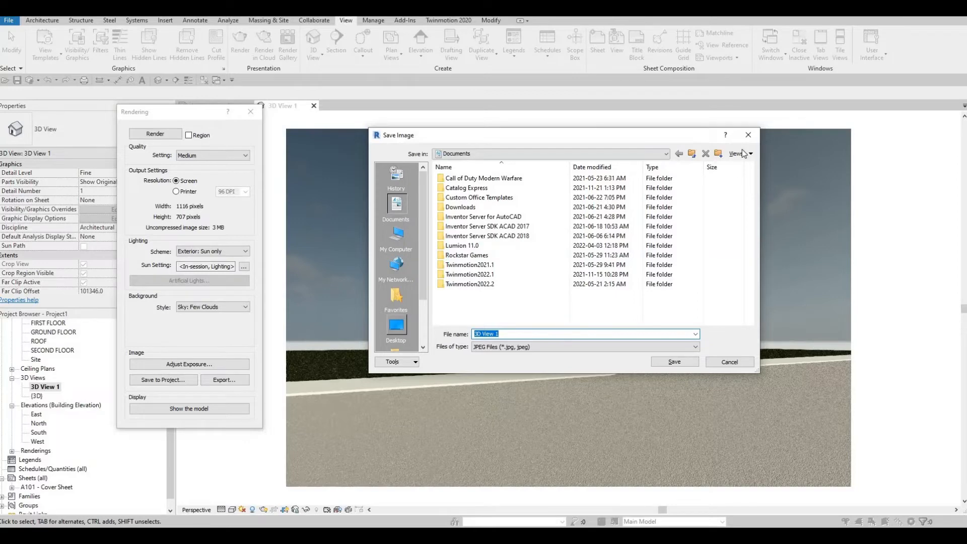
key(Escape)
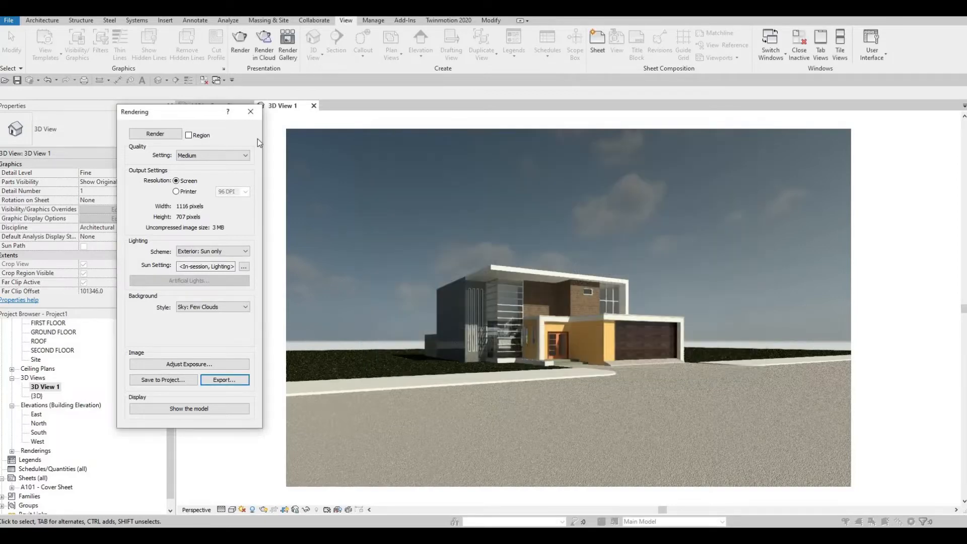
Step: Close 3D View 1 and delete the shaded perspective viewport from the A101 - Cover Sheet
click(314, 106)
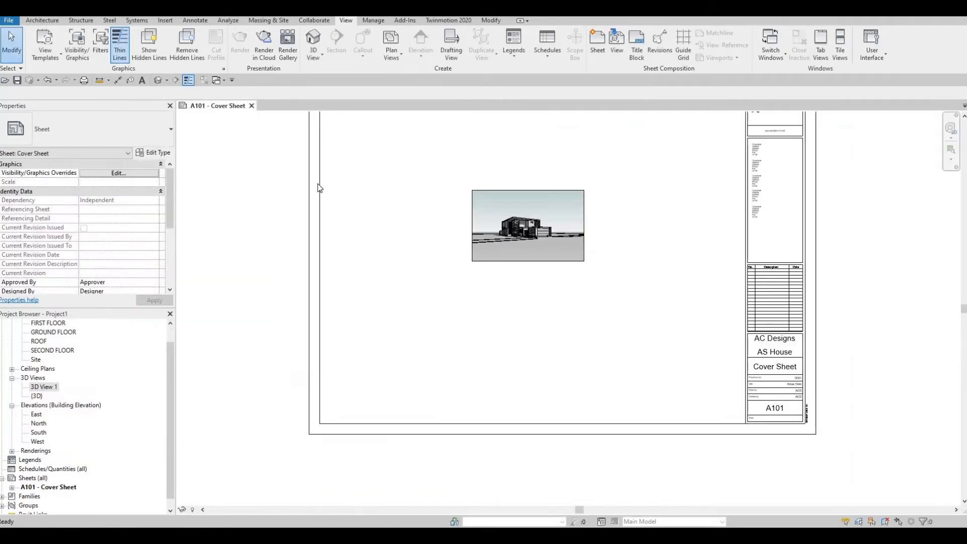
click(477, 237)
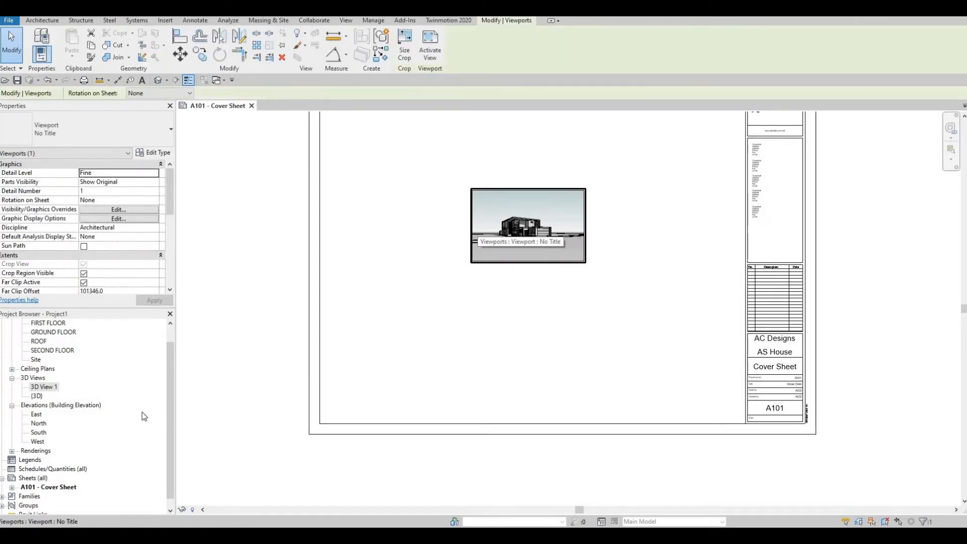
key(Delete)
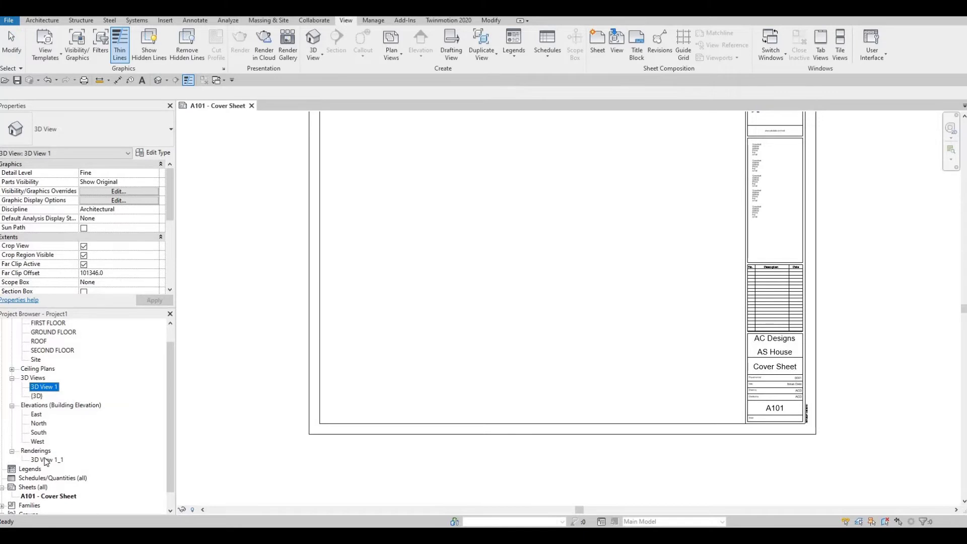
Step: Place the 3D View 1_1 rendering on the cover sheet, slightly above the centre of the drawing area
click(42, 461)
mouse_move(549, 219)
mouse_down()
mouse_move(528, 219)
mouse_move(546, 217)
mouse_up()
click(525, 220)
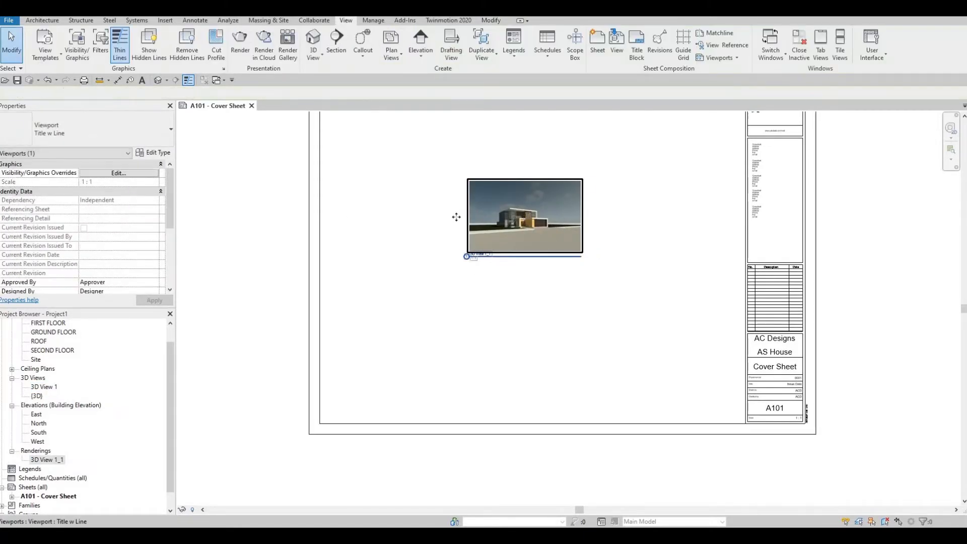
Step: Change the rendering's viewport type on the cover sheet to No Title
click(51, 180)
click(50, 130)
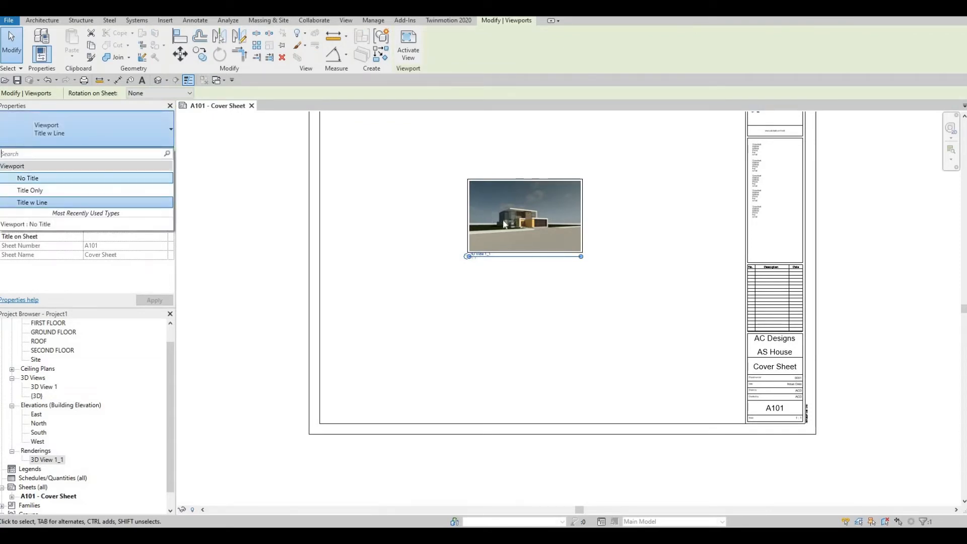
click(28, 177)
Step: Activate the rendering's viewport and enlarge the image proportionally to about 754 by 478 mm across the cover sheet's drawing area
double_click(527, 237)
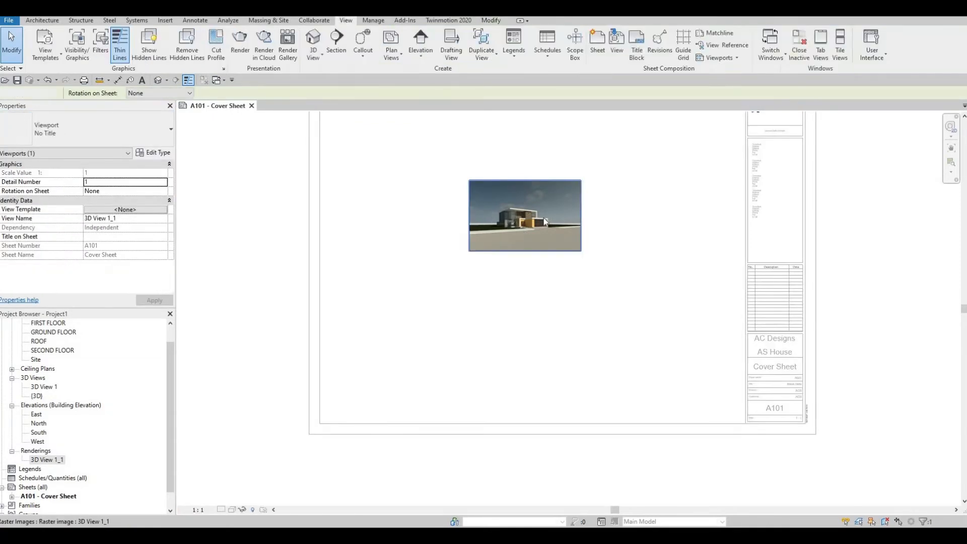
click(582, 181)
drag(583, 180, 654, 133)
drag(470, 251, 685, 338)
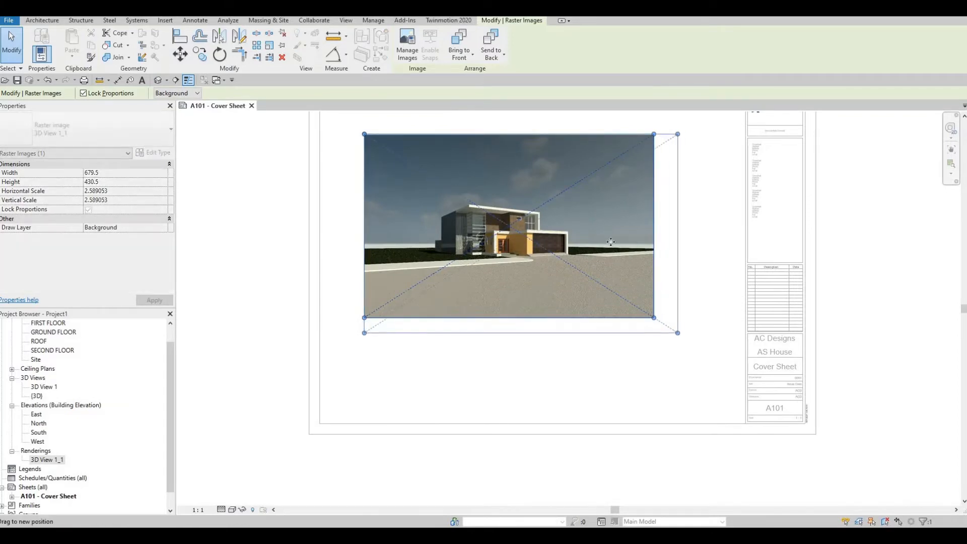
click(512, 384)
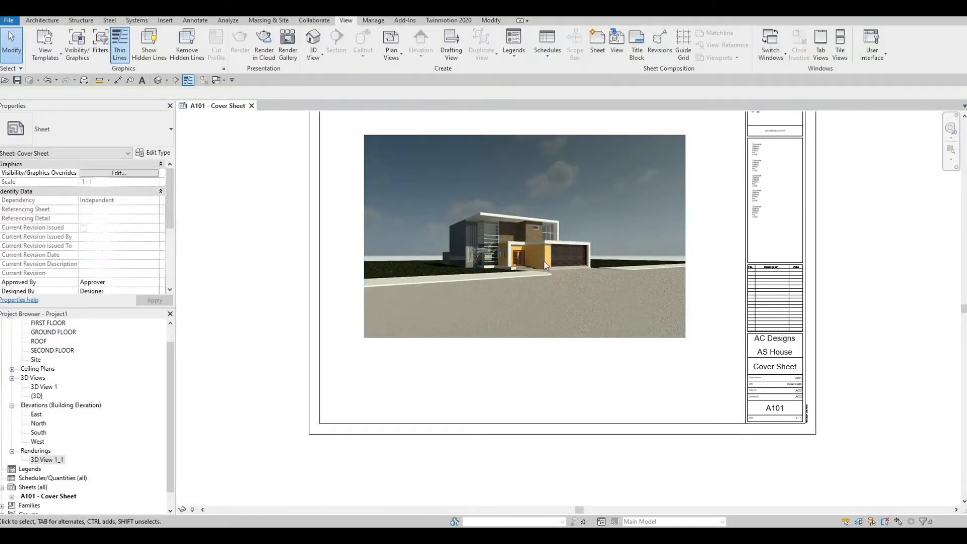
Step: Reactivate the rendering's viewport and extend the image's upper-right and lower-left corners slightly outward so it fills more of the cover sheet
double_click(555, 238)
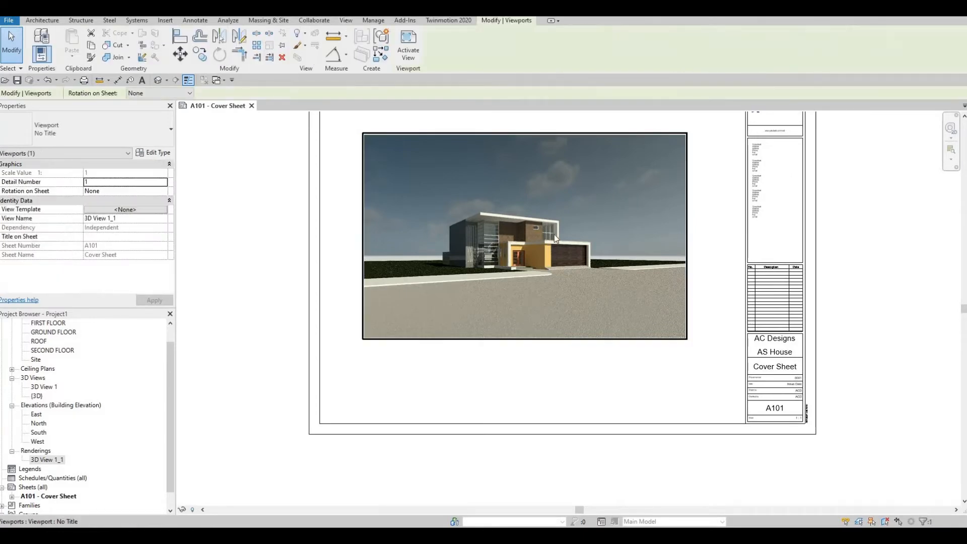
click(685, 152)
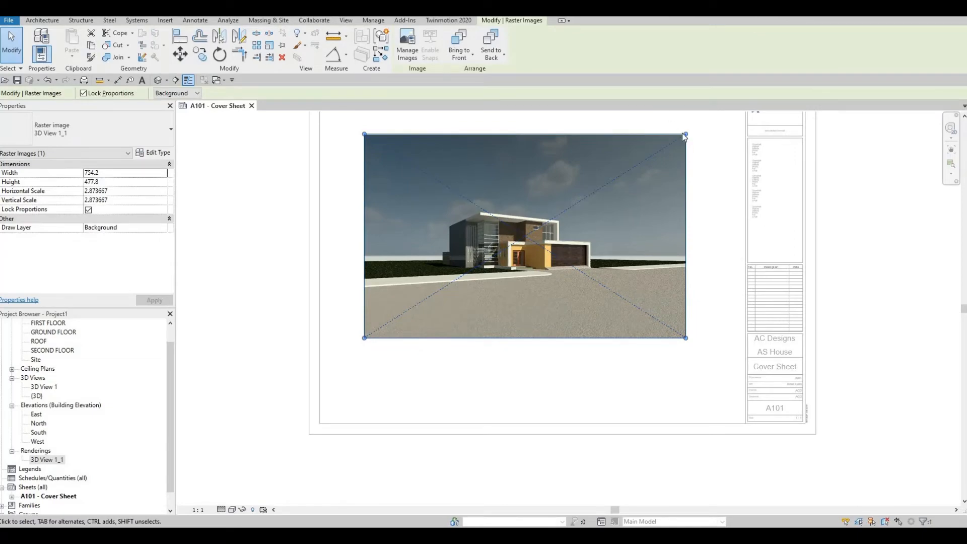
drag(685, 134, 702, 123)
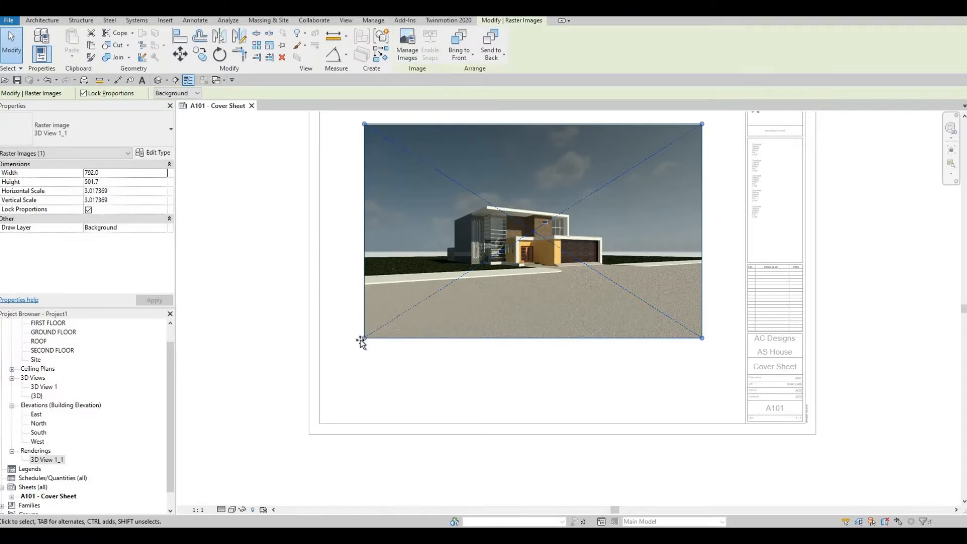
drag(365, 337, 340, 353)
click(235, 330)
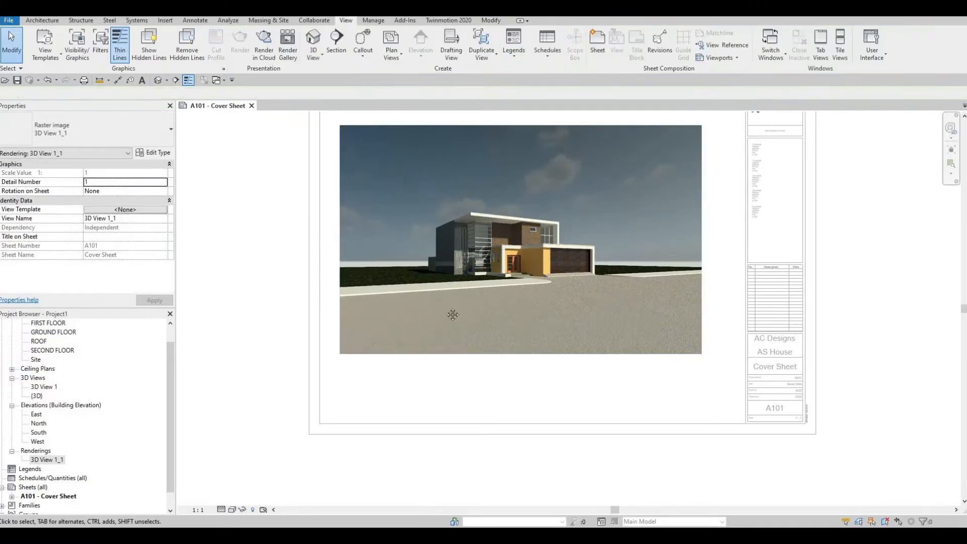
scroll(530, 303, up, 4)
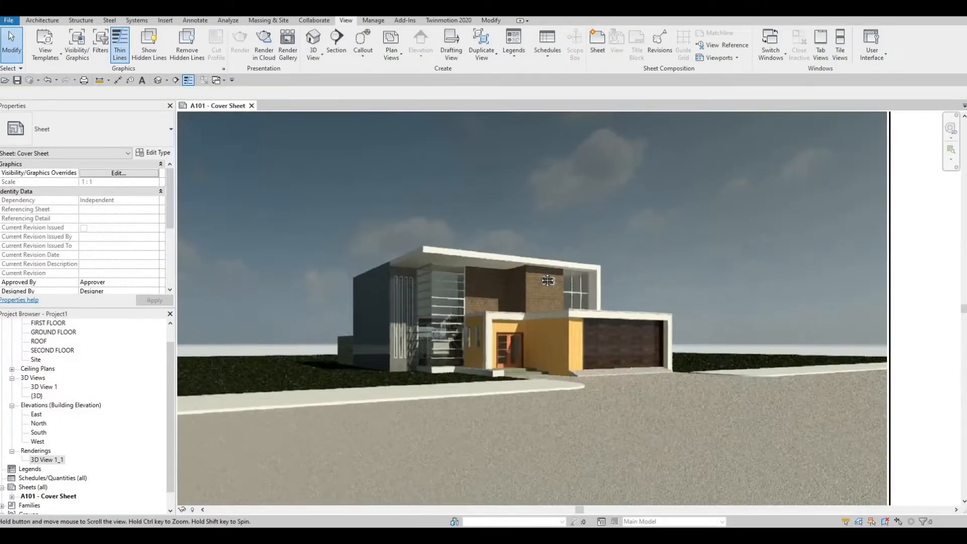
scroll(569, 279, down, 4)
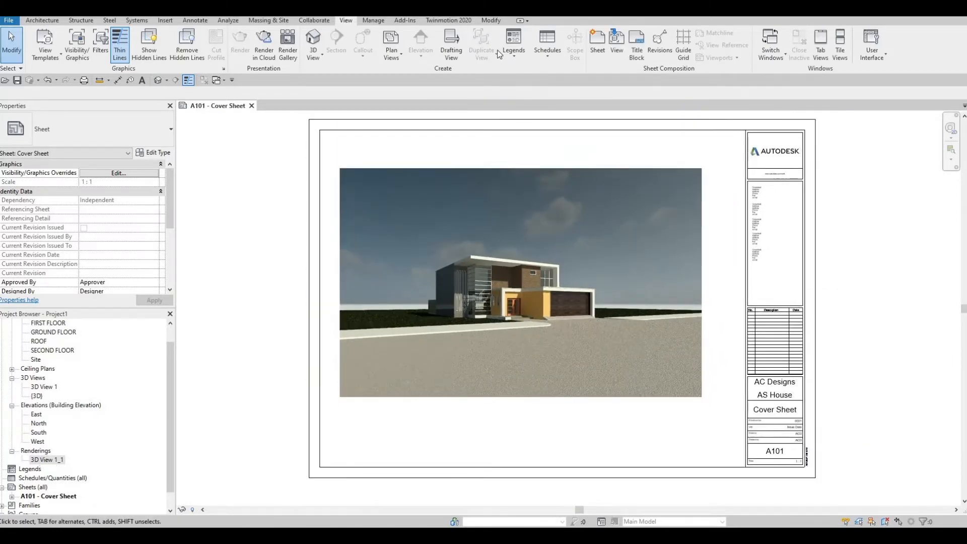
Step: Set the project's starting view to Rendering: 3D View 1_1
click(374, 21)
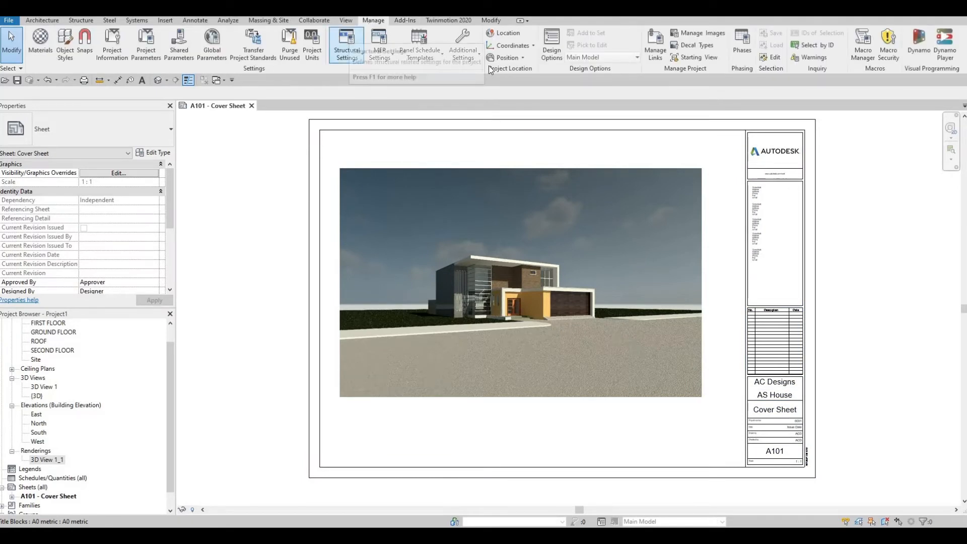
click(699, 57)
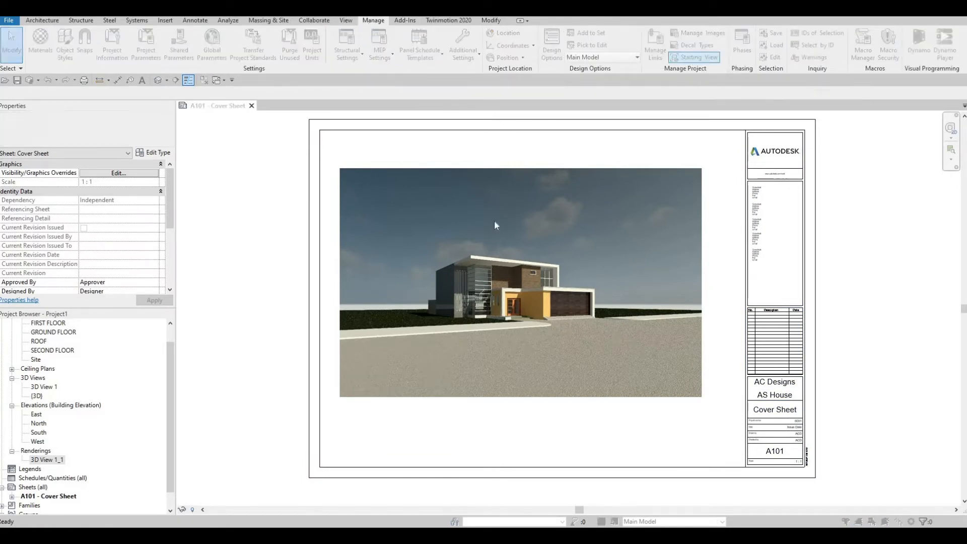
click(526, 288)
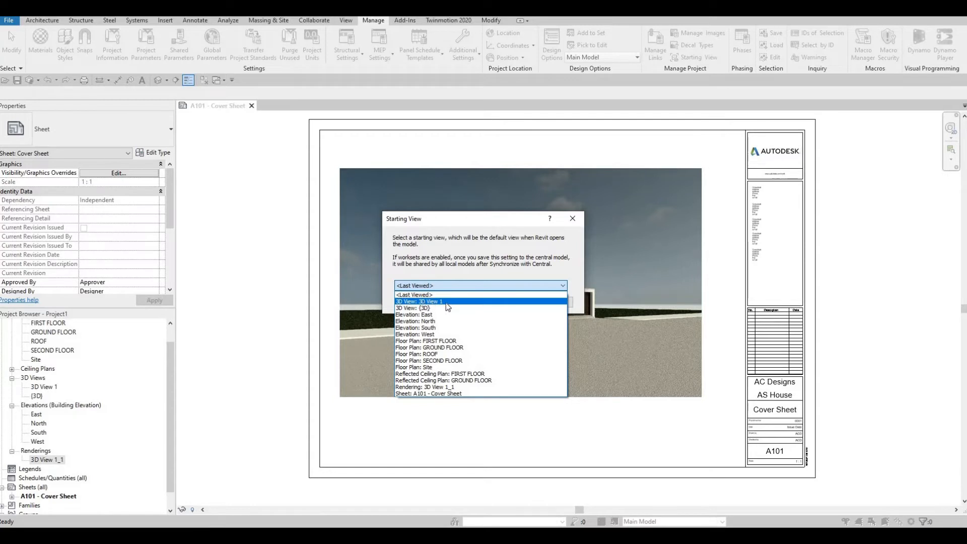
click(438, 387)
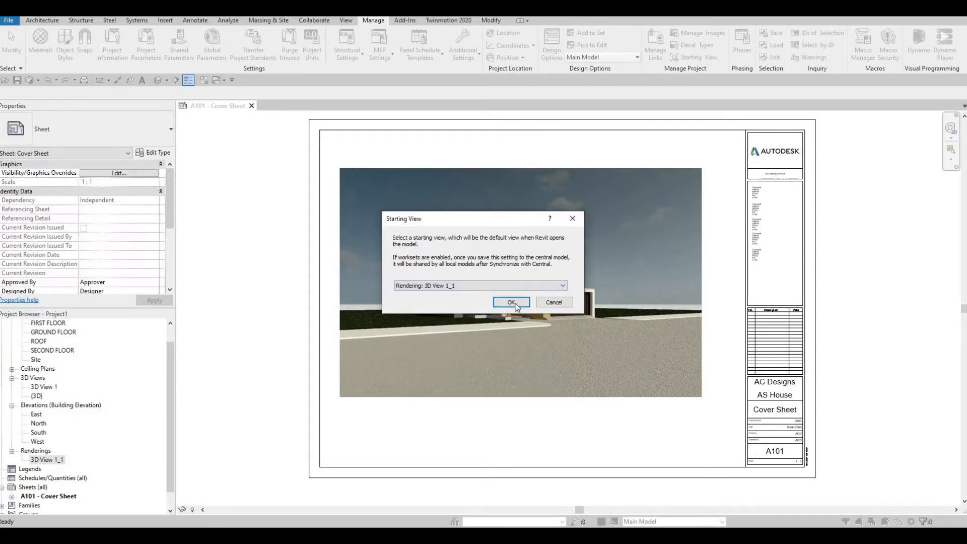
click(511, 302)
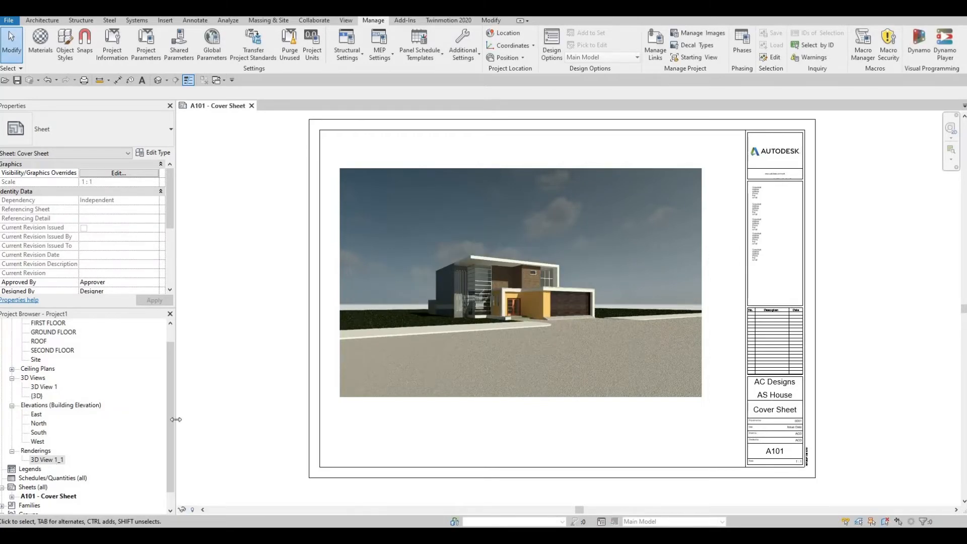
Step: Open the 3D View 1_1 rendering to check it, and close it to return to the cover sheet
double_click(40, 460)
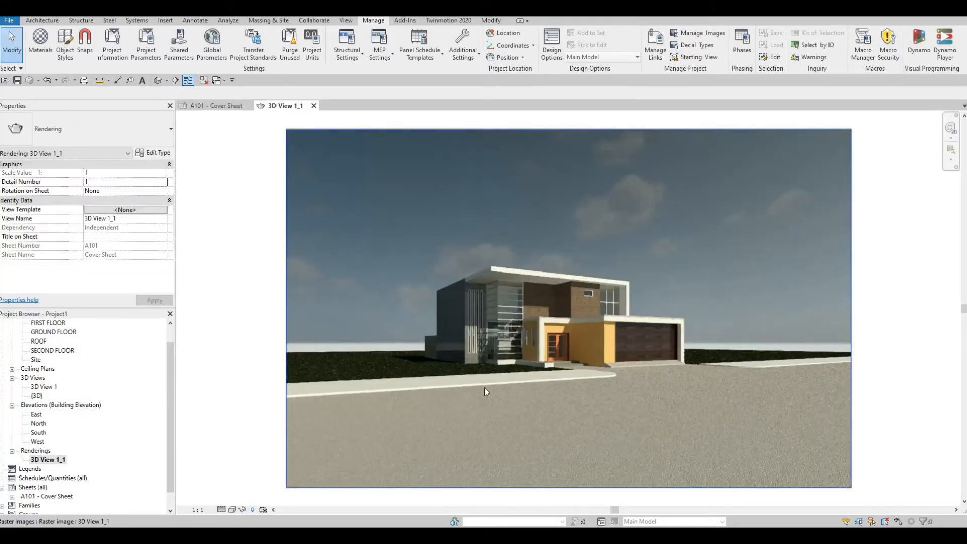
scroll(484, 392, up, 3)
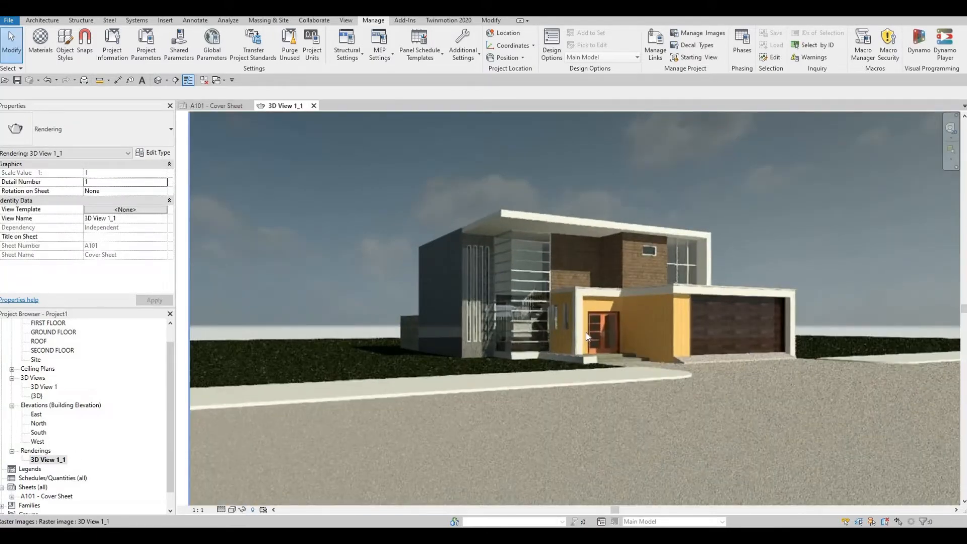
scroll(585, 333, down, 2)
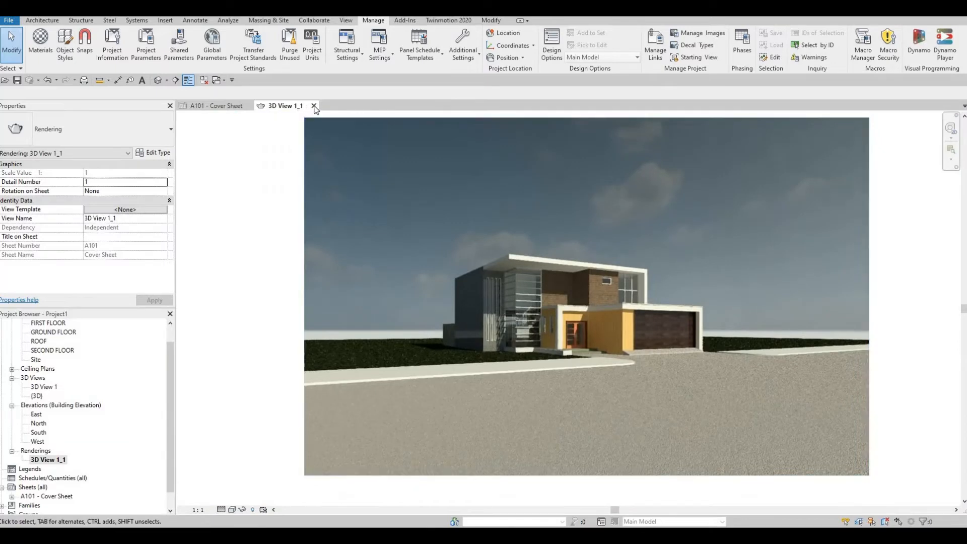
click(314, 105)
scroll(547, 317, down, 2)
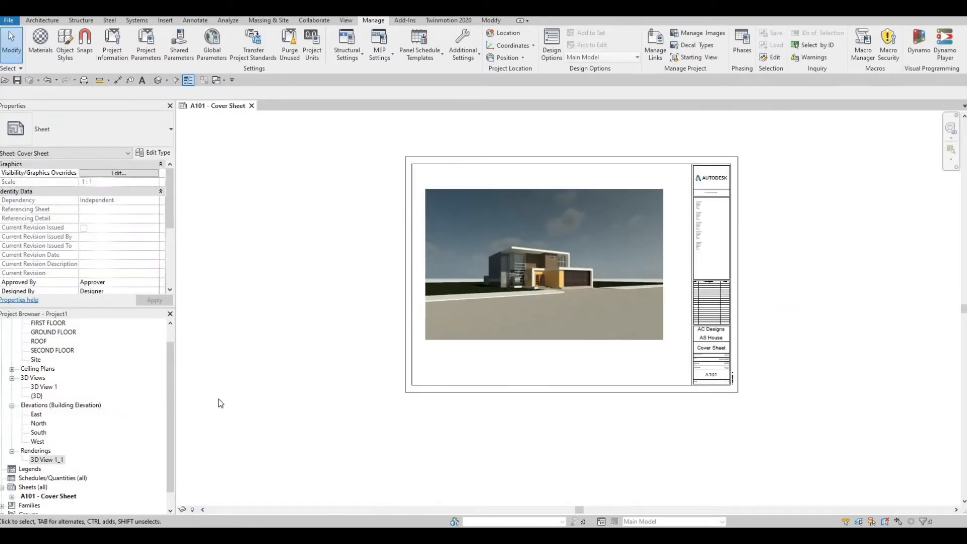
Step: Create a new sheet with the A0 metric title block and inspect its title block fields
scroll(36, 479, down, 1)
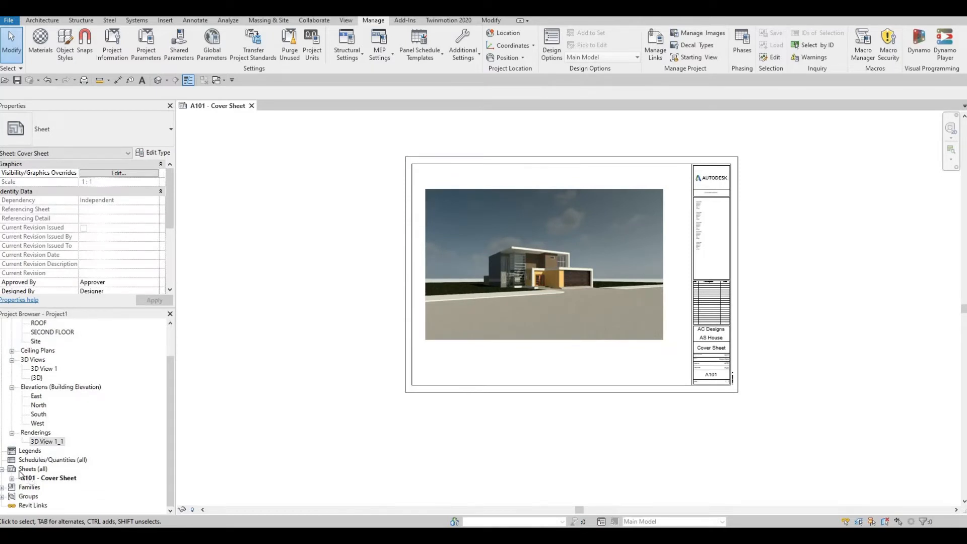
click(20, 471)
right_click(21, 470)
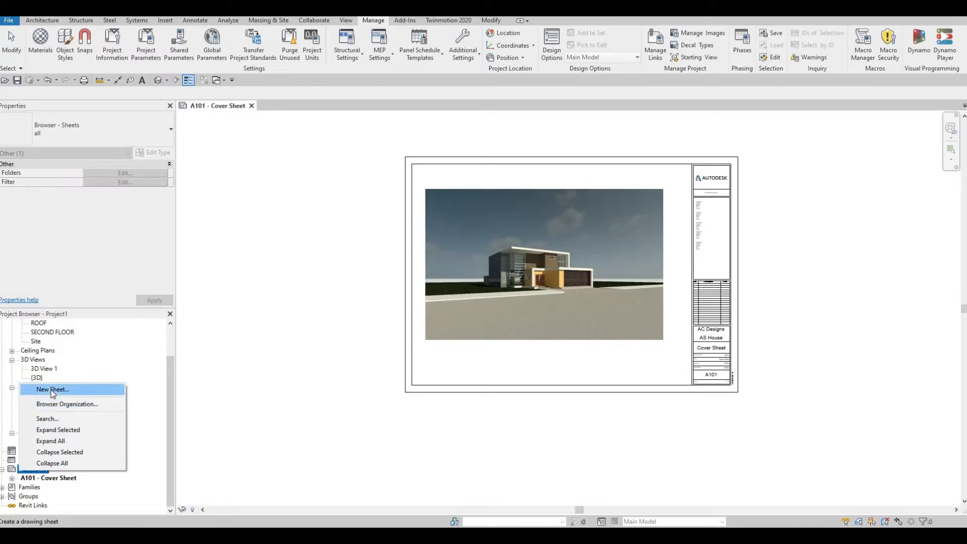
click(51, 390)
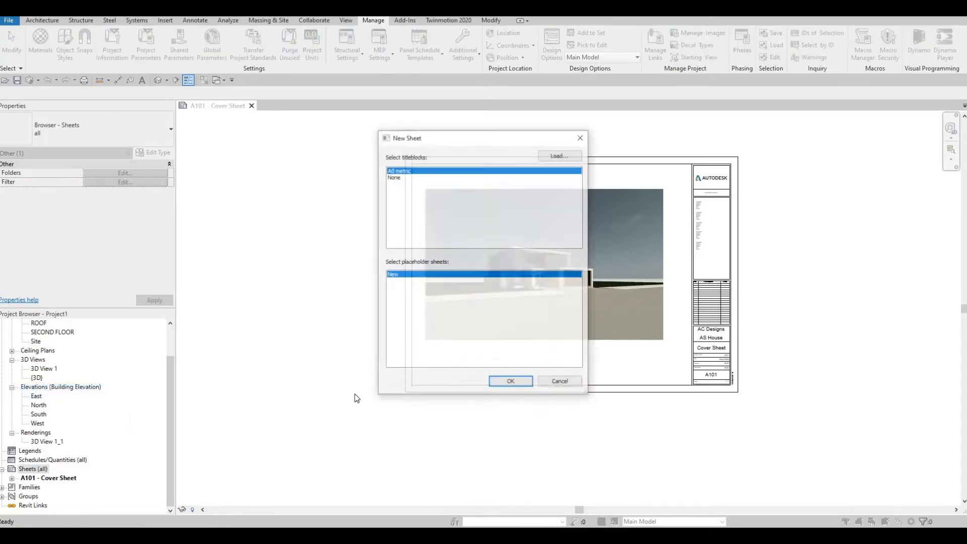
click(515, 384)
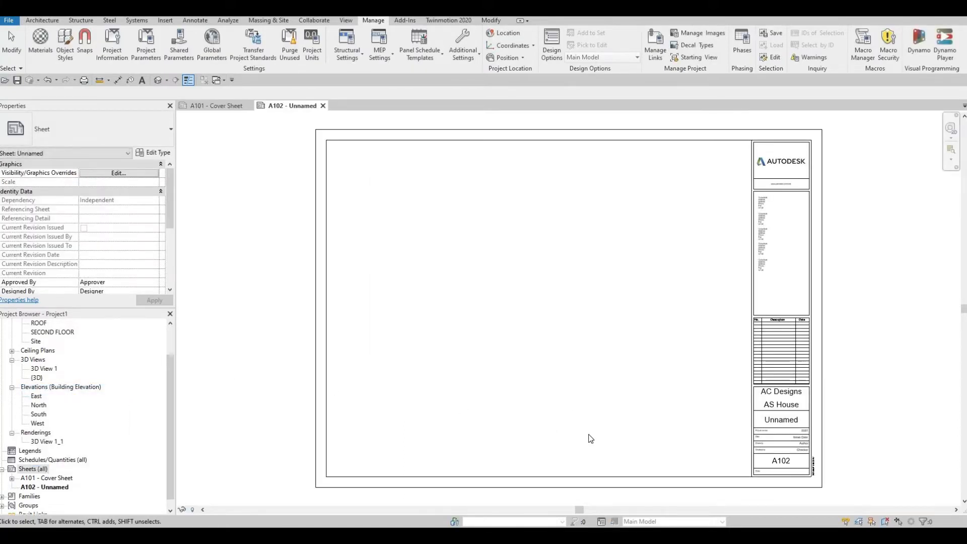
scroll(604, 415, up, 5)
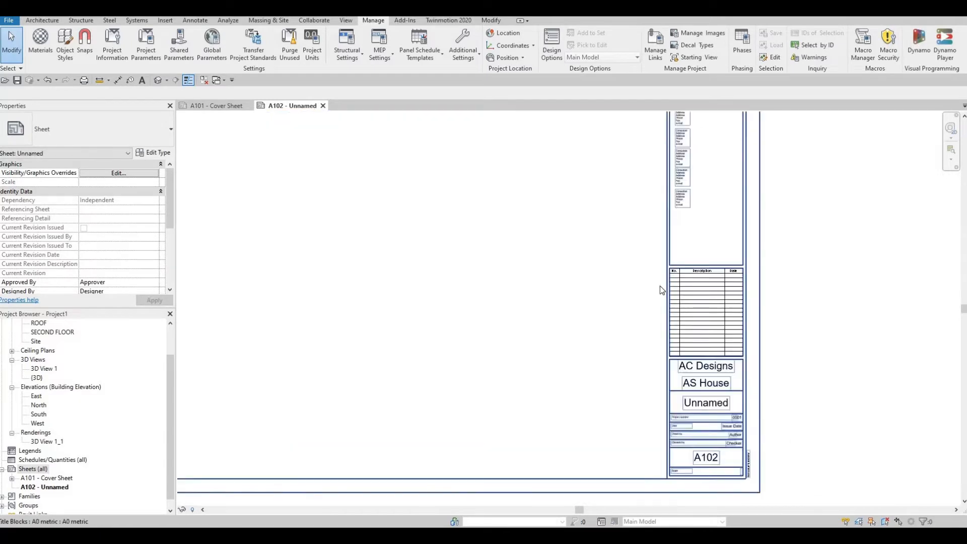
middle_drag(641, 300, 631, 277)
scroll(688, 316, down, 3)
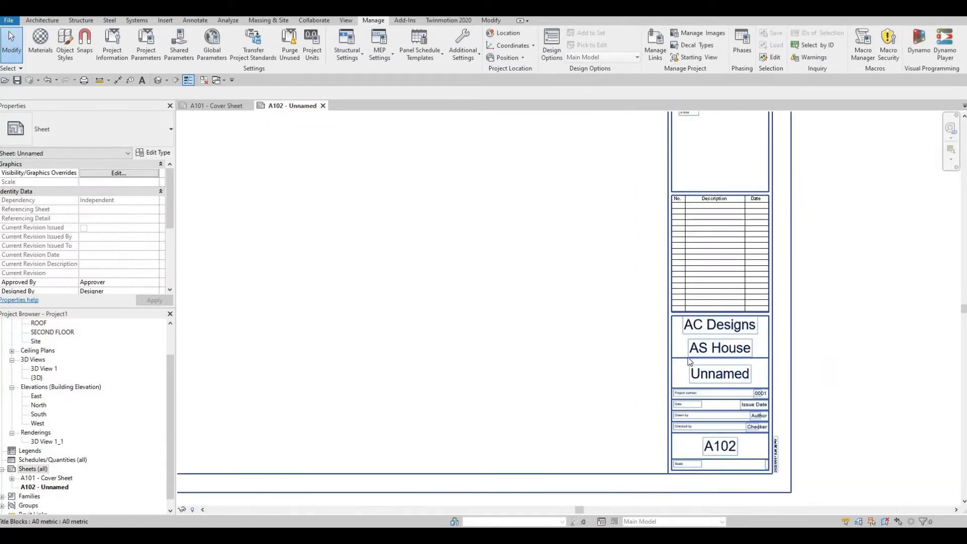
Step: Rename sheet A102 to "First Floor" in its title block
middle_drag(719, 378, 733, 393)
click(732, 391)
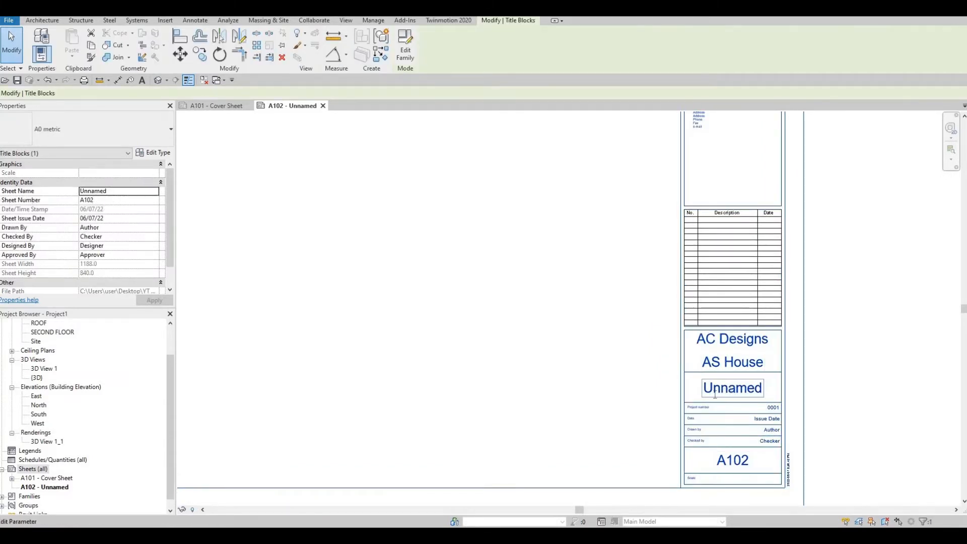
click(731, 389)
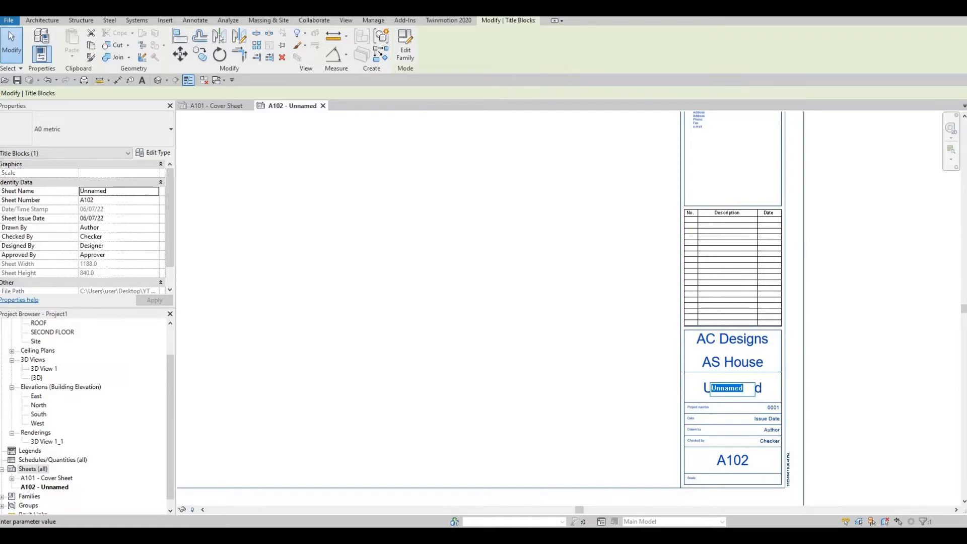
text(f)
click(341, 348)
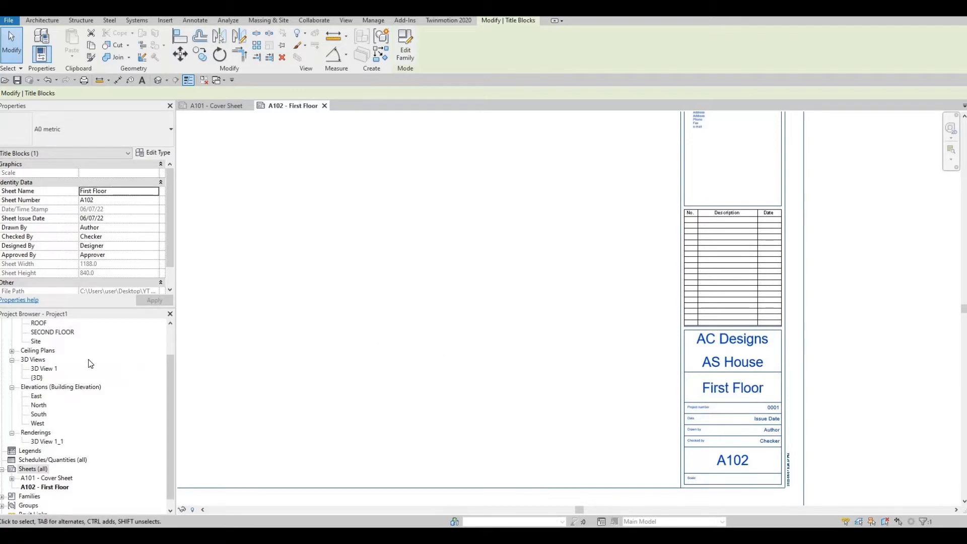
Step: Place the FIRST FLOOR floor plan view on sheet A102
scroll(81, 361, up, 2)
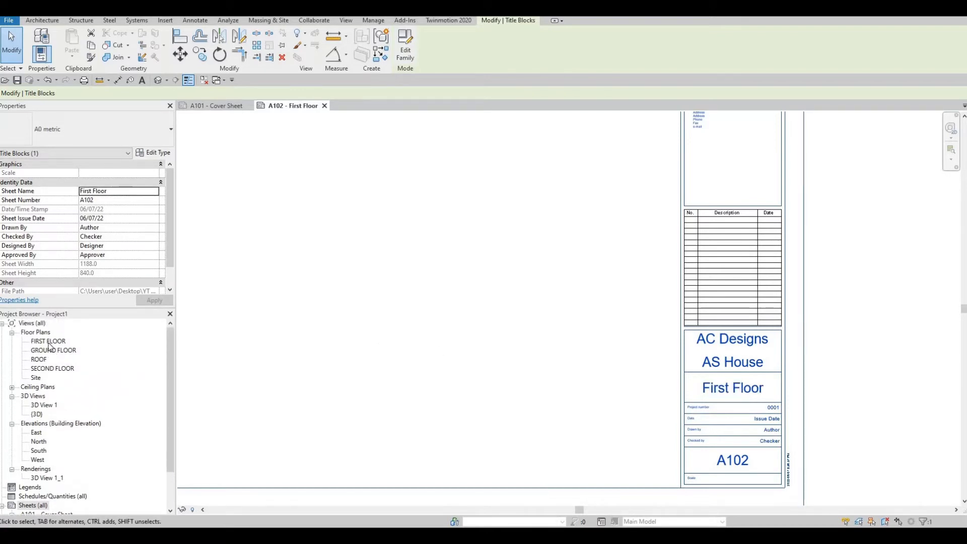
click(50, 342)
click(732, 365)
scroll(373, 365, down, 4)
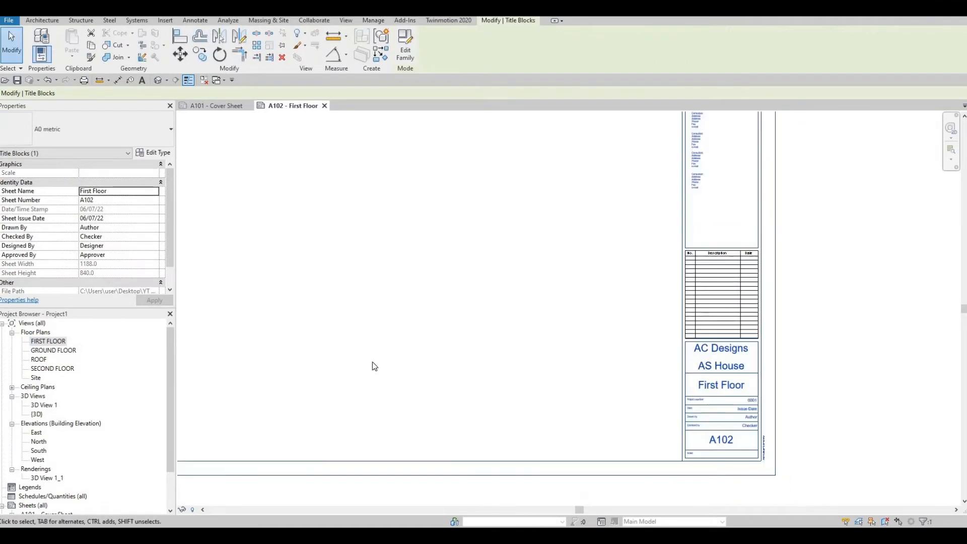
drag(48, 341, 660, 300)
click(660, 301)
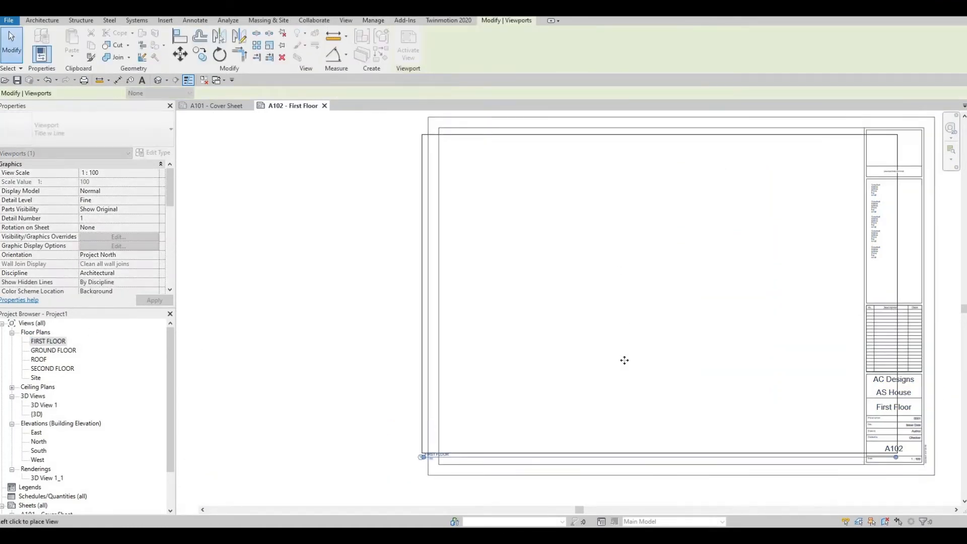
middle_drag(634, 303, 636, 235)
scroll(637, 235, down, 1)
middle_drag(579, 289, 539, 381)
key(Escape)
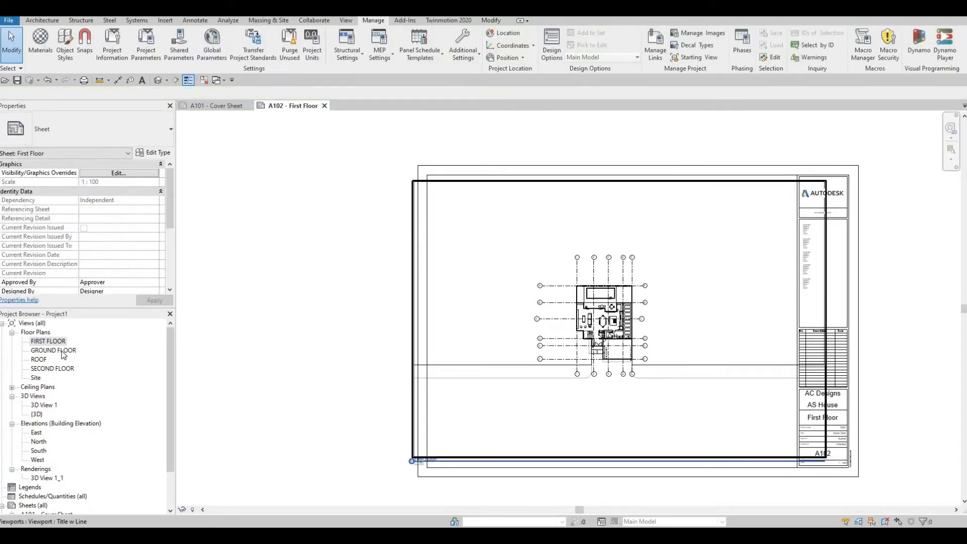
Step: Open the FIRST FLOOR plan view and enable Crop View, Crop Region Visible and Annotation Crop
double_click(54, 344)
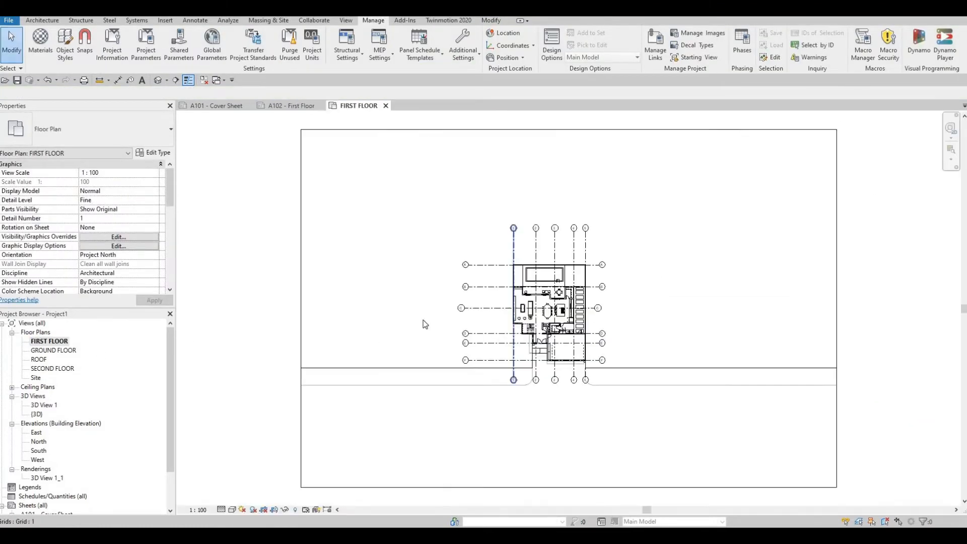
click(301, 270)
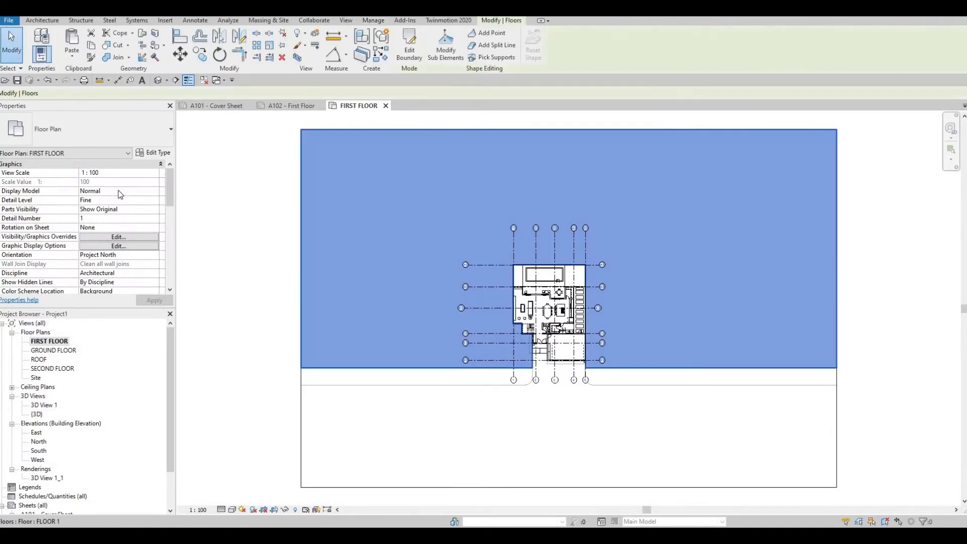
key(Escape)
scroll(86, 230, down, 5)
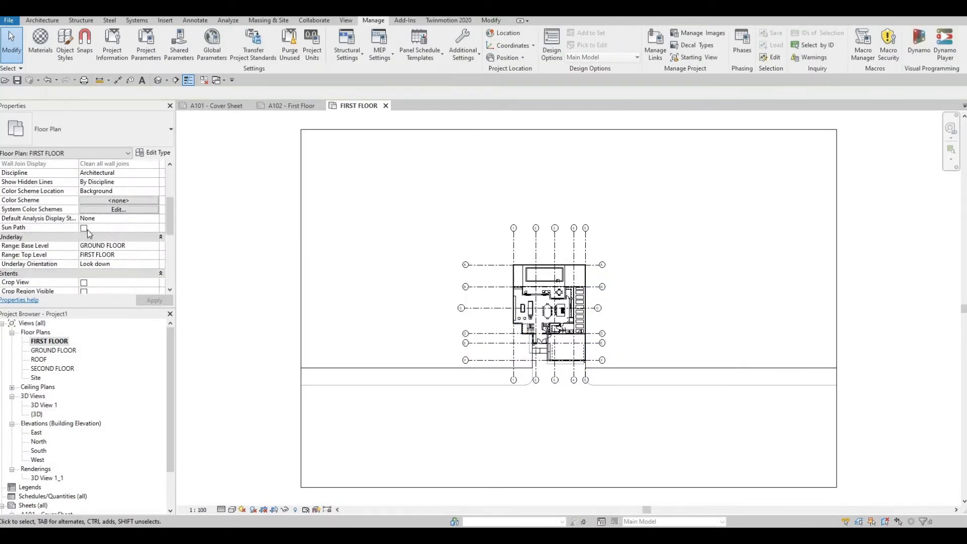
click(84, 227)
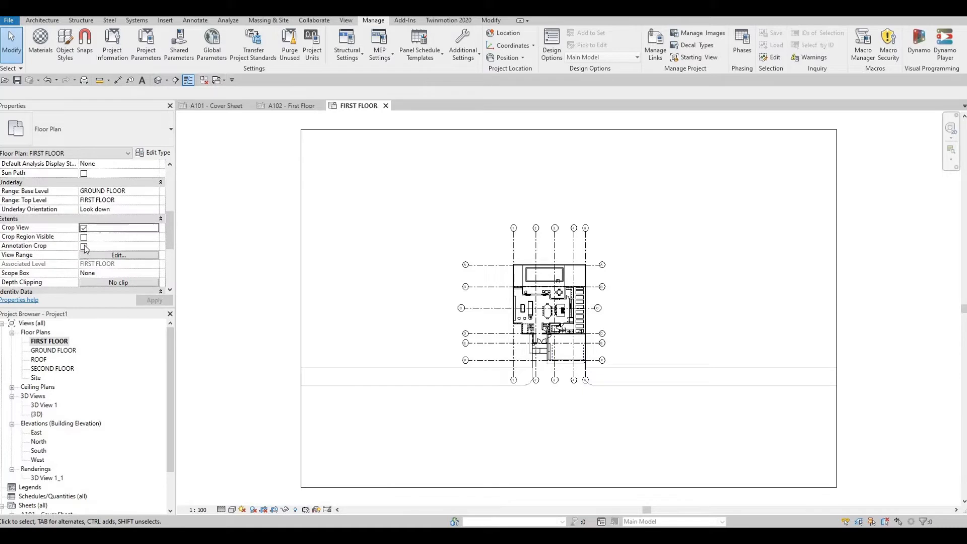
click(84, 236)
click(83, 246)
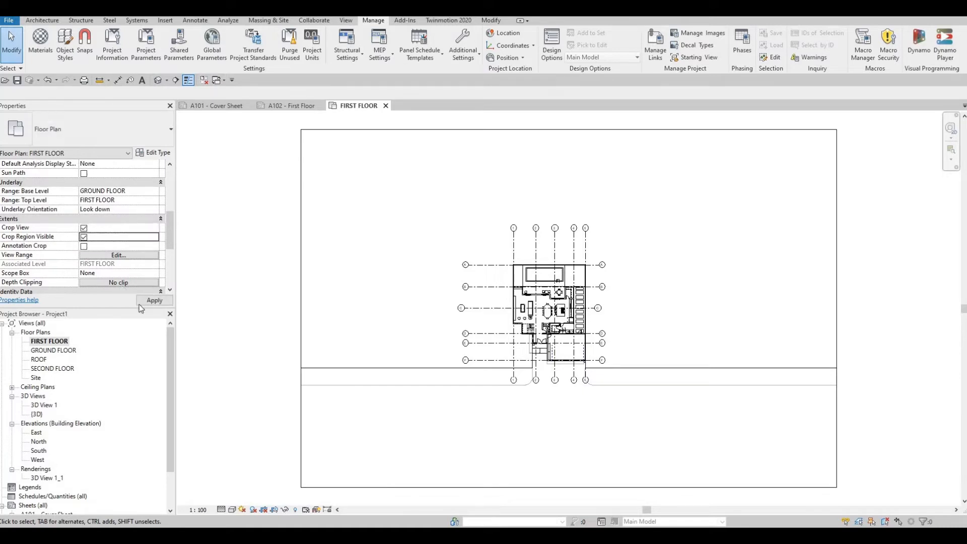
click(154, 300)
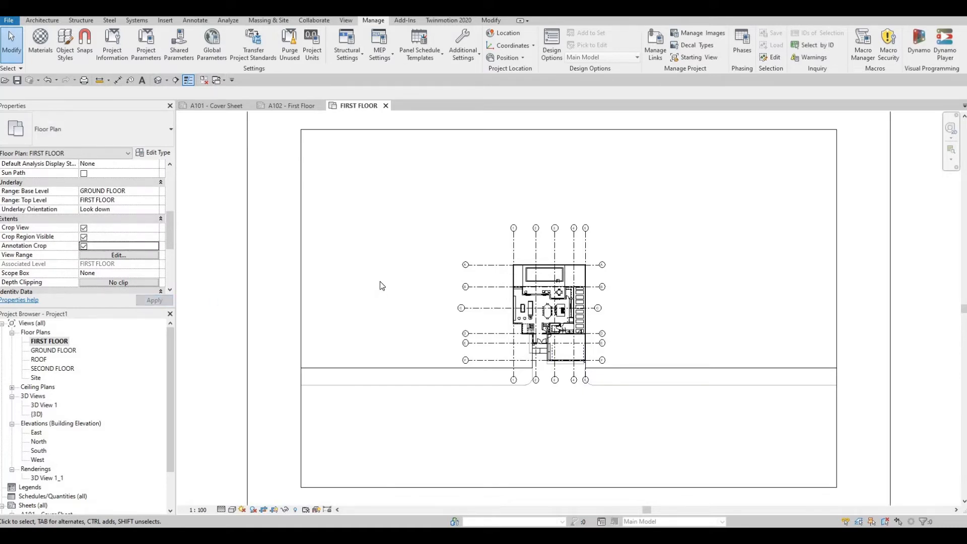
Step: Shrink the plan's crop region on all sides to just around the building's grids and tighten the annotation crop to match
scroll(381, 287, down, 2)
click(315, 261)
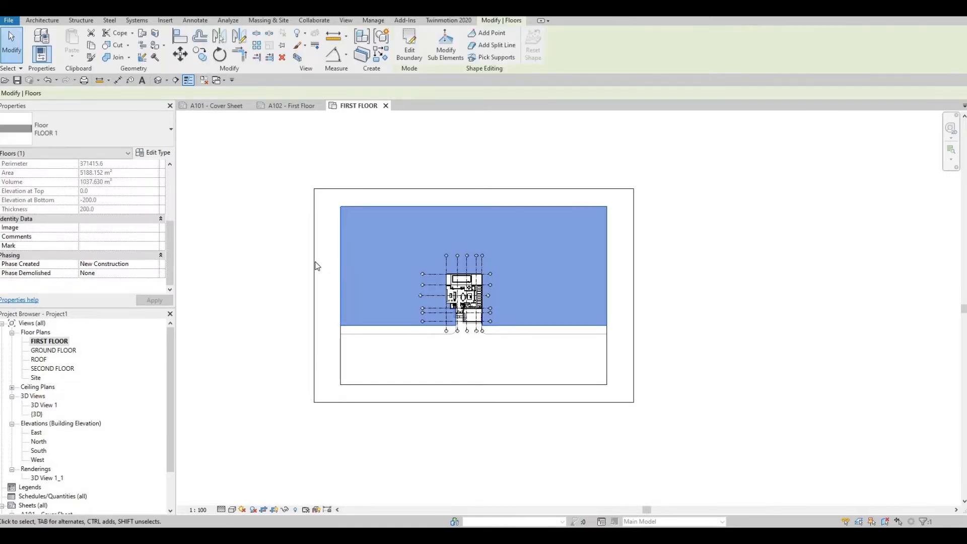
key(Escape)
click(315, 294)
drag(330, 294, 517, 292)
drag(458, 189, 458, 248)
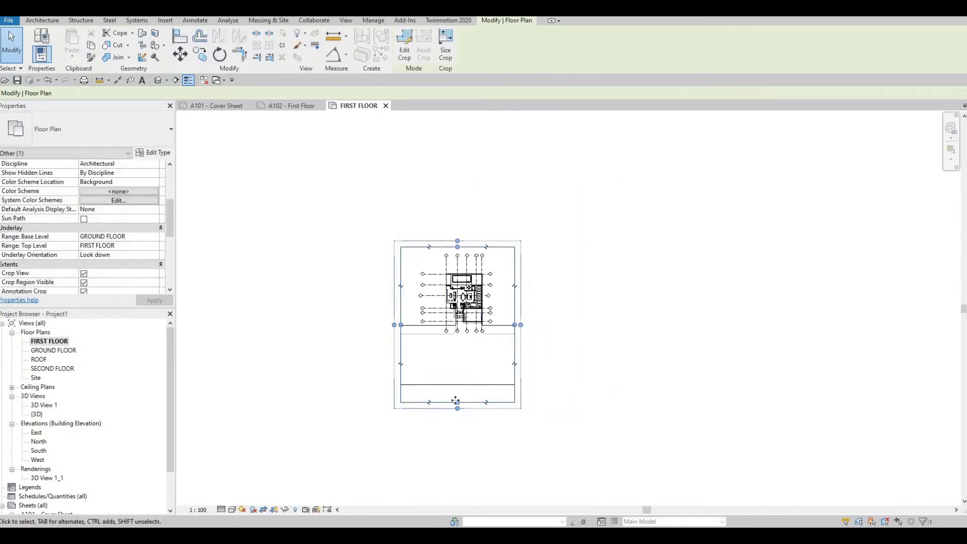
drag(458, 402, 434, 345)
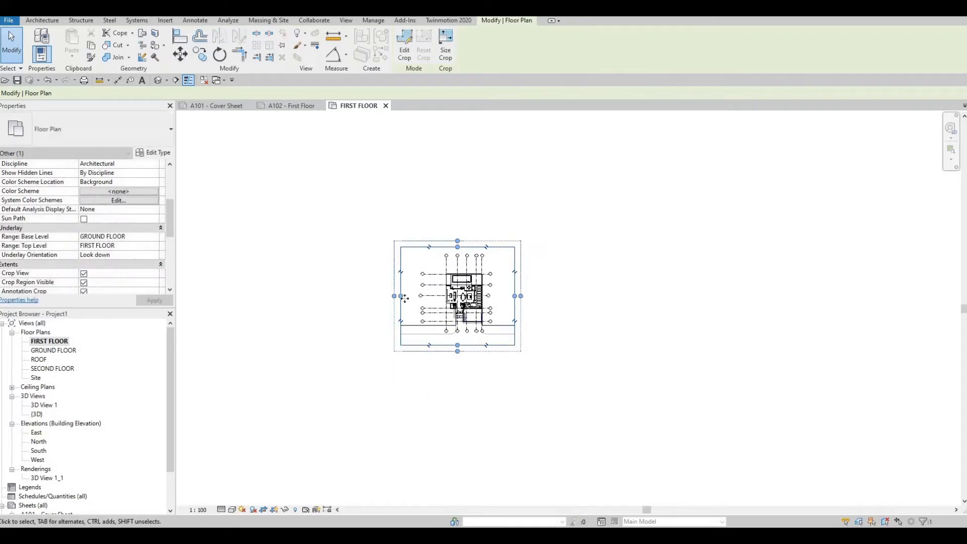
mouse_move(402, 295)
mouse_down()
mouse_move(407, 302)
mouse_move(384, 294)
mouse_move(397, 300)
mouse_move(404, 289)
mouse_up()
scroll(408, 301, up, 2)
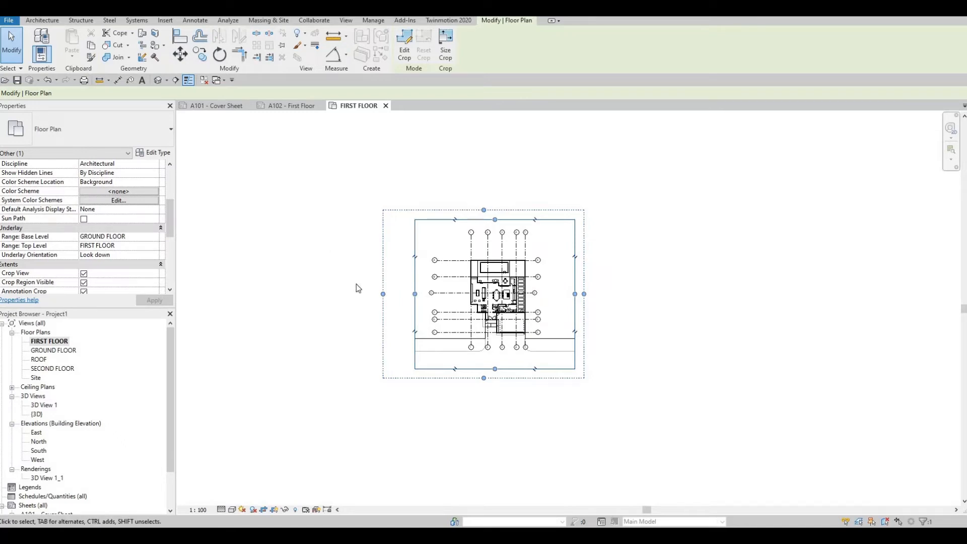
mouse_move(391, 291)
mouse_down()
mouse_move(405, 290)
mouse_move(415, 270)
mouse_move(409, 241)
mouse_up()
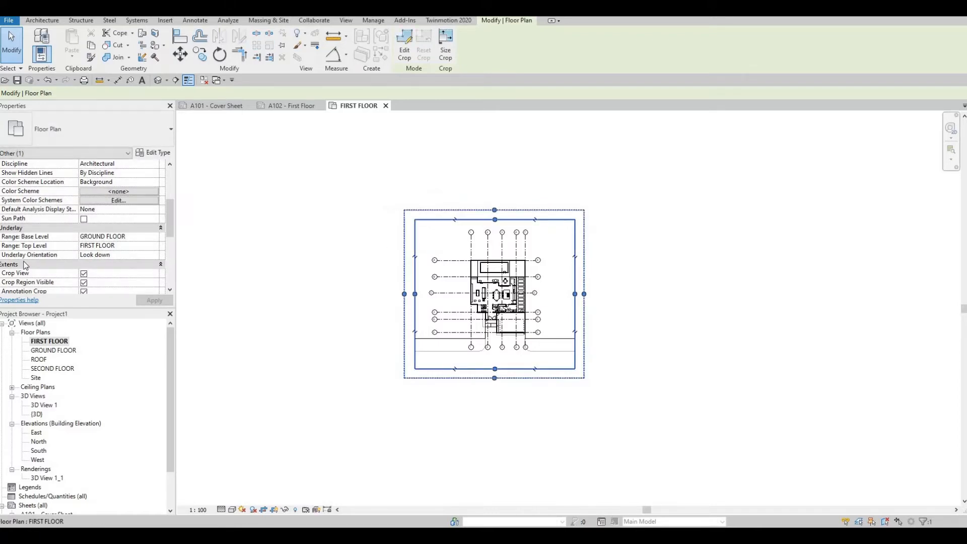
Step: Disable Crop Region Visible and Annotation Crop for the FIRST FLOOR plan, leaving Crop View on
scroll(86, 267, down, 3)
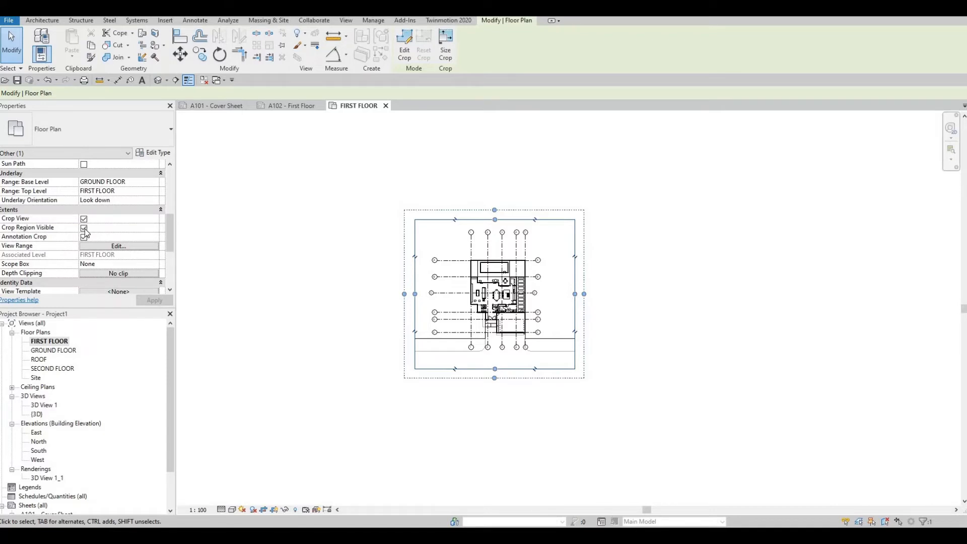
click(83, 228)
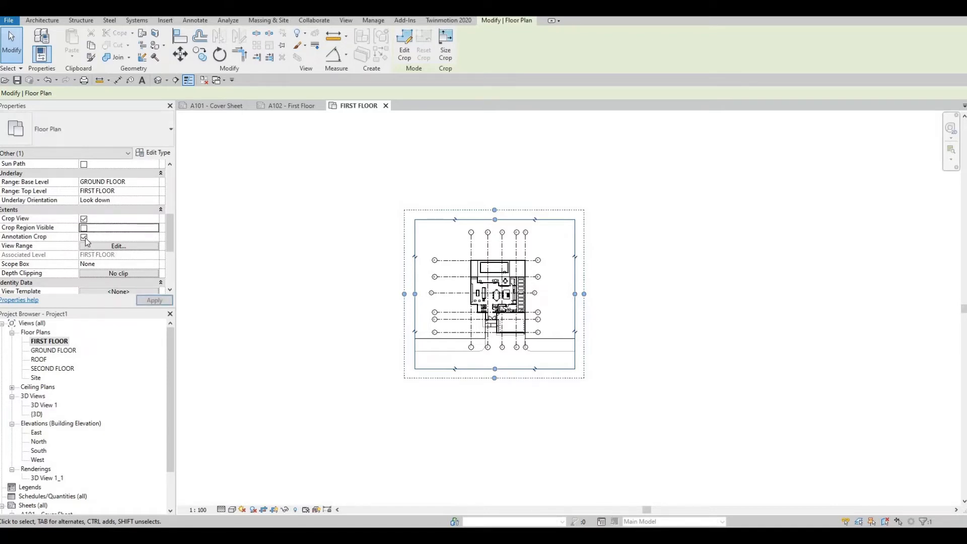
click(83, 237)
click(154, 301)
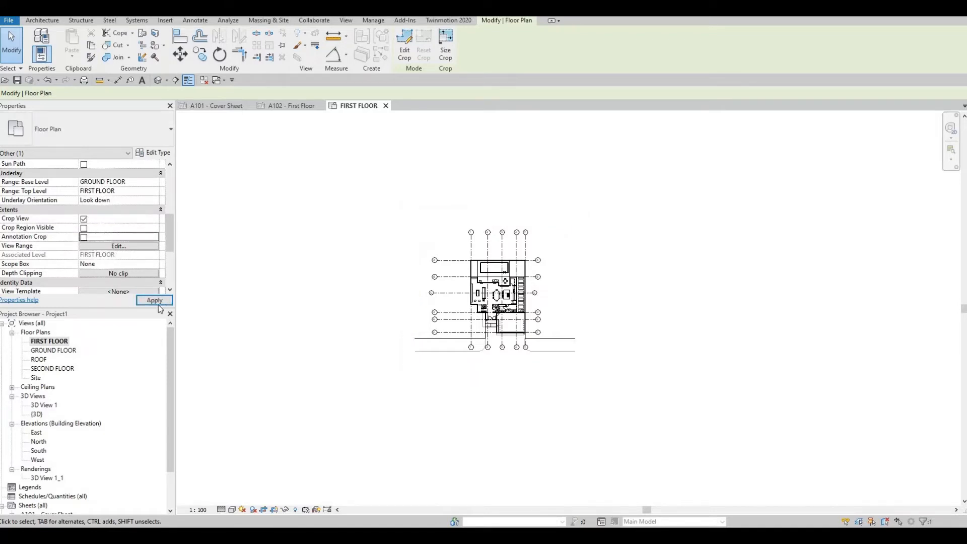
Step: Return to sheet A102 and move the cropped floor plan viewport slightly up and to the right within the sheet
click(289, 108)
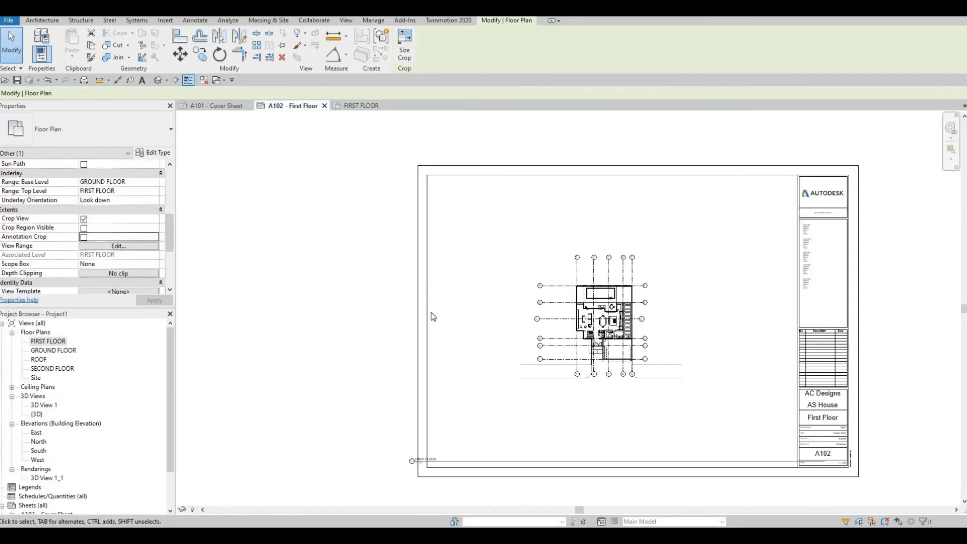
middle_drag(521, 278, 464, 203)
drag(549, 258, 561, 236)
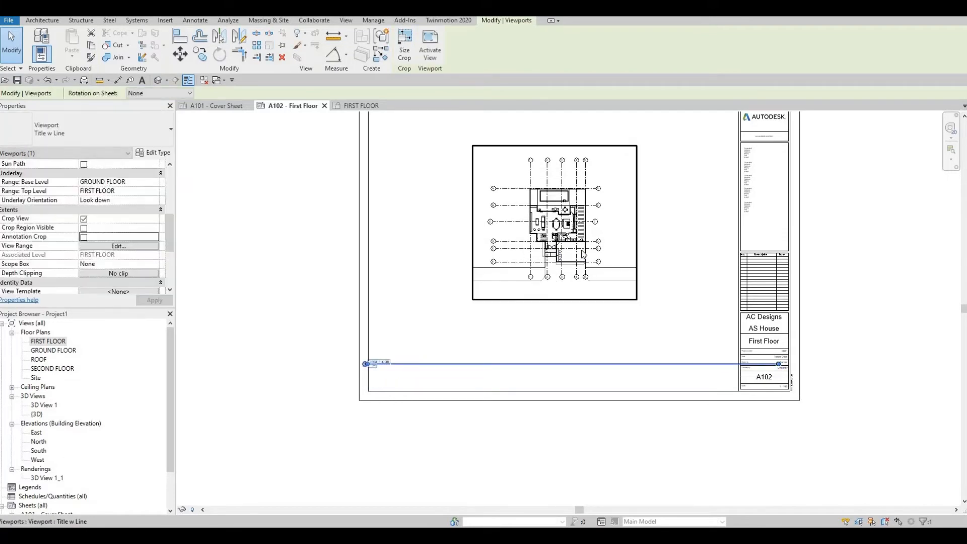
key(Escape)
scroll(522, 321, up, 2)
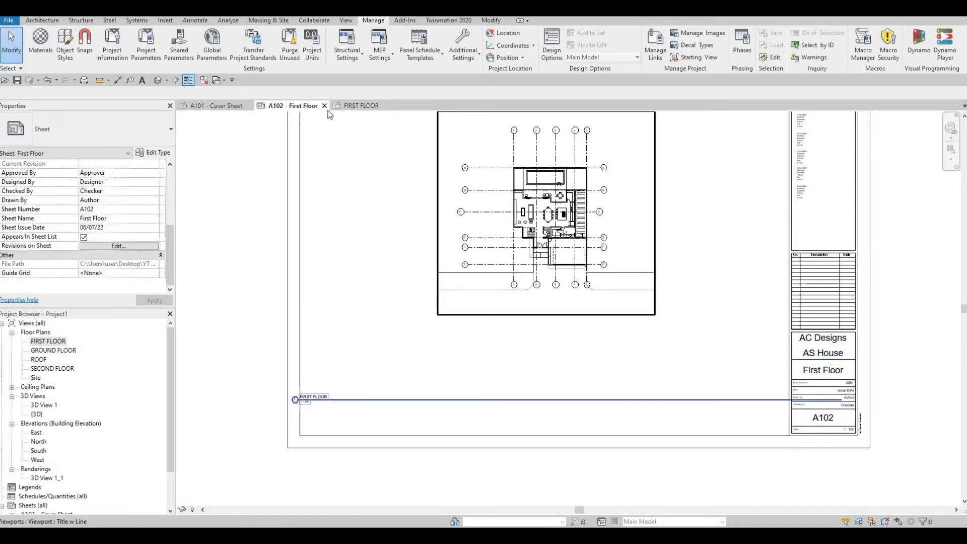
Step: Set the FIRST FLOOR plan's view scale to 1:50
key(ctrl+Tab)
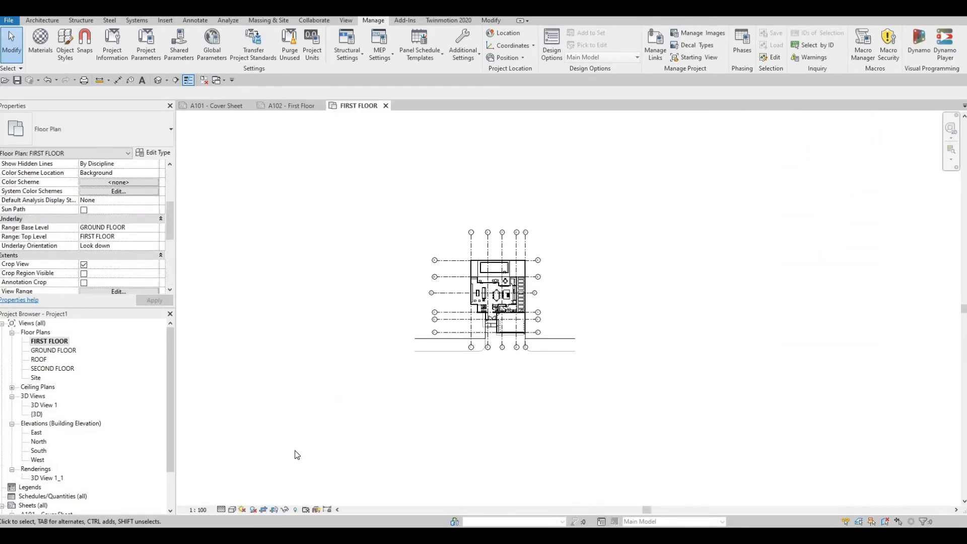
click(197, 510)
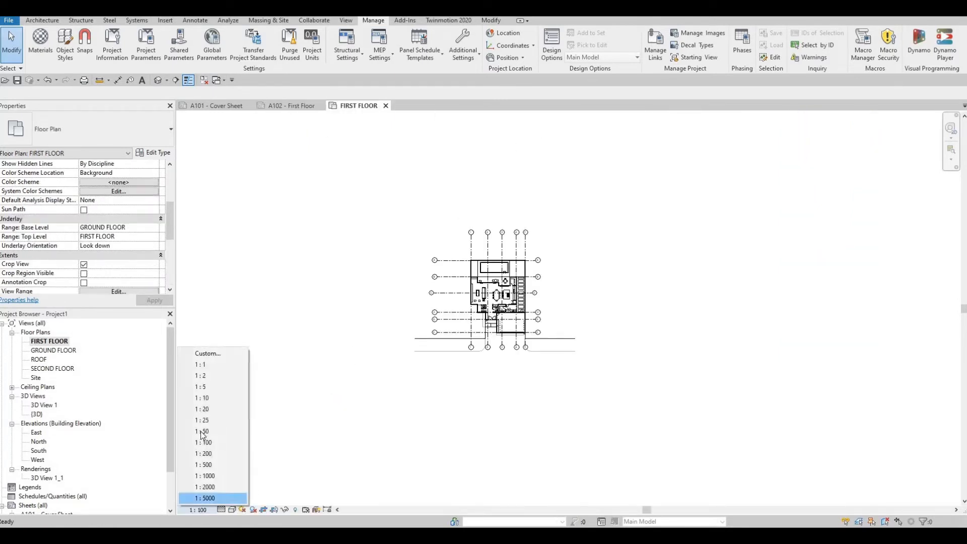
click(201, 432)
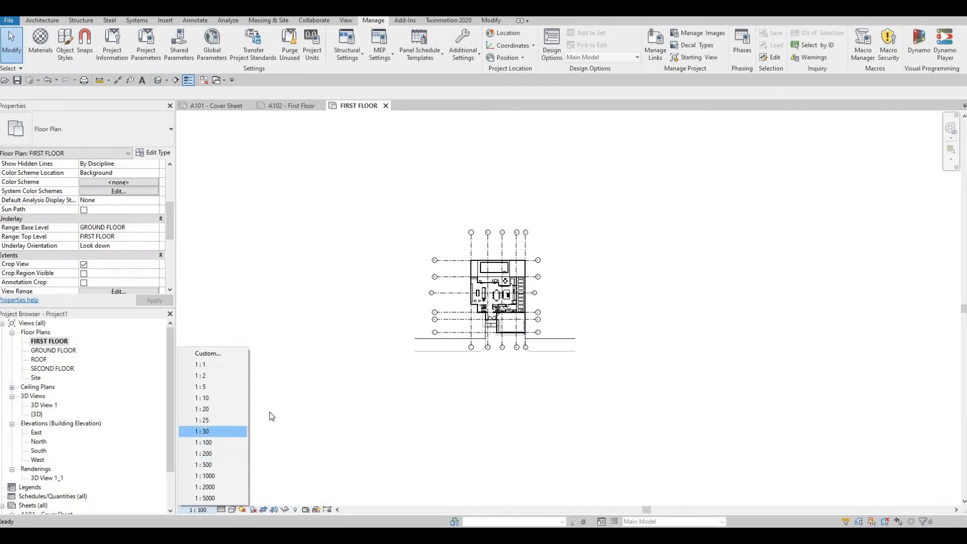
Step: Reposition the enlarged floor plan viewport on sheet A102 so it sits inside the border beside the title block
click(288, 107)
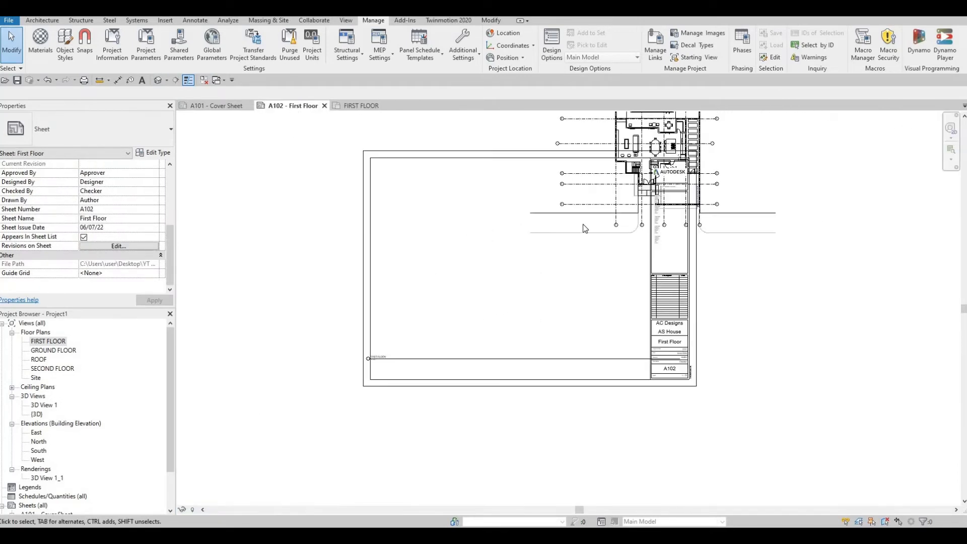
drag(510, 276, 490, 305)
scroll(490, 305, up, 2)
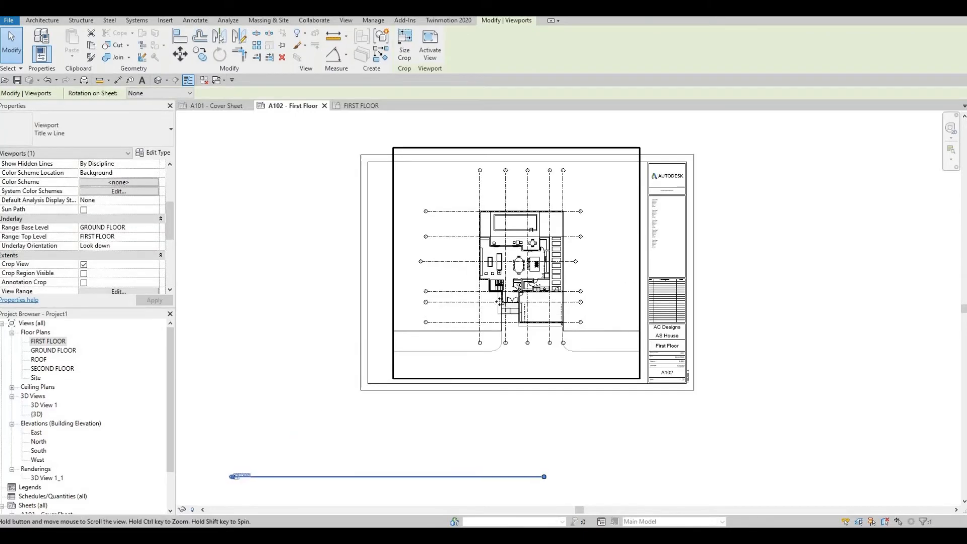
middle_drag(486, 299, 574, 290)
key(Left)
key(Left)
key(Left)
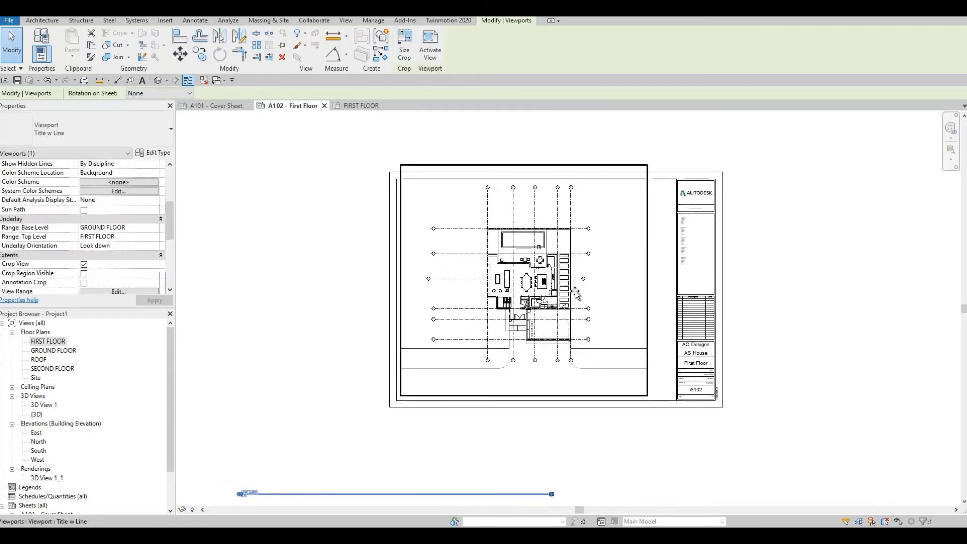
drag(567, 304, 579, 309)
Step: Move the FIRST FLOOR view title into the sheet's lower-left corner and shorten its line to about the text's width
middle_drag(455, 345, 427, 275)
click(373, 436)
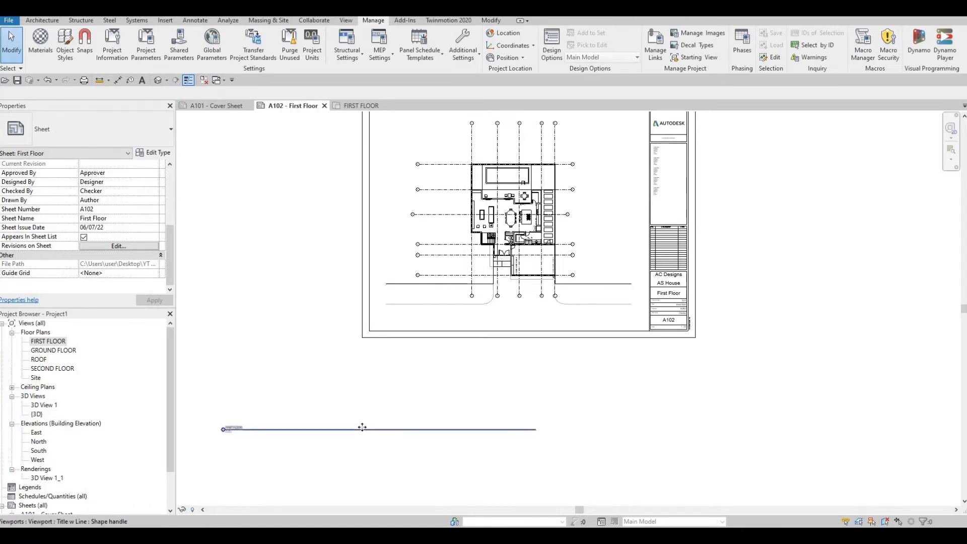
drag(362, 427, 523, 322)
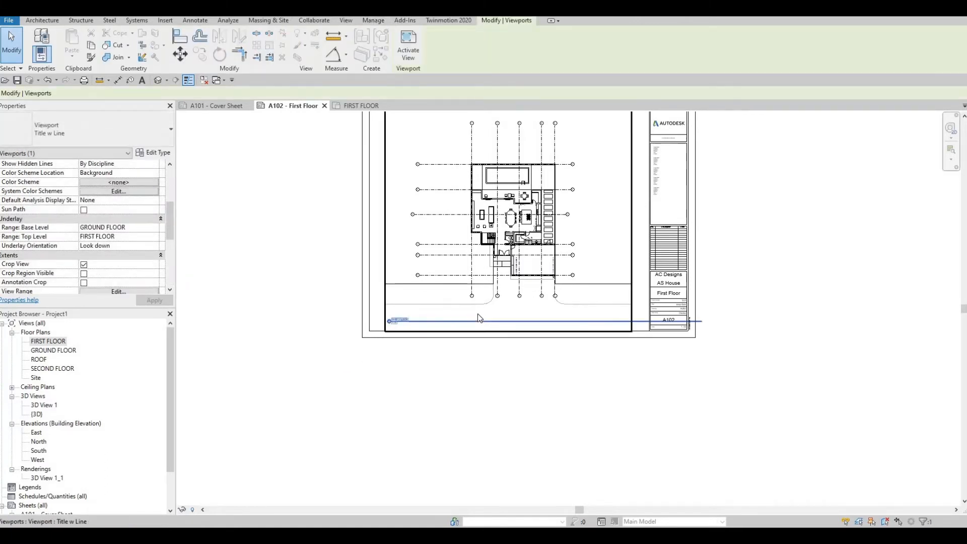
scroll(480, 317, up, 1)
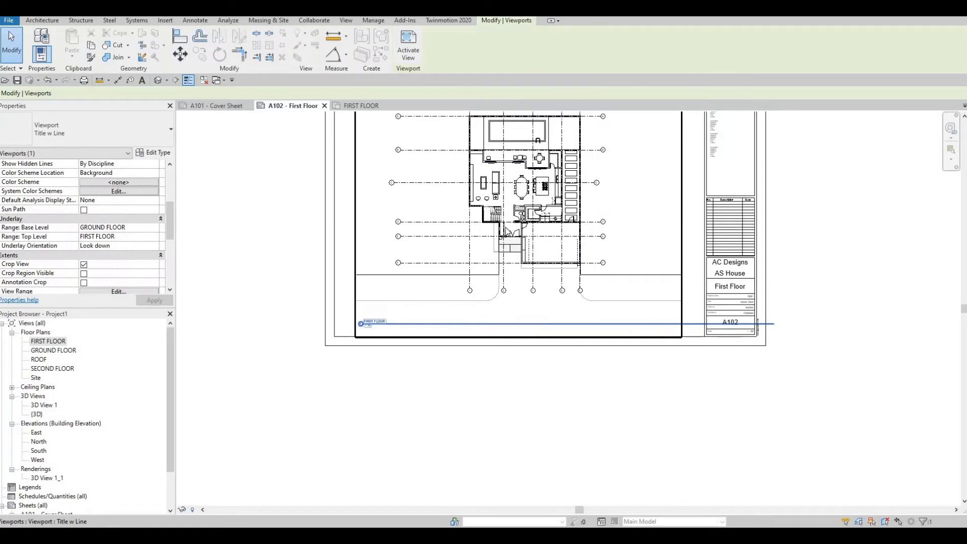
click(680, 311)
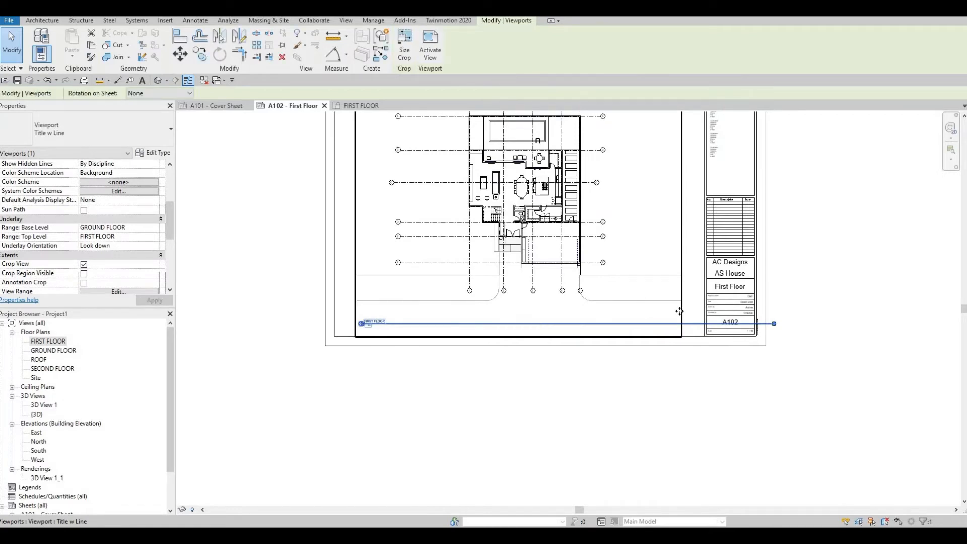
drag(774, 324, 391, 327)
scroll(396, 335, up, 2)
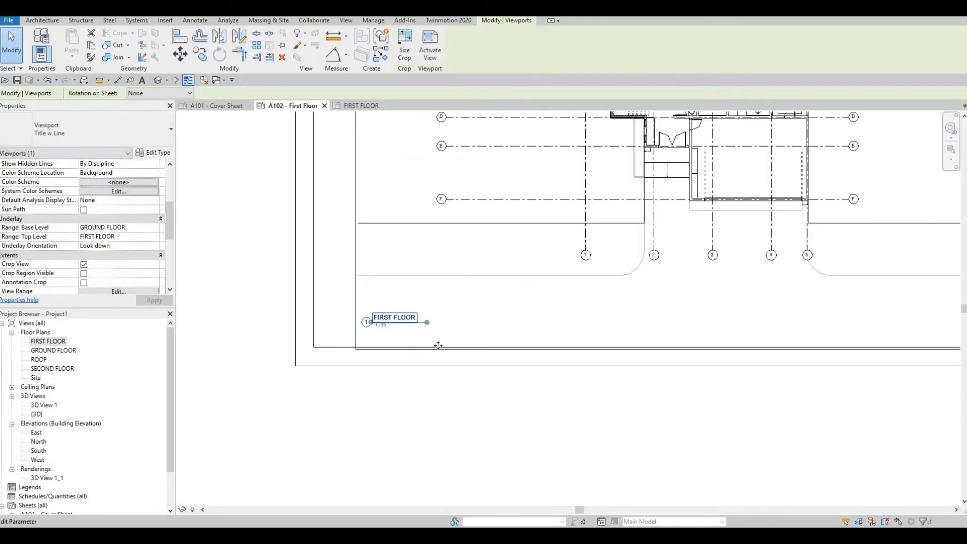
Step: Open the SECOND FLOOR plan and set its view scale to 1:50
scroll(415, 305, up, 1)
scroll(411, 307, down, 3)
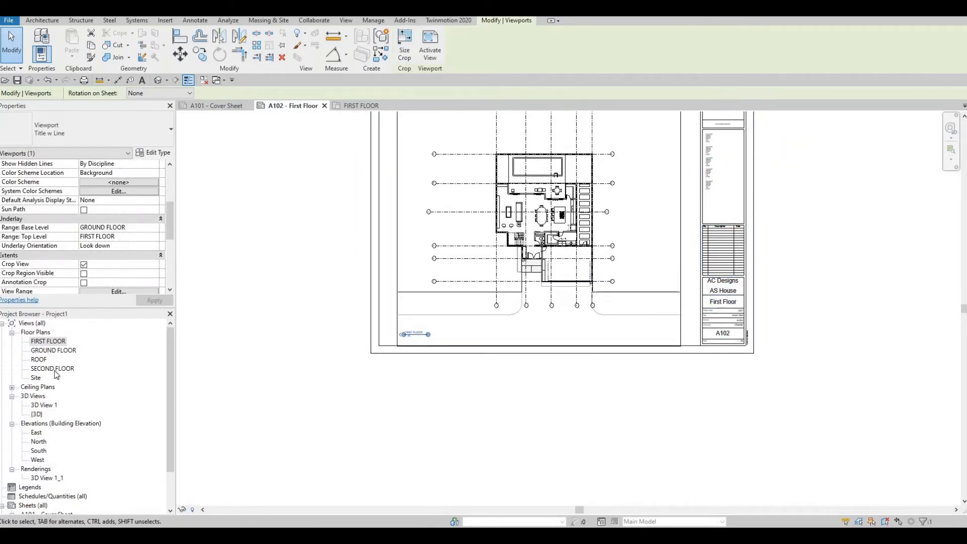
double_click(60, 370)
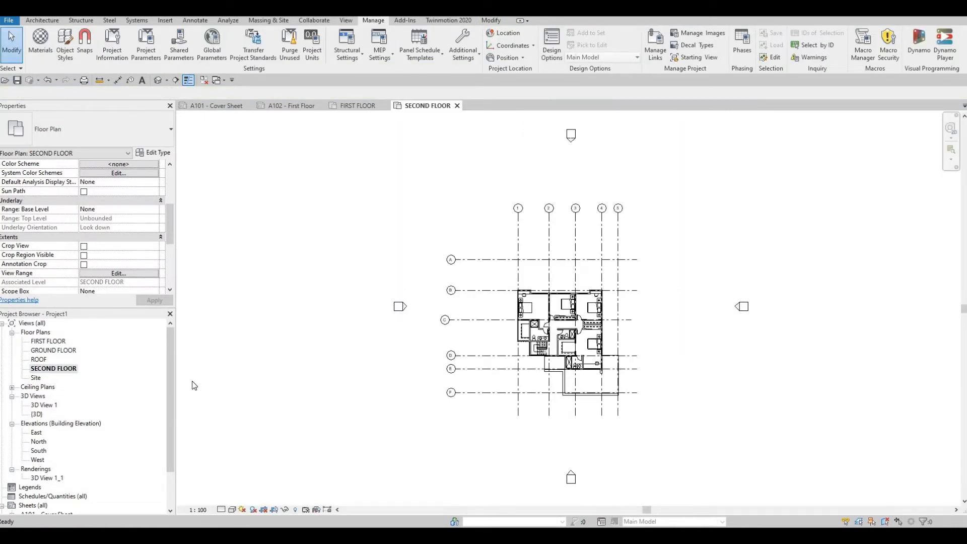
scroll(325, 352, down, 2)
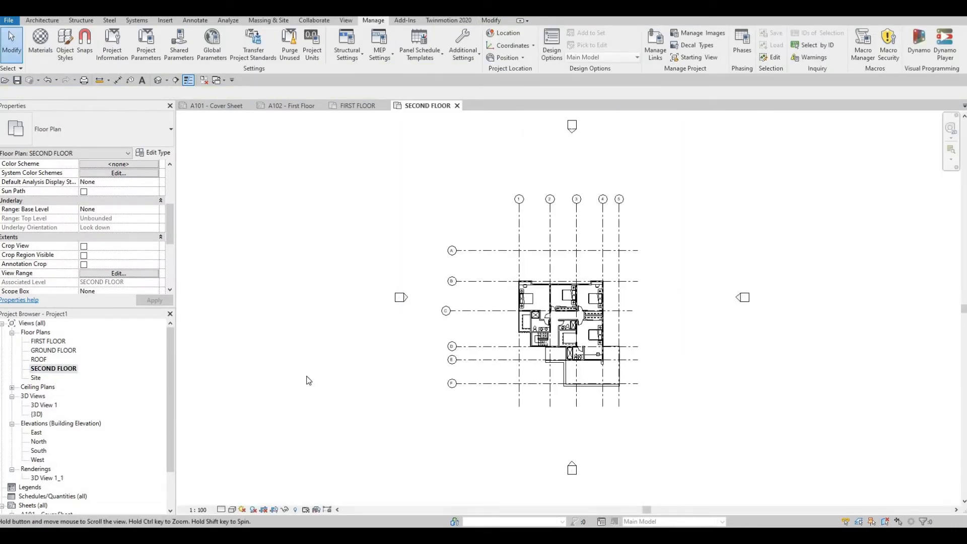
click(199, 510)
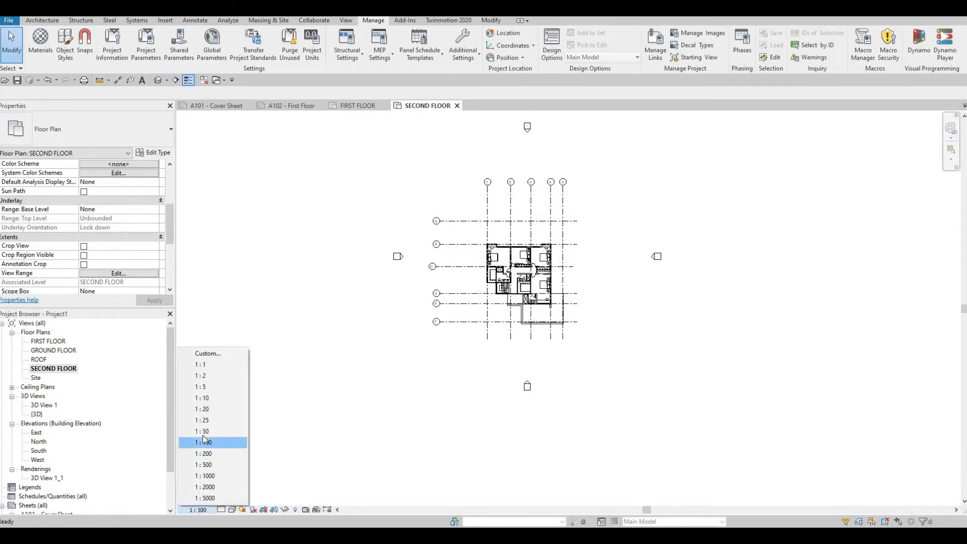
click(203, 432)
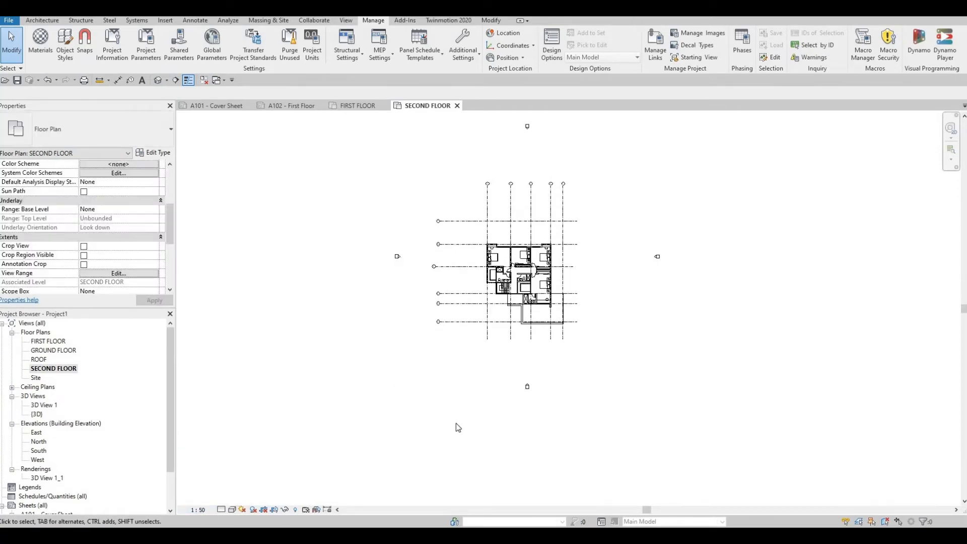
Step: Enable Crop View, Crop Region Visible and Annotation Crop for the SECOND FLOOR plan
mouse_move(388, 391)
middle_down()
mouse_move(357, 413)
mouse_move(337, 404)
middle_up()
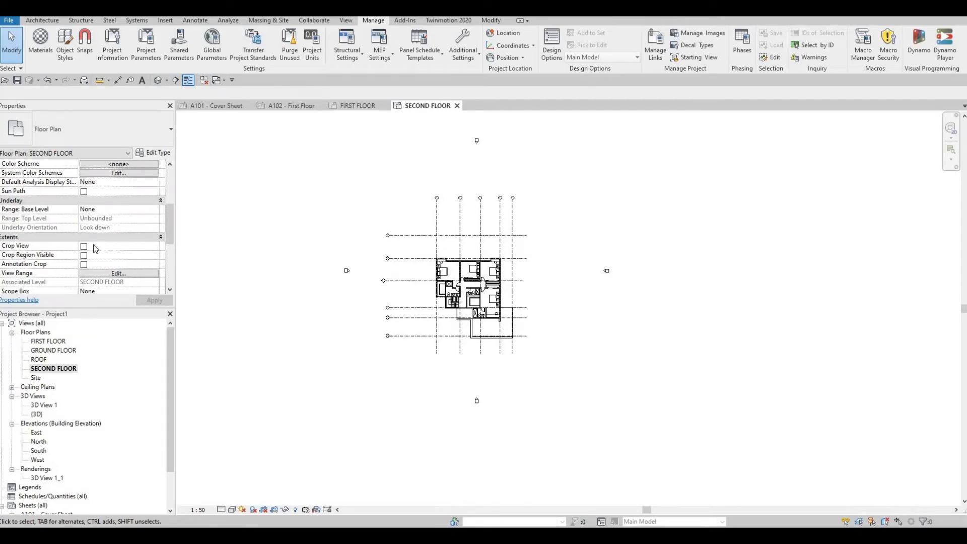
click(82, 255)
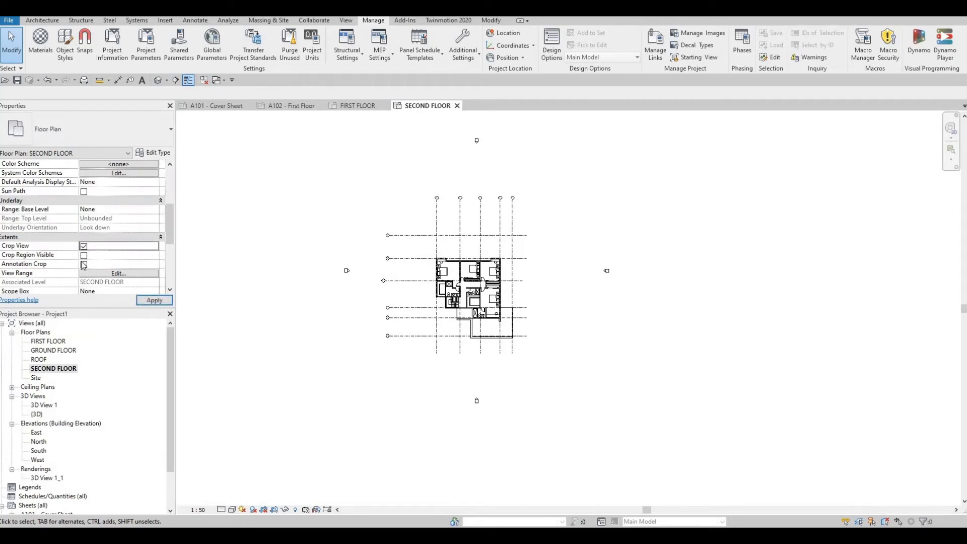
click(151, 302)
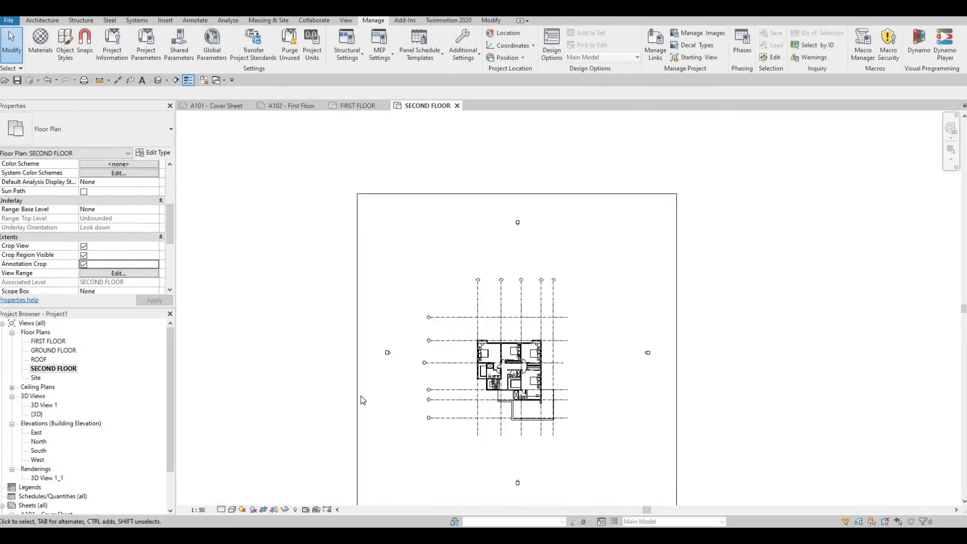
Step: Shrink all four sides of the SECOND FLOOR crop region until it closely surrounds the building and its grid lines, leaving out the elevation markers
click(357, 360)
drag(459, 362, 452, 358)
drag(563, 194, 563, 287)
drag(678, 403, 578, 395)
middle_drag(578, 394, 495, 282)
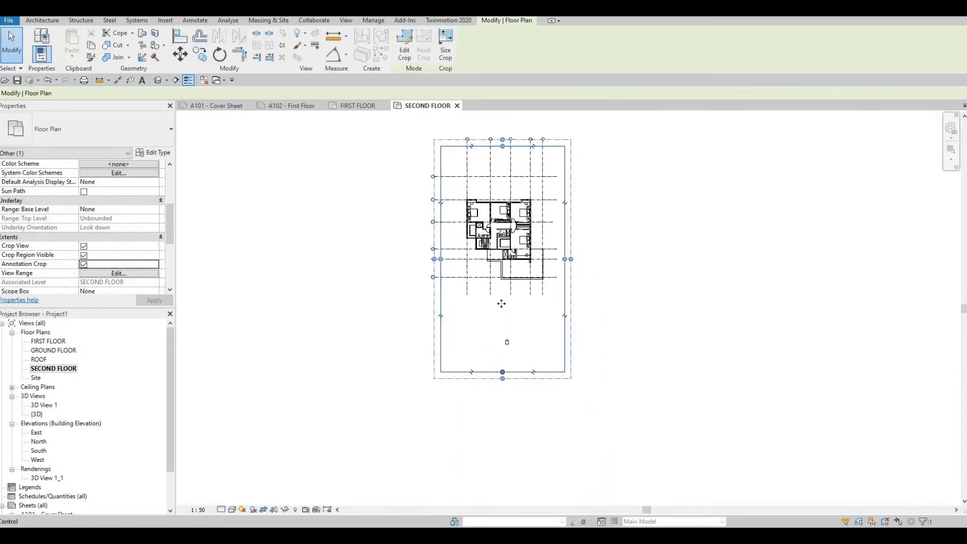
drag(502, 371, 503, 304)
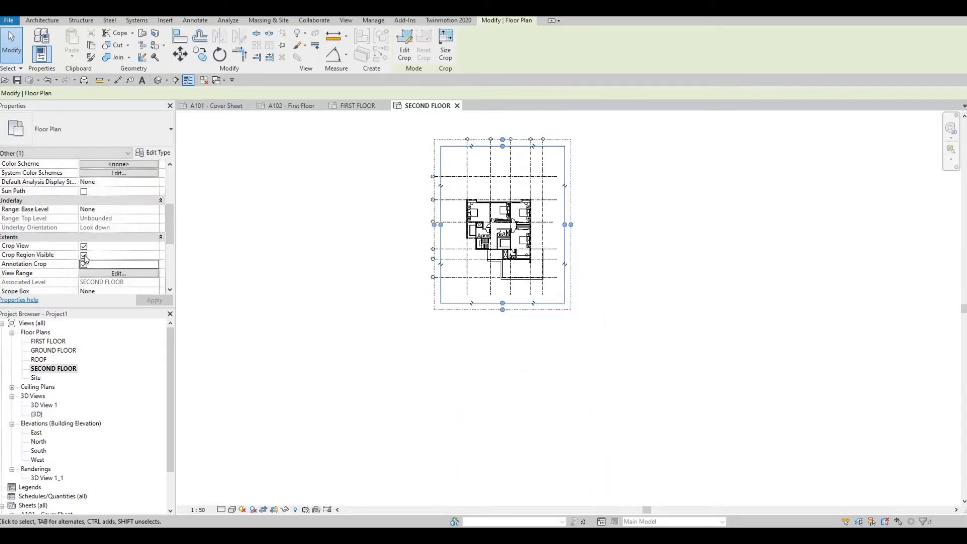
Step: Hide the crop region and turn off Annotation Crop in the SECOND FLOOR plan
click(84, 265)
click(84, 255)
click(154, 300)
Step: Turn Crop View off to compare with the uncropped SECOND FLOOR plan, and turn it back on
click(84, 246)
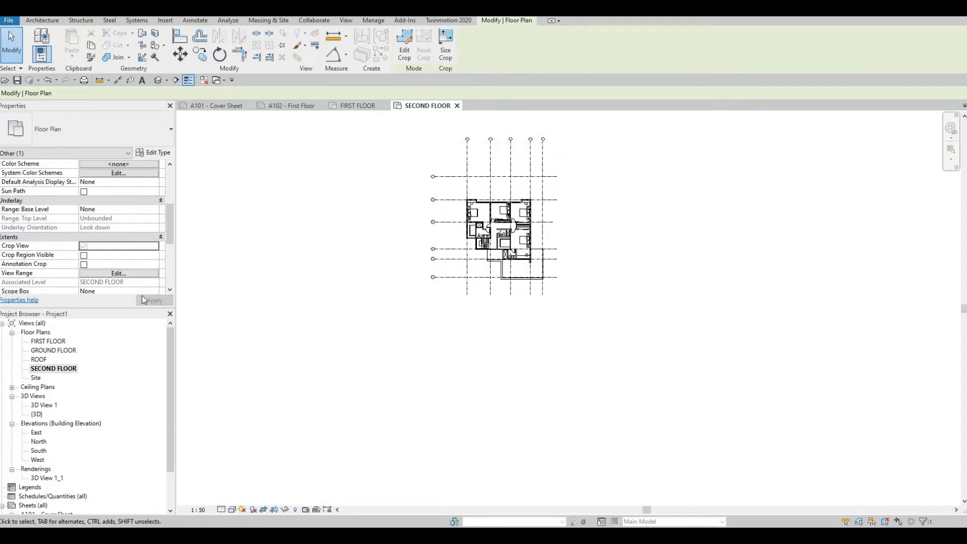
click(154, 300)
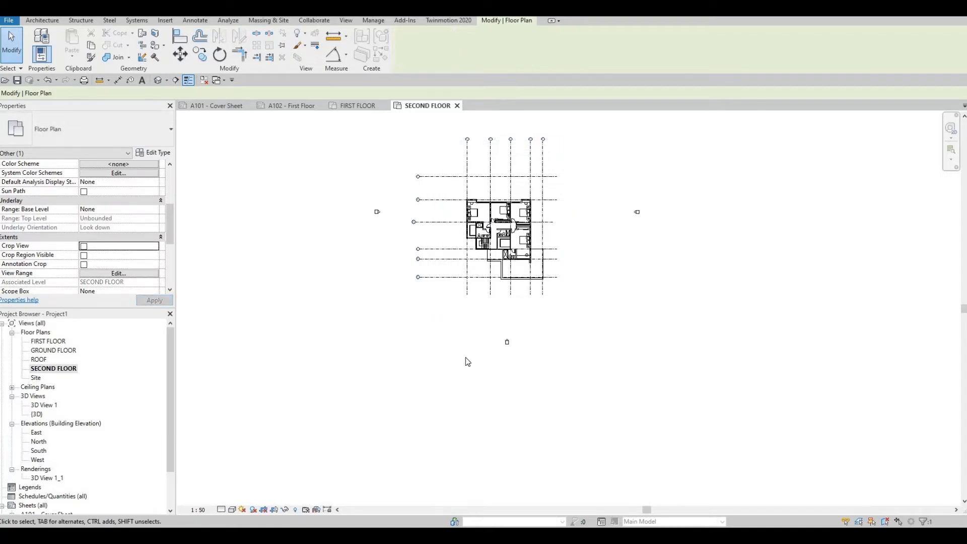
middle_drag(604, 280, 642, 348)
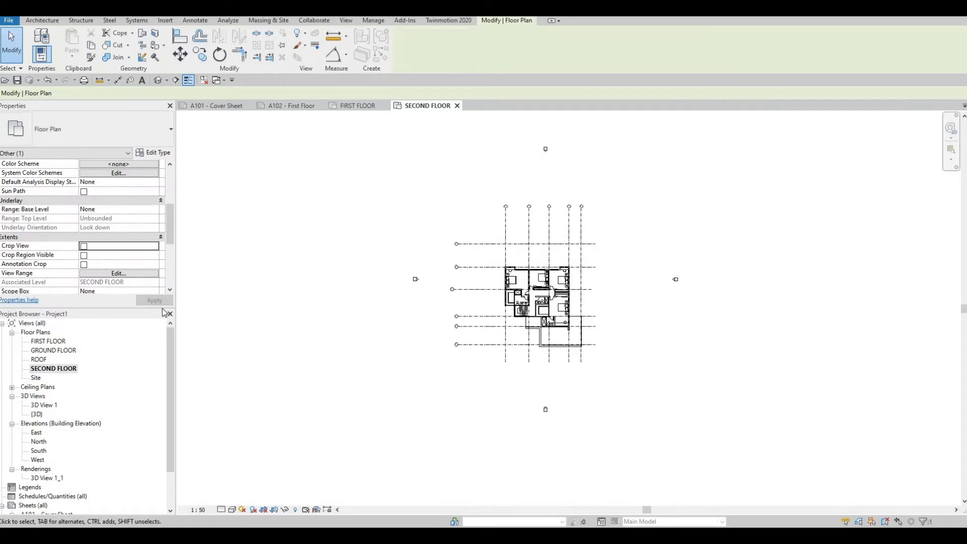
click(84, 247)
middle_drag(342, 349, 301, 323)
click(302, 323)
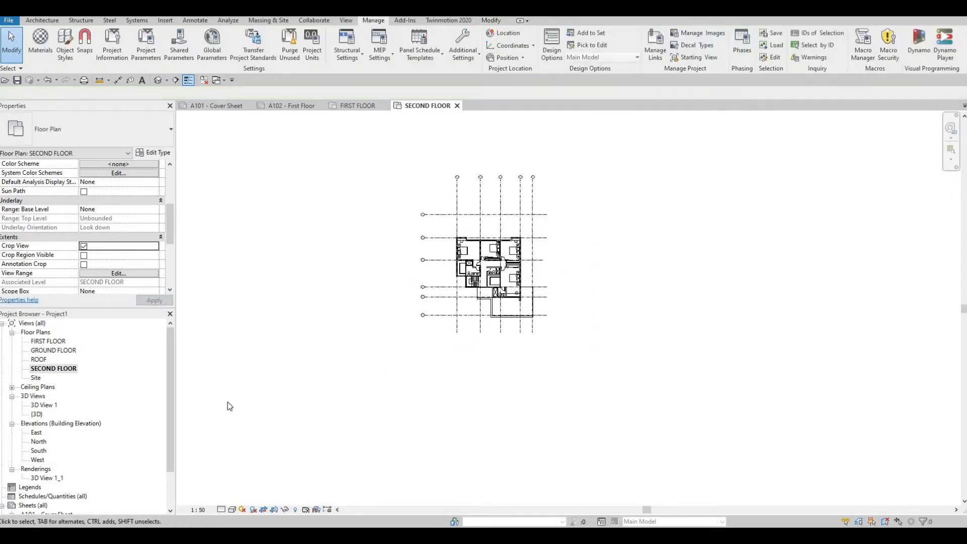
Step: Create a new sheet with the A0 metric titleblock
scroll(31, 489, down, 3)
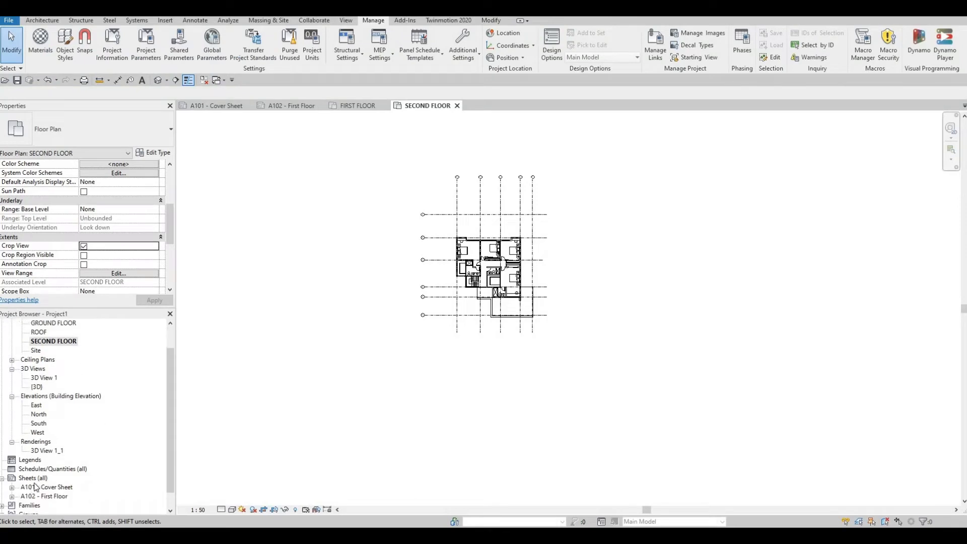
right_click(34, 479)
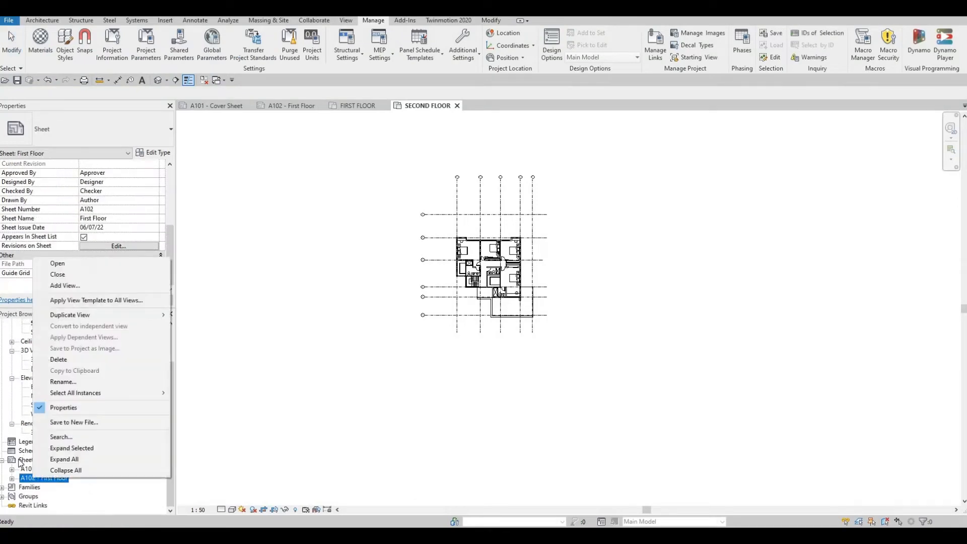
click(21, 462)
right_click(15, 462)
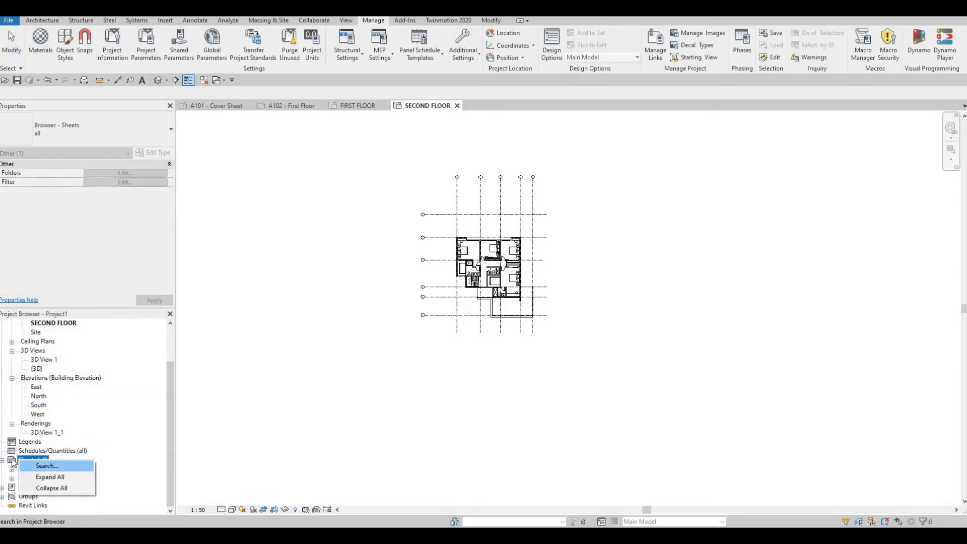
right_click(13, 461)
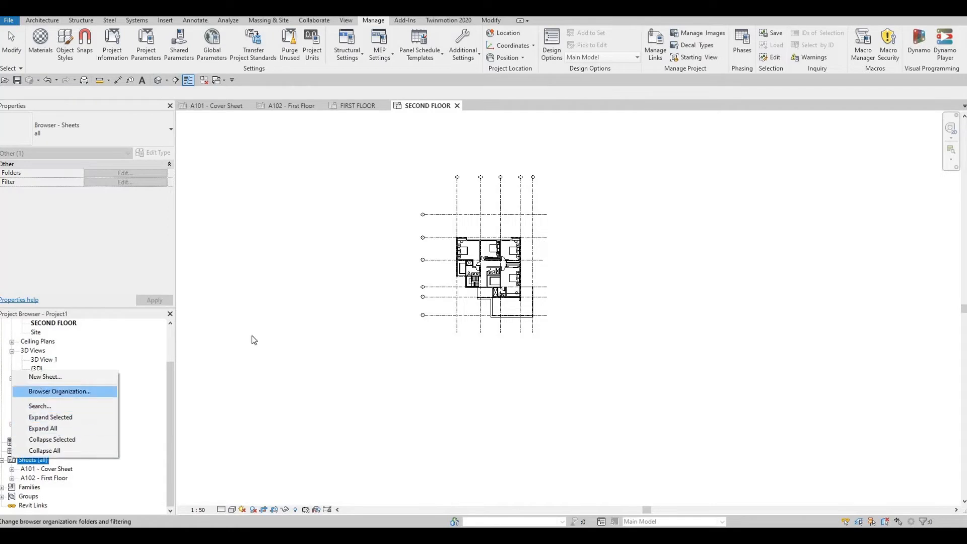
key(Return)
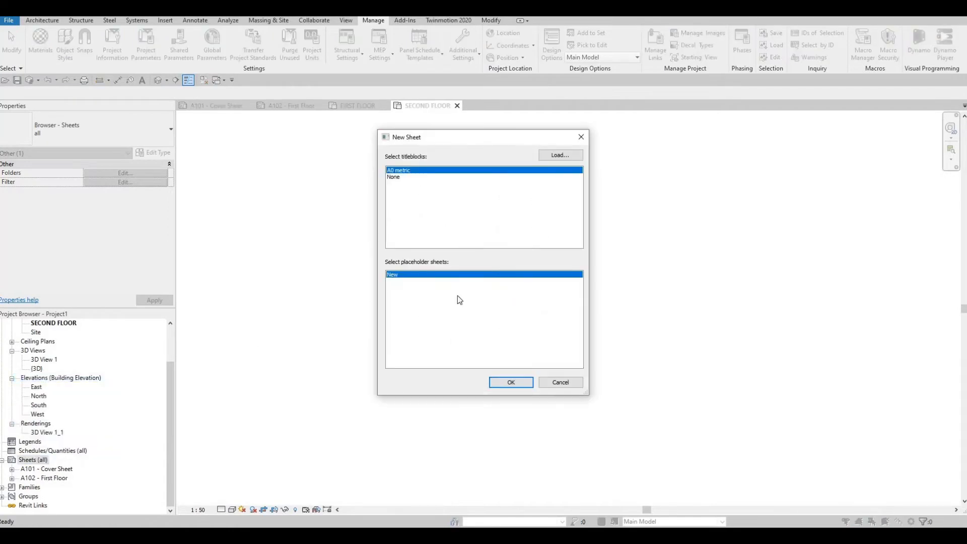
click(497, 384)
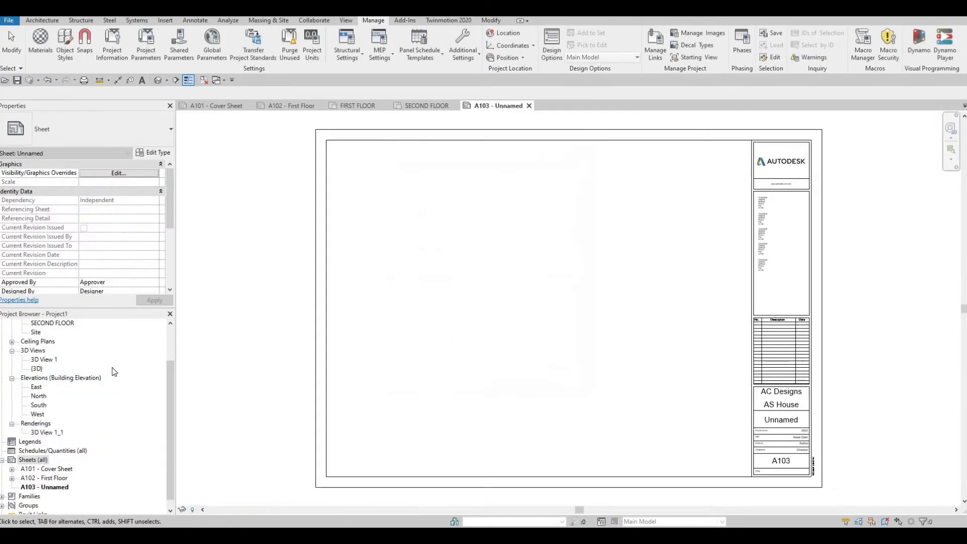
Step: Place the SECOND FLOOR plan near the middle of the new sheet's drawing area
scroll(47, 348, up, 1)
click(52, 341)
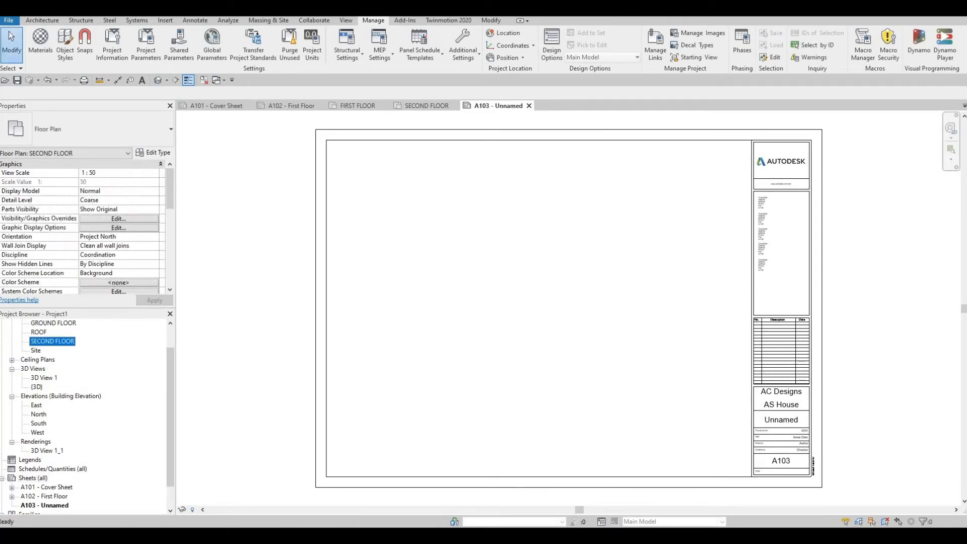
drag(527, 283, 539, 304)
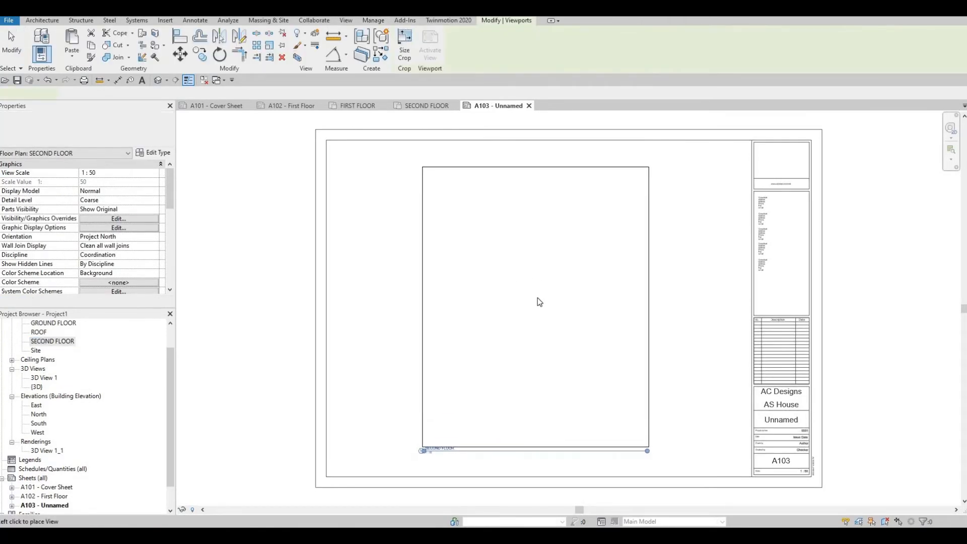
click(536, 298)
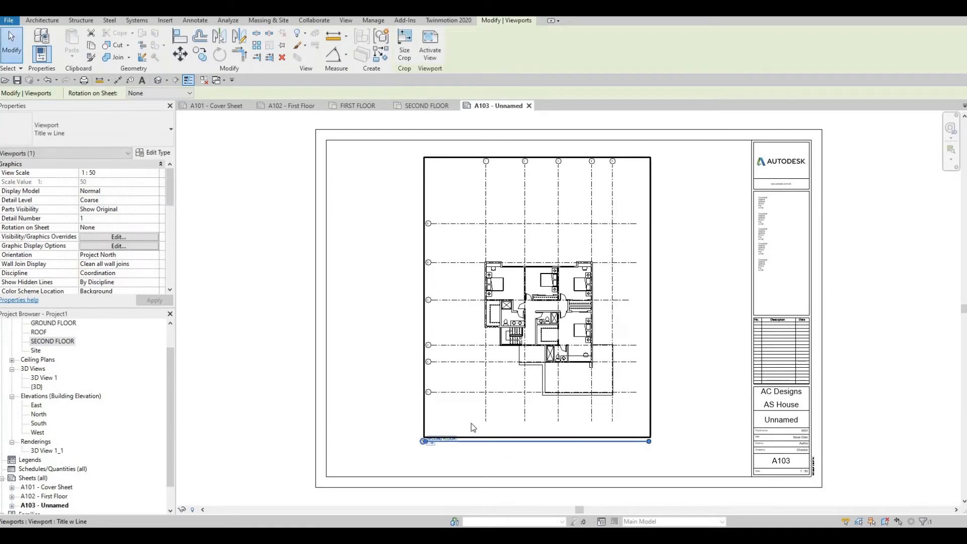
key(Escape)
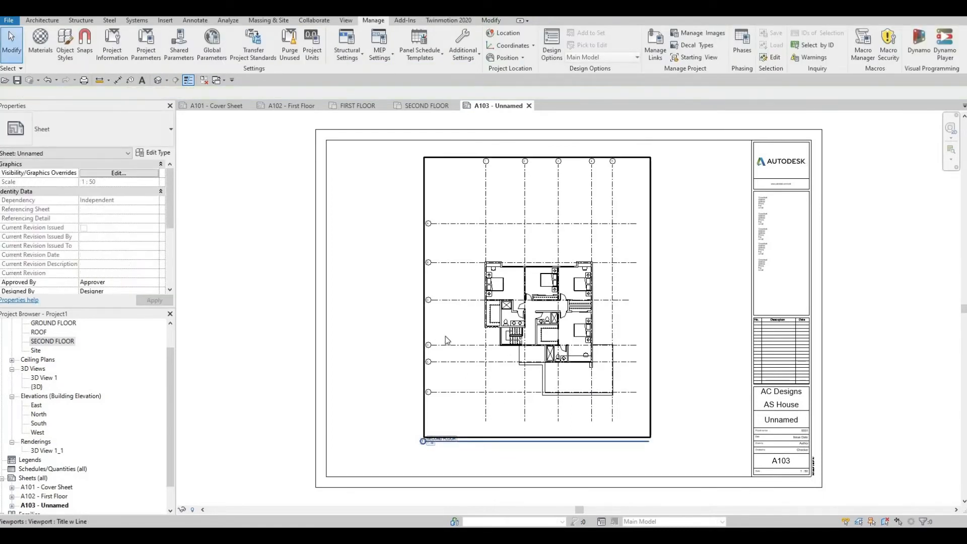
Step: Shorten the line of the SECOND FLOOR view title on sheet A103 to about the text's width
click(647, 441)
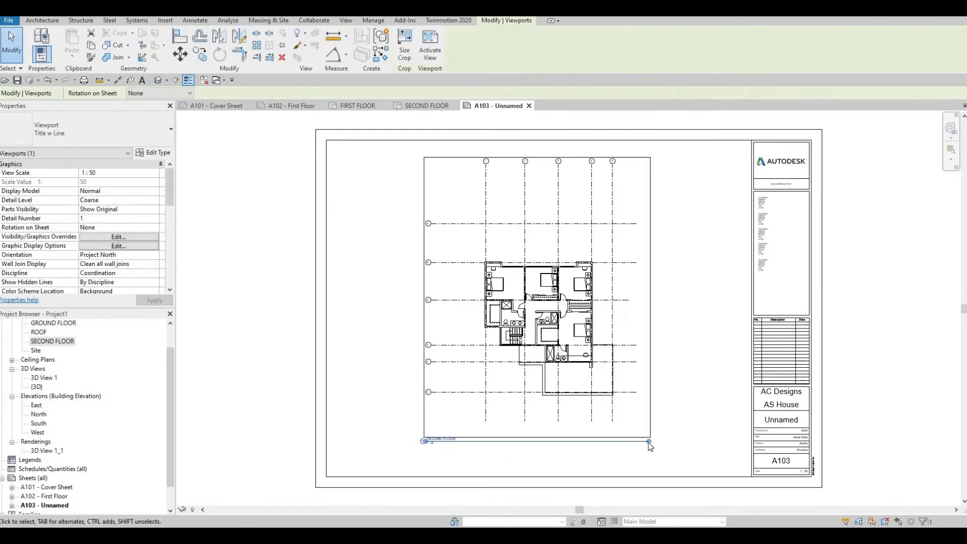
drag(465, 463, 452, 443)
scroll(441, 407, up, 1)
middle_drag(442, 407, 425, 354)
scroll(422, 353, down, 2)
scroll(492, 372, down, 2)
middle_drag(528, 380, 500, 408)
scroll(494, 371, down, 2)
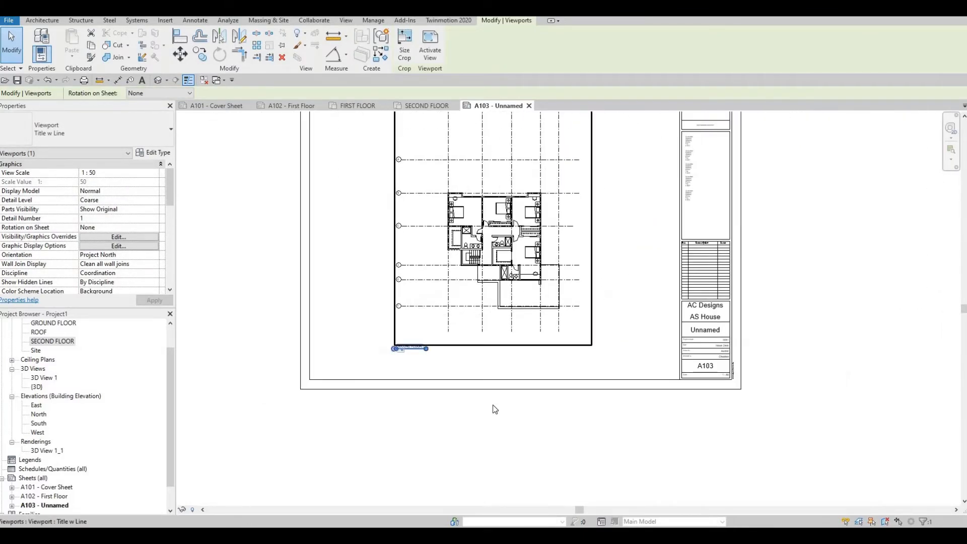
scroll(497, 414, down, 1)
middle_drag(558, 393, 559, 362)
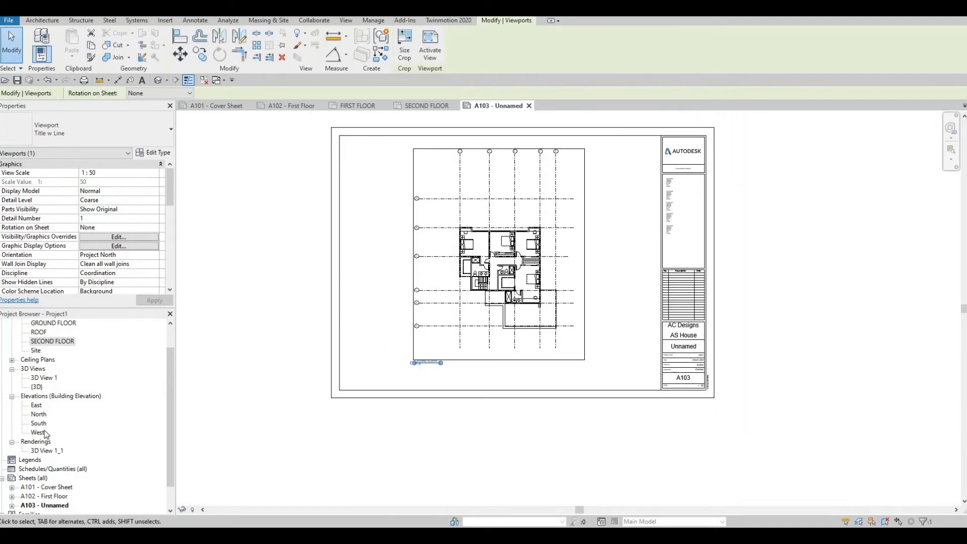
Step: Add another new sheet after A103 using the A0 metric titleblock
scroll(44, 434, down, 1)
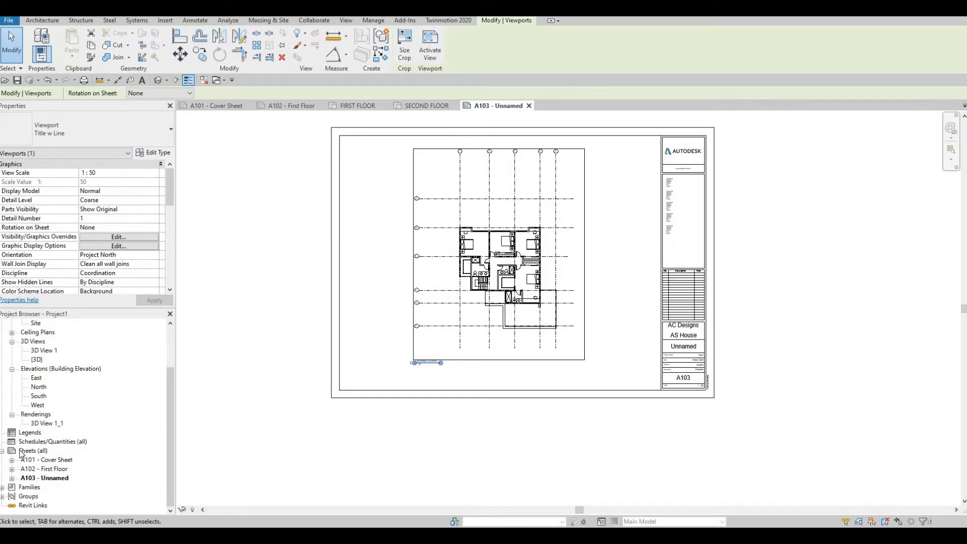
click(27, 450)
right_click(28, 451)
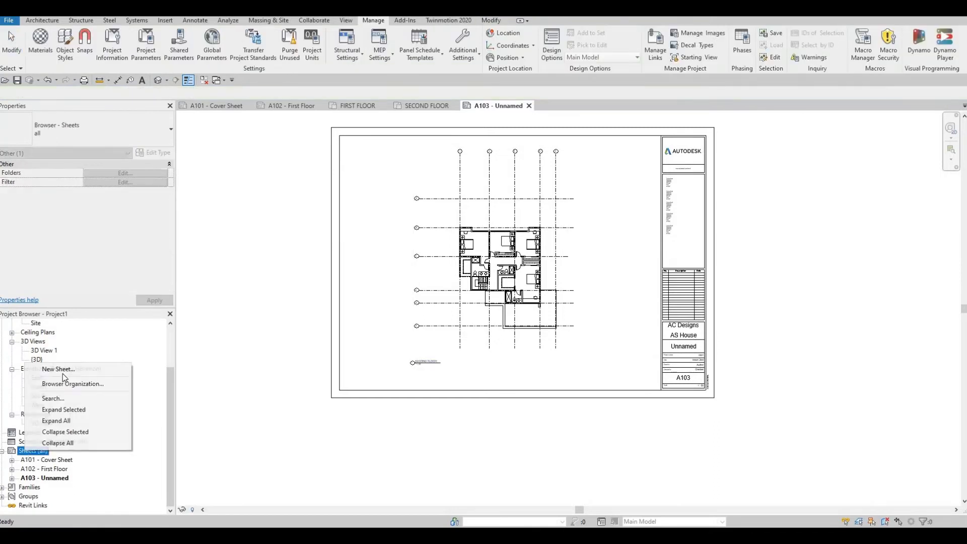
click(58, 369)
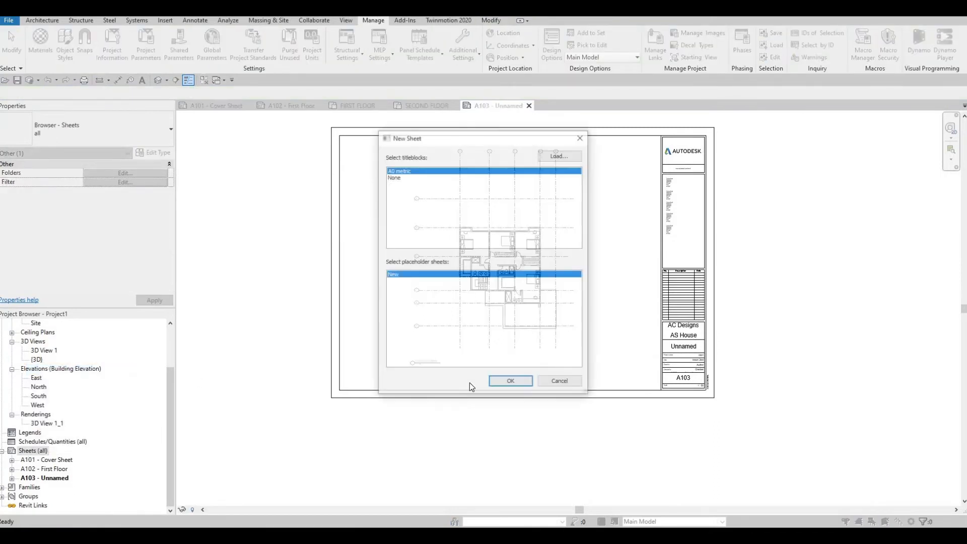
click(512, 383)
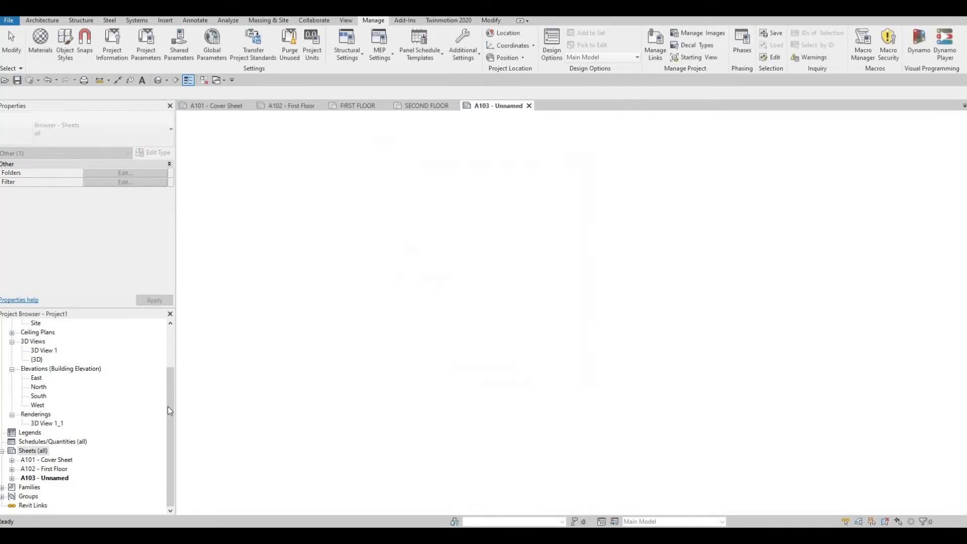
Step: Rename sheet A103 as Second Floor, keeping its sheet number
double_click(42, 479)
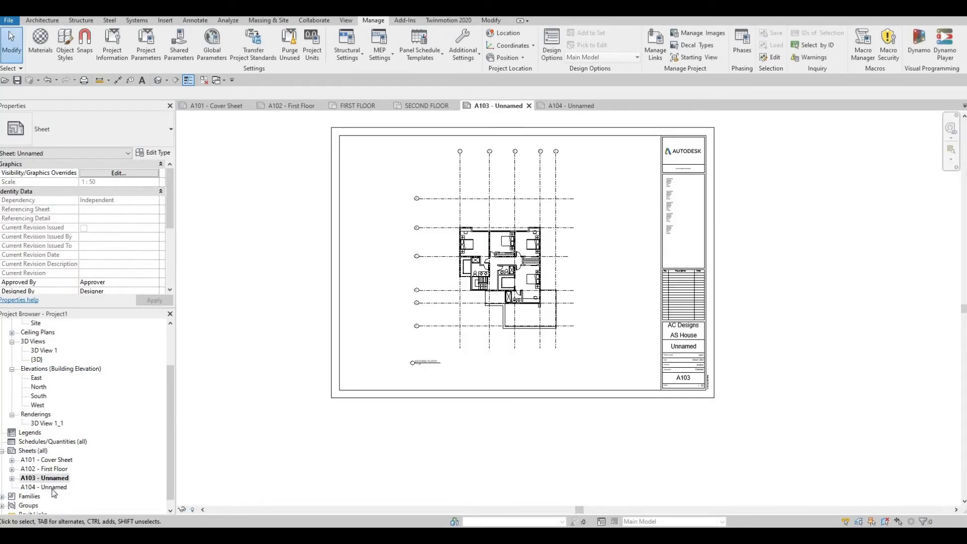
scroll(630, 415, up, 1)
scroll(686, 378, down, 1)
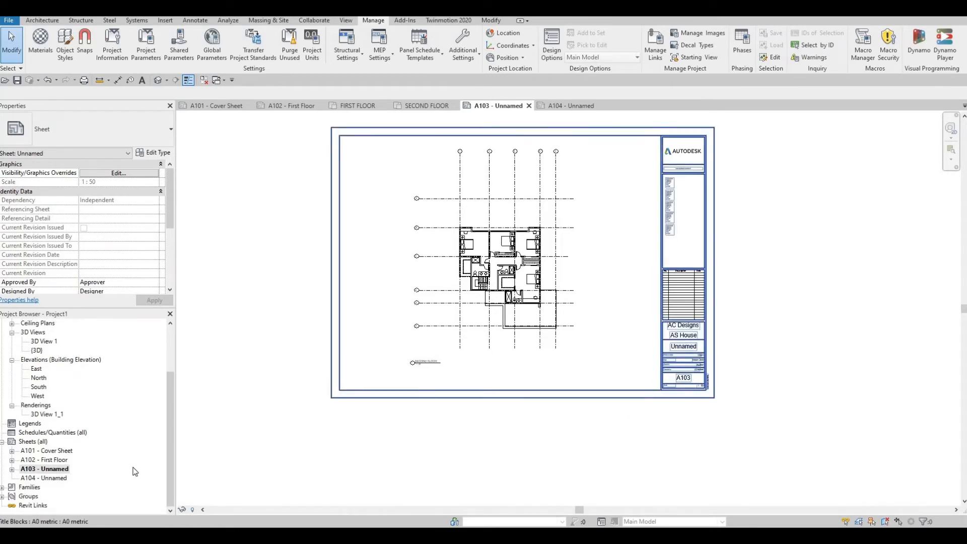
click(51, 470)
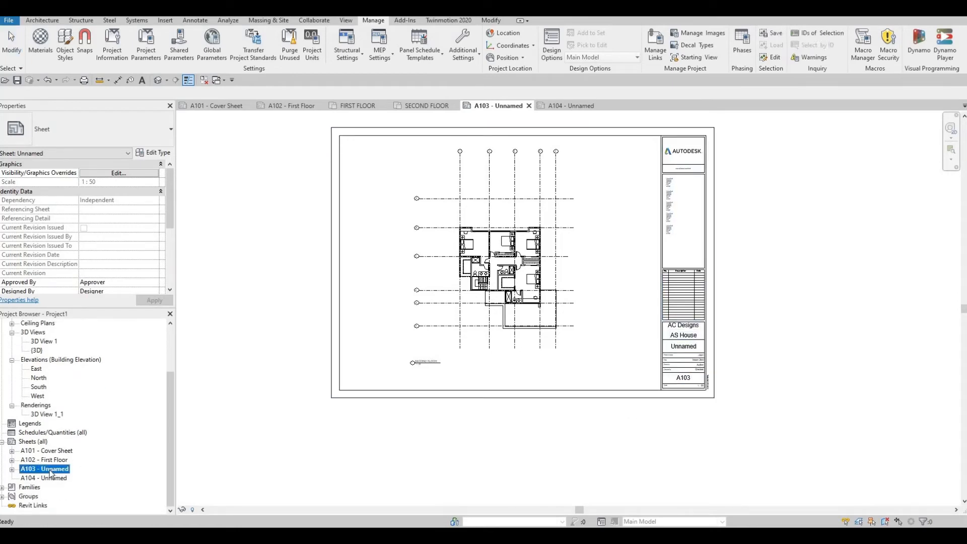
click(51, 469)
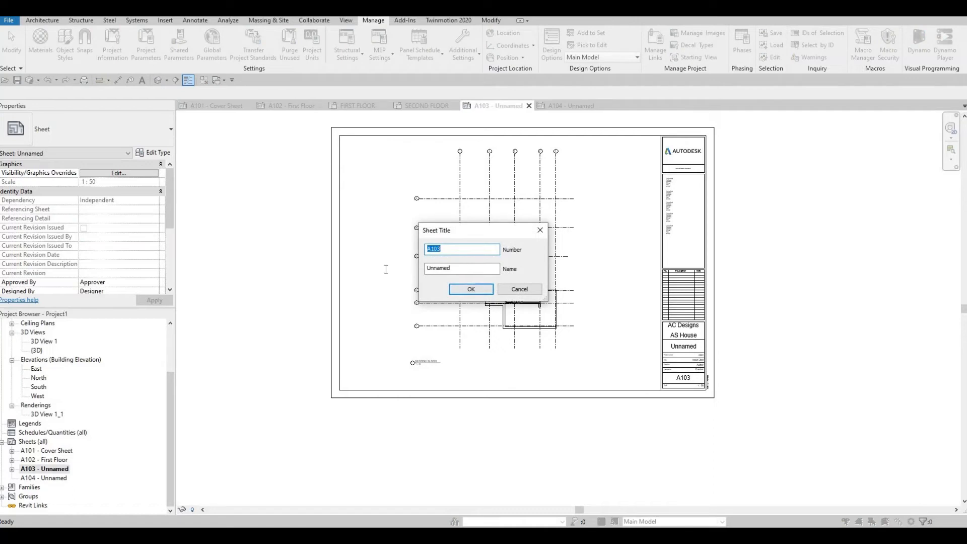
key(Tab)
text(S)
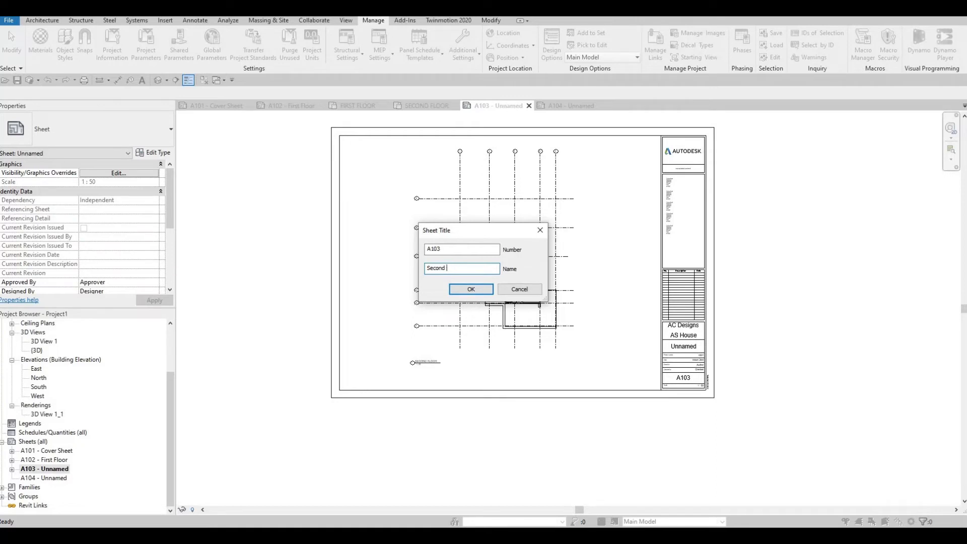
click(471, 291)
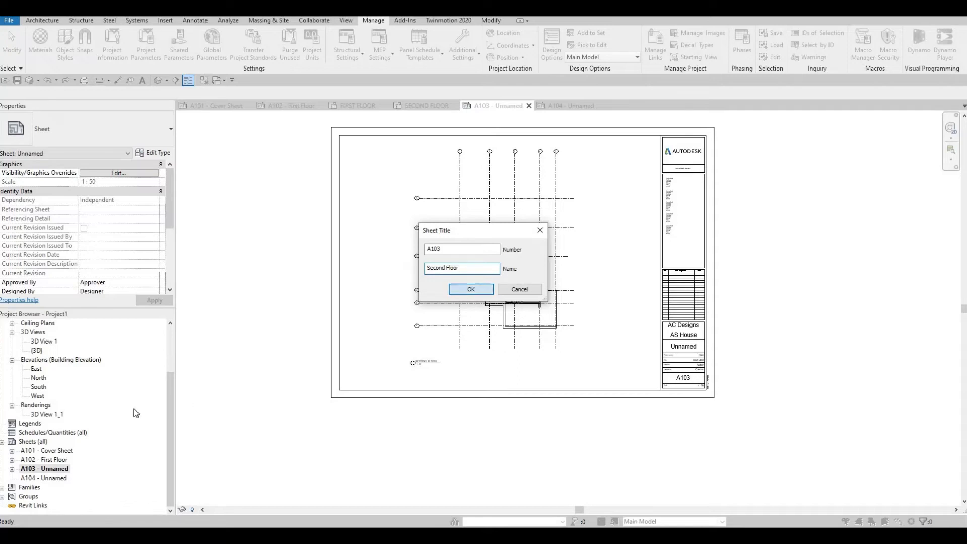
Step: Rename sheet A104 as Elevation, keeping its sheet number
click(50, 479)
key(F2)
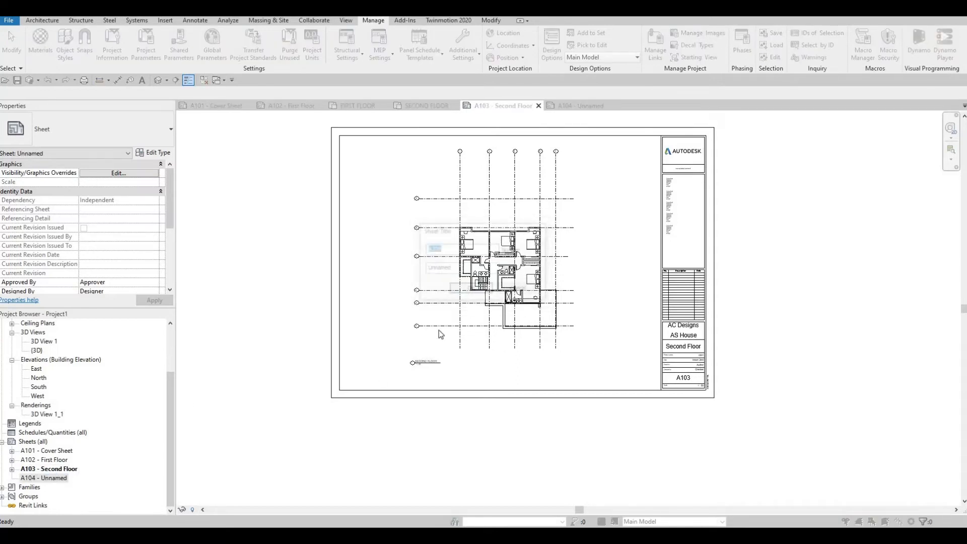
key(Tab)
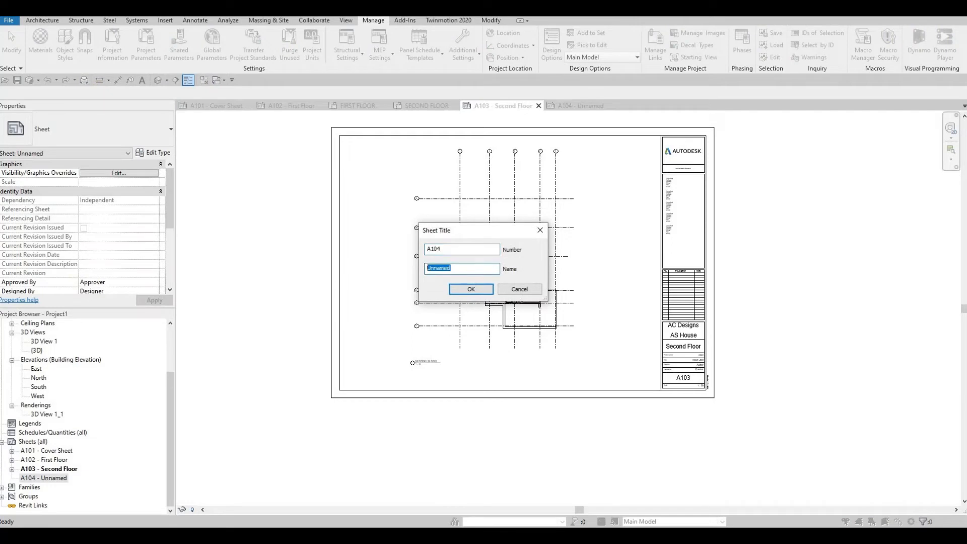
text(Elevation)
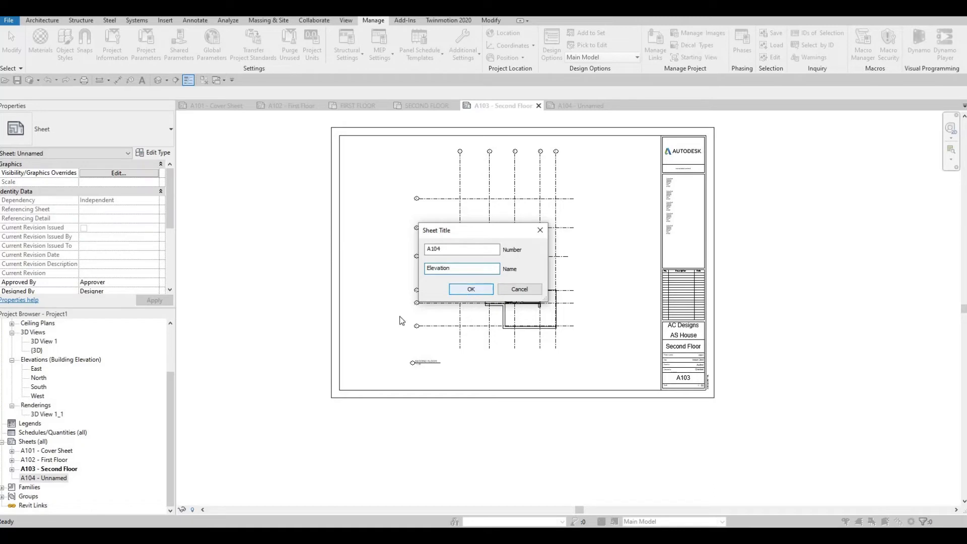
key(Return)
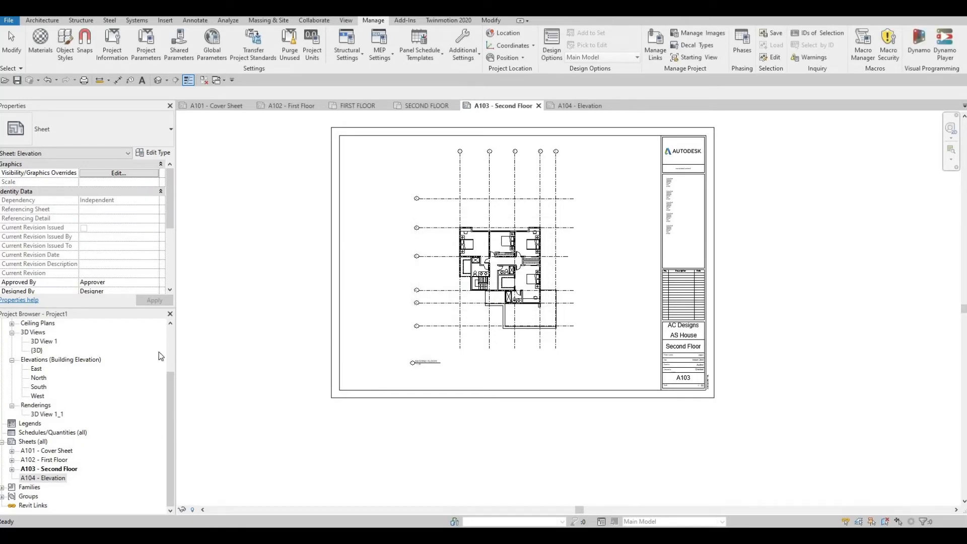
Step: Open the East building elevation and examine its overall extents
scroll(75, 377, up, 1)
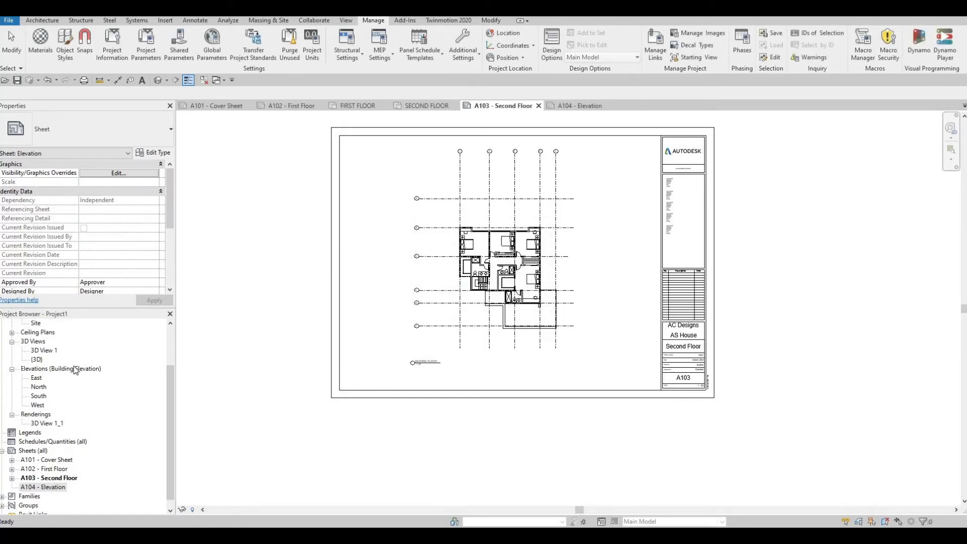
scroll(50, 398, up, 3)
double_click(36, 406)
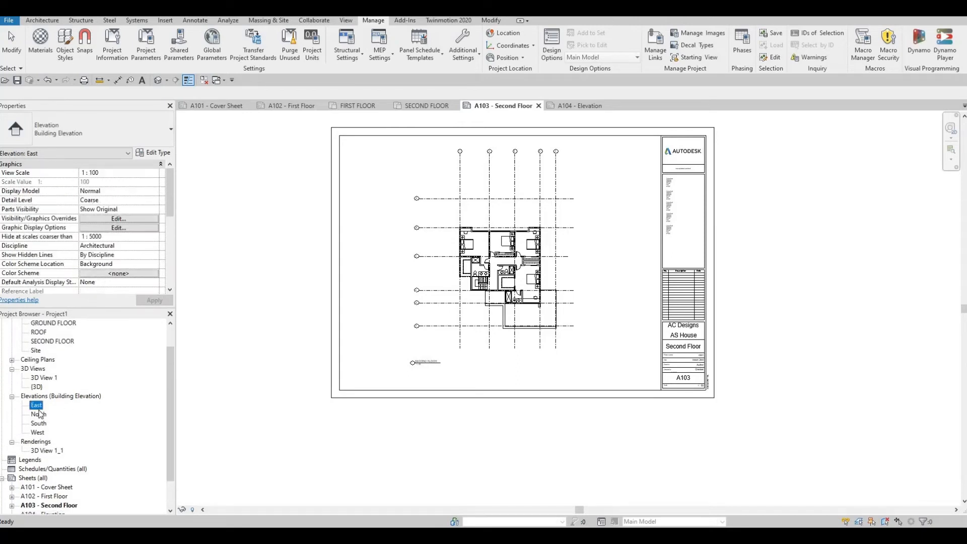
scroll(281, 392, down, 1)
middle_drag(348, 411, 419, 377)
scroll(418, 372, down, 1)
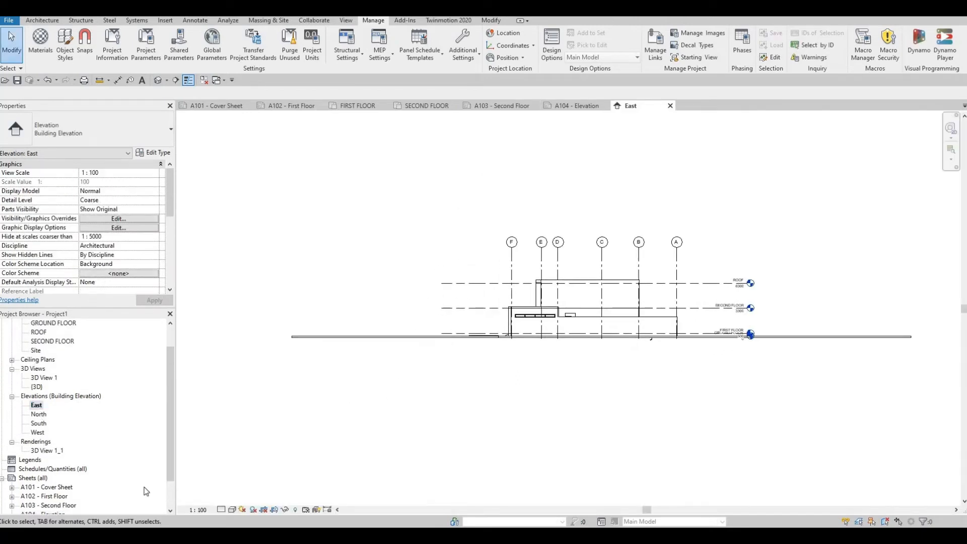
Step: Place the East elevation in the upper part of sheet A104's drawing area
scroll(65, 482, down, 2)
double_click(51, 478)
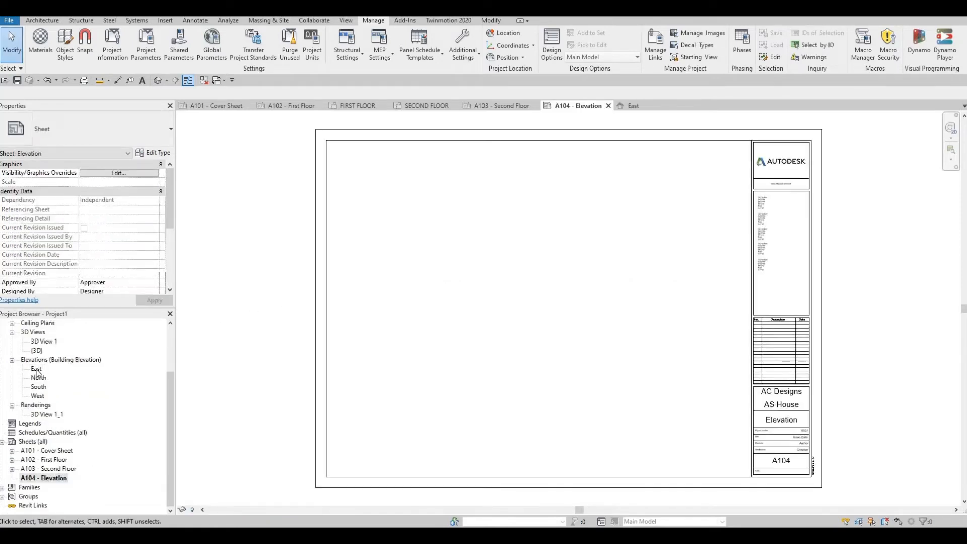
drag(36, 373, 561, 222)
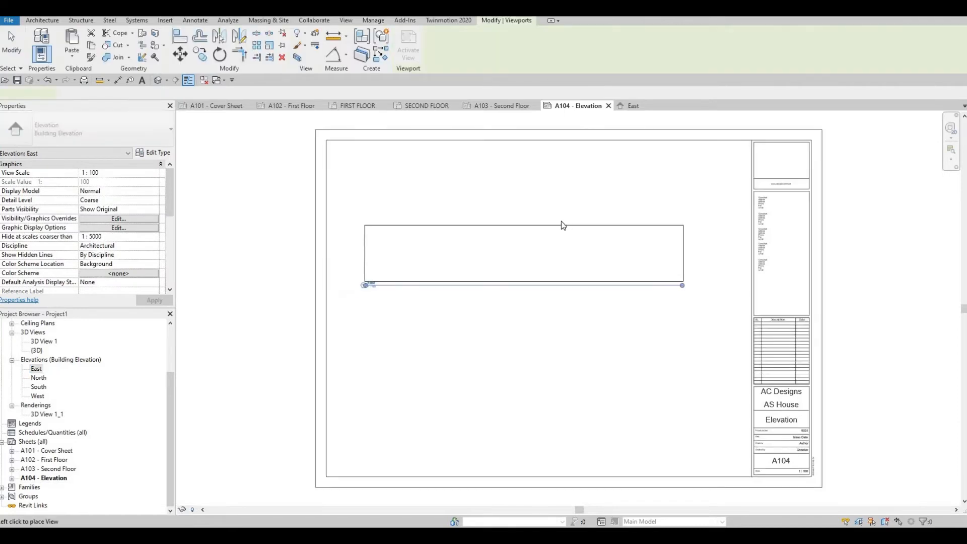
click(554, 232)
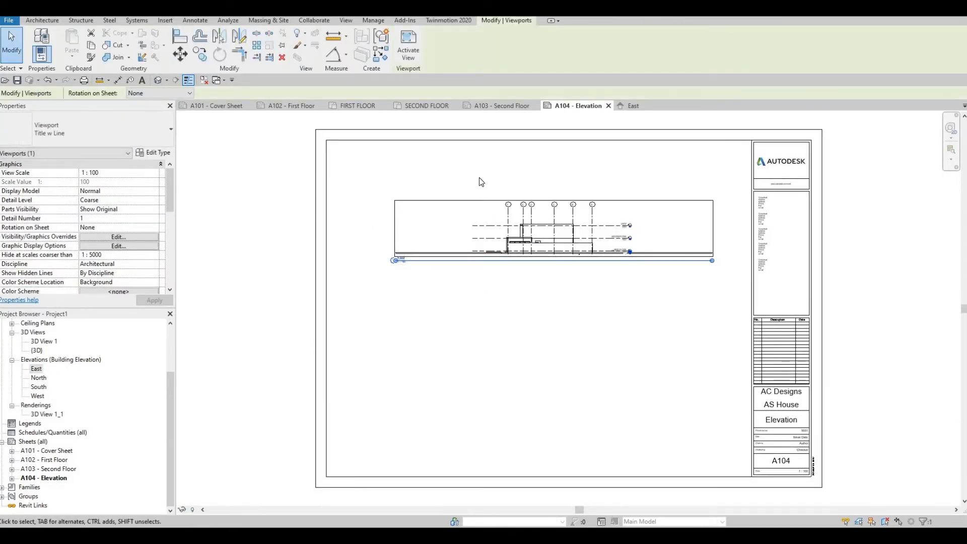
Step: Set the East elevation's scale to 1:50 and turn on its crop view with a visible crop region
click(634, 106)
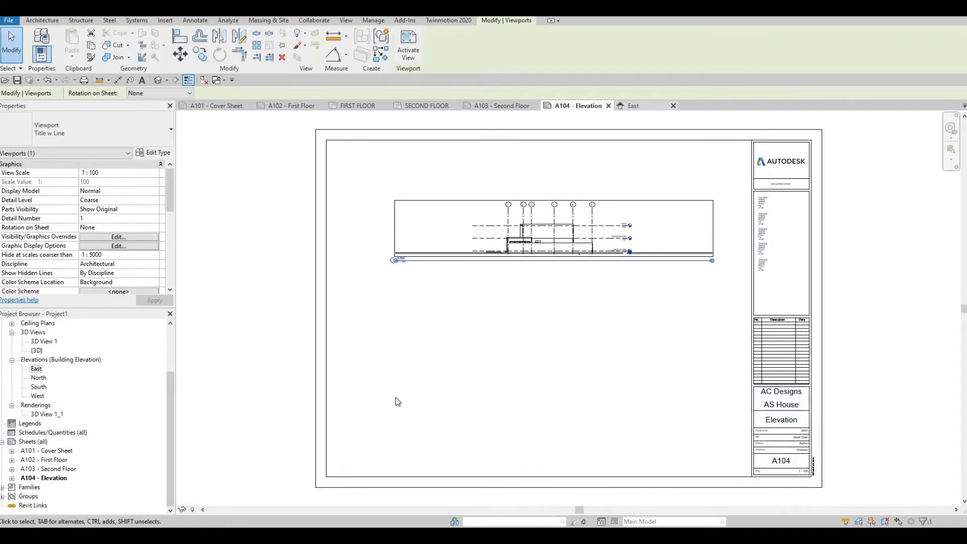
click(197, 510)
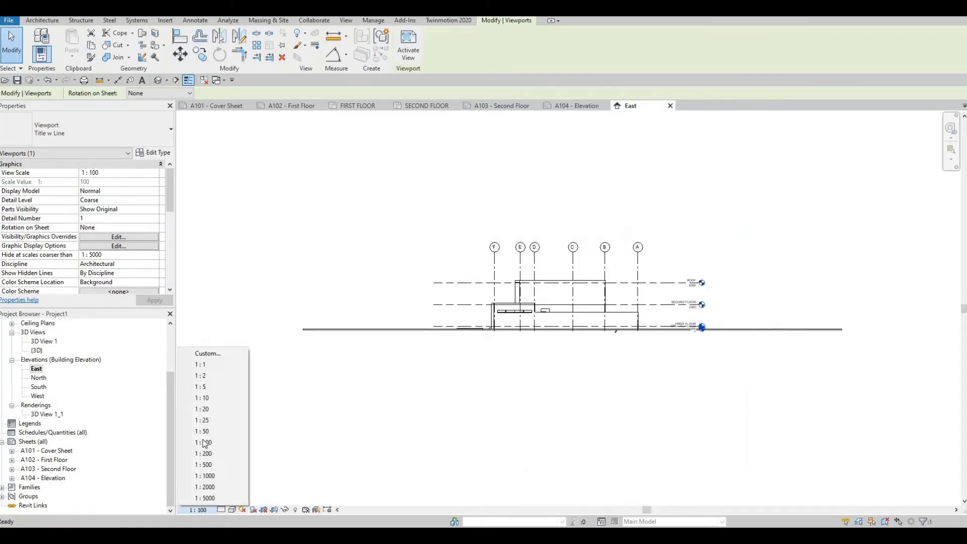
click(203, 431)
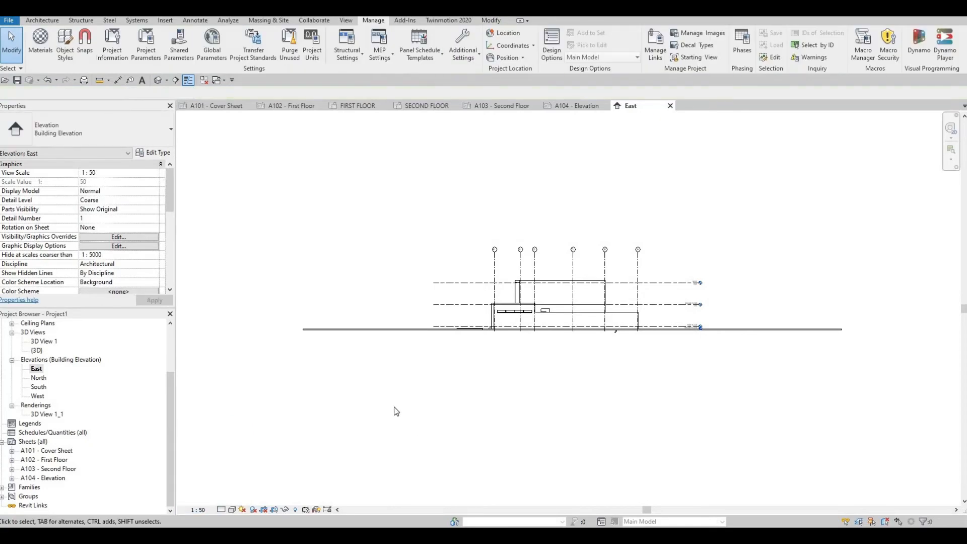
scroll(93, 214, down, 5)
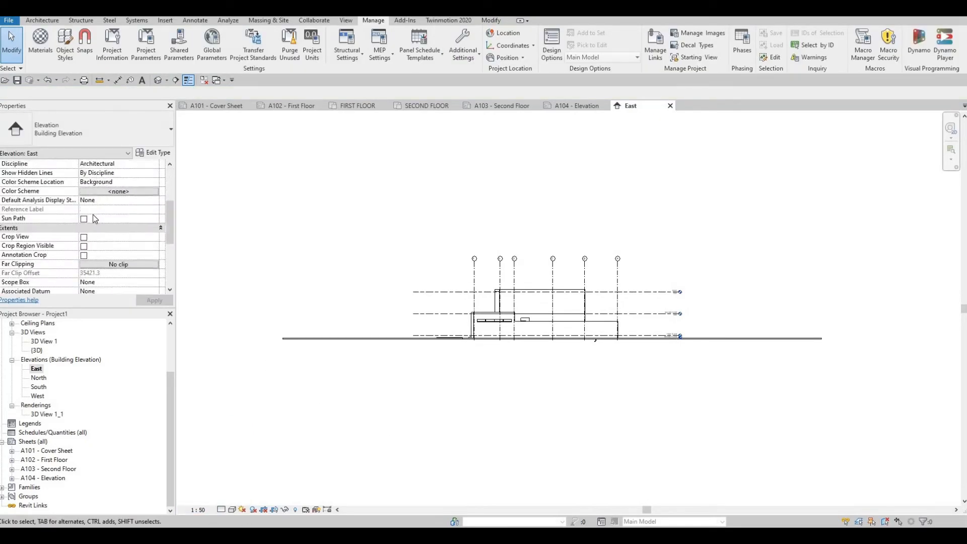
click(84, 219)
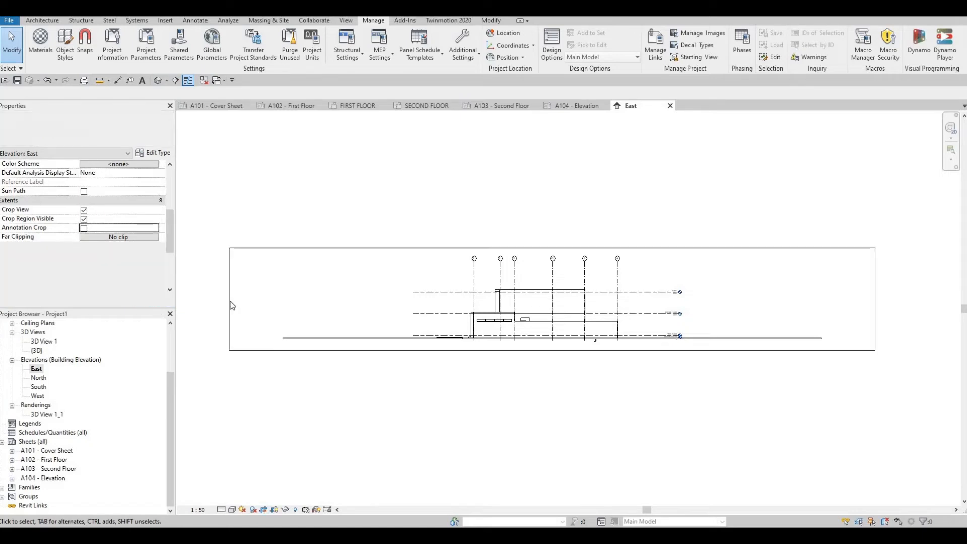
Step: Narrow the East elevation's crop region on both sides to just beyond grids F and A
click(230, 303)
drag(405, 302, 452, 302)
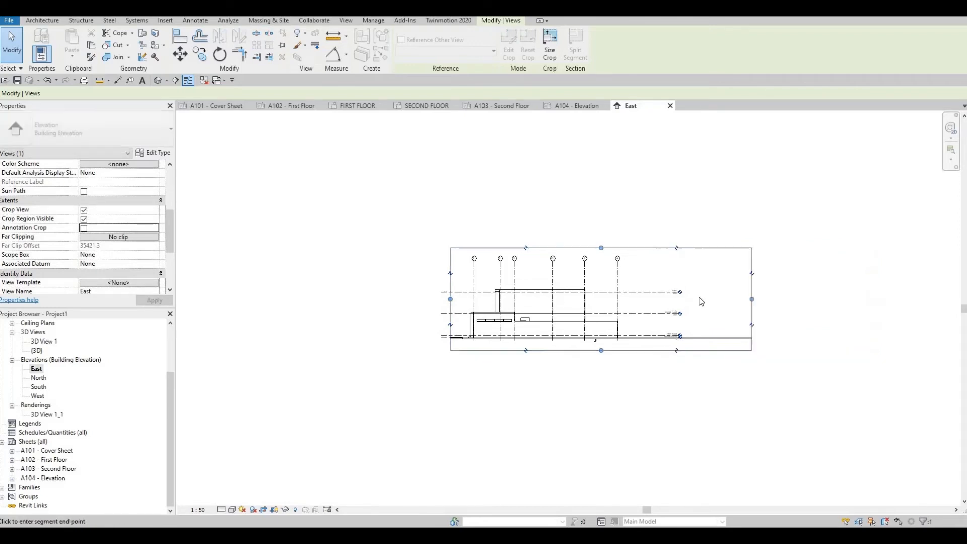
scroll(679, 302, up, 3)
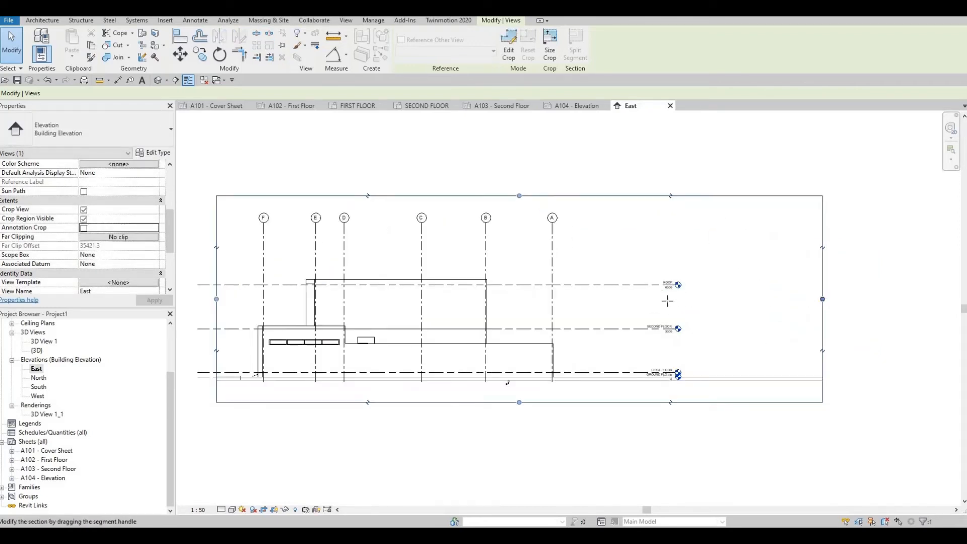
drag(637, 301, 625, 300)
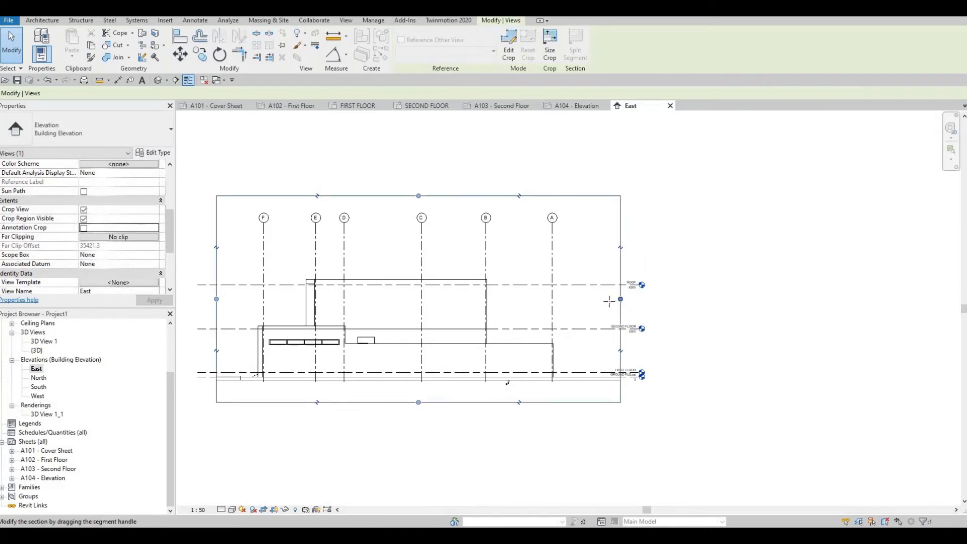
middle_drag(476, 299, 525, 287)
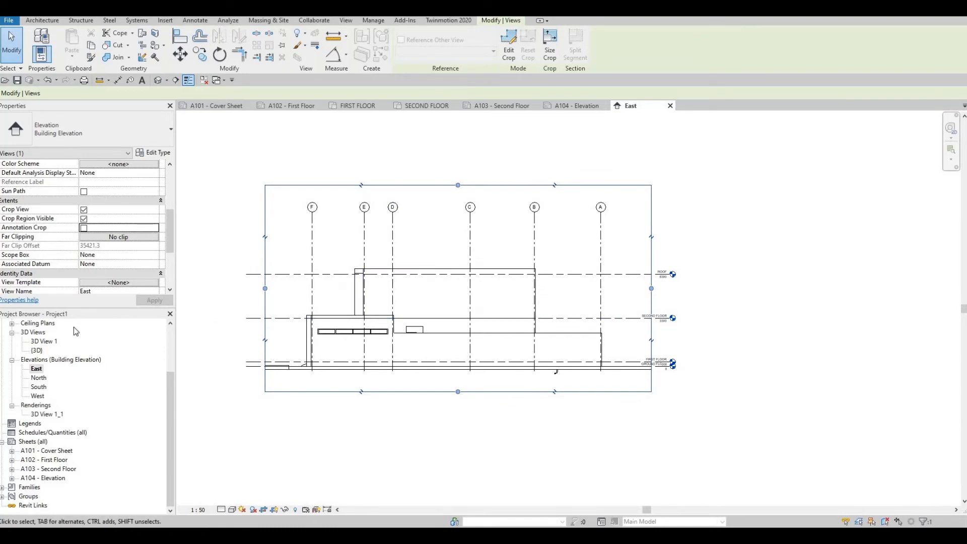
Step: Hide the East elevation's crop region while keeping the view cropped and annotation crop off
click(83, 226)
click(83, 227)
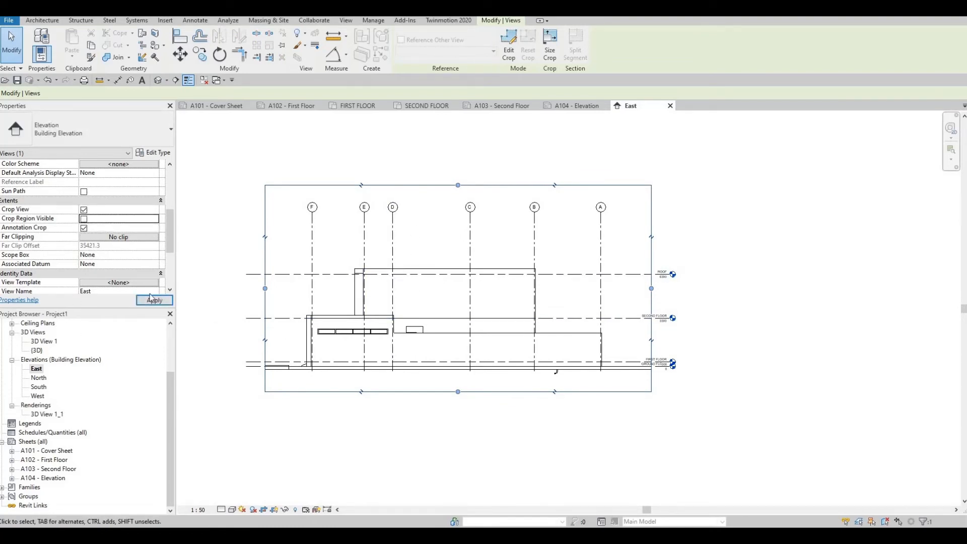
click(83, 218)
middle_drag(246, 292, 422, 252)
scroll(422, 253, down, 3)
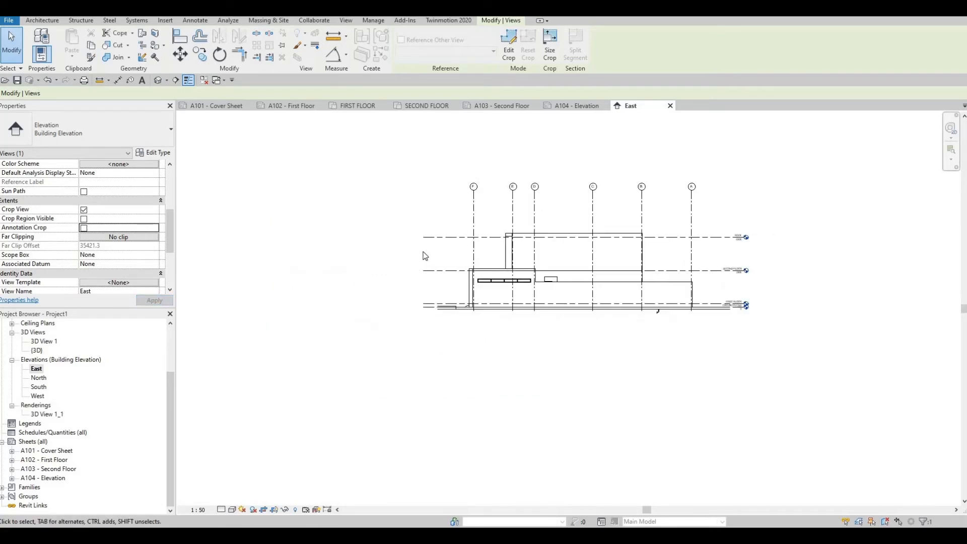
Step: Move the East elevation on sheet A104 off the titleblock into the upper middle of the drawing area
click(581, 106)
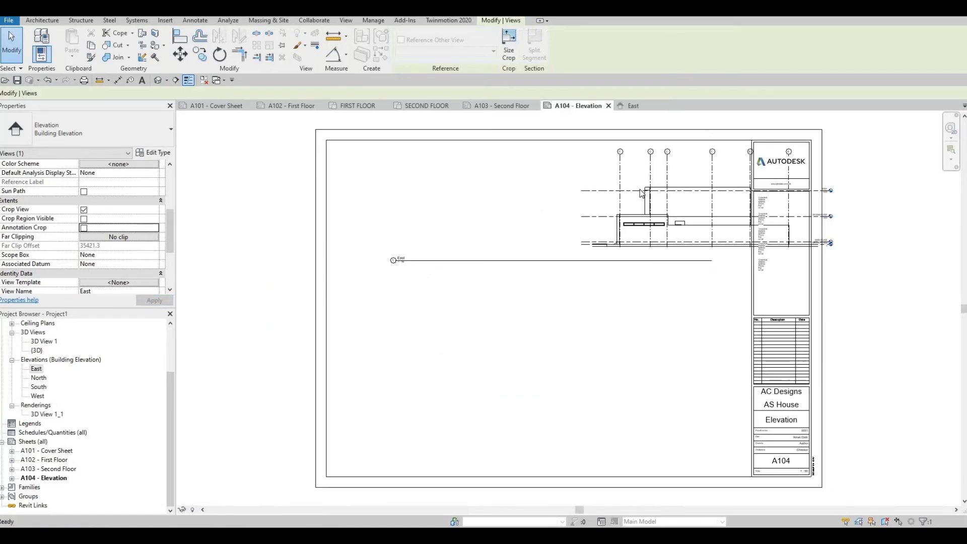
drag(510, 209, 406, 270)
click(364, 274)
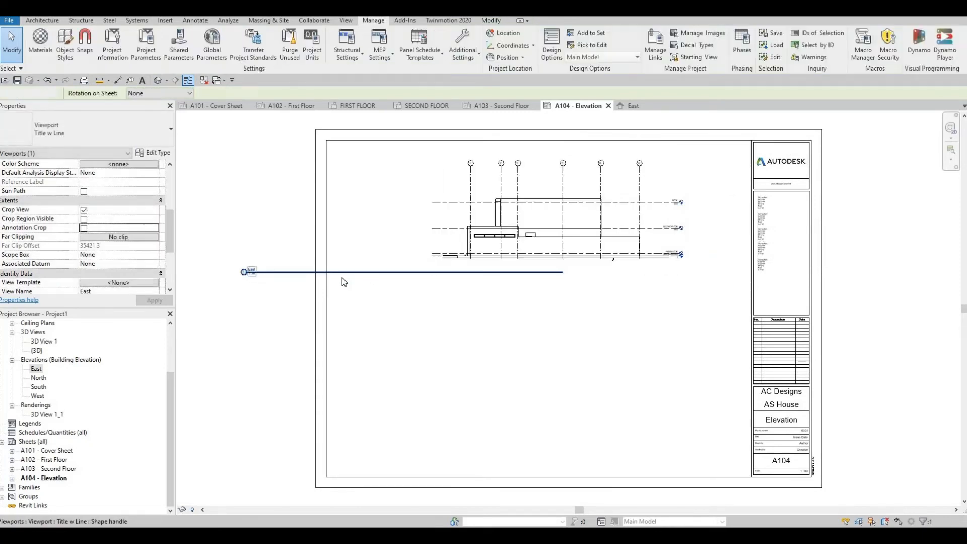
click(466, 253)
key(Escape)
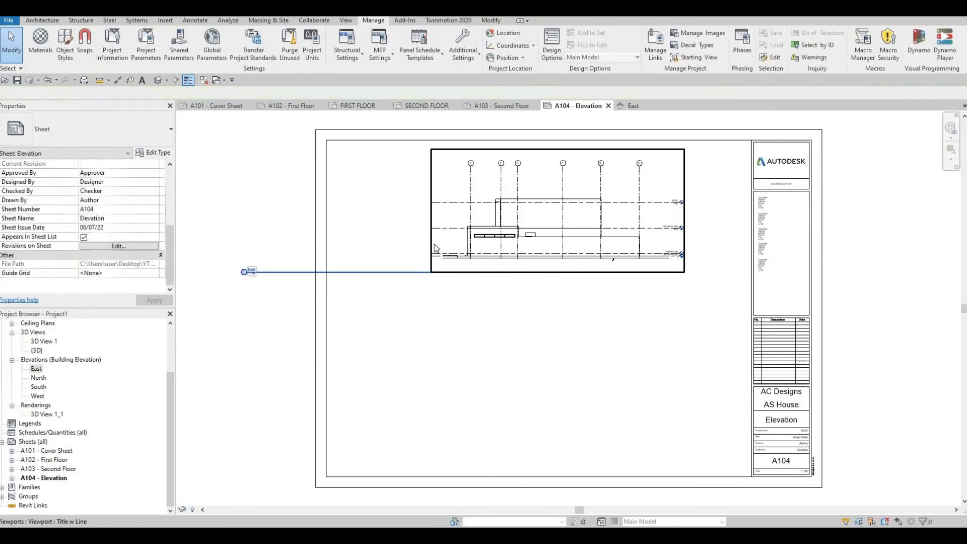
Step: Move the East view title just below the elevation's lower-left corner and shorten its line to about the text's width
click(349, 273)
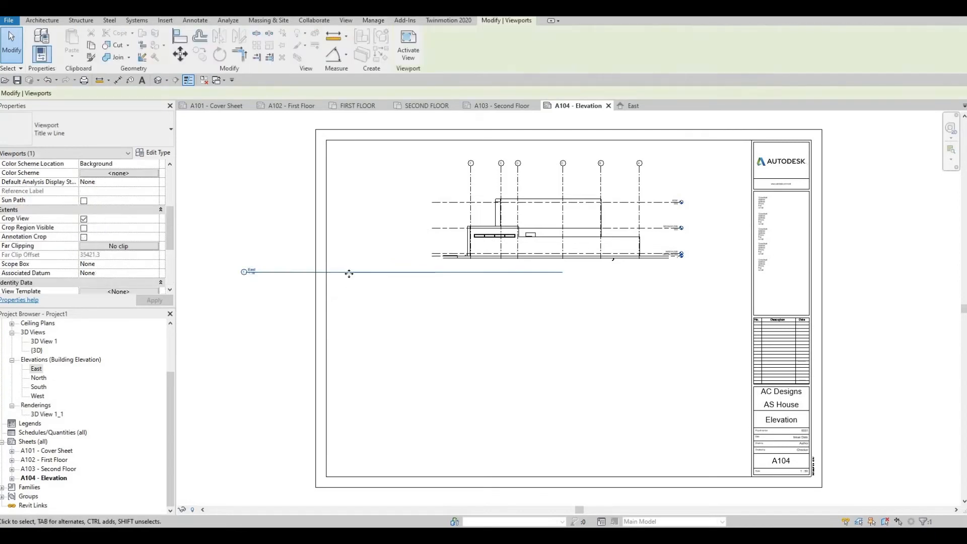
drag(514, 285, 538, 279)
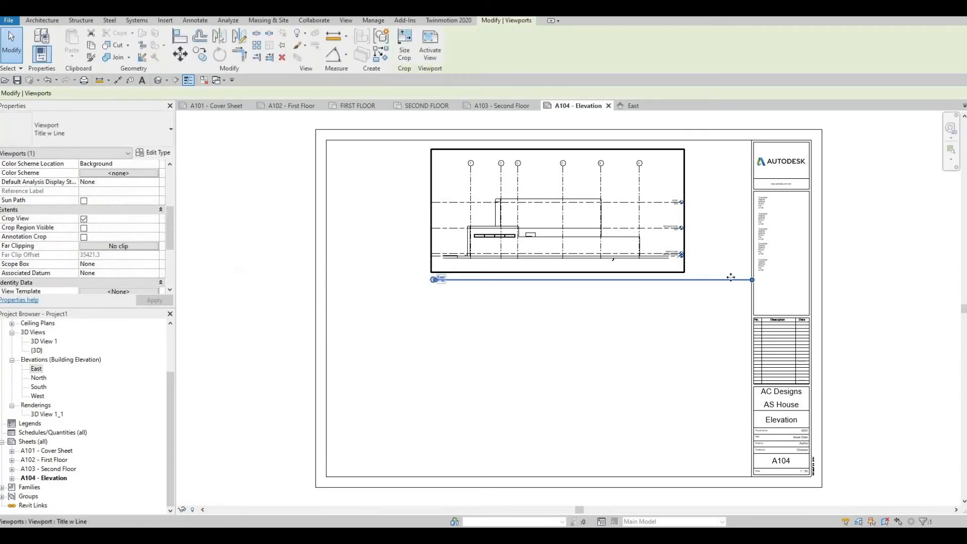
click(750, 280)
drag(751, 282, 449, 308)
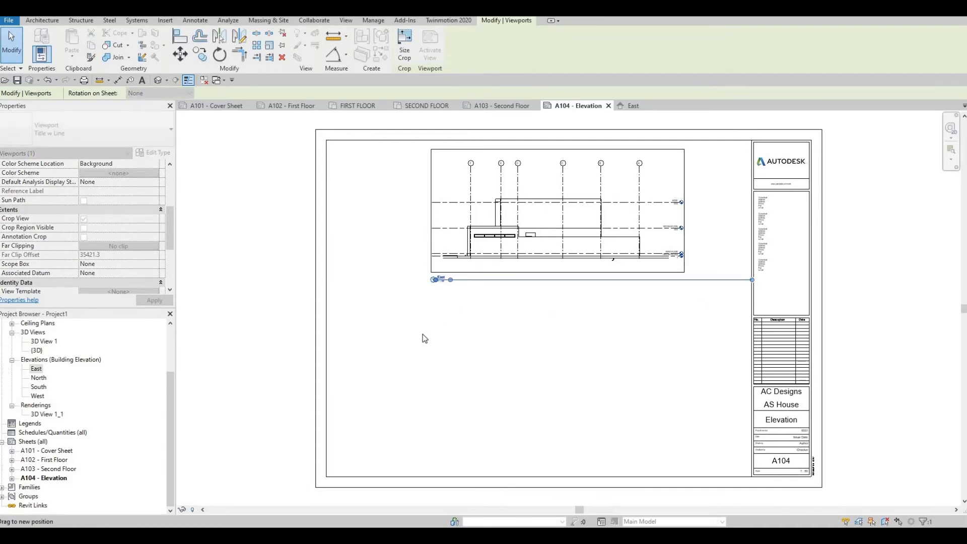
click(475, 318)
middle_drag(466, 315, 441, 261)
scroll(441, 261, down, 1)
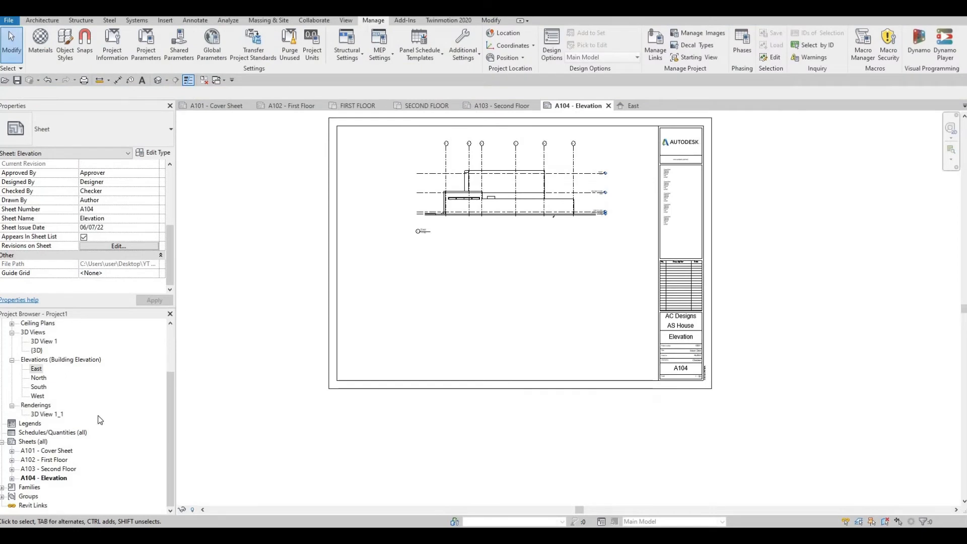
Step: Open the North elevation and set its view scale to 1:50
double_click(39, 377)
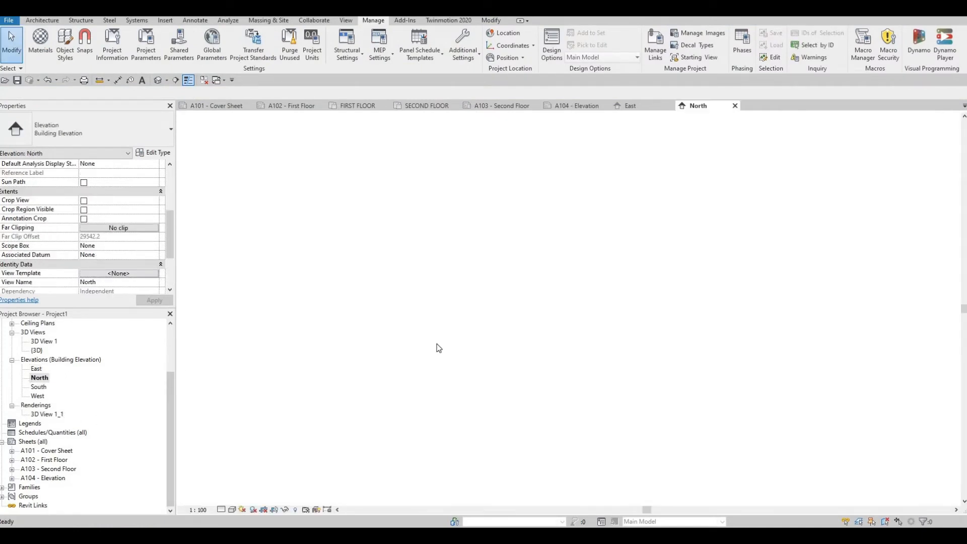
click(197, 510)
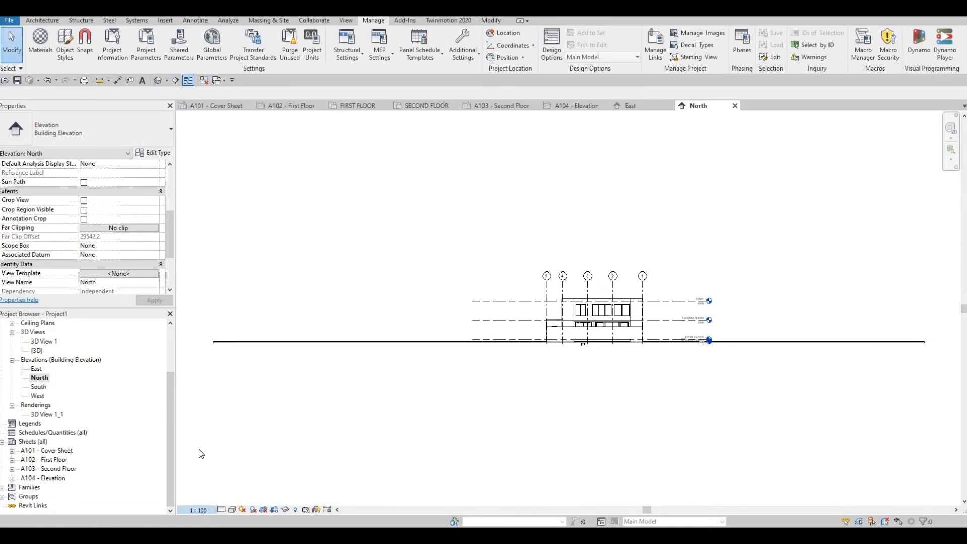
click(202, 431)
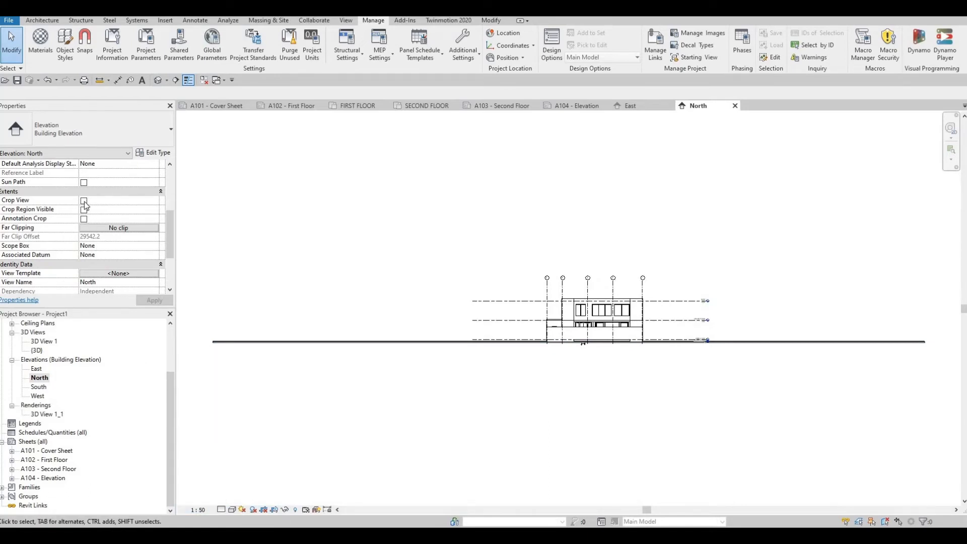
Step: Turn on the crop view, crop region visibility and annotation crop for the North elevation
click(84, 201)
click(84, 209)
click(83, 218)
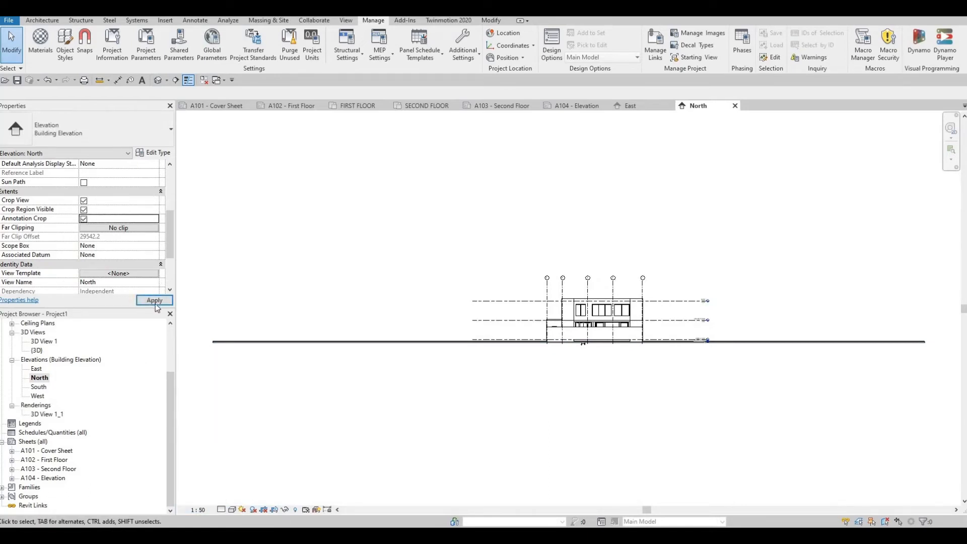
scroll(329, 294, down, 3)
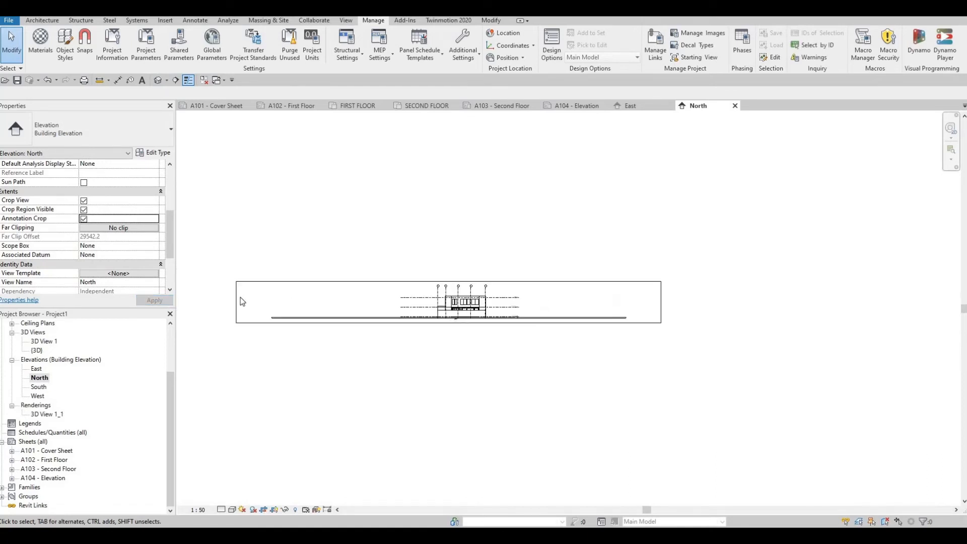
Step: Narrow the North elevation's crop region on both sides to just beyond grids 5 and 1
click(239, 304)
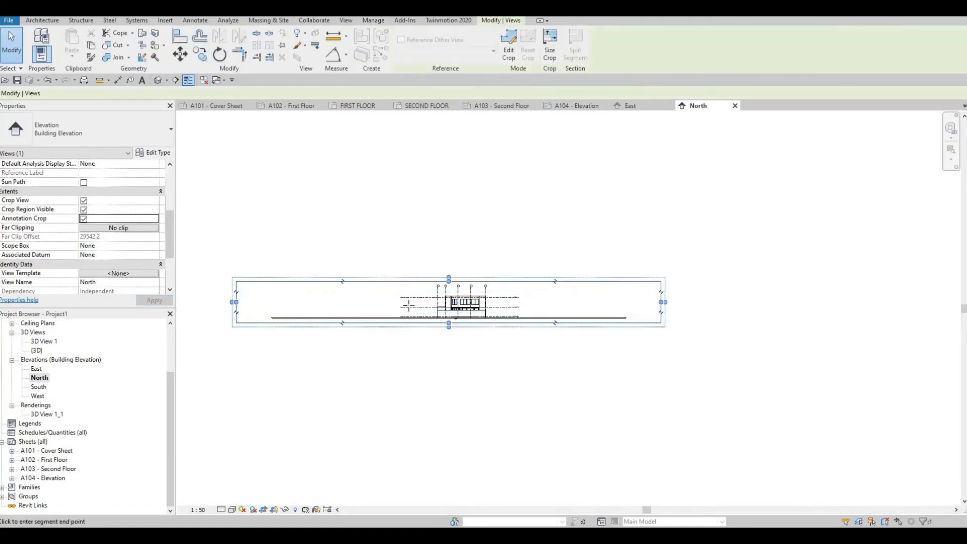
drag(415, 306, 426, 304)
scroll(522, 299, up, 2)
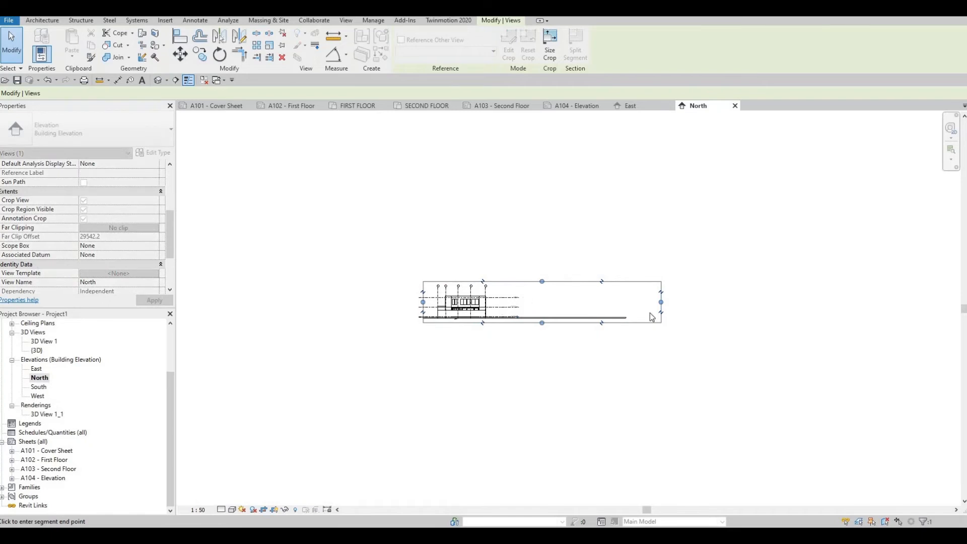
scroll(649, 313, up, 1)
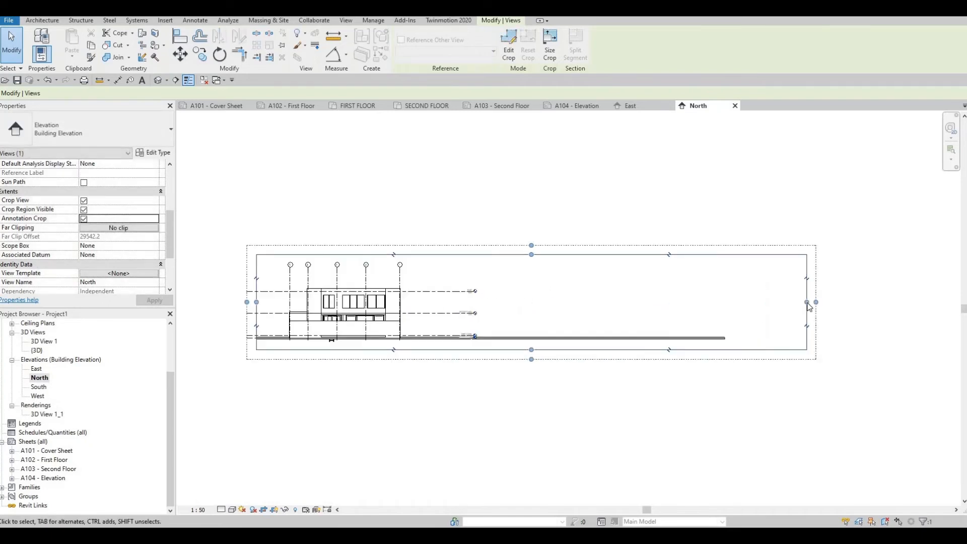
click(435, 304)
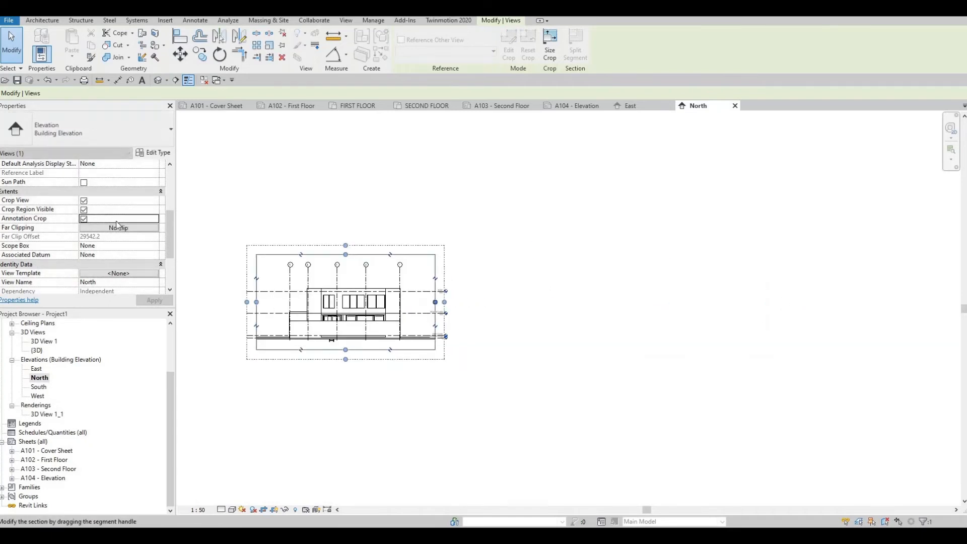
Step: Hide the North elevation's crop region and turn off its annotation crop, keeping the view cropped
click(84, 218)
click(84, 219)
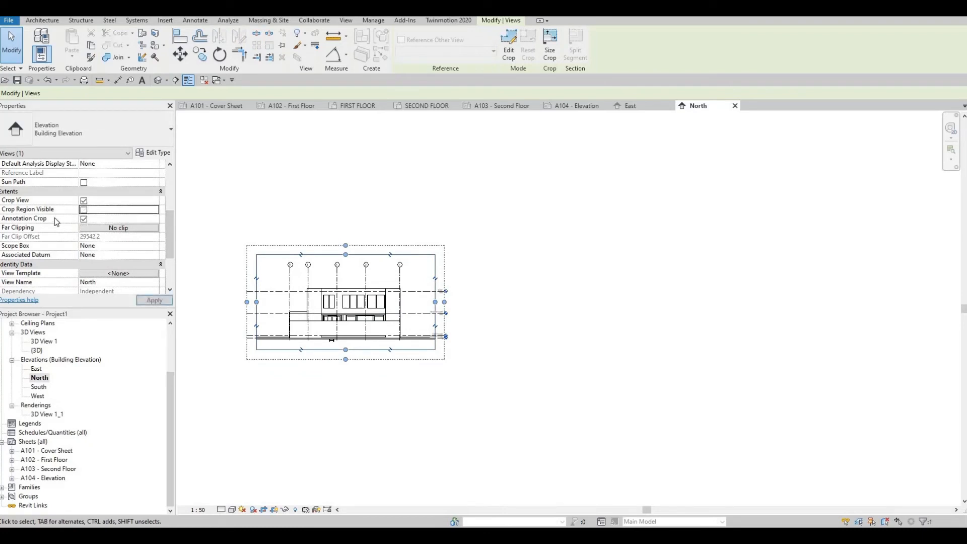
click(84, 210)
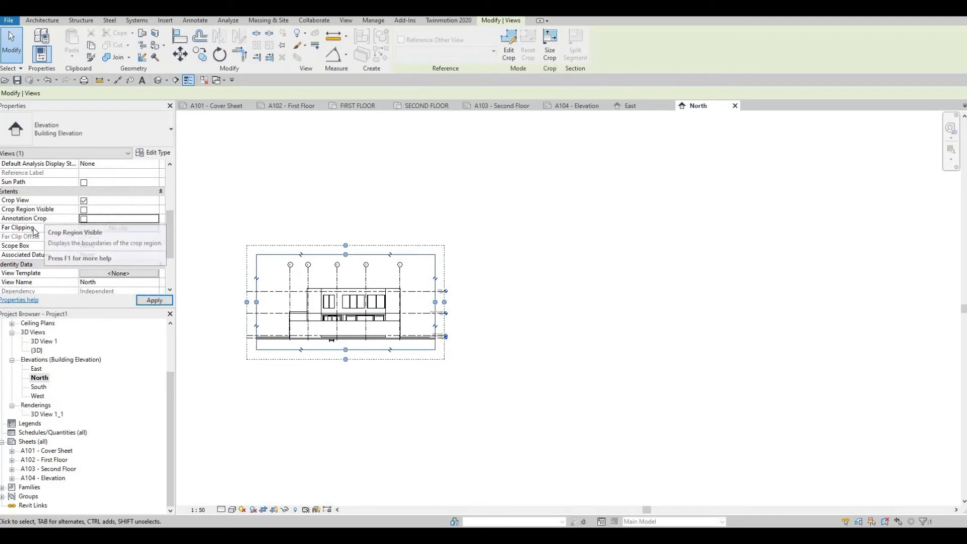
click(153, 300)
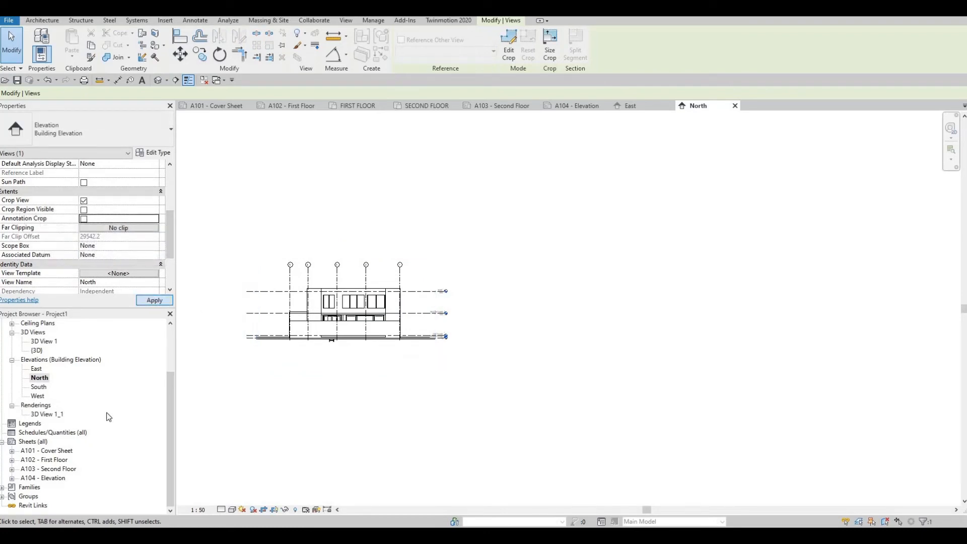
Step: Place the North elevation on sheet A104 below the East elevation
double_click(41, 478)
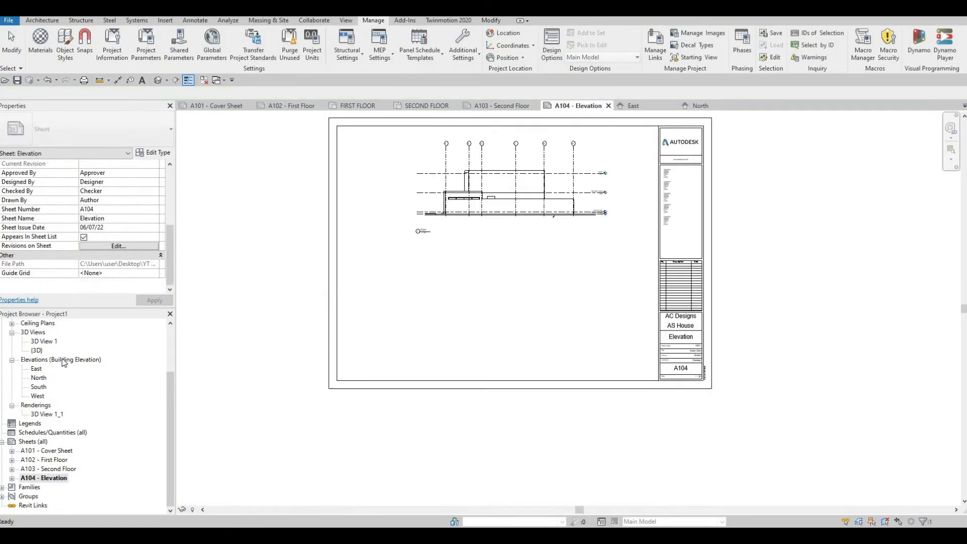
click(39, 378)
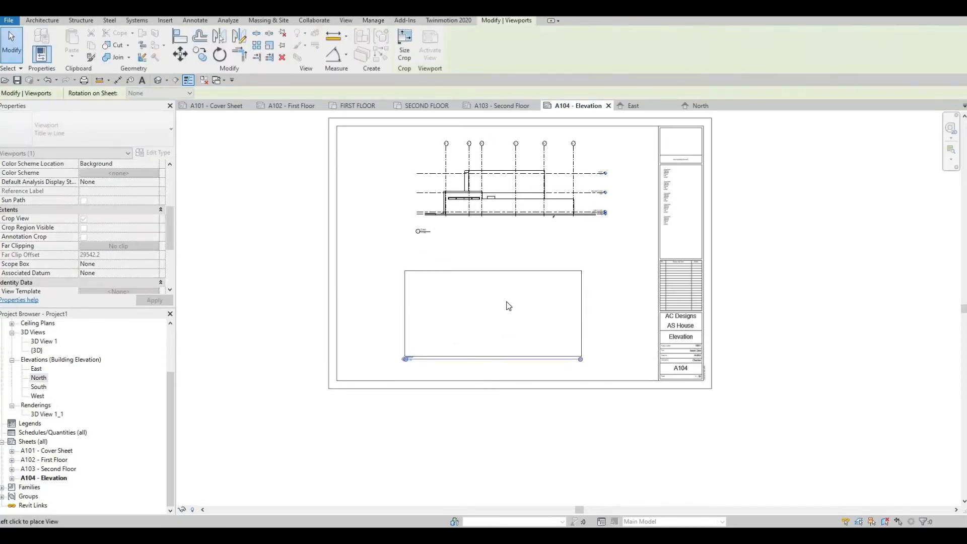
click(487, 342)
scroll(454, 346, up, 6)
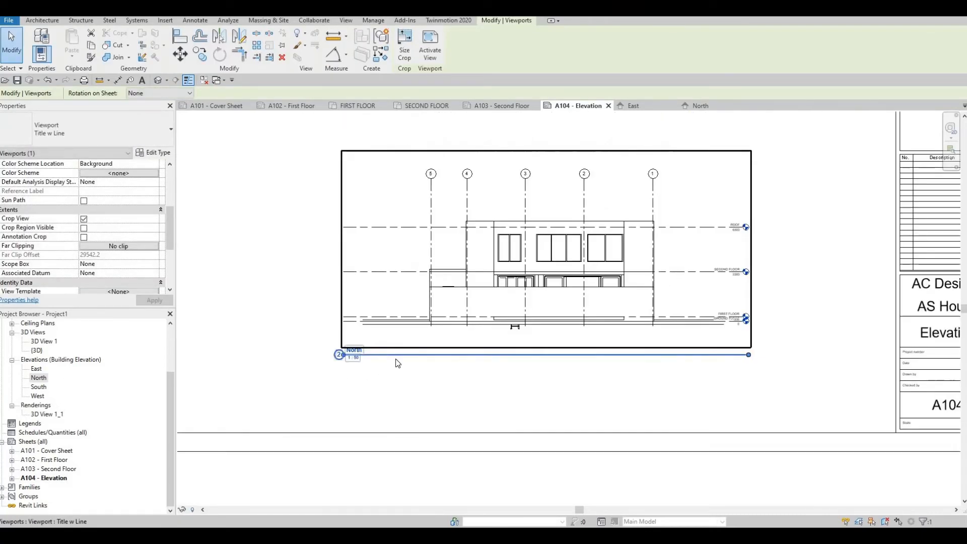
Step: Shorten the North view title's line on sheet A104 to about the width of its text
click(481, 374)
scroll(531, 316, down, 2)
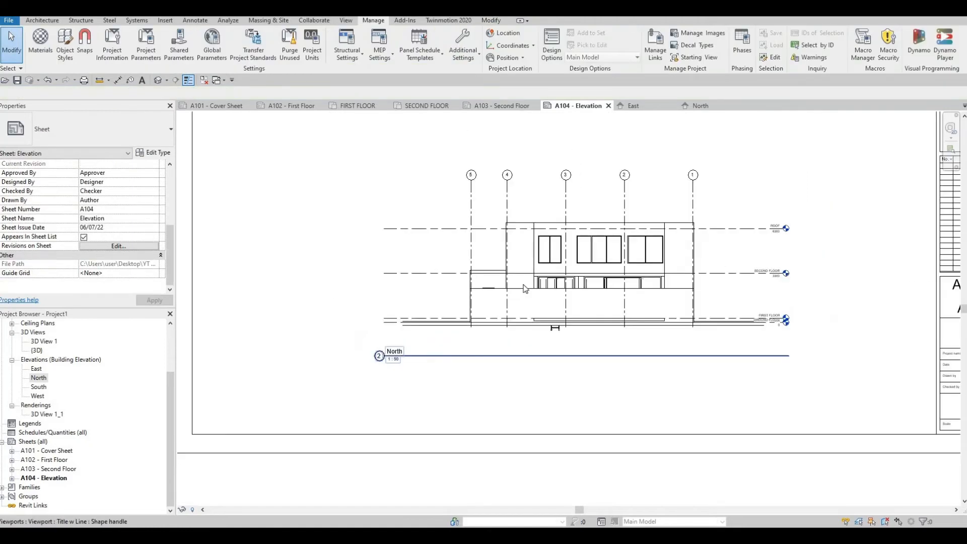
click(795, 361)
click(786, 357)
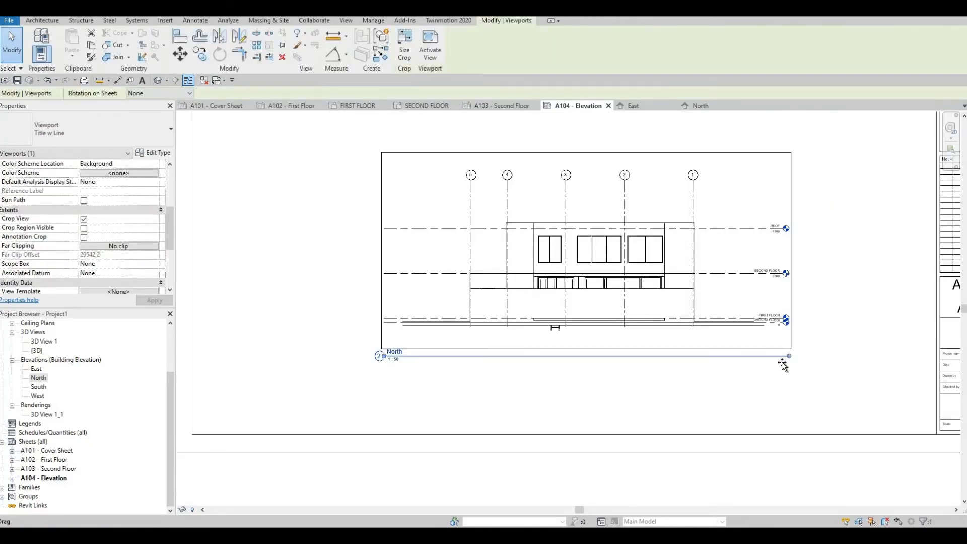
drag(414, 385, 411, 385)
key(Escape)
key(z)
key(f)
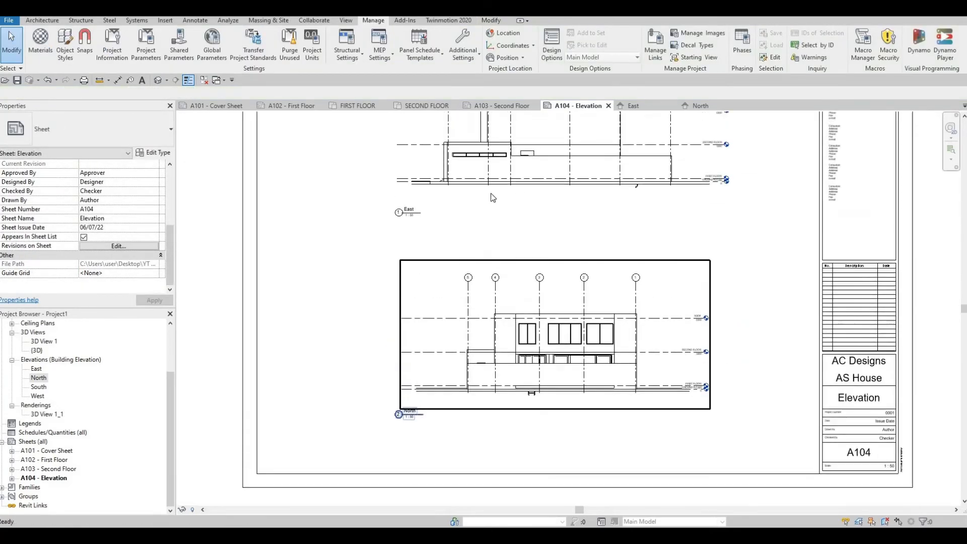
Step: Set the East elevation to Fine detail level and Realistic visual style, and return to sheet A104
double_click(35, 369)
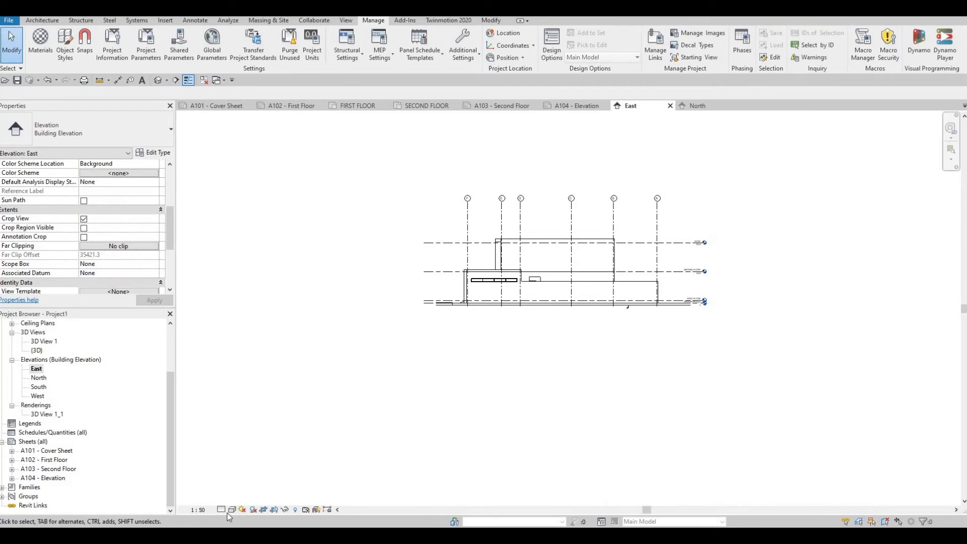
click(231, 510)
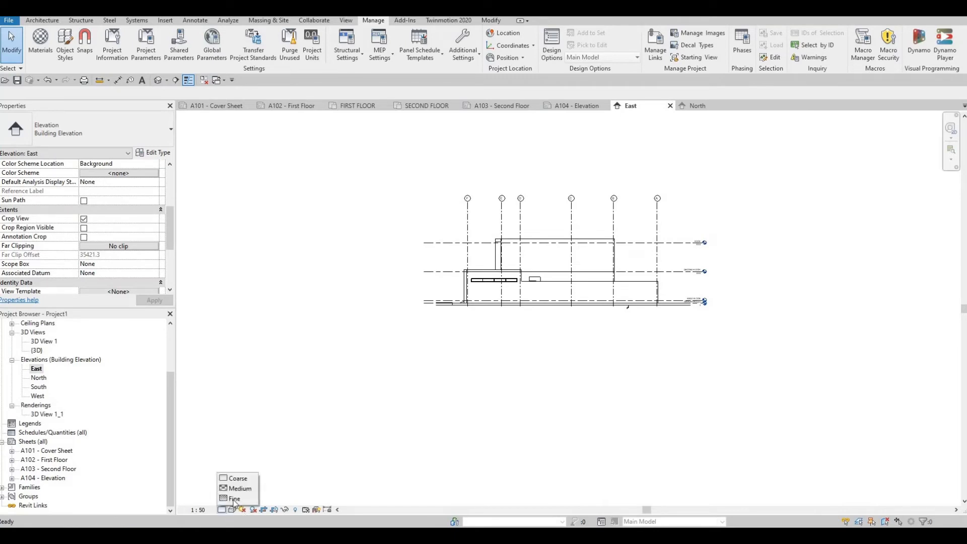
click(233, 510)
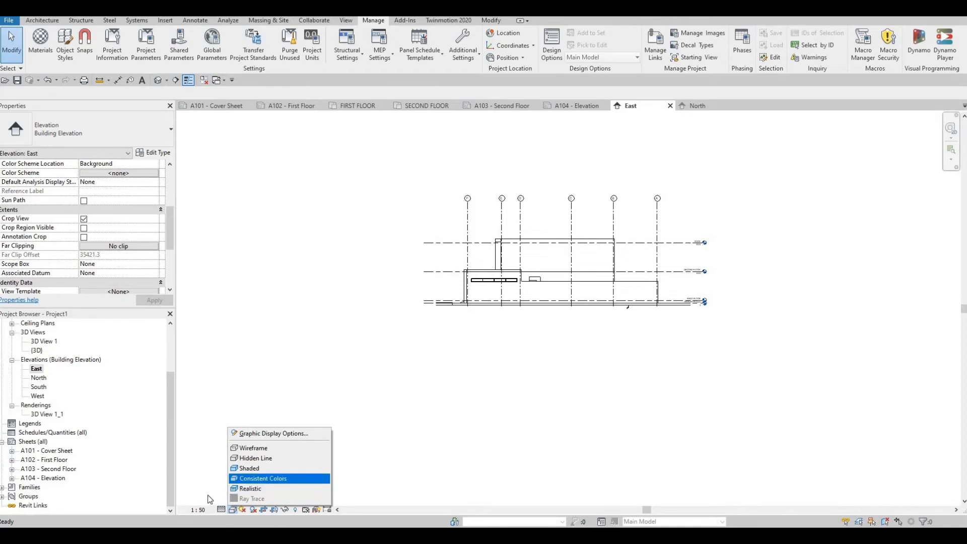
click(254, 478)
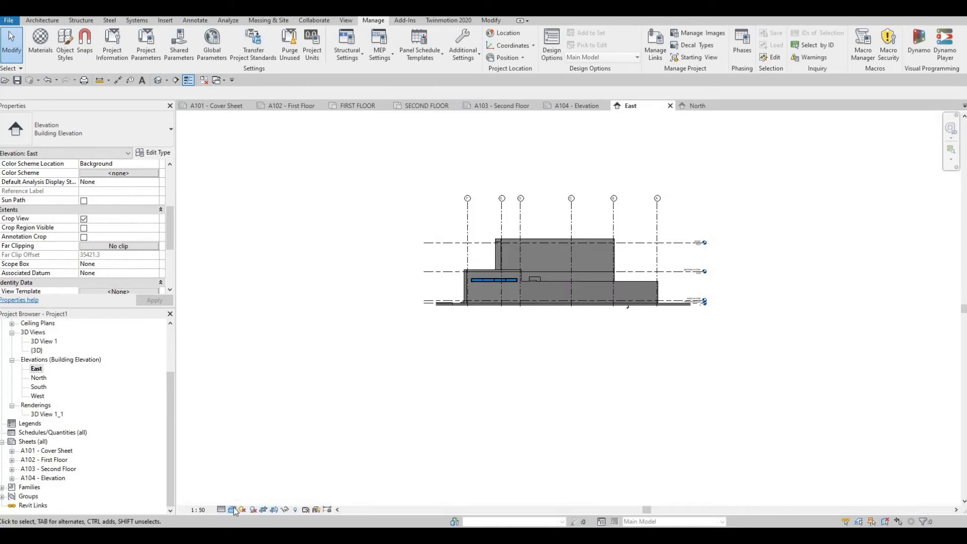
click(235, 507)
click(246, 490)
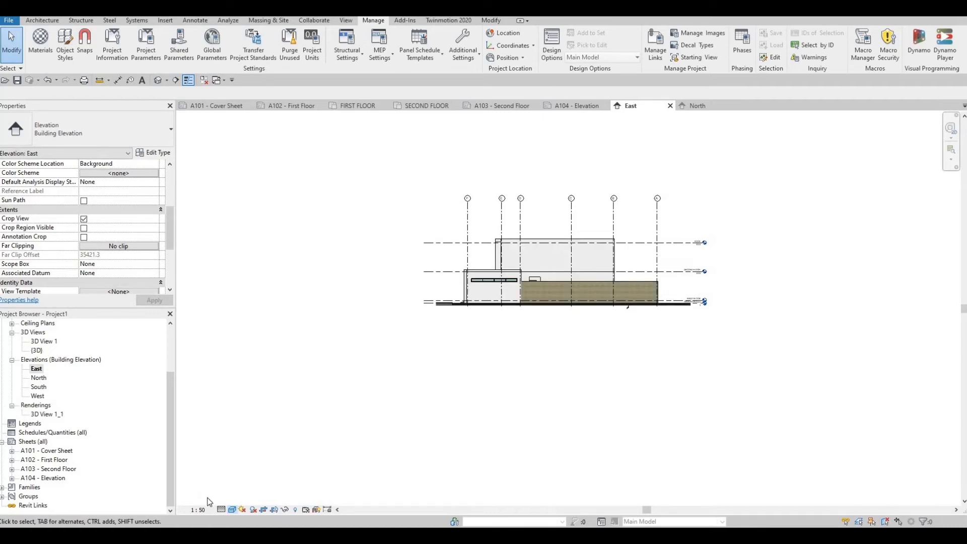
double_click(41, 478)
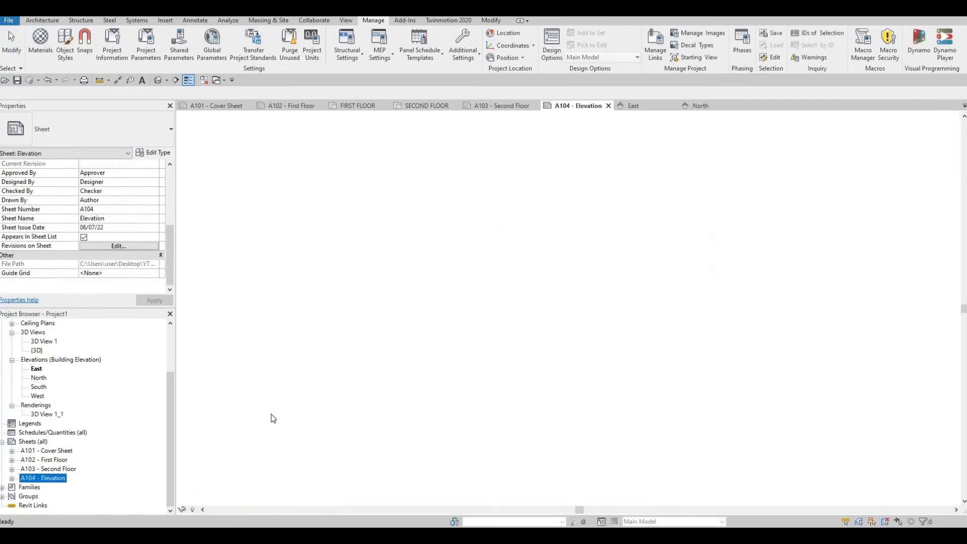
Step: Set the North elevation to Fine detail level and Realistic visual style
double_click(40, 378)
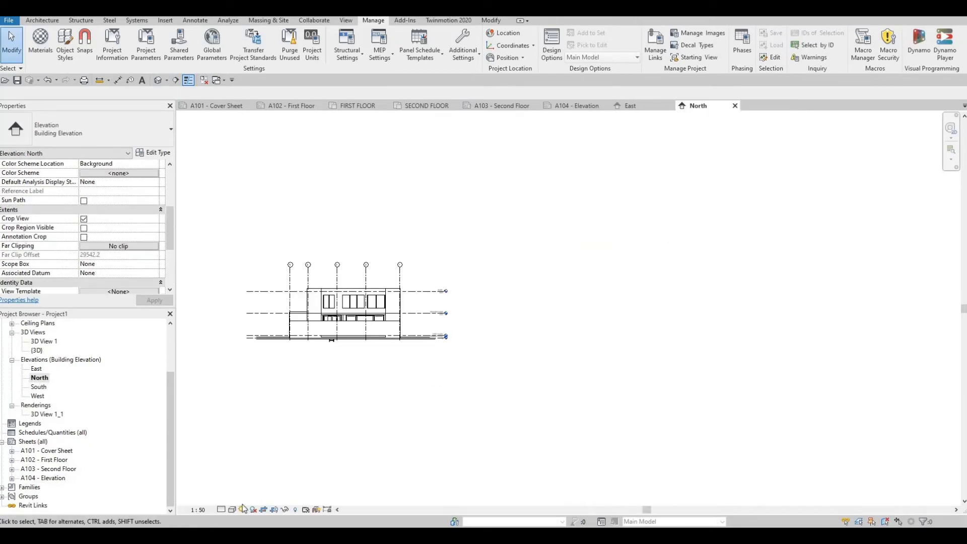
click(222, 509)
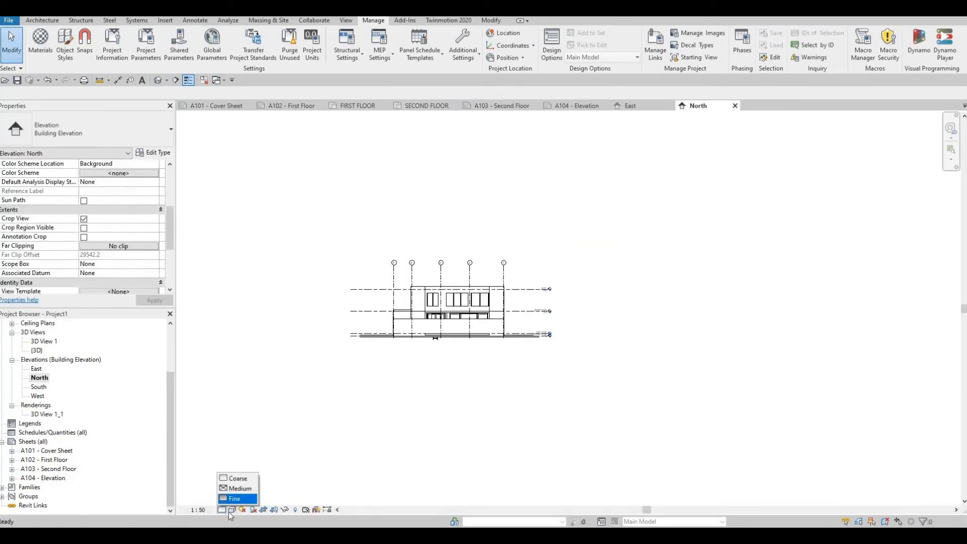
click(229, 498)
click(231, 509)
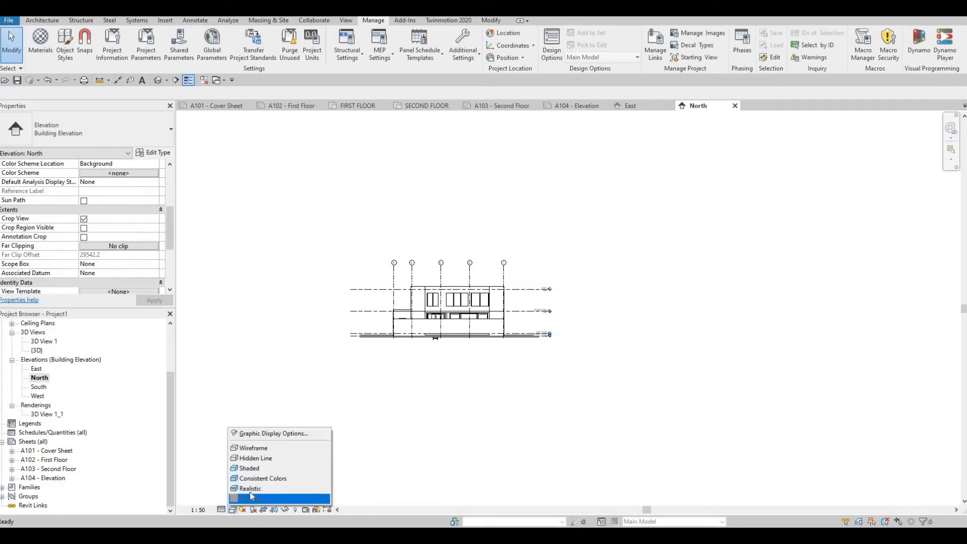
click(250, 492)
scroll(399, 303, up, 3)
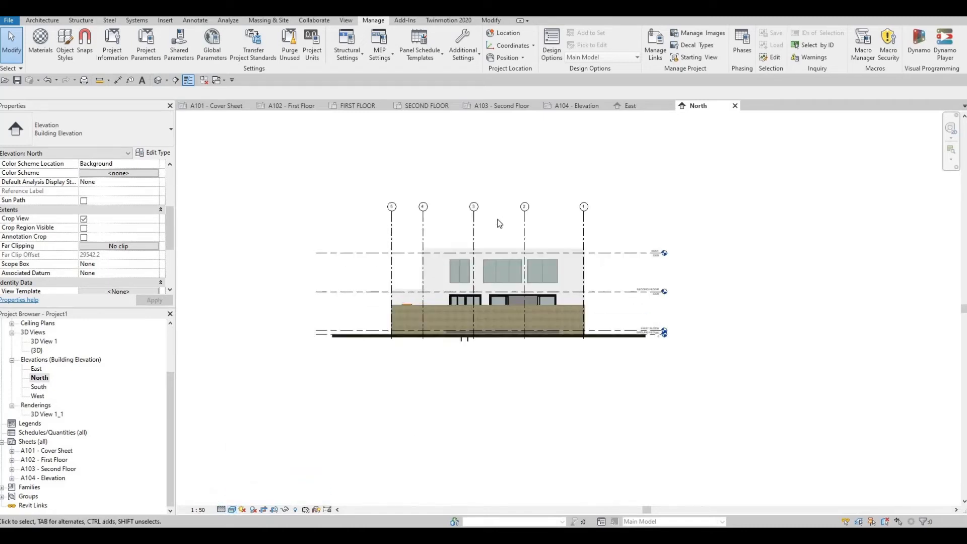
scroll(450, 298, up, 1)
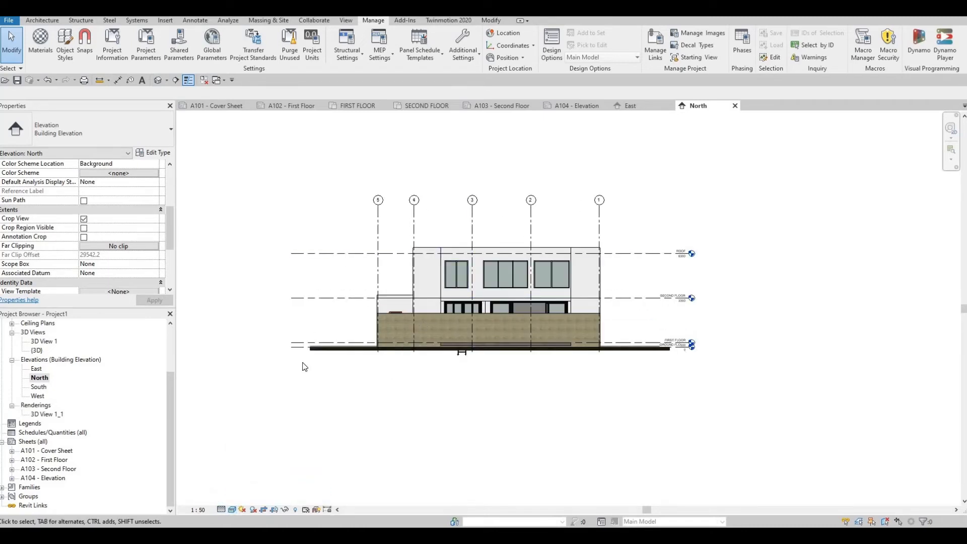
Step: Create a new sheet in the project using the A0 metric titleblock
double_click(38, 386)
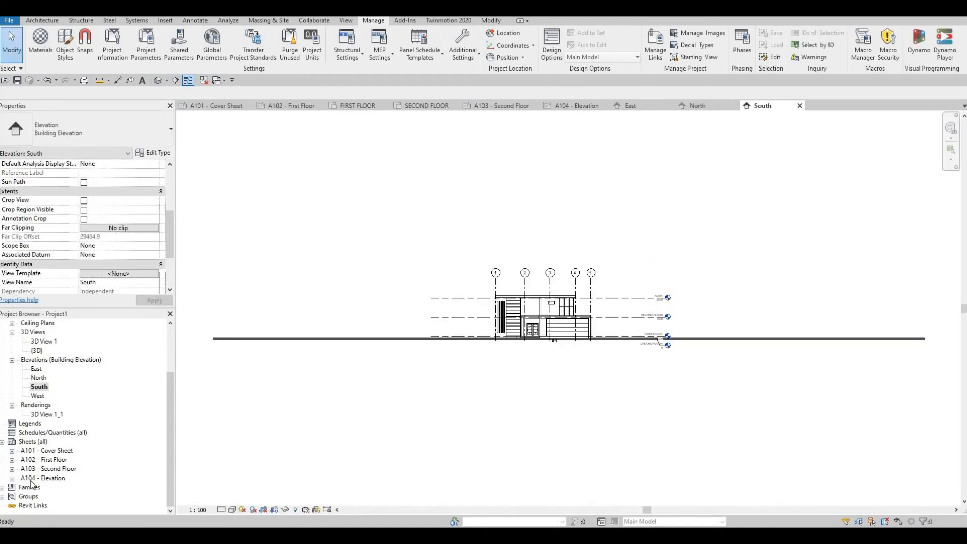
click(31, 479)
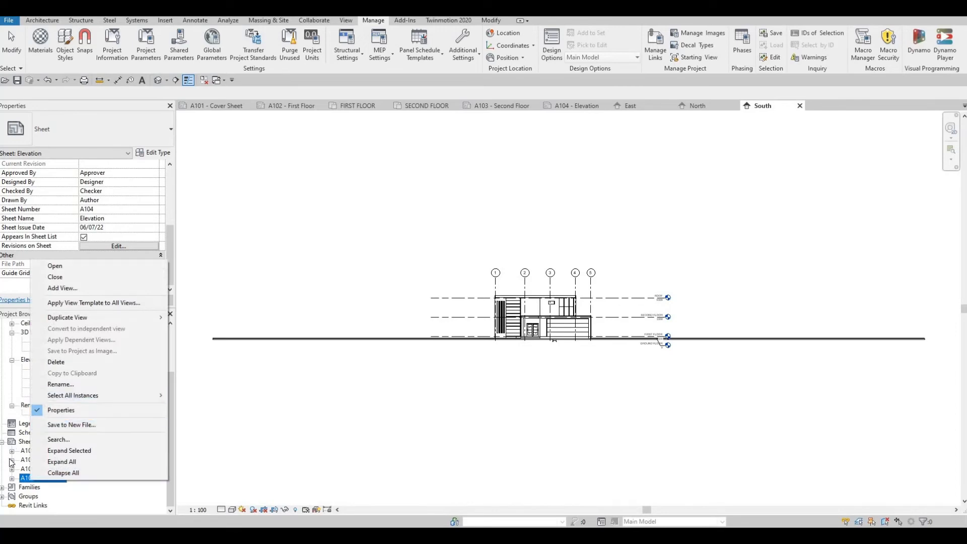
click(19, 445)
right_click(18, 446)
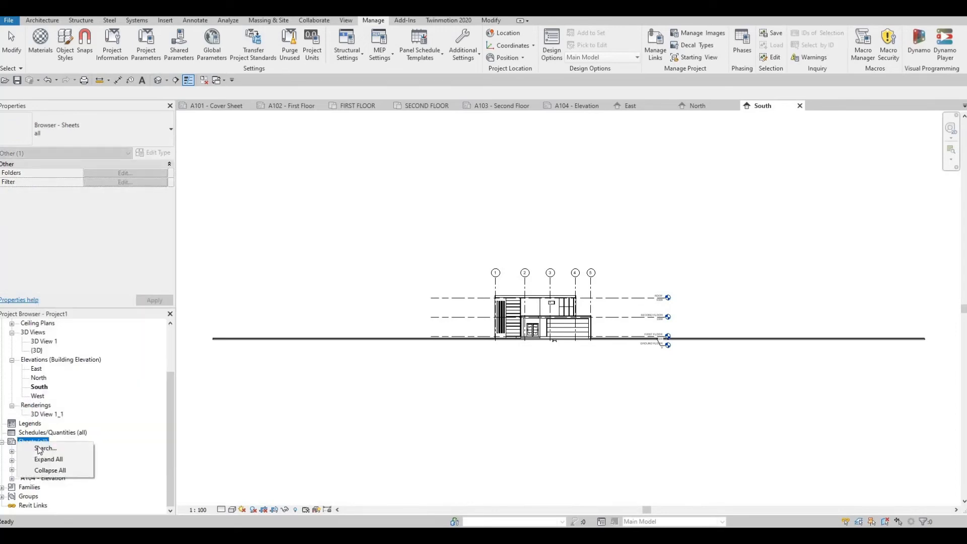
right_click(18, 440)
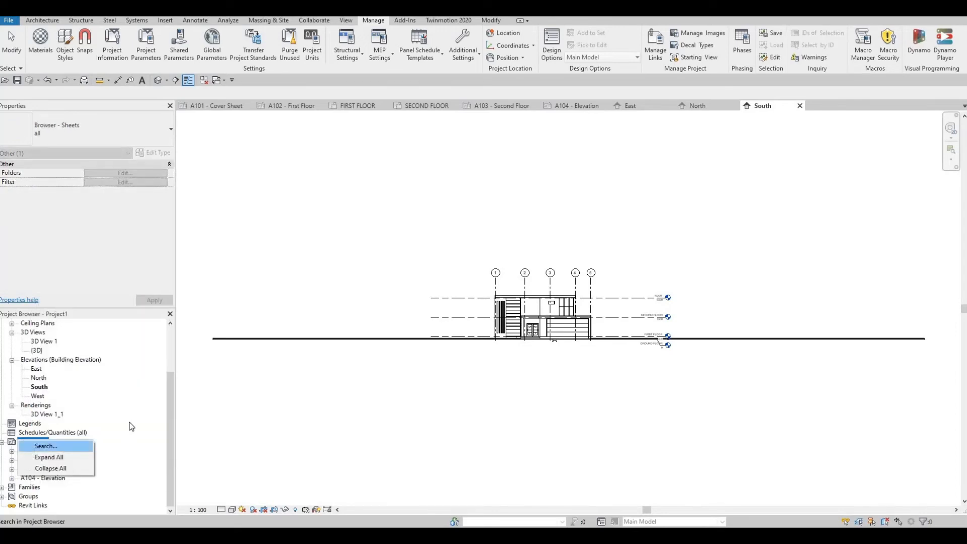
click(44, 445)
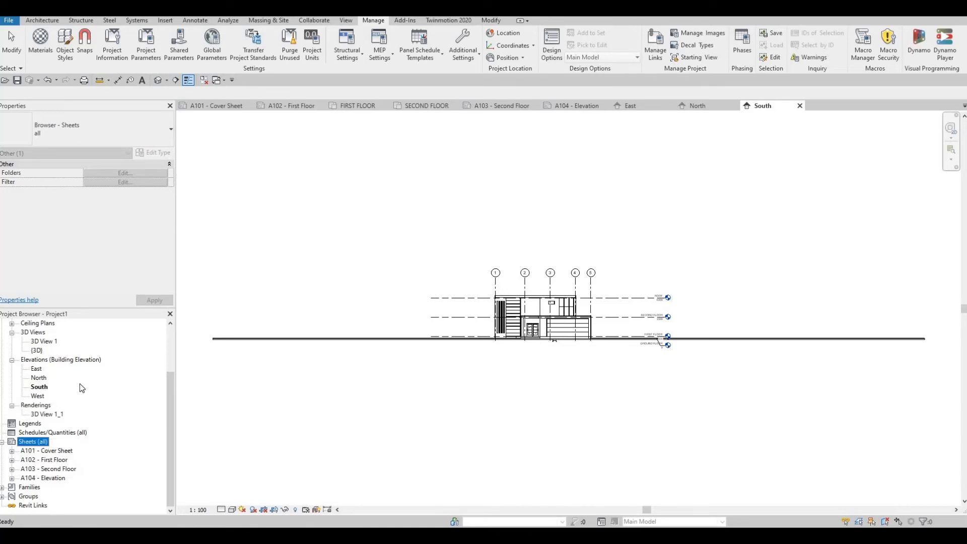
right_click(42, 444)
click(76, 362)
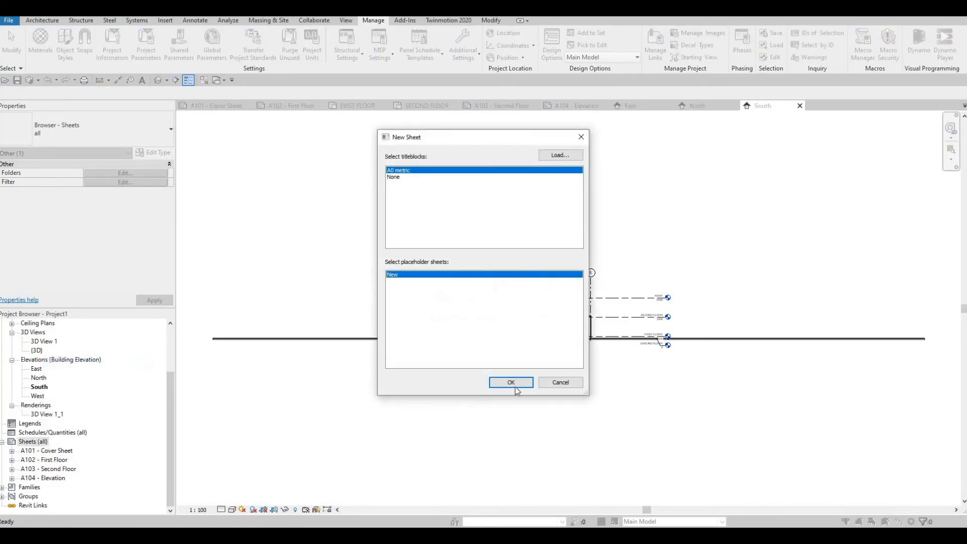
click(517, 385)
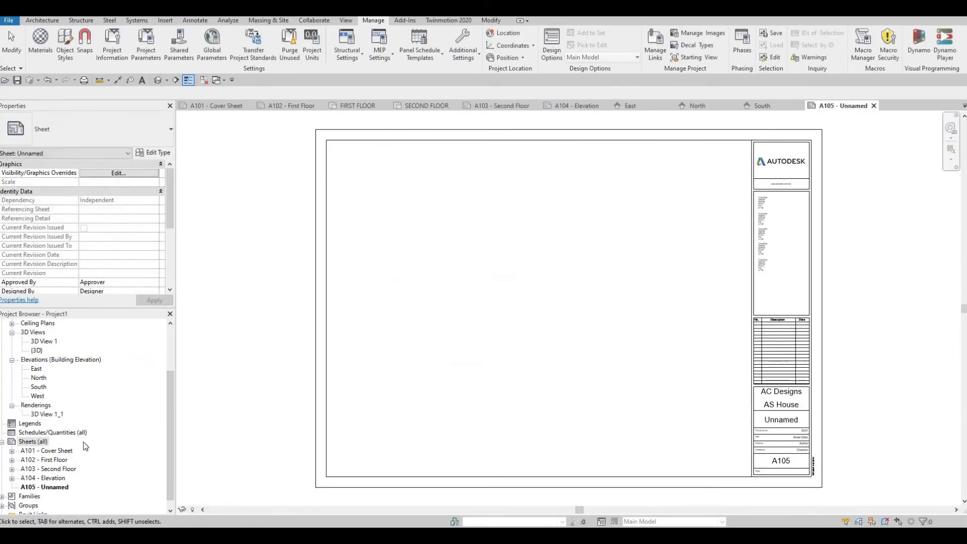
Step: Rename the new sheet A105 as Elevation, keeping its sheet number
right_click(51, 488)
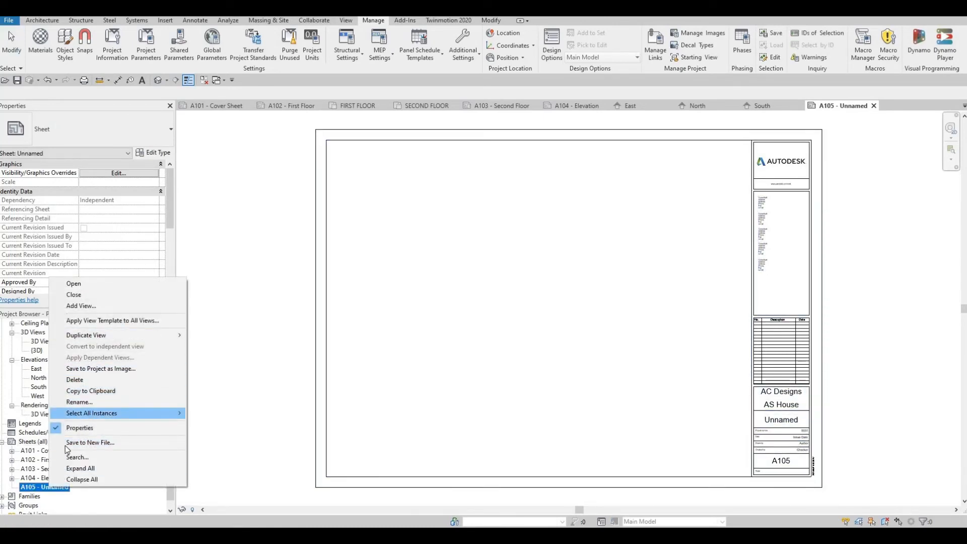
click(48, 491)
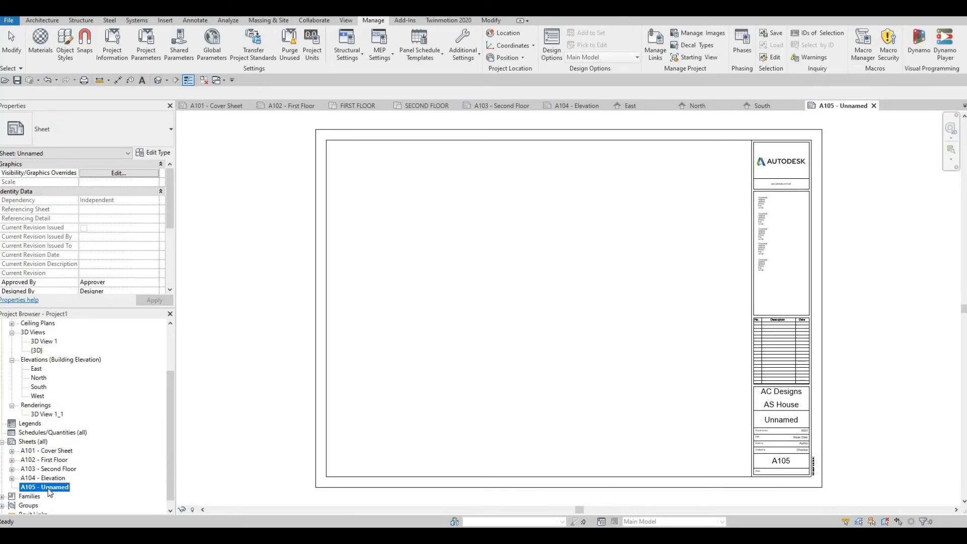
click(49, 490)
key(Tab)
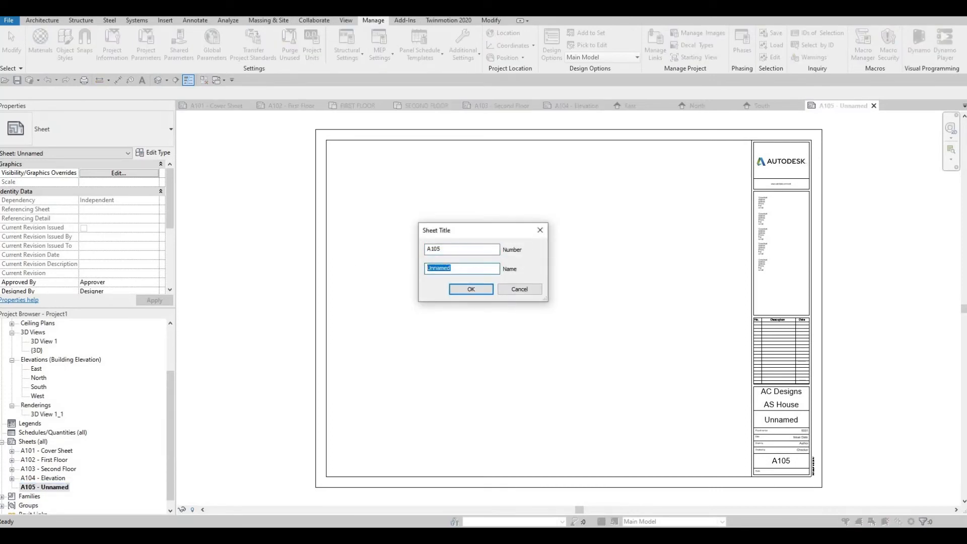
text(Elevation)
click(462, 295)
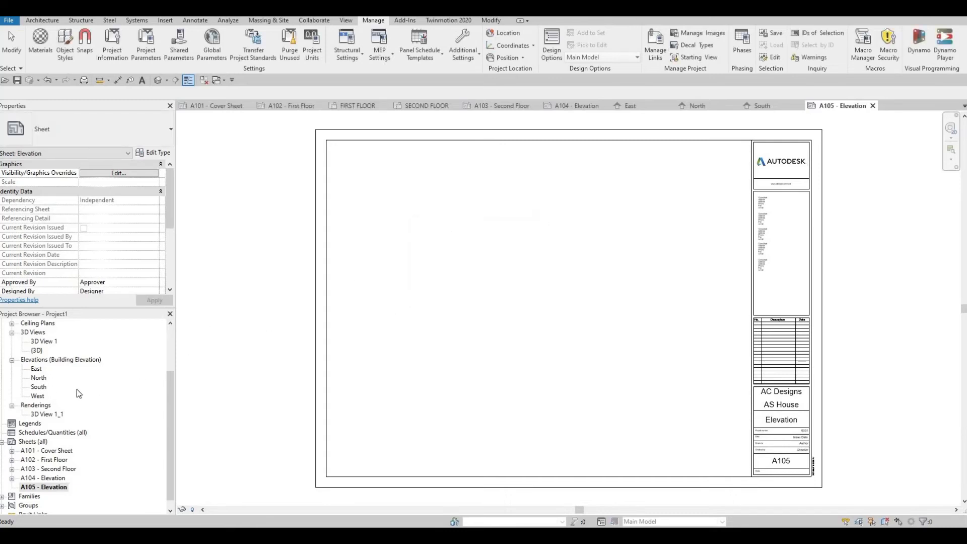
Step: Set the South elevation to 1:50 scale, Fine detail level and Realistic visual style
double_click(40, 390)
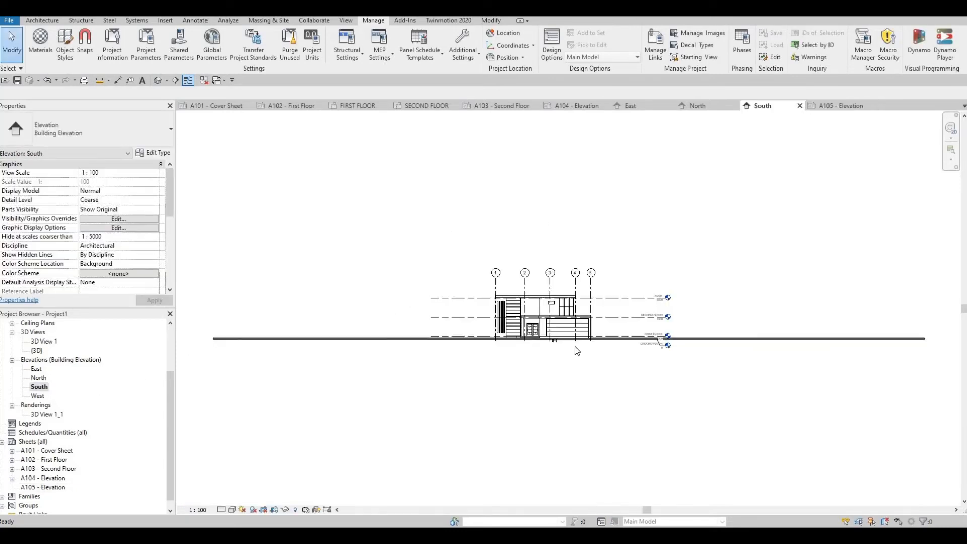
click(191, 510)
click(216, 431)
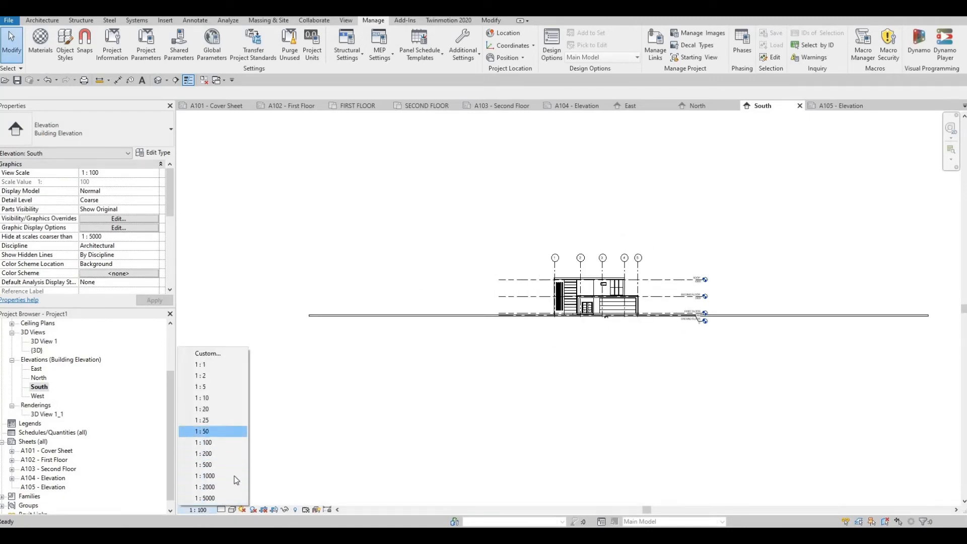
click(222, 510)
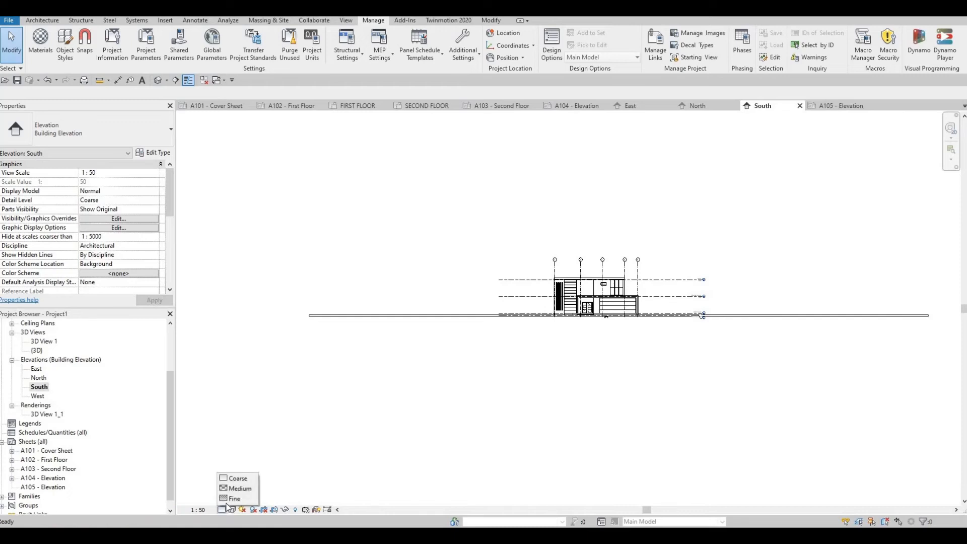
click(237, 498)
click(232, 509)
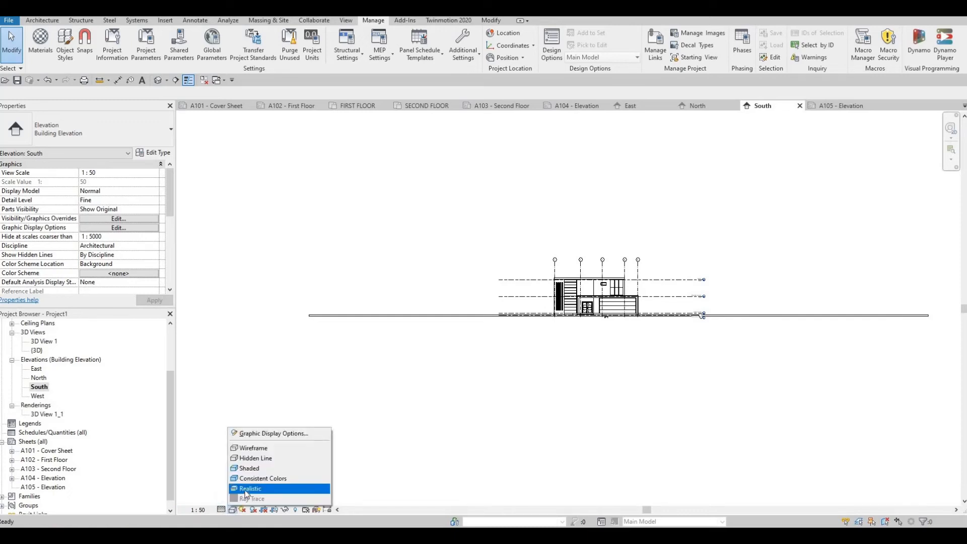
click(236, 489)
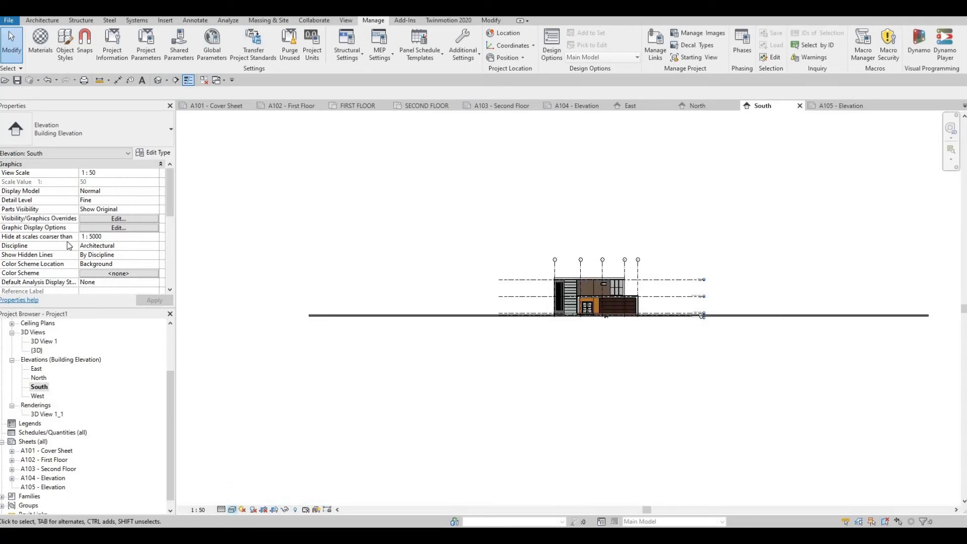
Step: Enable Crop View, Crop Region Visible and Annotation Crop for the South elevation
scroll(71, 247, down, 3)
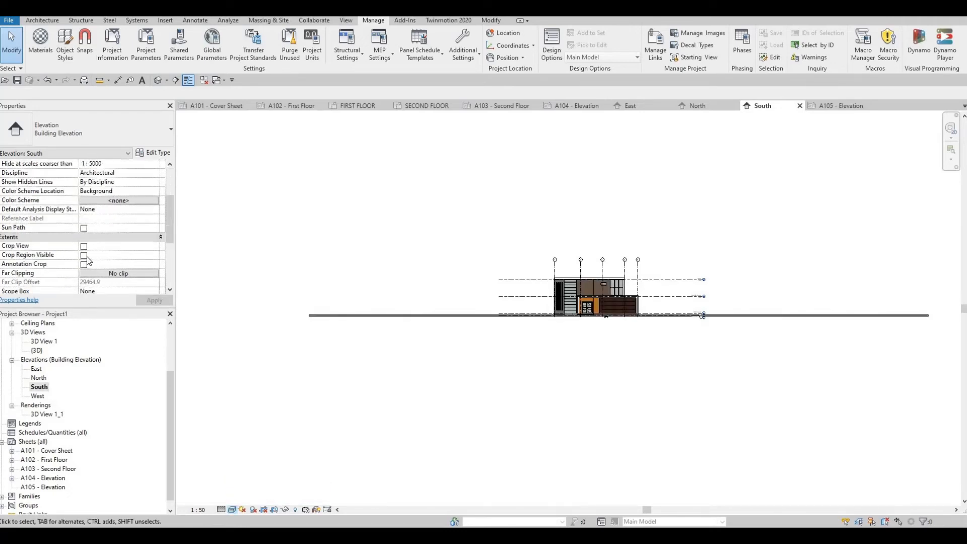
click(84, 247)
click(83, 255)
click(83, 264)
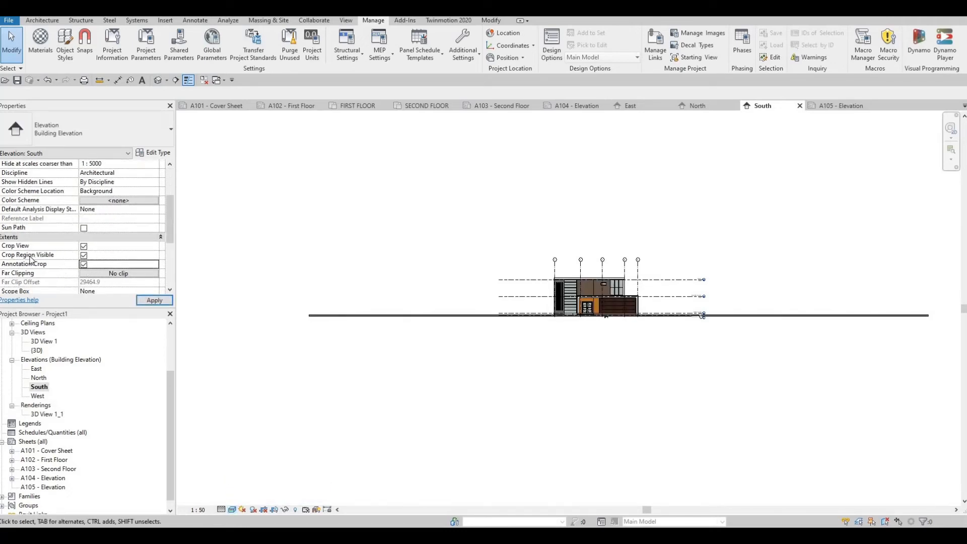
click(149, 301)
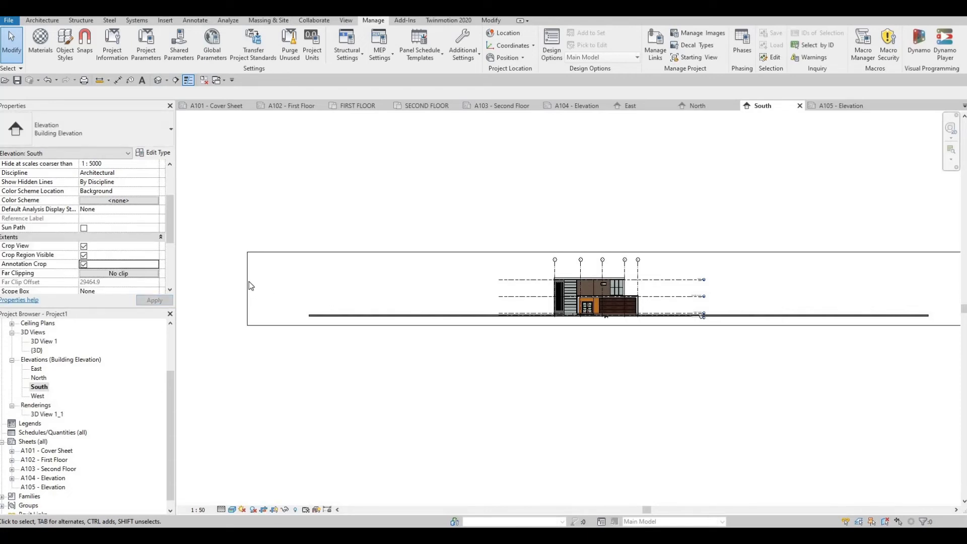
Step: Pull both side edges of the South elevation's crop region in close to the building
click(248, 283)
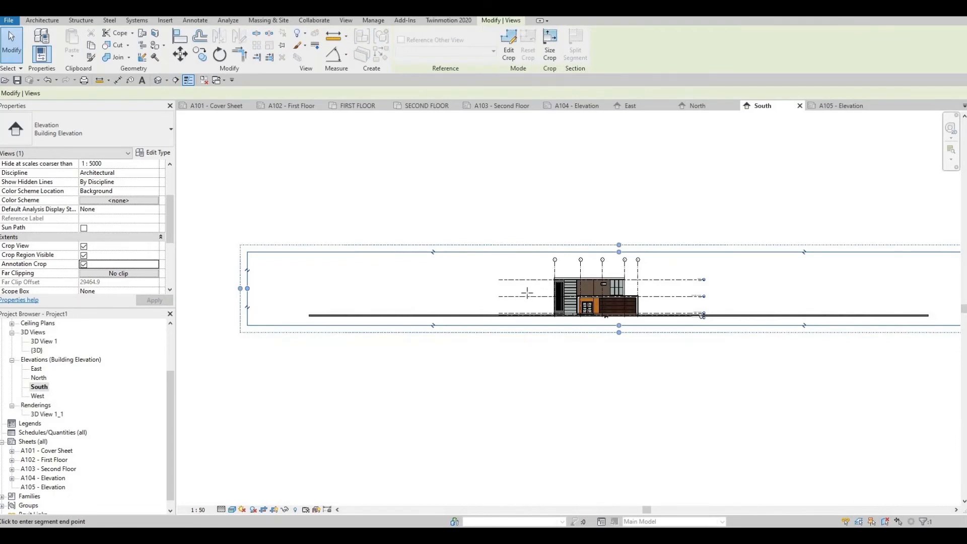
drag(535, 292, 538, 292)
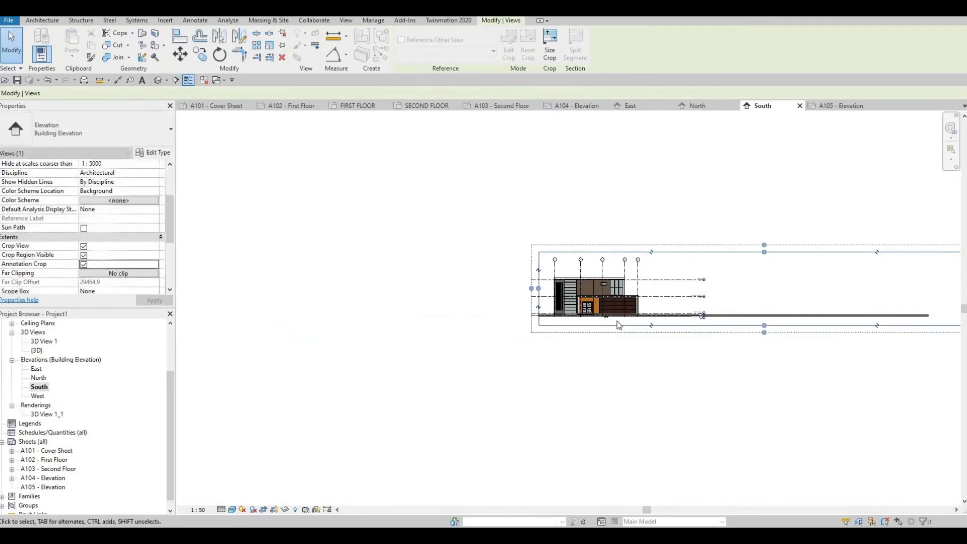
middle_drag(896, 294, 804, 300)
scroll(804, 299, down, 1)
drag(802, 299, 542, 299)
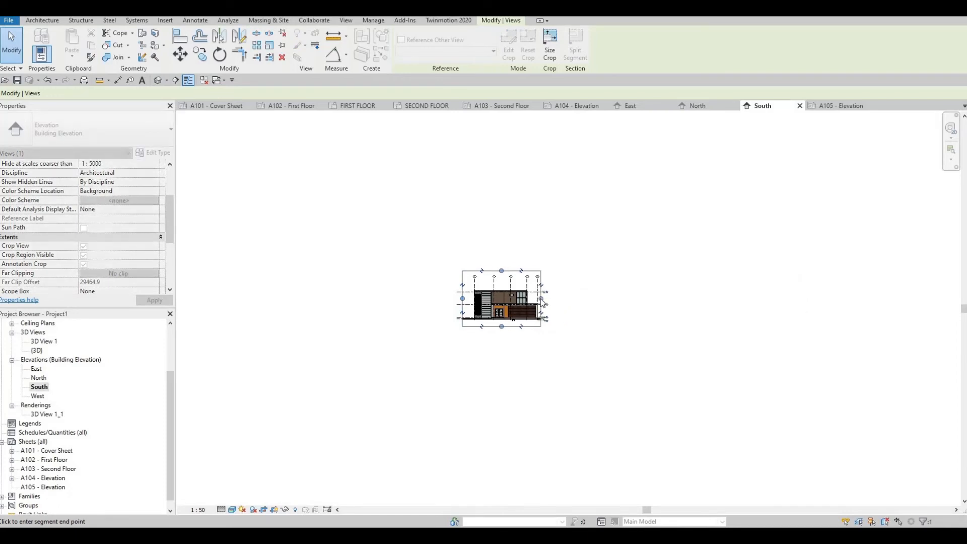
click(338, 429)
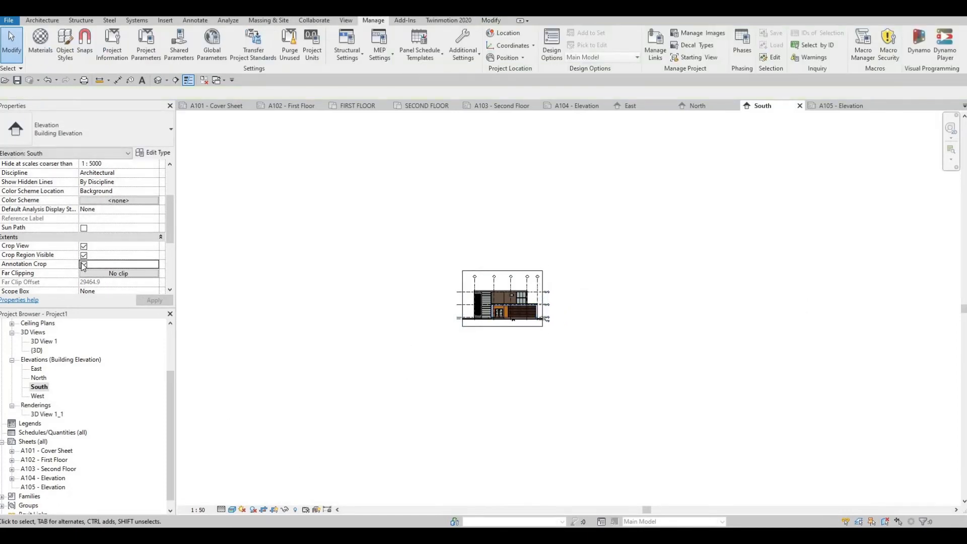
Step: Hide the South elevation's crop region and turn off its Annotation Crop, keeping Crop View enabled
click(83, 256)
click(83, 265)
click(153, 300)
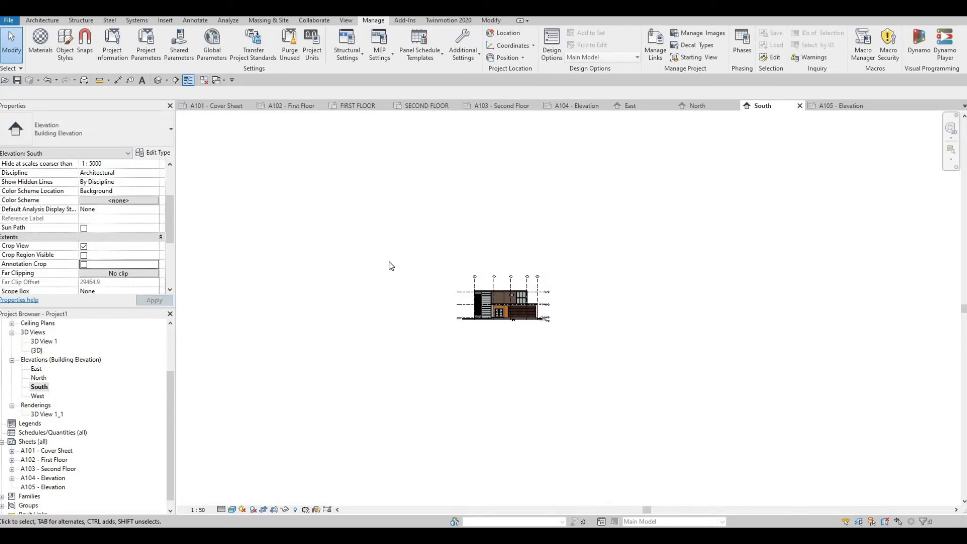
Step: Place the South elevation on sheet A105, centred in the upper half of the drawing area
double_click(43, 487)
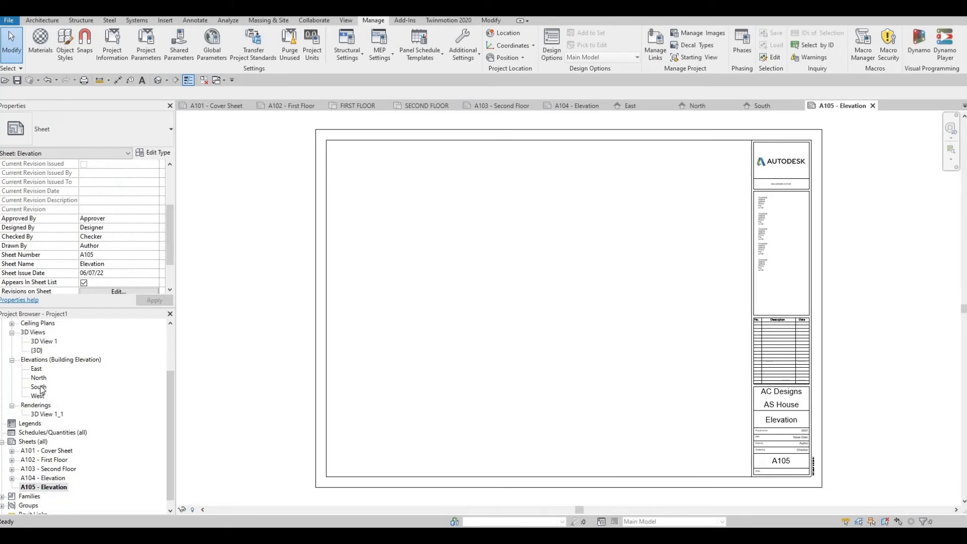
drag(38, 387, 533, 240)
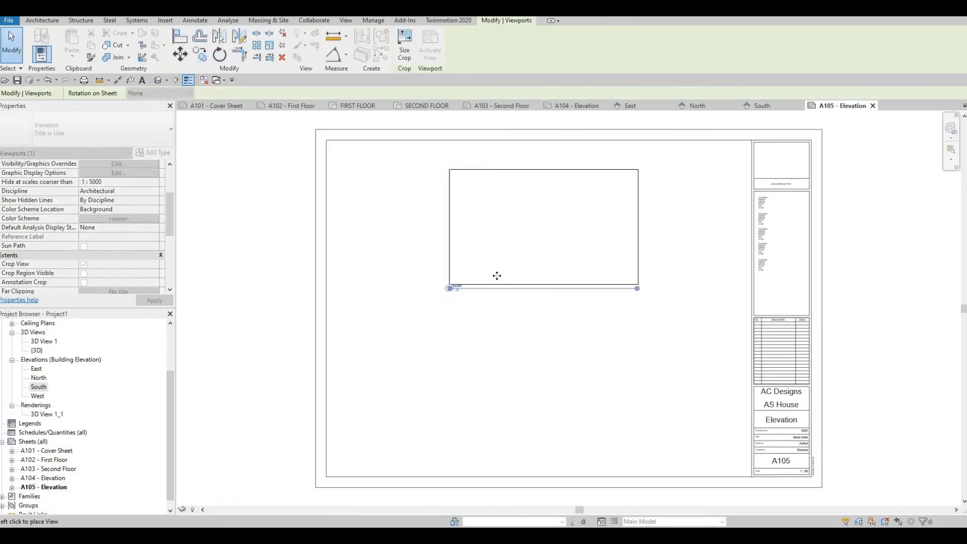
click(497, 275)
Step: Shorten the South view title's line on sheet A105 to about the width of its text
scroll(497, 276, up, 2)
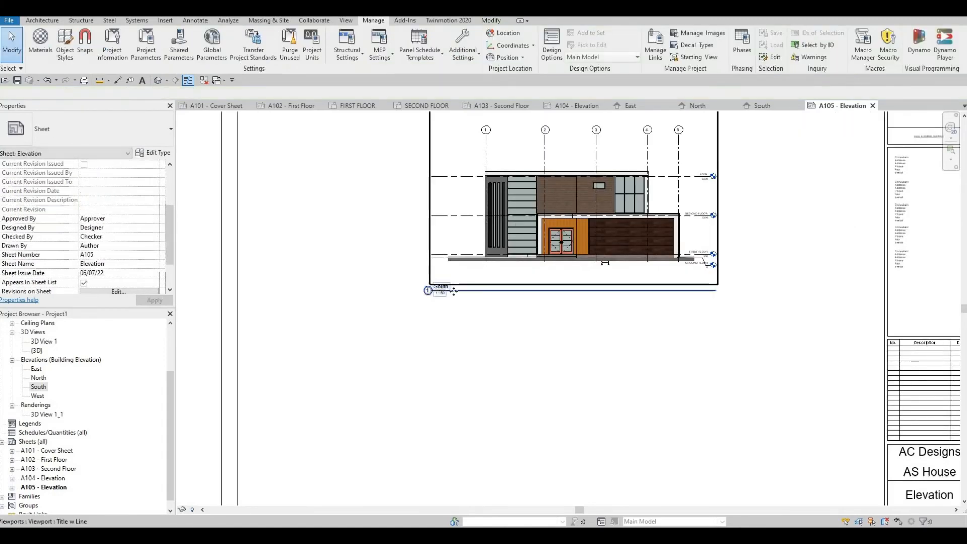
click(565, 293)
drag(715, 291, 453, 337)
click(453, 336)
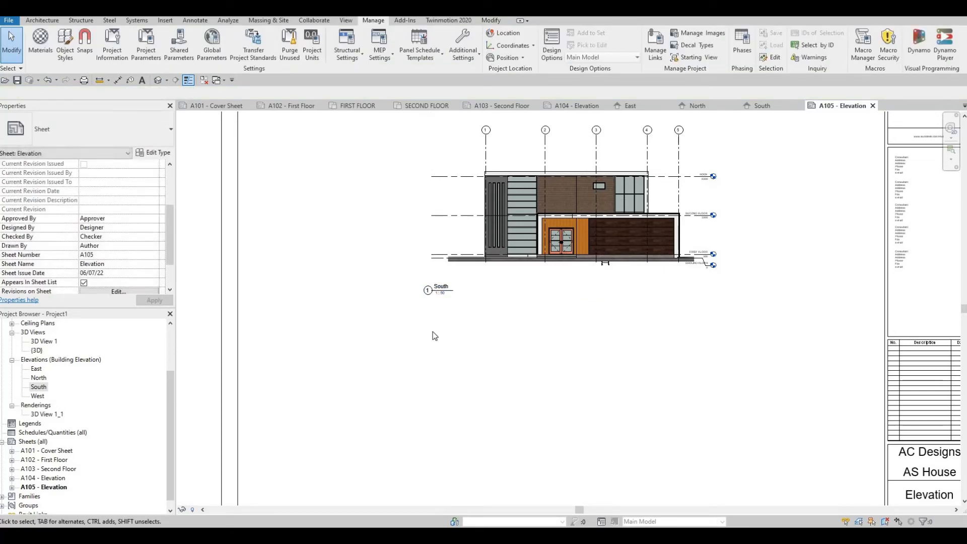
Step: Set the West elevation to 1:50 scale, Fine detail level and Realistic visual style
double_click(36, 396)
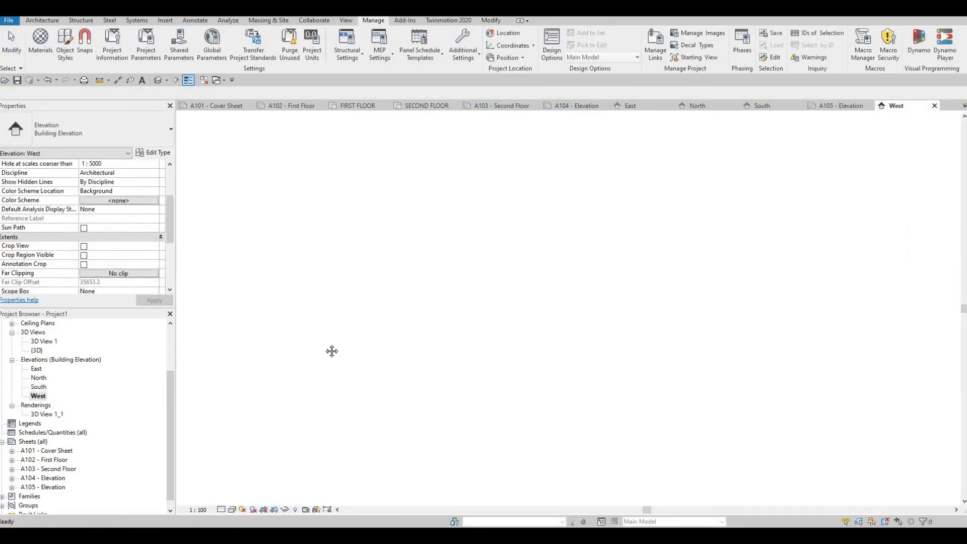
click(207, 510)
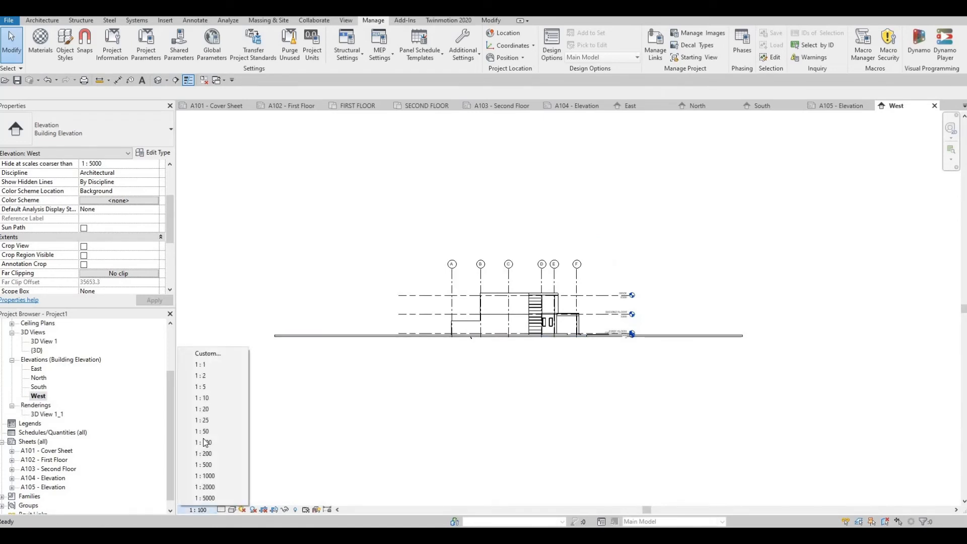
key(Return)
click(221, 510)
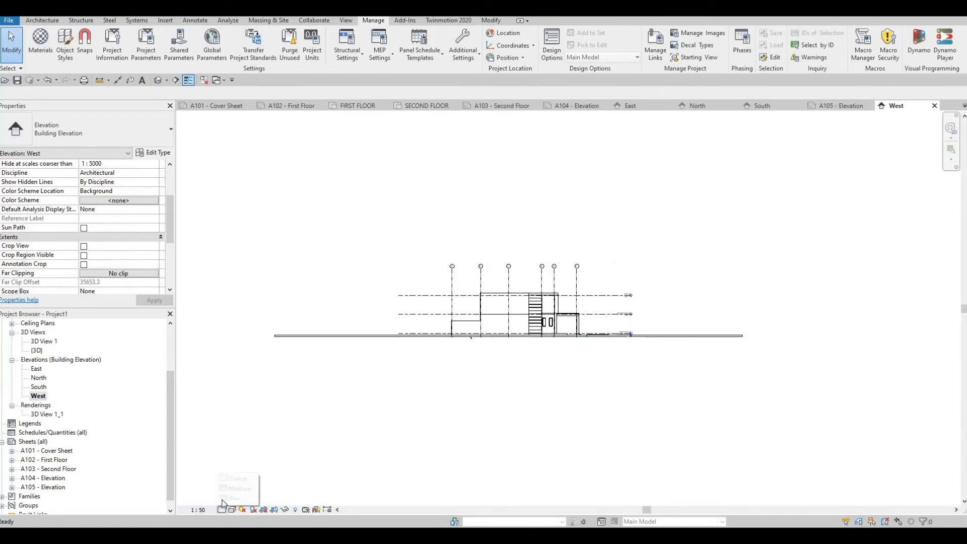
click(234, 499)
click(231, 509)
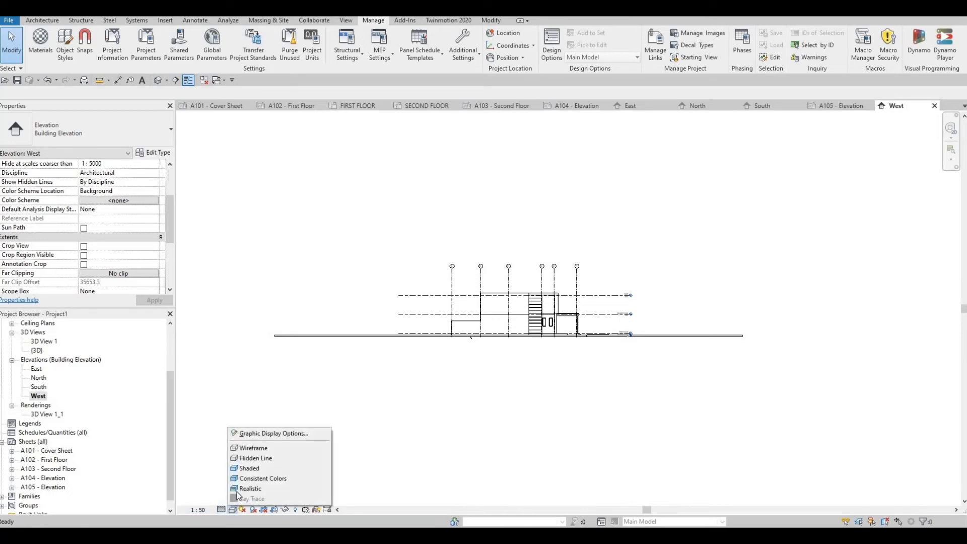
click(250, 489)
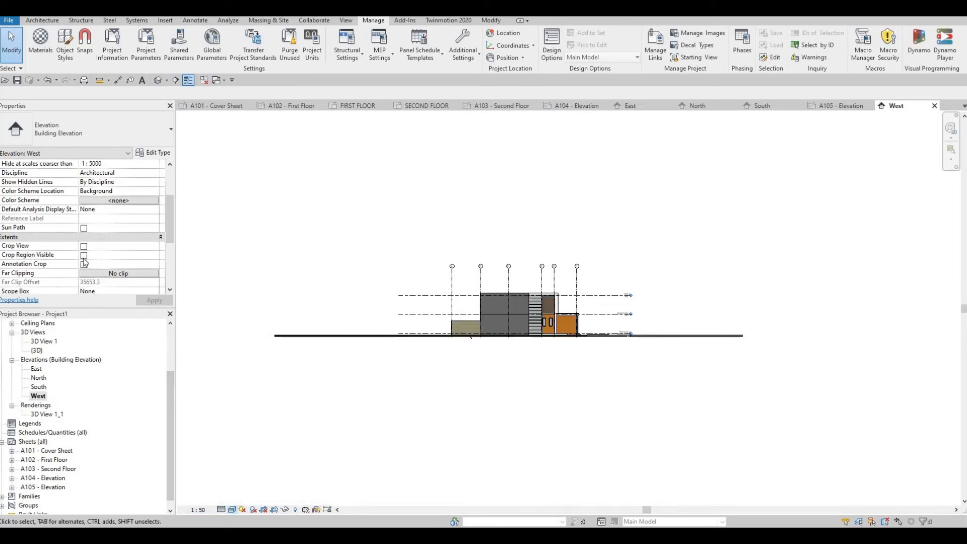
Step: Enable Crop View, Crop Region Visible and Annotation Crop for the West elevation
click(84, 247)
click(84, 264)
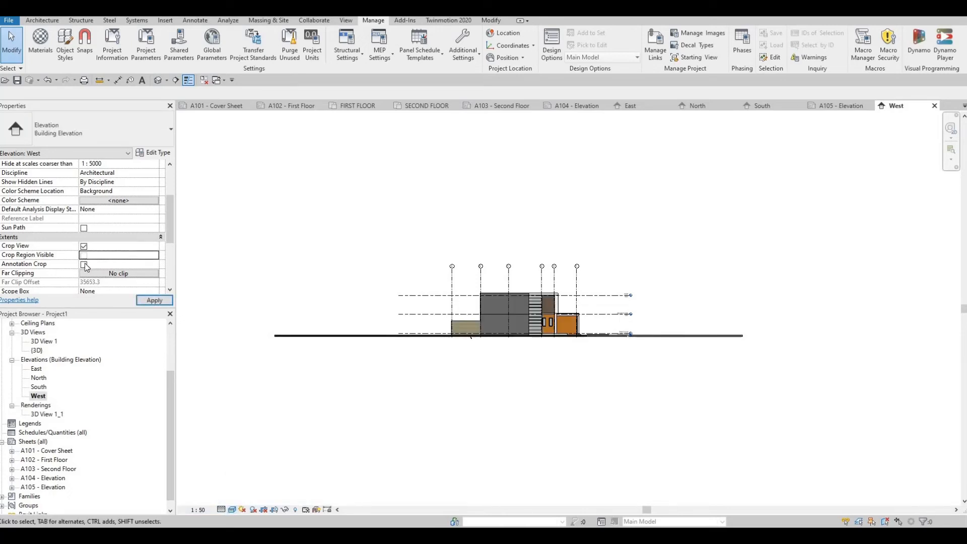
click(83, 255)
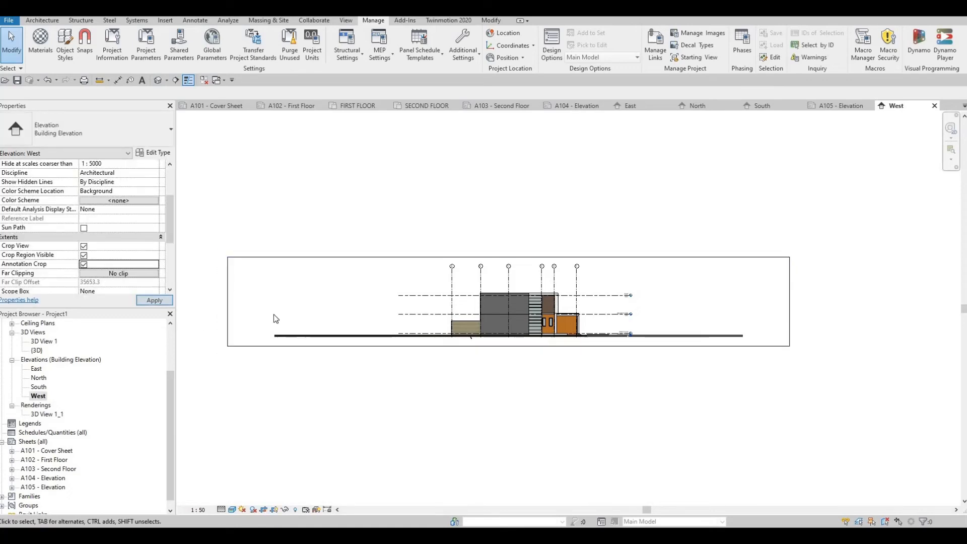
Step: Narrow the West elevation's crop region on both sides to just beyond the building, and turn off Crop Region Visible and Annotation Crop
click(264, 304)
drag(374, 305, 470, 304)
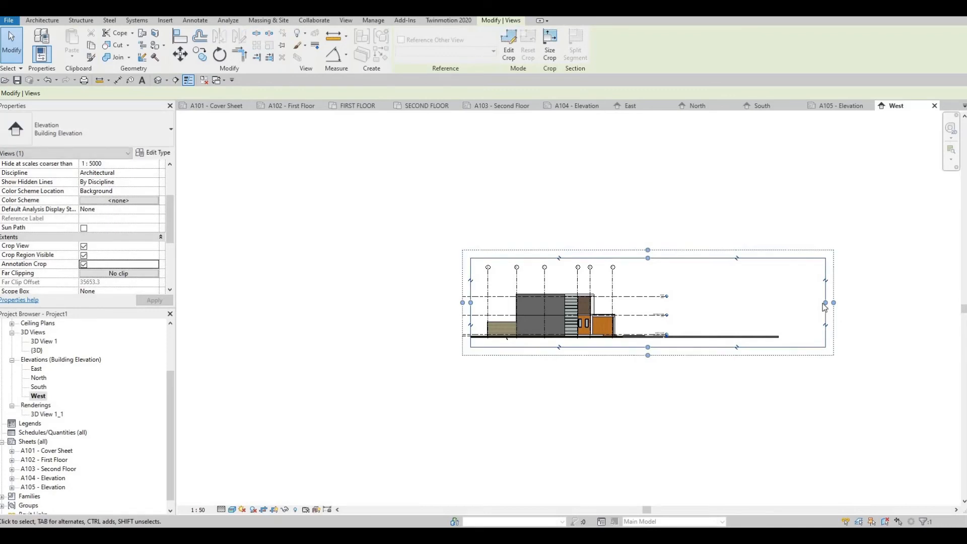
drag(825, 303, 634, 303)
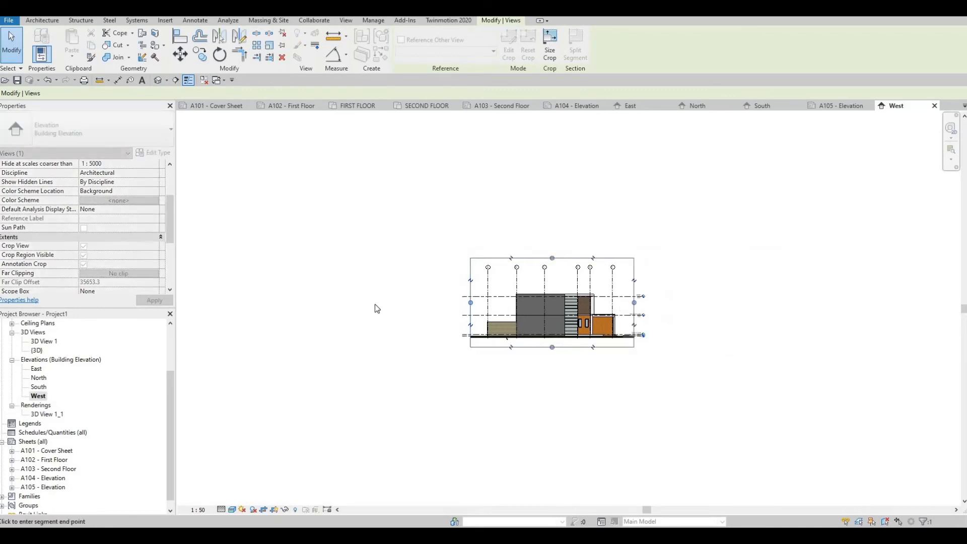
click(84, 264)
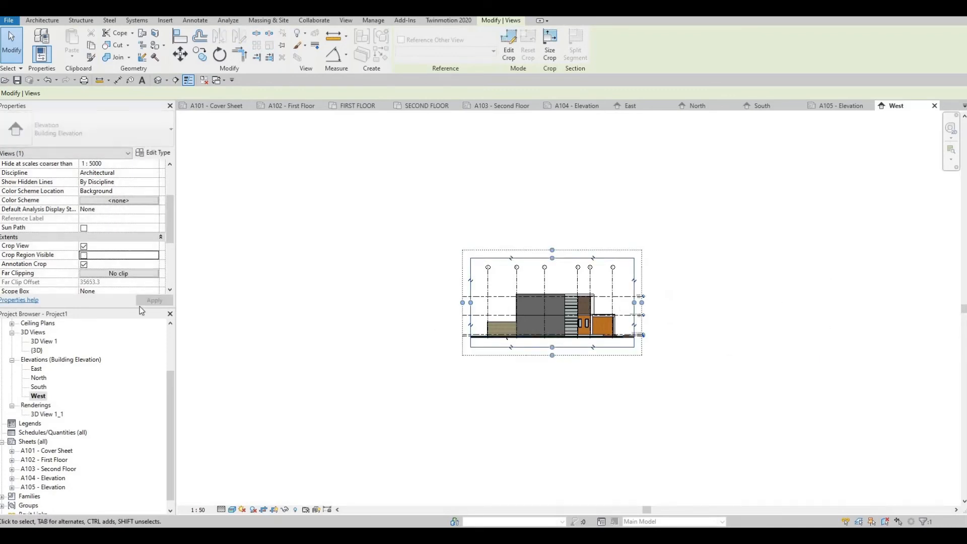
click(845, 128)
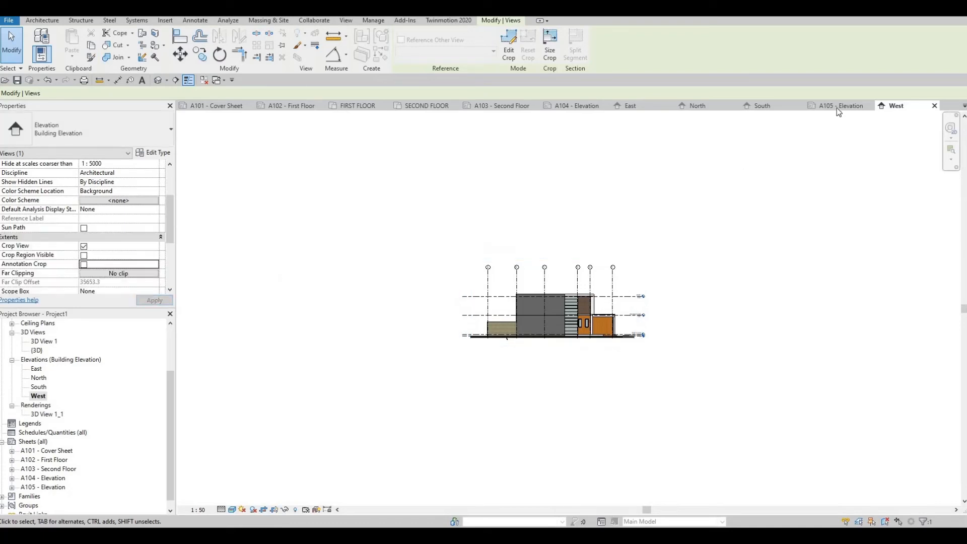
Step: Place the West elevation on sheet A105, centred below the South elevation
click(836, 108)
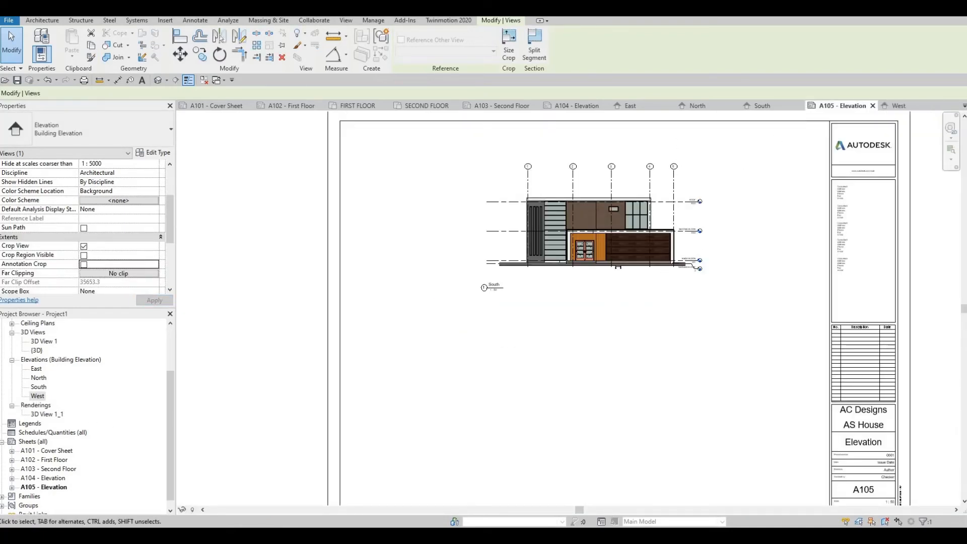
drag(37, 396, 602, 402)
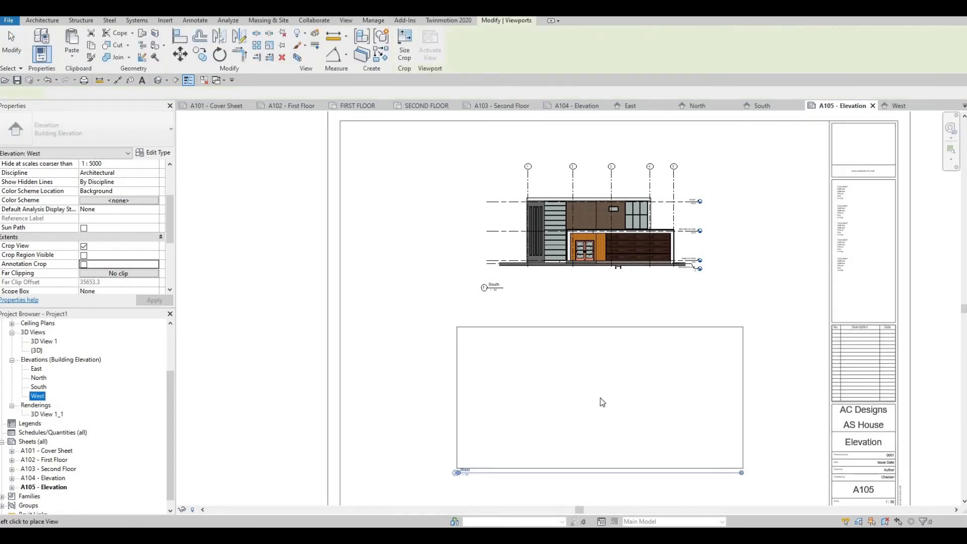
click(602, 402)
middle_drag(606, 456, 594, 384)
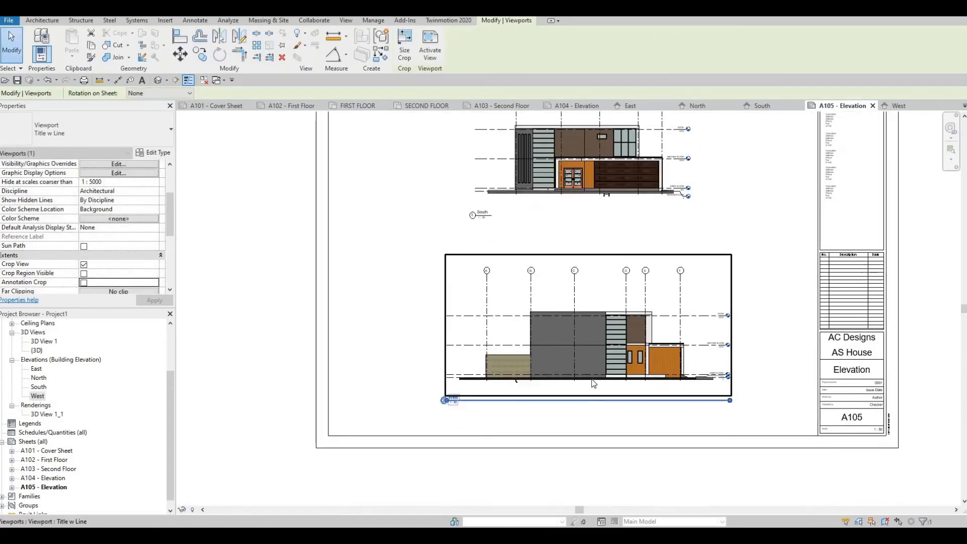
key(Escape)
Step: Shorten the West view title's line on sheet A105 to slightly wider than its text
click(578, 327)
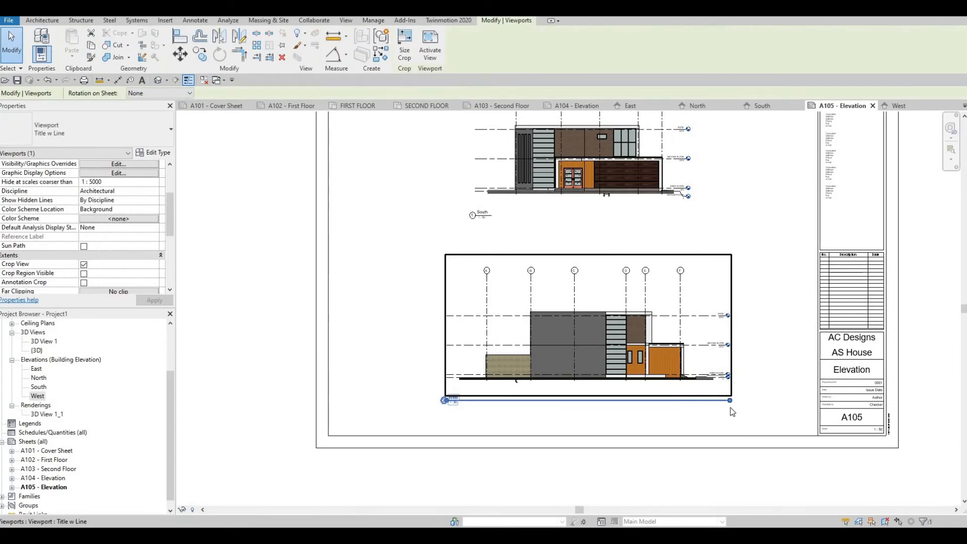
drag(714, 402, 461, 434)
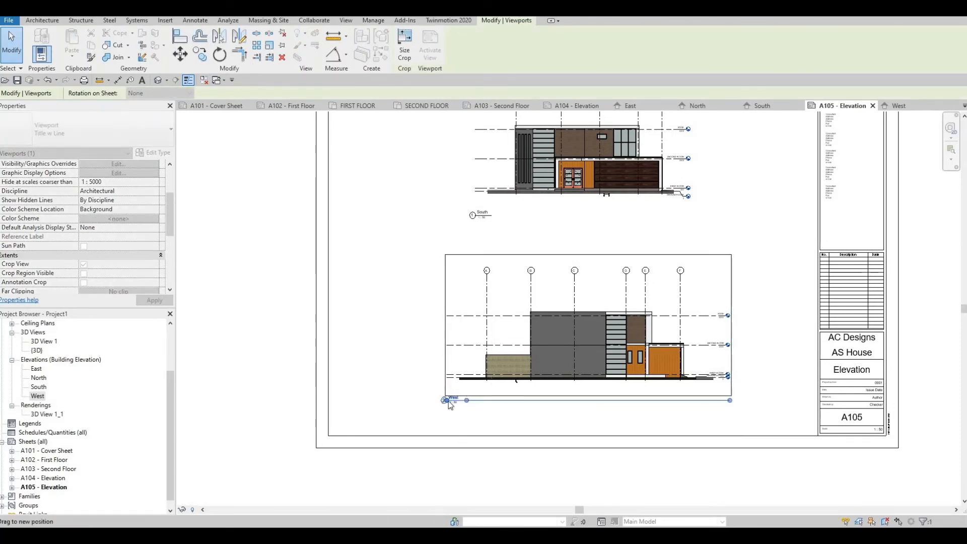
key(Escape)
scroll(504, 403, up, 4)
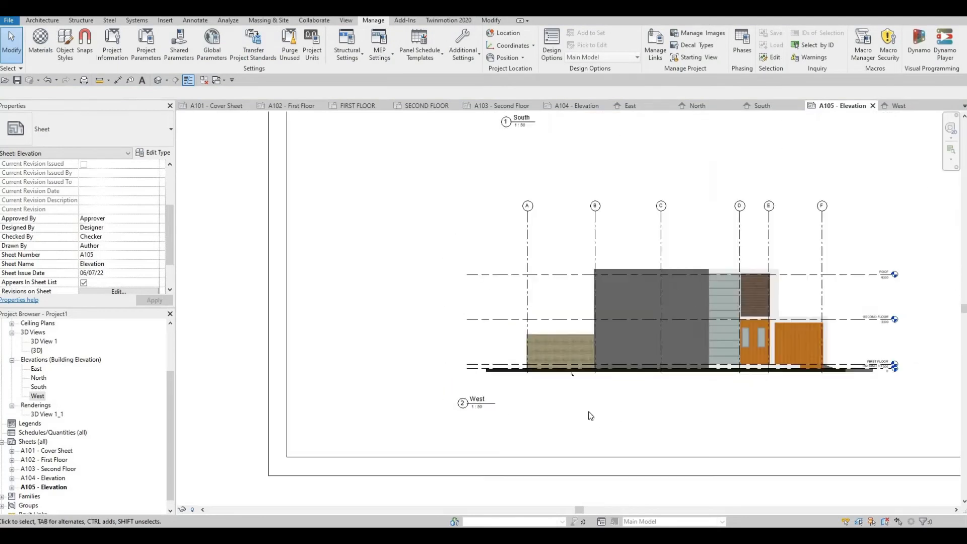
scroll(590, 416, down, 5)
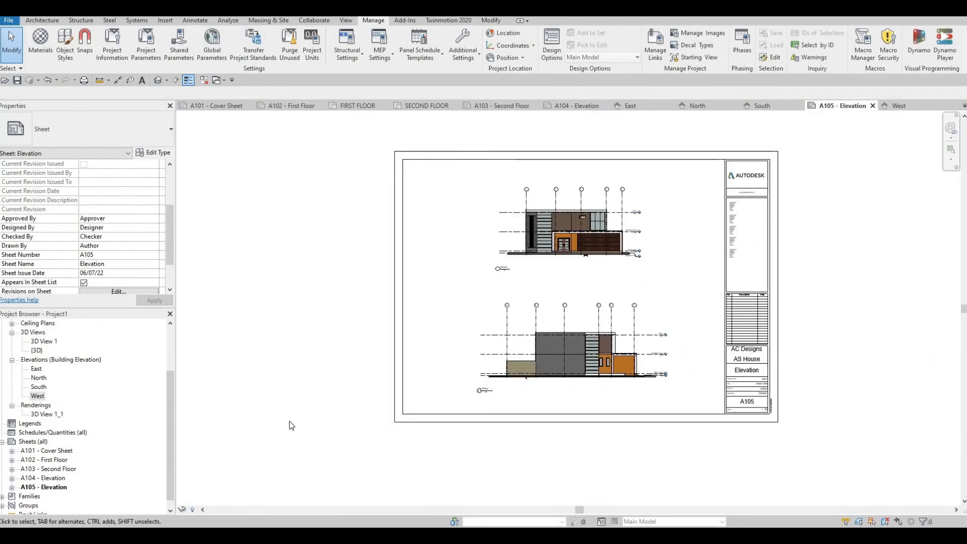
middle_drag(628, 383, 598, 388)
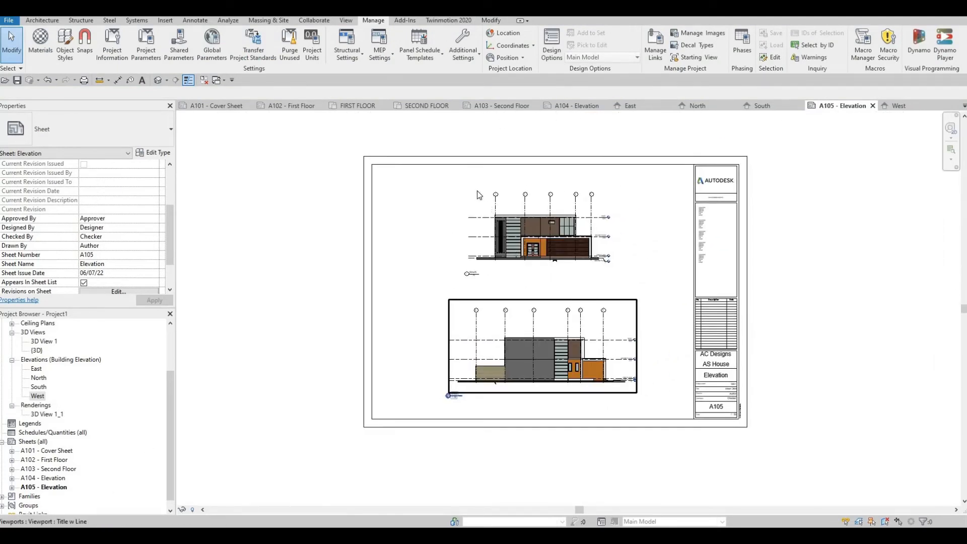
Step: Set up a print of selected views/sheets with CutePDF Writer, combined into a single file
click(10, 22)
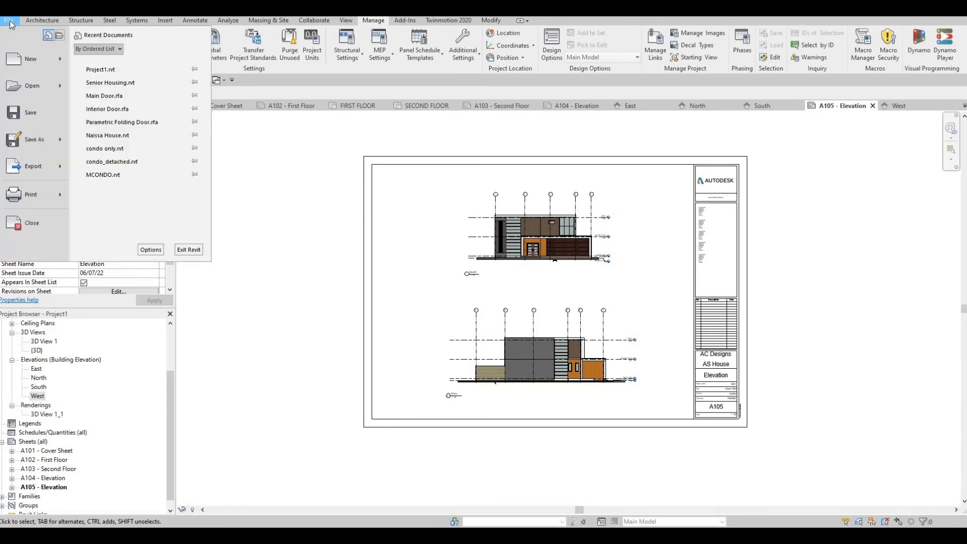
click(46, 198)
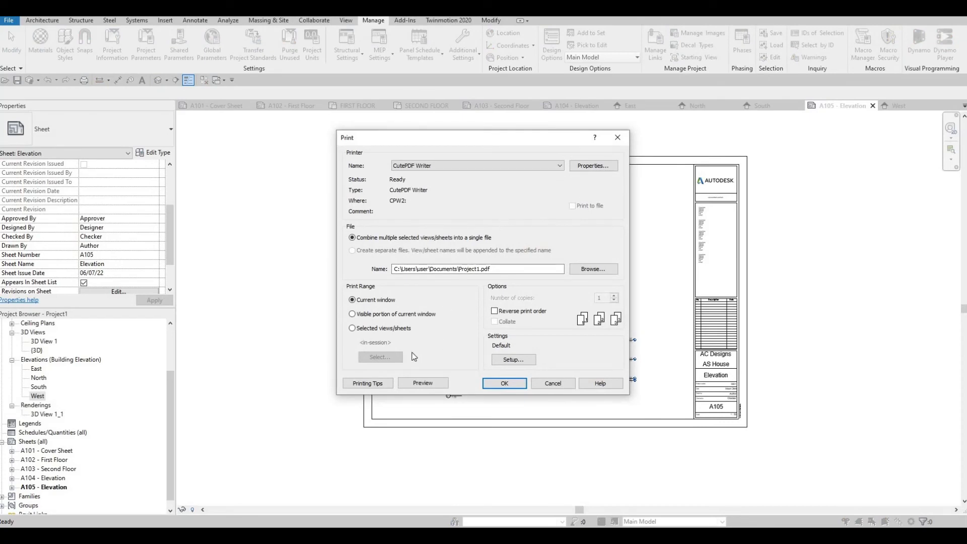
click(352, 328)
click(352, 251)
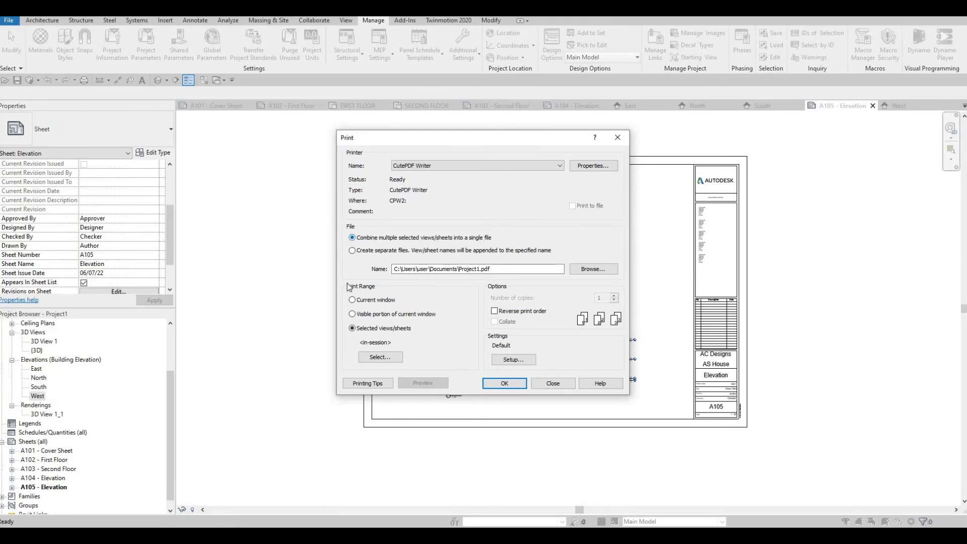
Step: Select all sheets A101 to A105 without any views for printing, and save the selection as "full set"
click(381, 357)
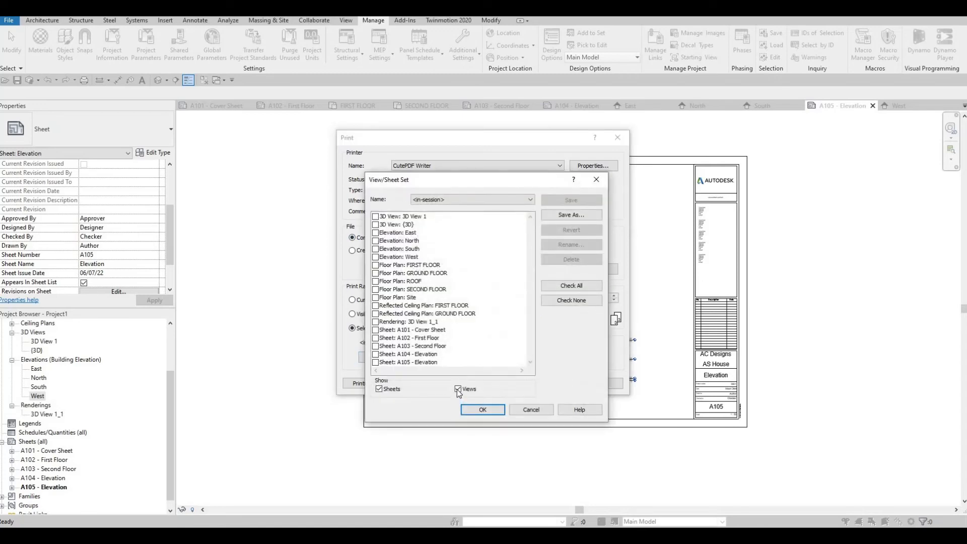
click(457, 391)
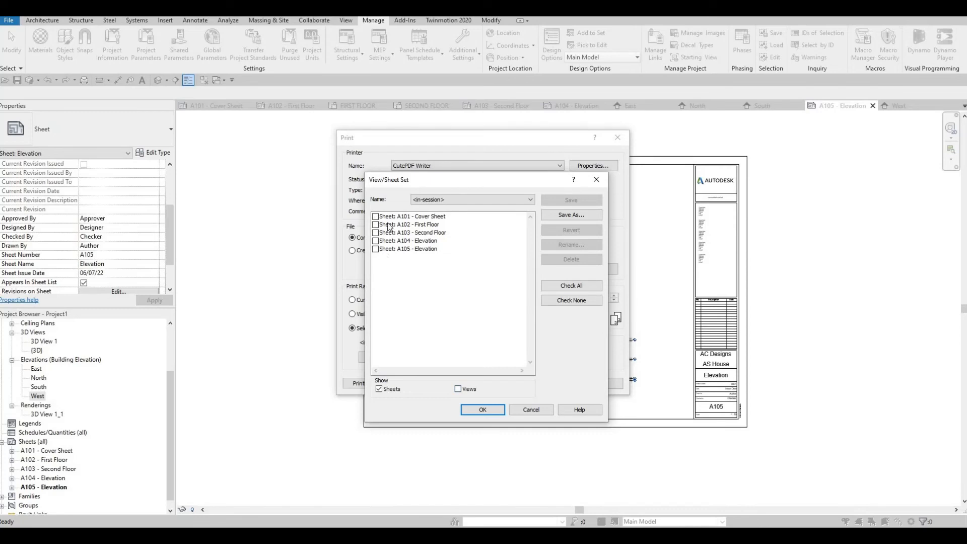
click(571, 288)
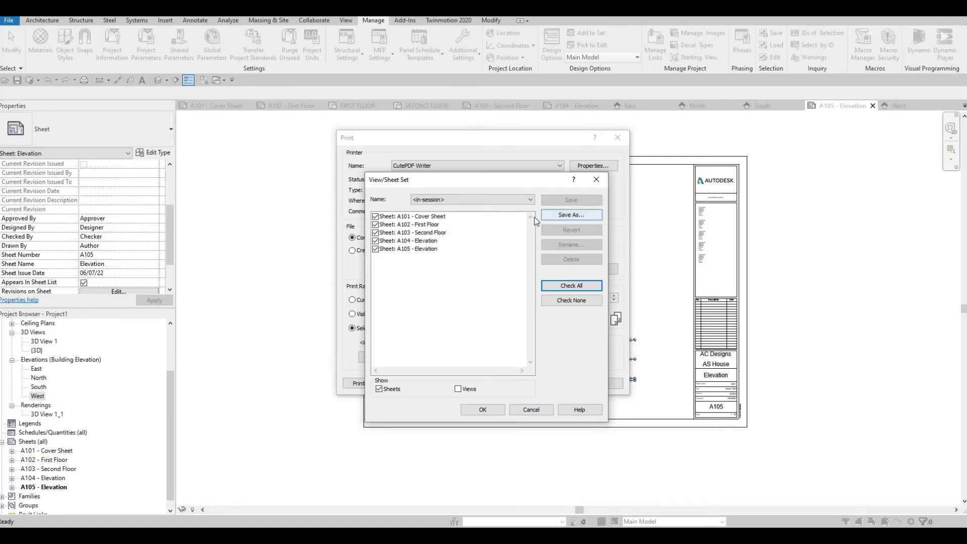
click(569, 215)
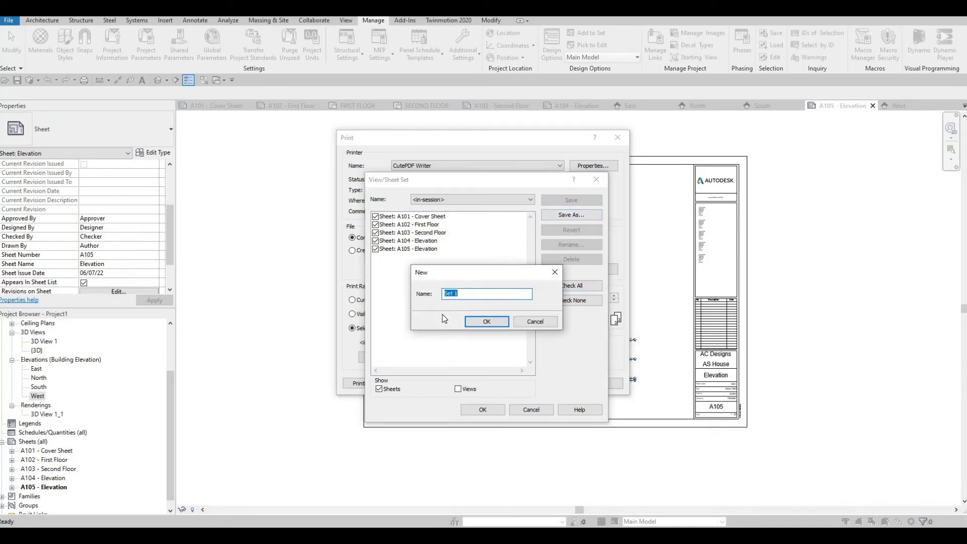
text(full set)
click(473, 321)
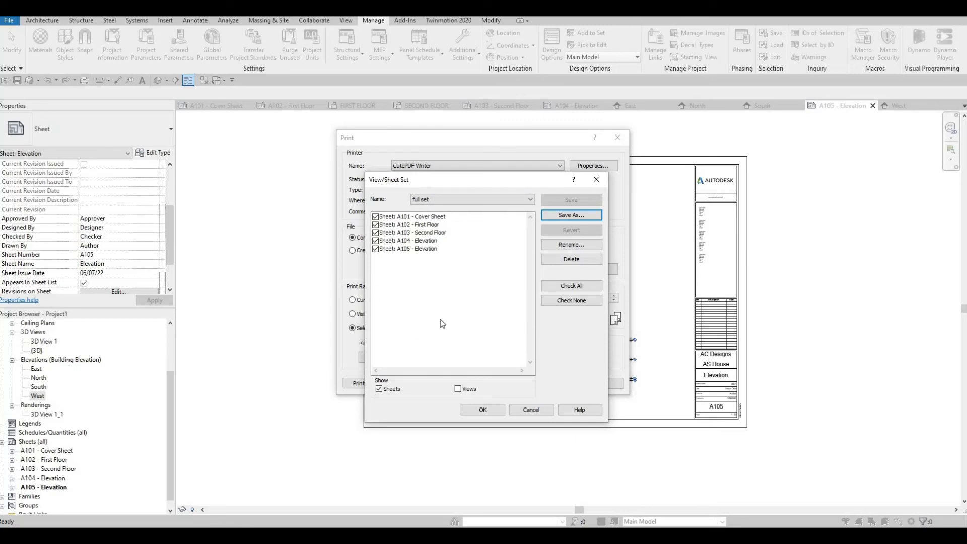
click(491, 409)
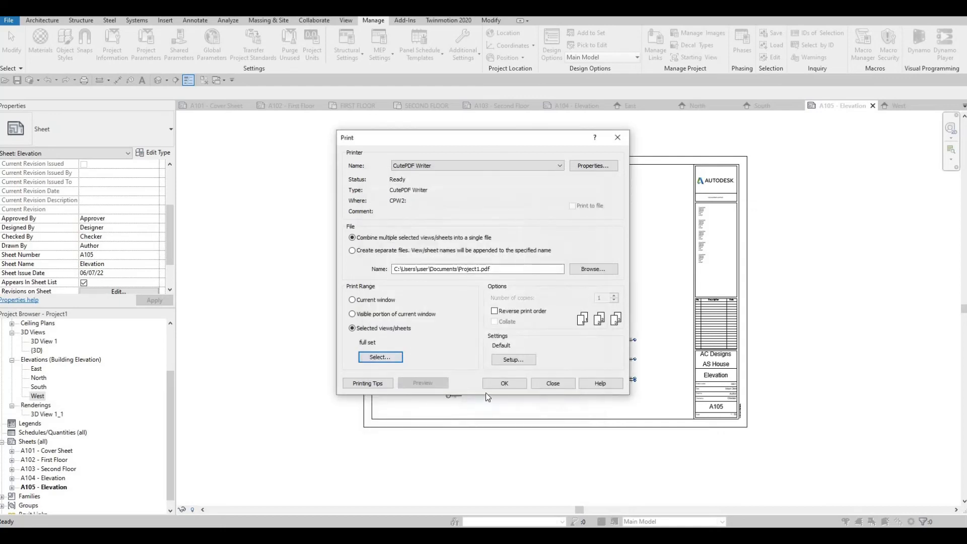
Step: Print the full set to PDF and save it on the Desktop as Project1
click(499, 384)
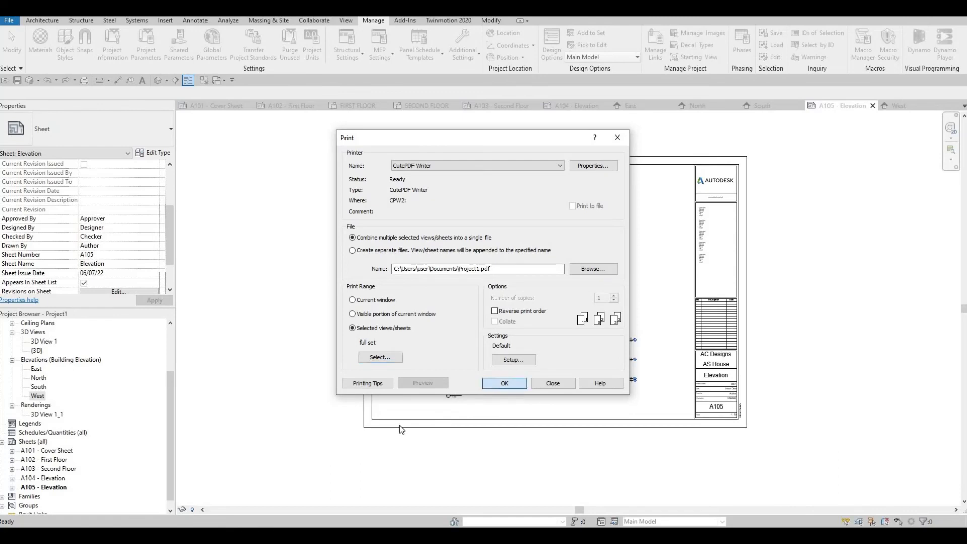
click(545, 294)
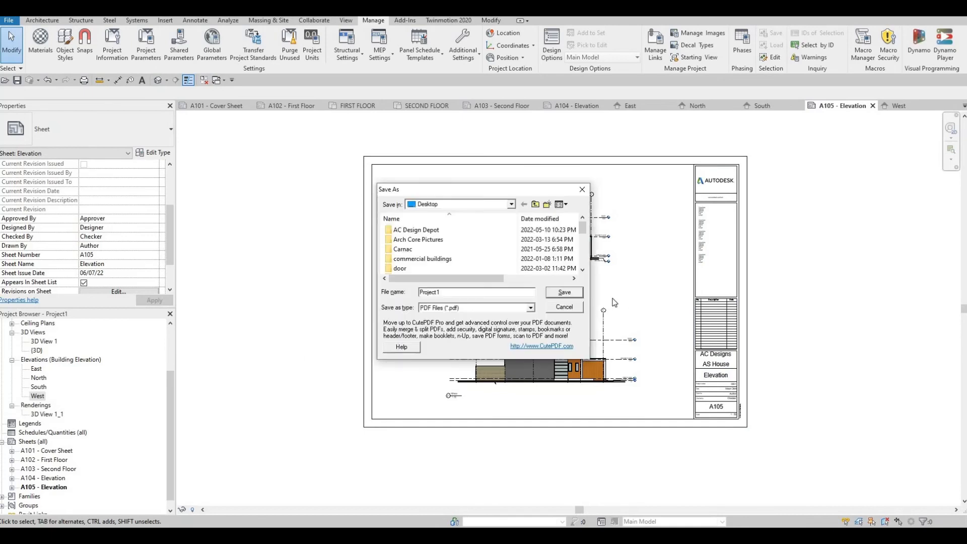
click(570, 293)
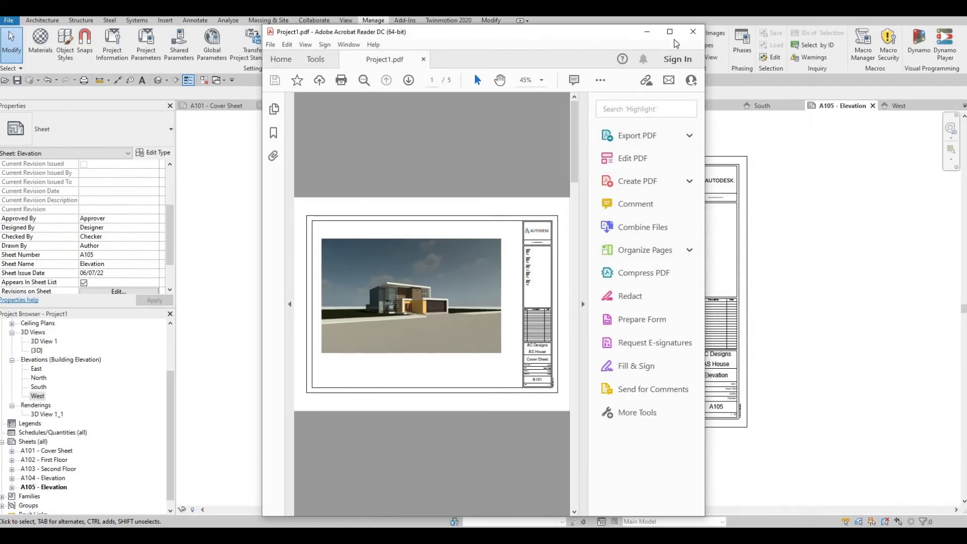
Step: Enlarge the Project1.pdf window and review the cover sheet, floor plan and elevation pages of the printed set
click(670, 33)
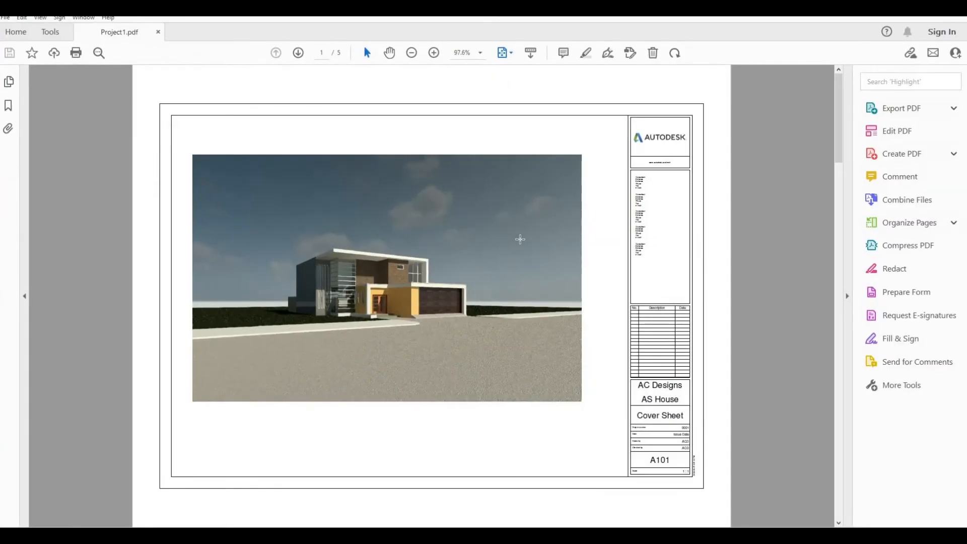
scroll(520, 239, down, 1)
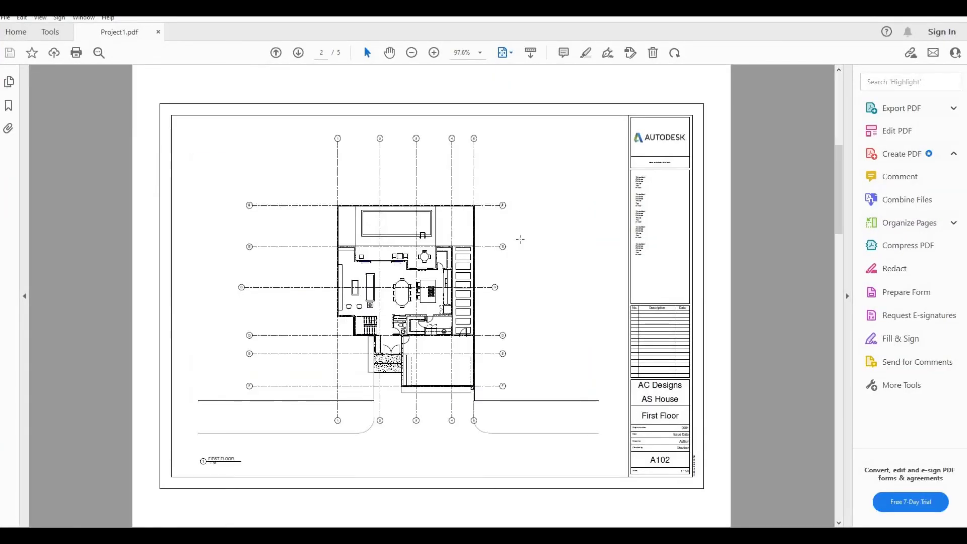
scroll(520, 239, down, 1)
scroll(519, 239, down, 1)
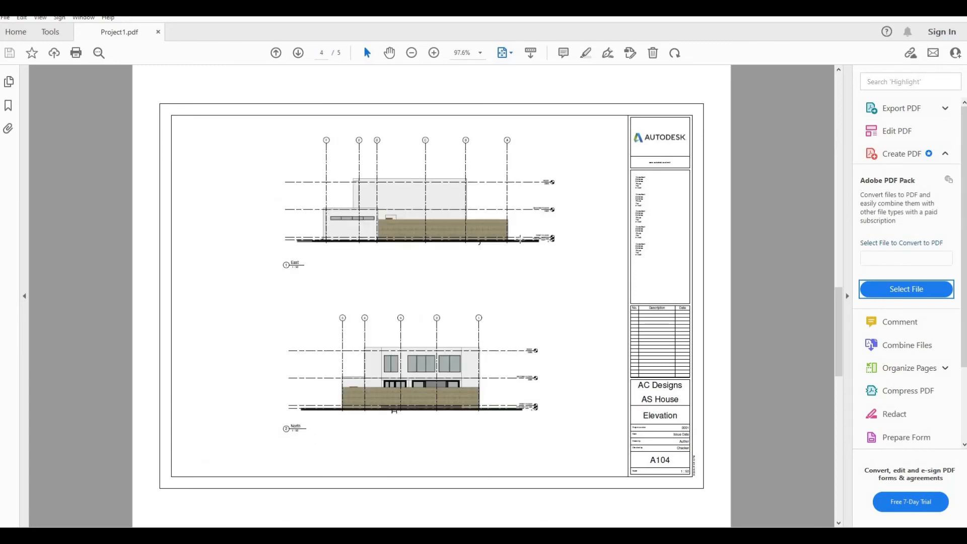
scroll(519, 239, down, 1)
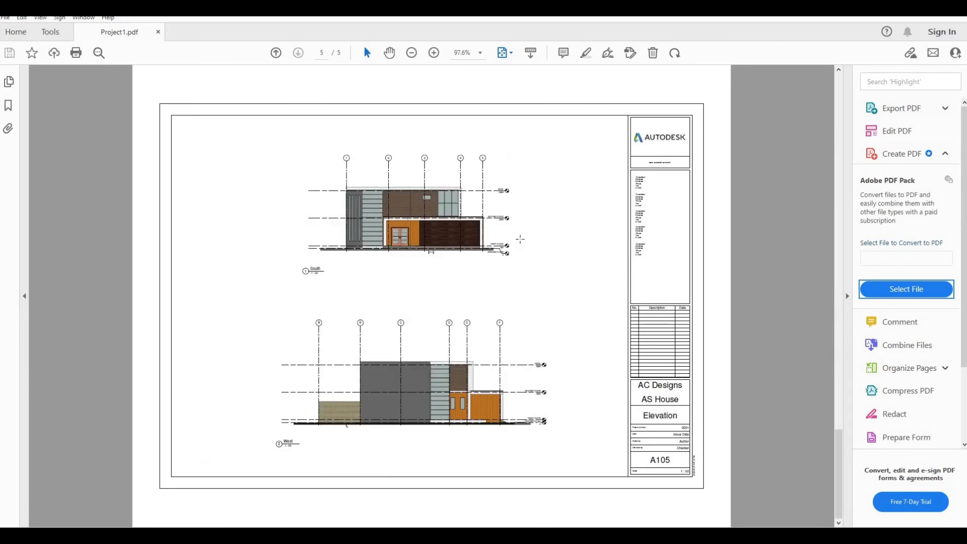
scroll(519, 239, up, 1)
scroll(520, 240, up, 1)
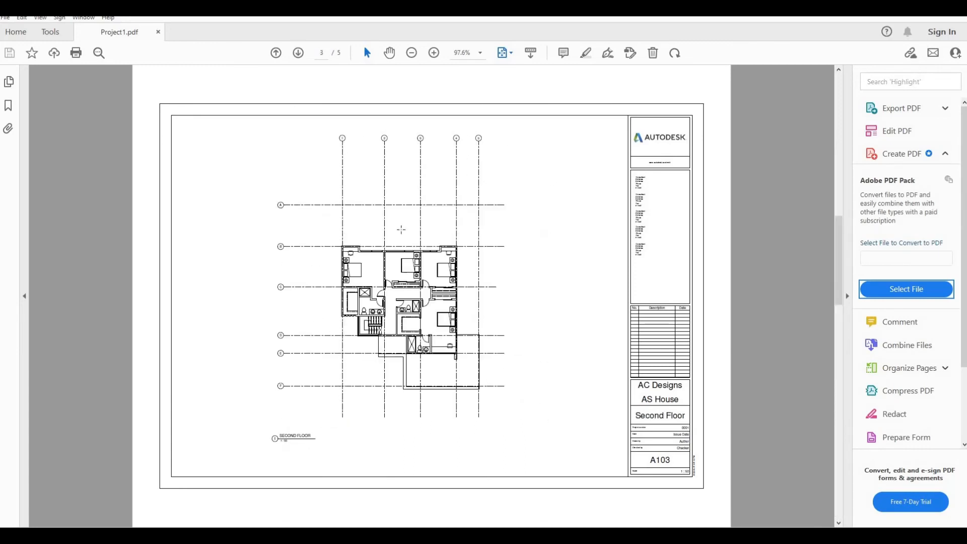
scroll(401, 230, down, 2)
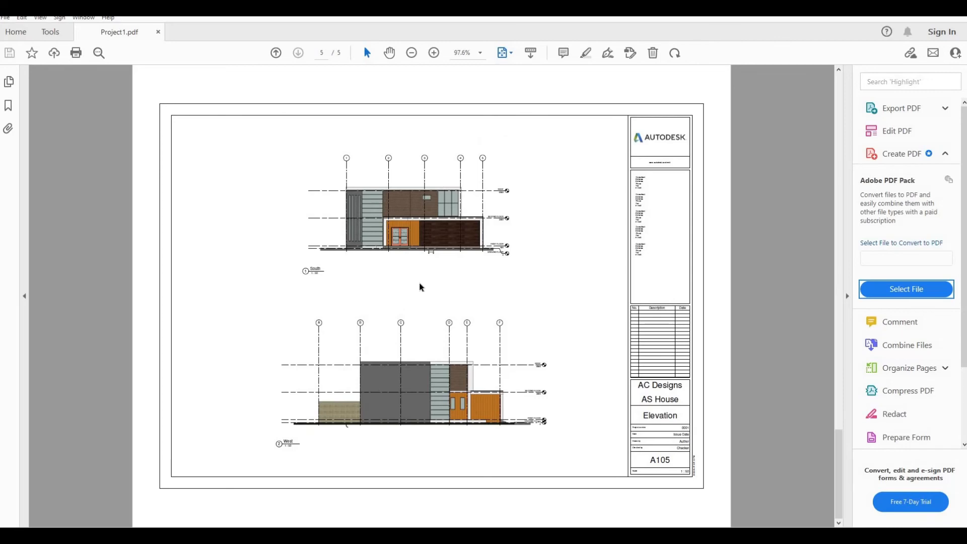
scroll(420, 285, up, 2)
scroll(421, 285, up, 1)
scroll(419, 282, down, 2)
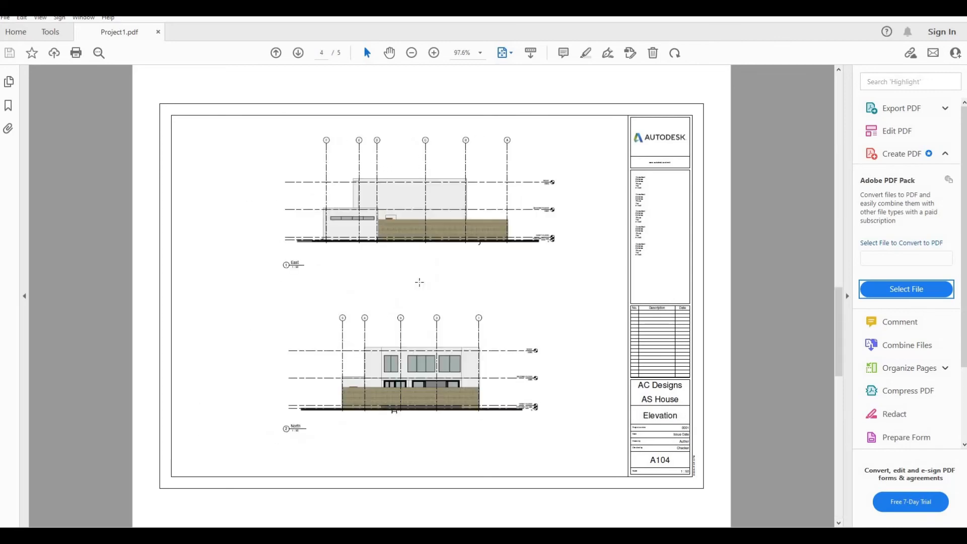
scroll(419, 282, down, 1)
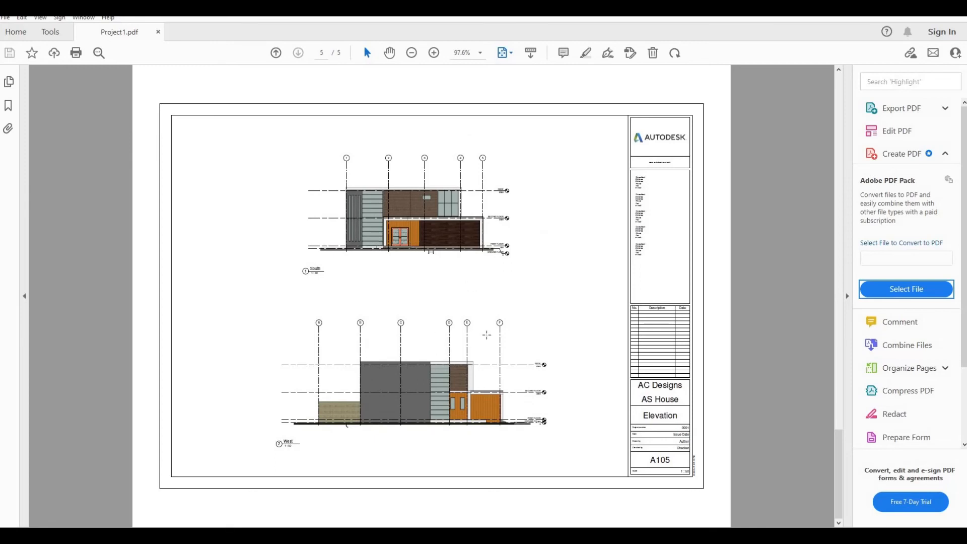
scroll(487, 335, up, 1)
scroll(481, 327, down, 1)
scroll(436, 318, up, 4)
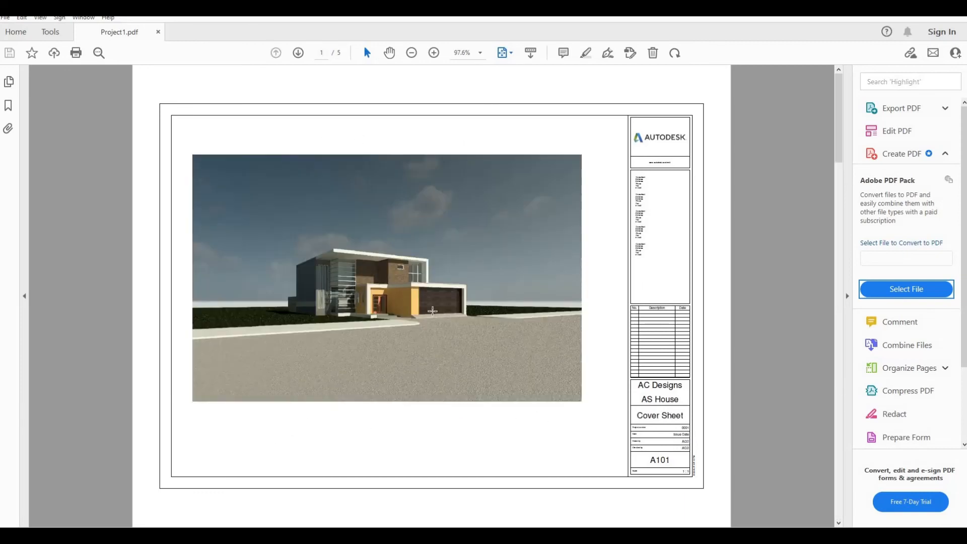
scroll(432, 311, down, 4)
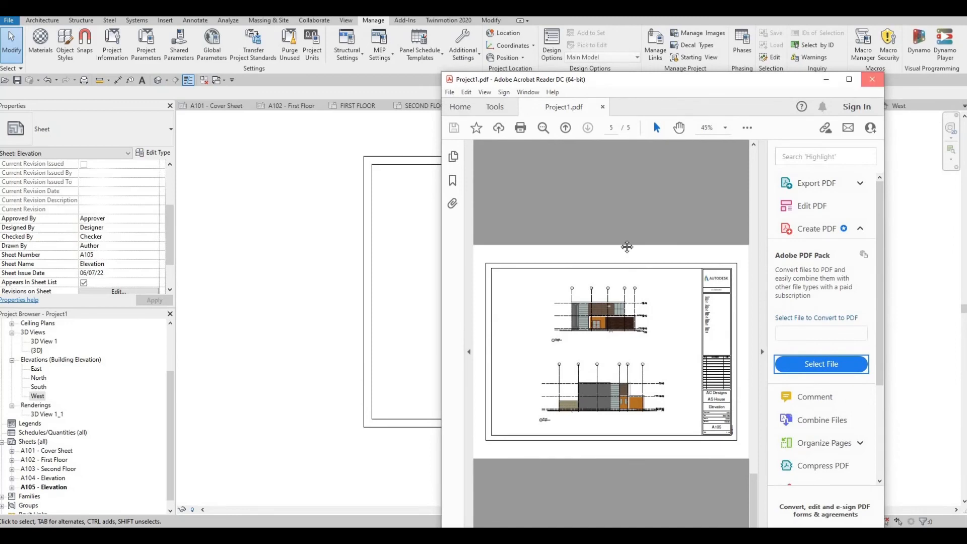
Step: Switch from the PDF back to sheet A105 in Revit
key(alt+Tab)
scroll(576, 253, up, 2)
scroll(504, 302, down, 2)
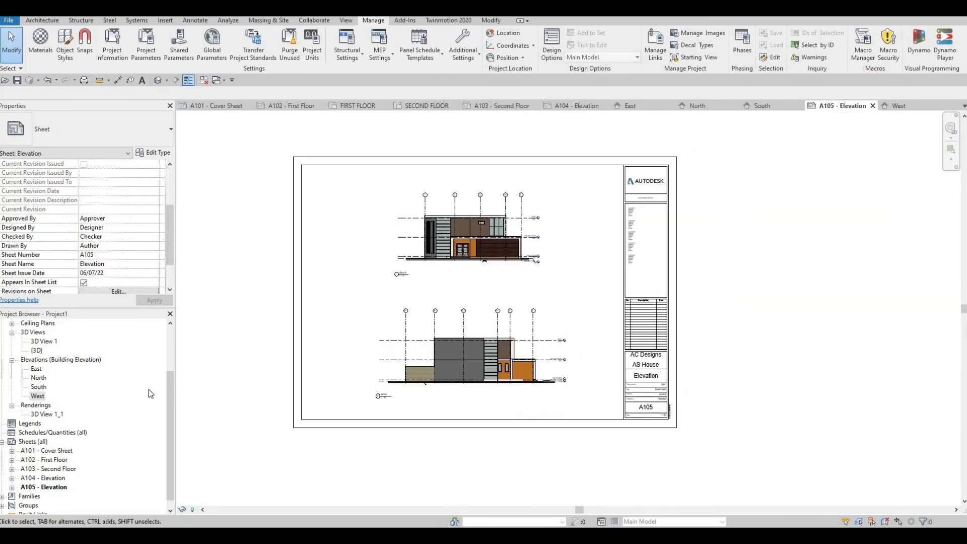
Step: Open the default {3D} view and set its visual style to Hidden Line
middle_drag(354, 367, 416, 384)
scroll(415, 384, down, 1)
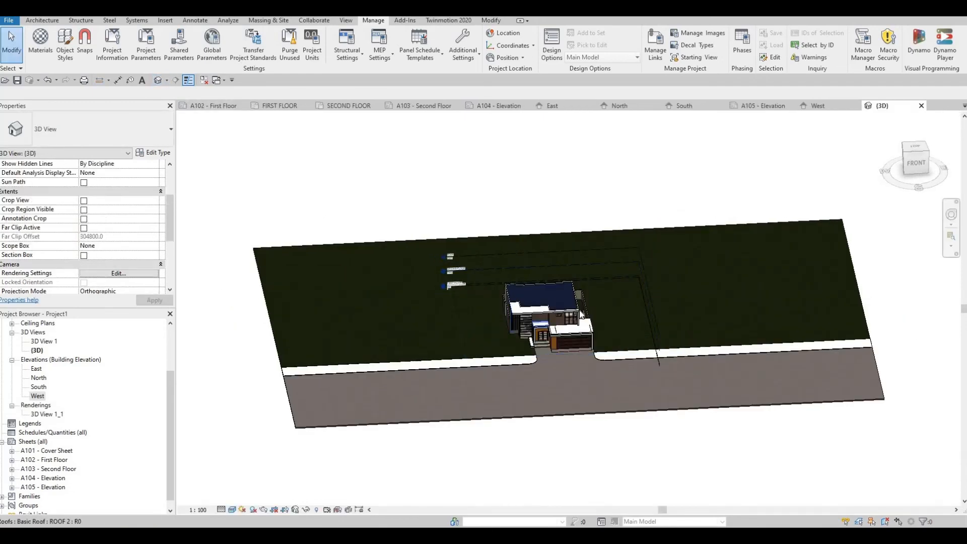
scroll(577, 317, up, 5)
scroll(466, 312, down, 4)
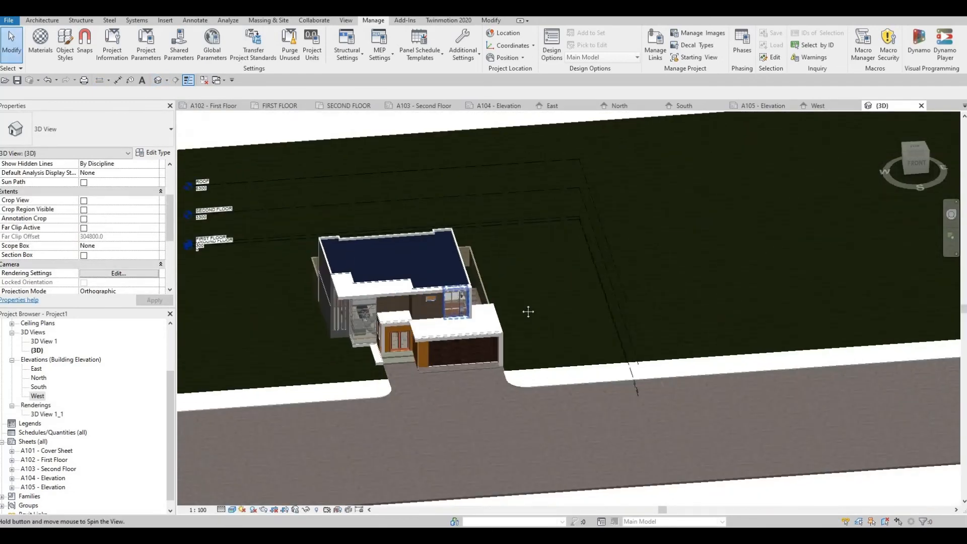
click(221, 510)
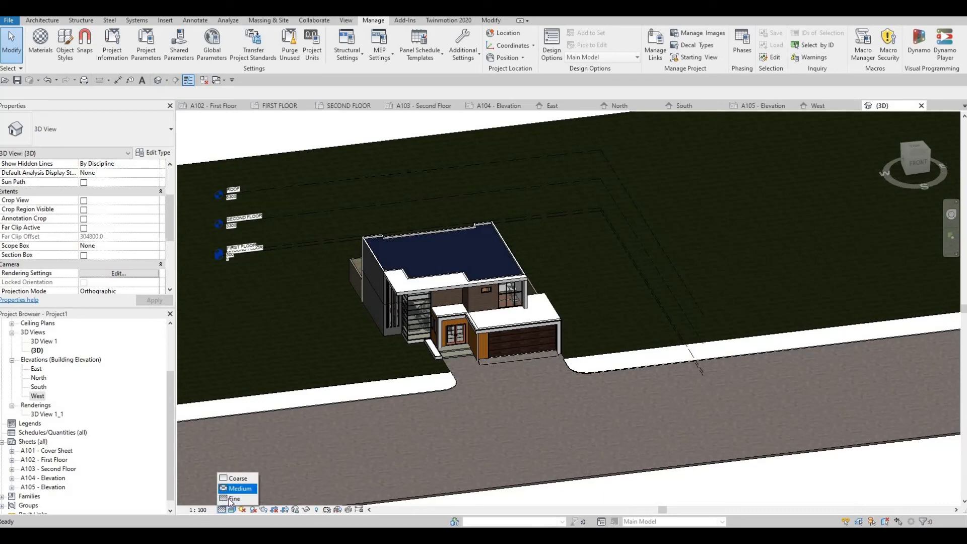
click(232, 510)
click(232, 510)
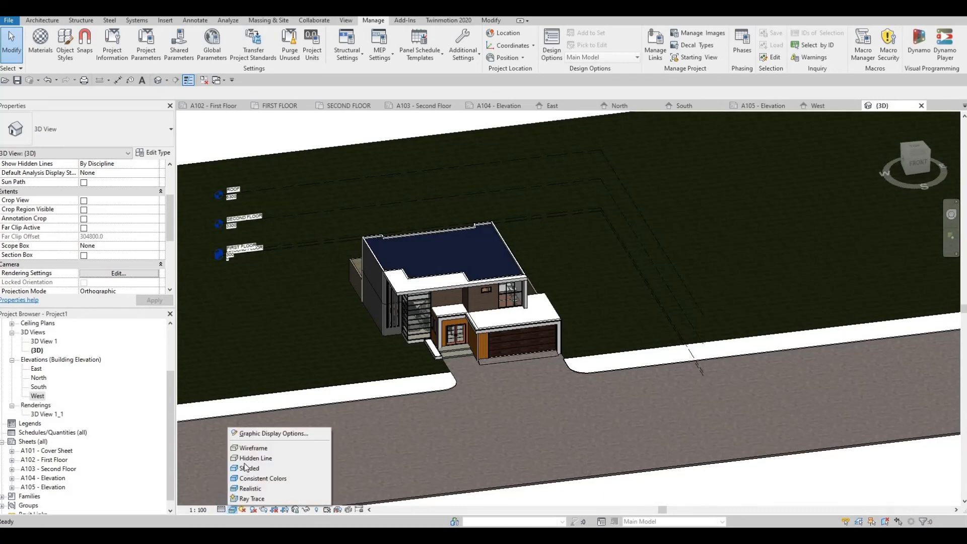
click(250, 458)
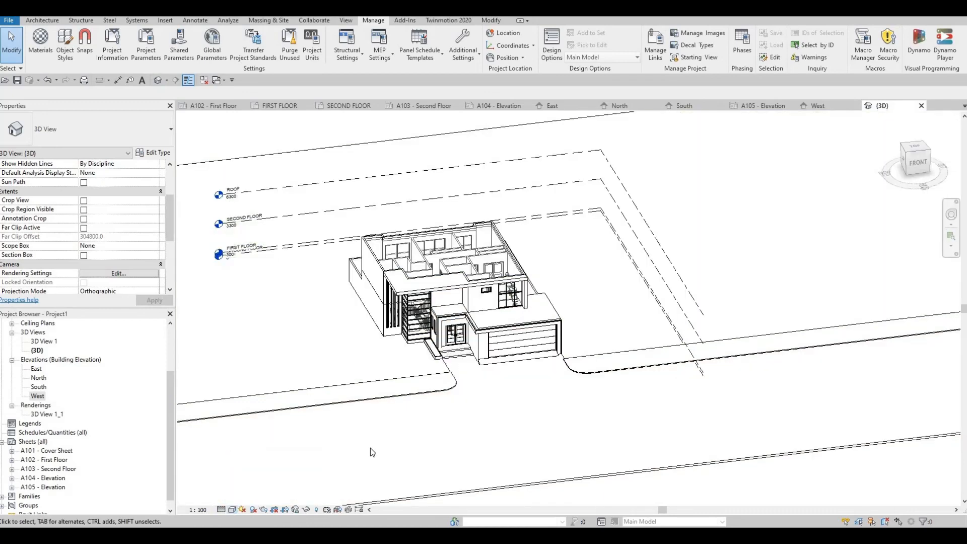
Step: Examine how the upper roof and the rooms beneath it display from the front, left and above
middle_drag(389, 400, 482, 466)
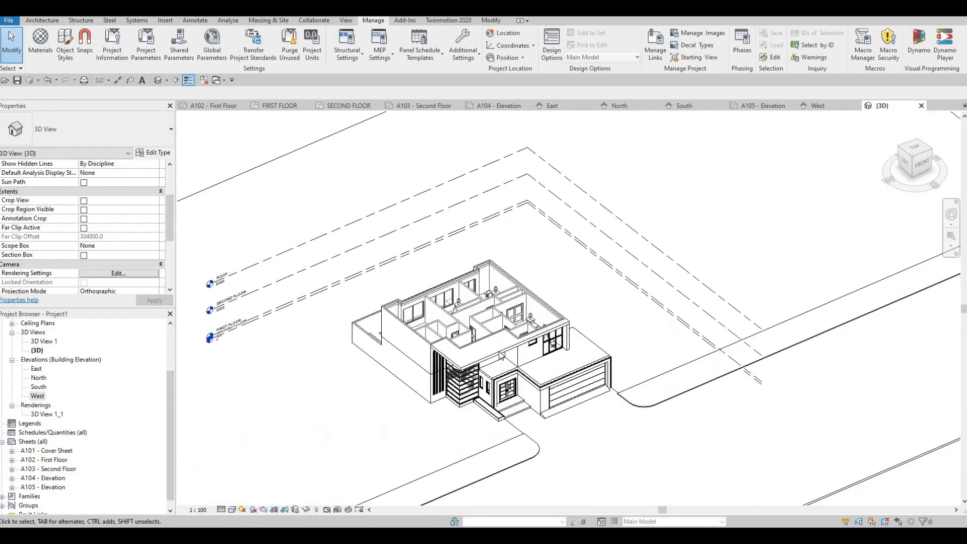
scroll(494, 323, up, 1)
scroll(493, 324, up, 3)
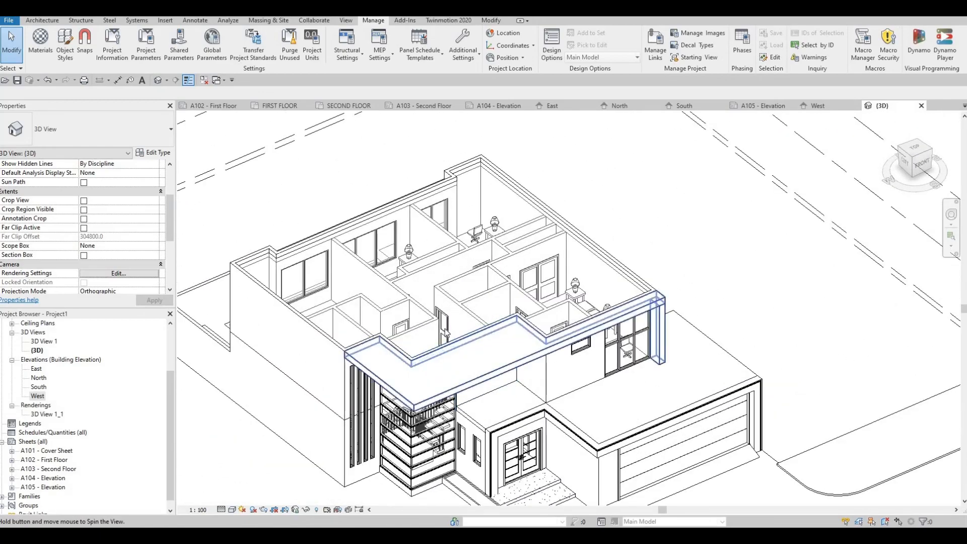
shift+middle_drag(404, 429, 368, 427)
scroll(367, 427, down, 1)
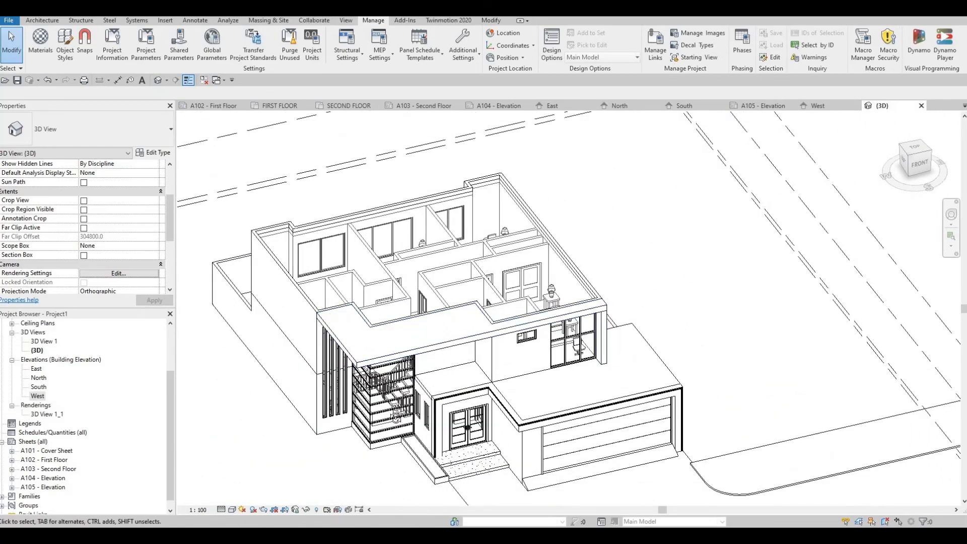
shift+middle_drag(502, 306, 584, 286)
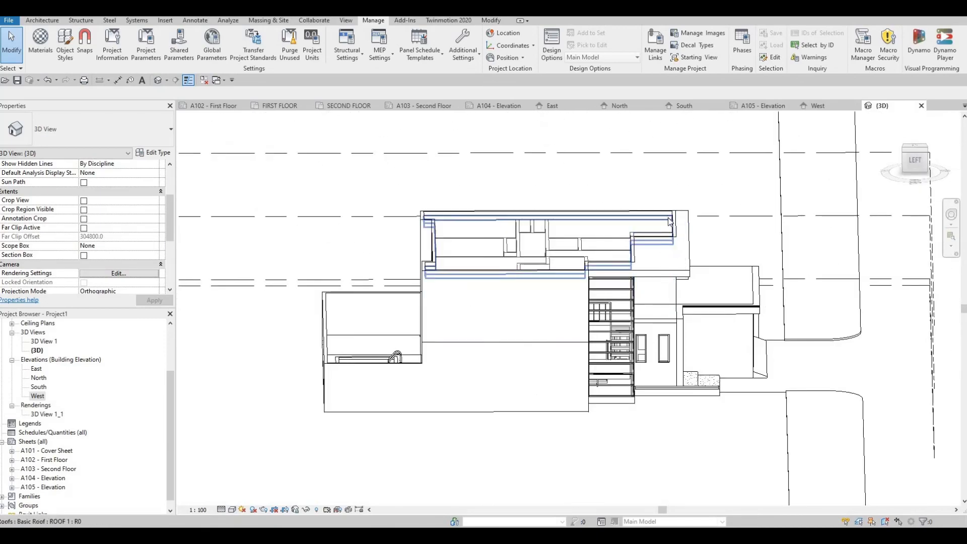
click(672, 221)
shift+middle_drag(596, 362, 443, 383)
click(400, 402)
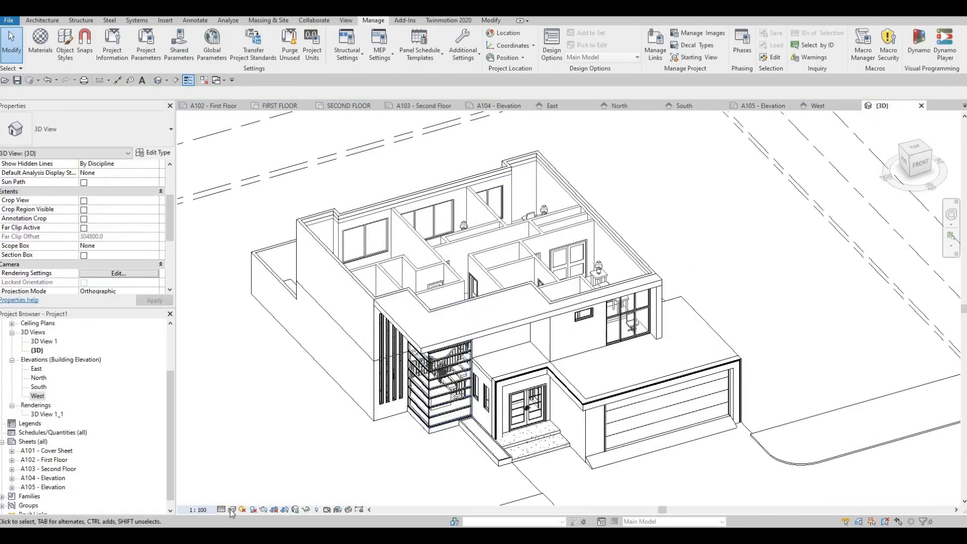
Step: Compare the 3D view in the Realistic and Shaded visual styles and return it to Hidden Line
click(232, 510)
click(245, 488)
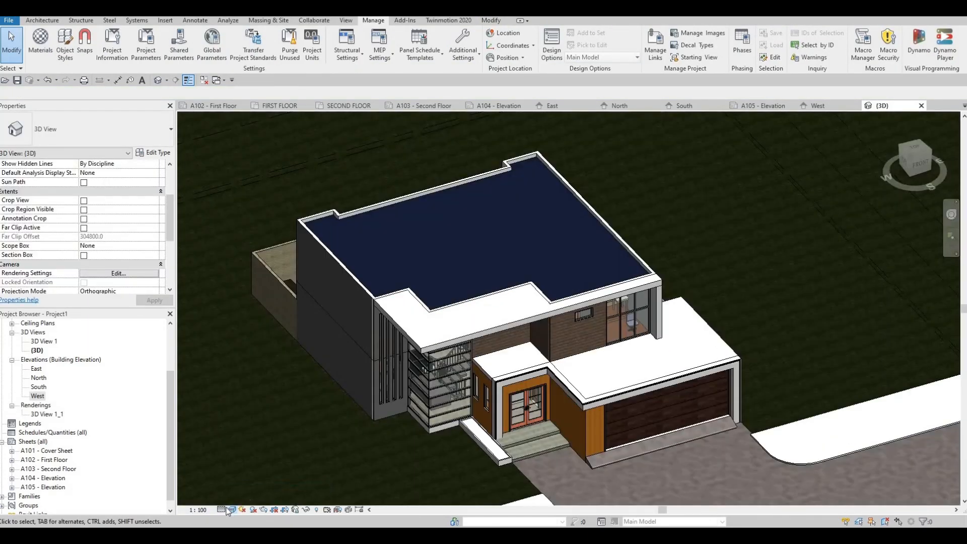
click(232, 510)
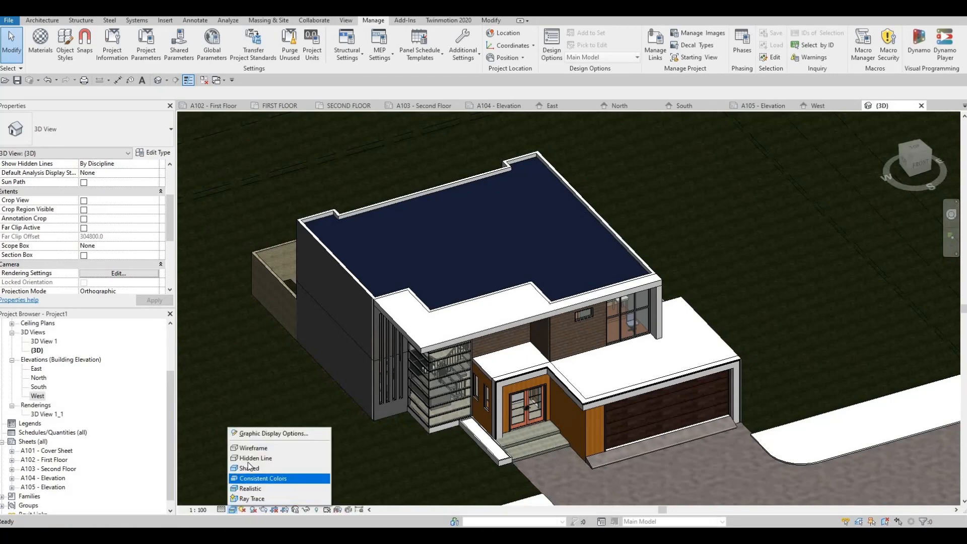
click(248, 468)
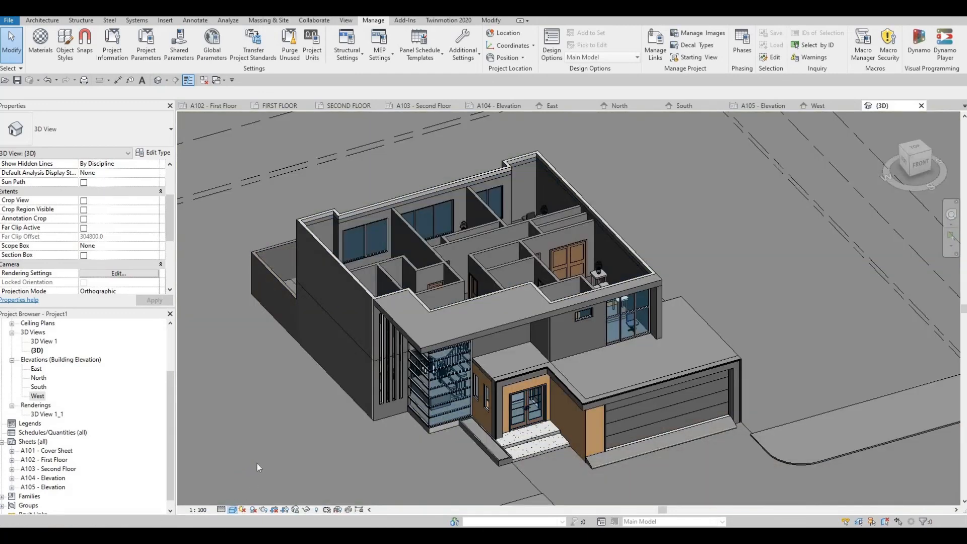
click(232, 510)
click(302, 454)
Step: Paint the top face of the upper roof with the brushed Metal - Bronze material
shift+middle_drag(392, 404, 401, 402)
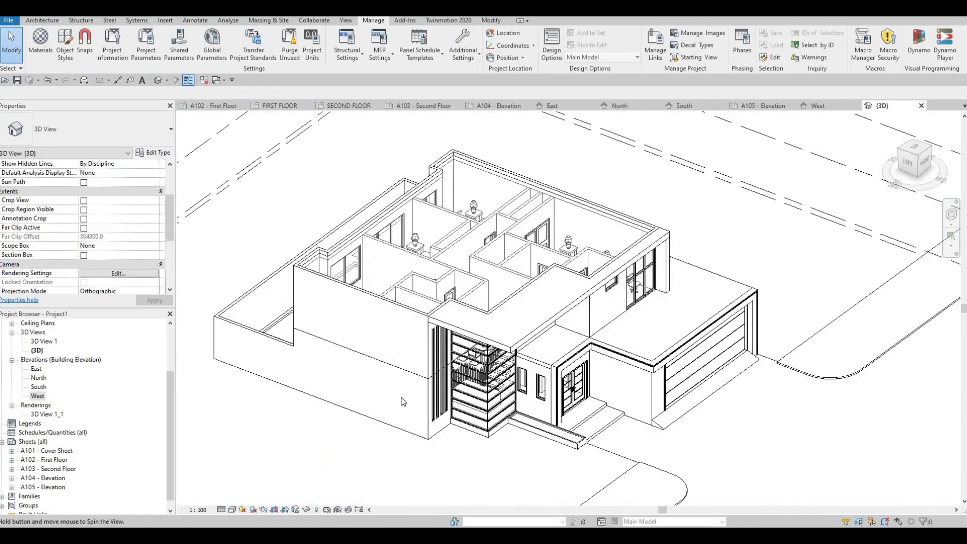
scroll(450, 186, up, 2)
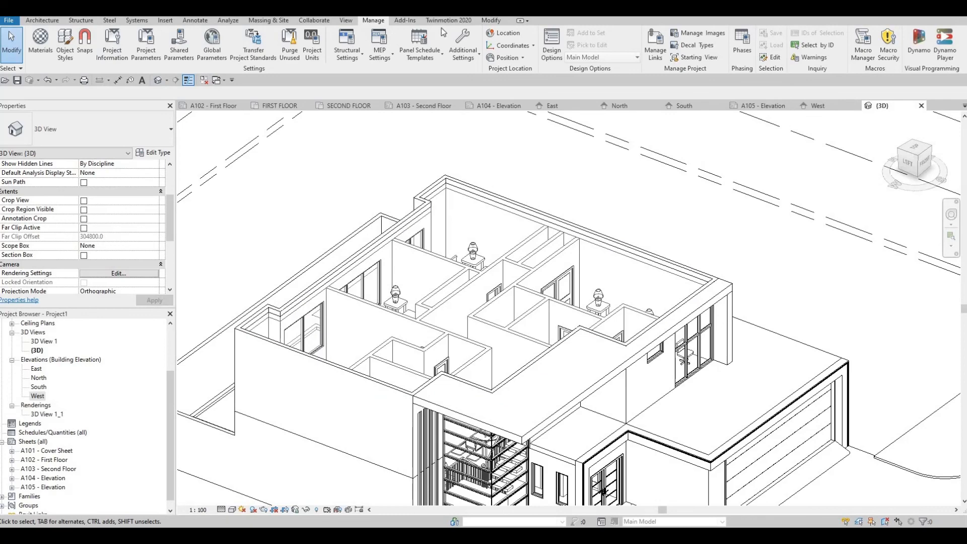
click(491, 20)
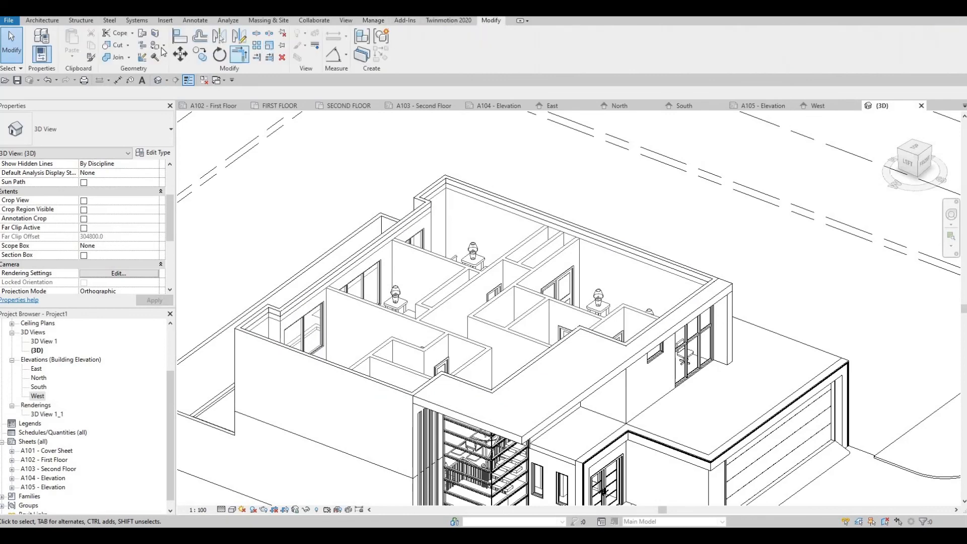
click(141, 65)
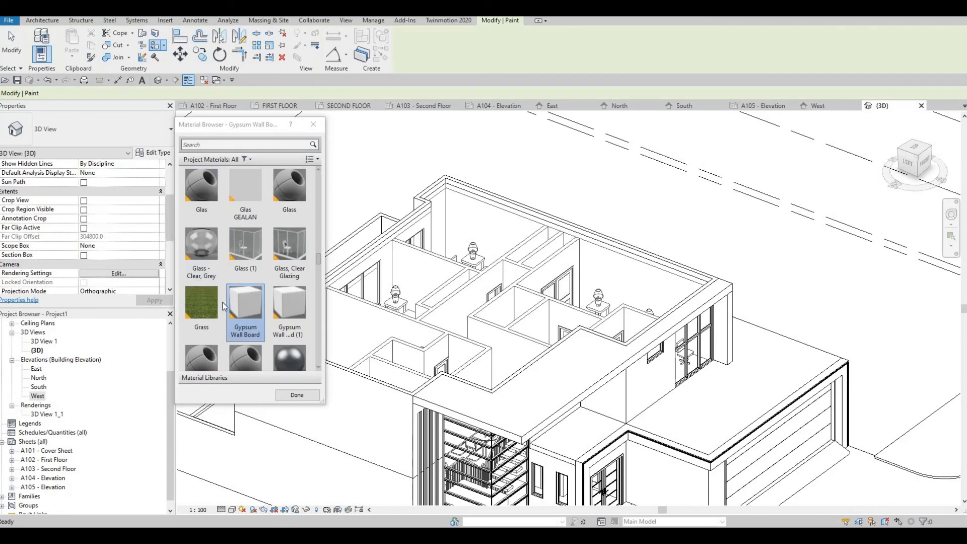
scroll(221, 320, down, 3)
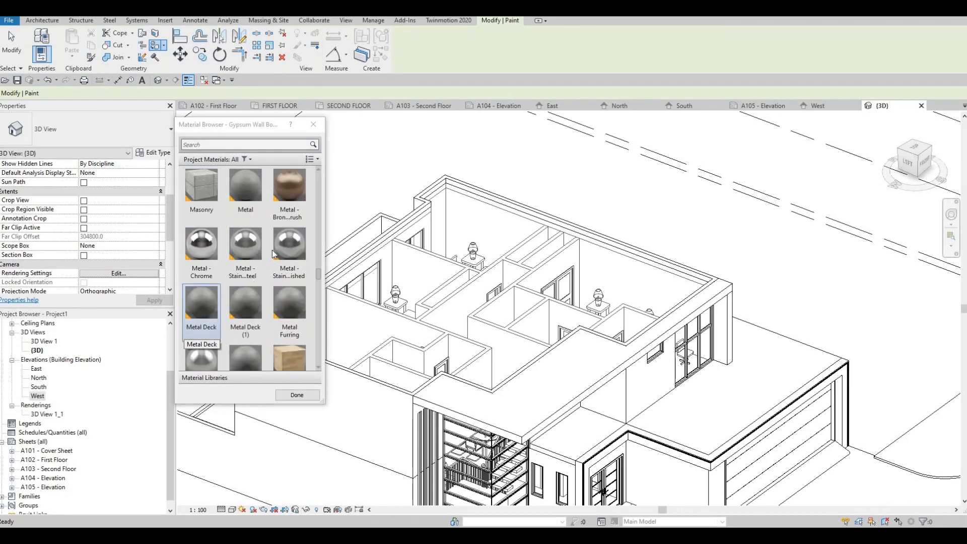
click(289, 209)
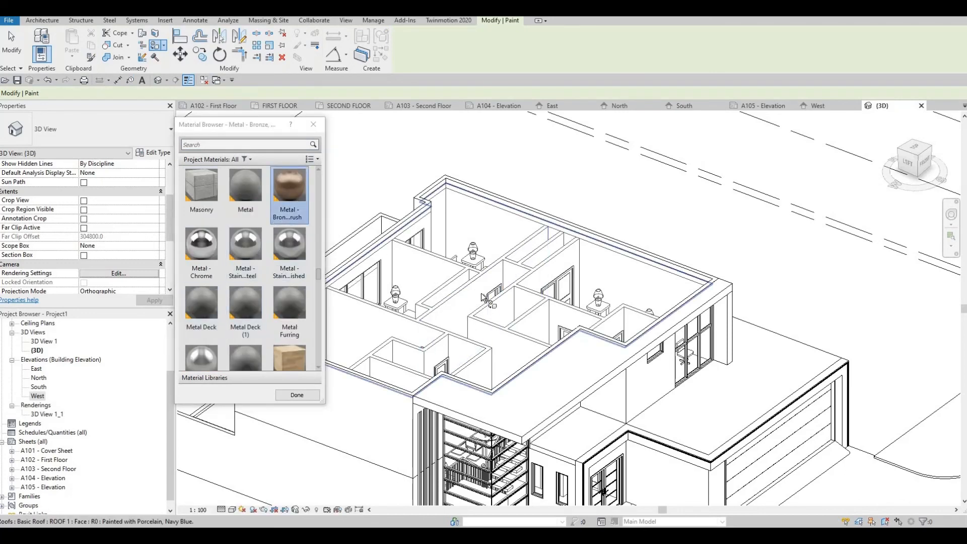
mouse_move(370, 358)
middle_down()
mouse_move(517, 310)
mouse_move(375, 345)
mouse_move(438, 288)
mouse_move(393, 328)
mouse_move(383, 353)
mouse_move(401, 372)
middle_up()
key(Escape)
Step: Inspect the painted roof, the curtain wall corner and the front entrance in the 3D view
scroll(516, 310, down, 3)
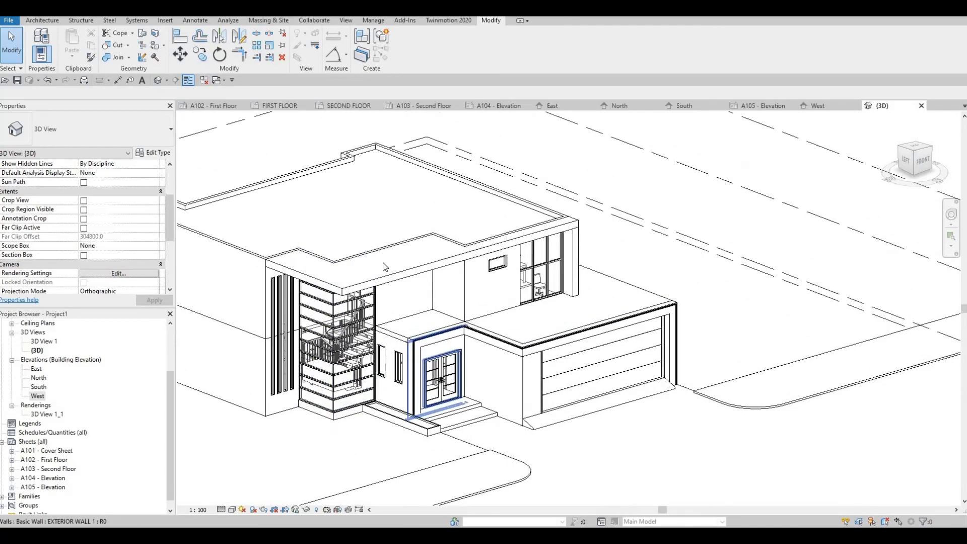
scroll(393, 357, up, 2)
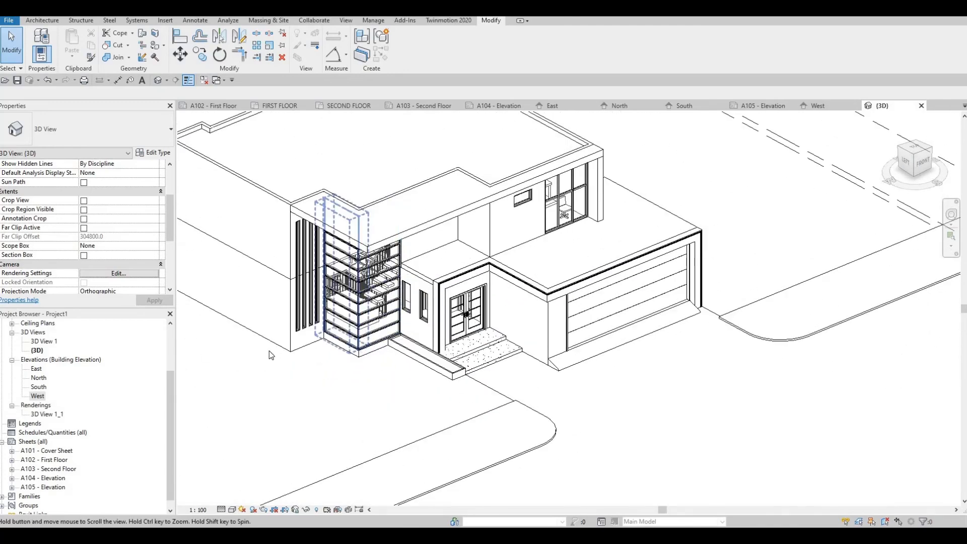
scroll(302, 292, down, 2)
shift+middle_drag(278, 277, 312, 254)
scroll(331, 268, up, 2)
scroll(332, 287, up, 1)
middle_drag(348, 302, 309, 247)
scroll(325, 275, down, 1)
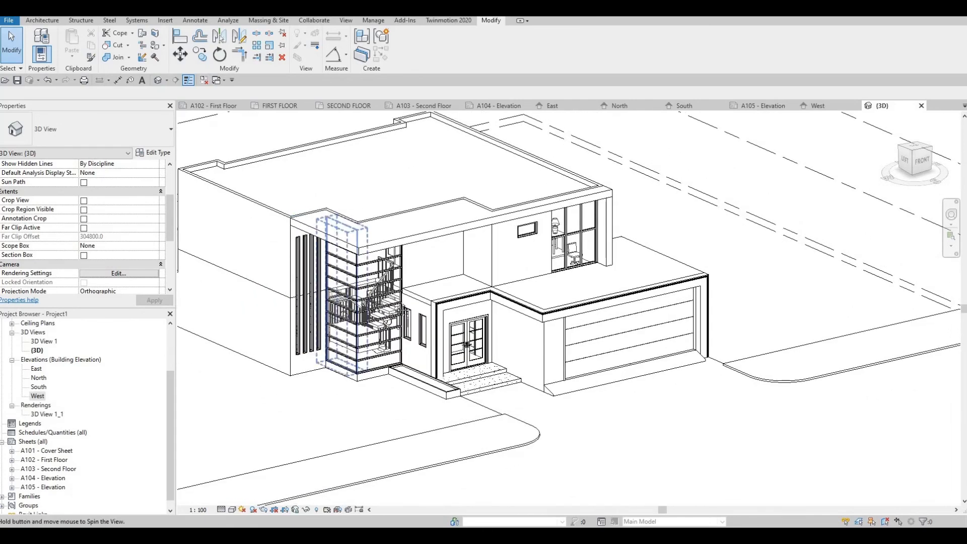
scroll(471, 343, down, 3)
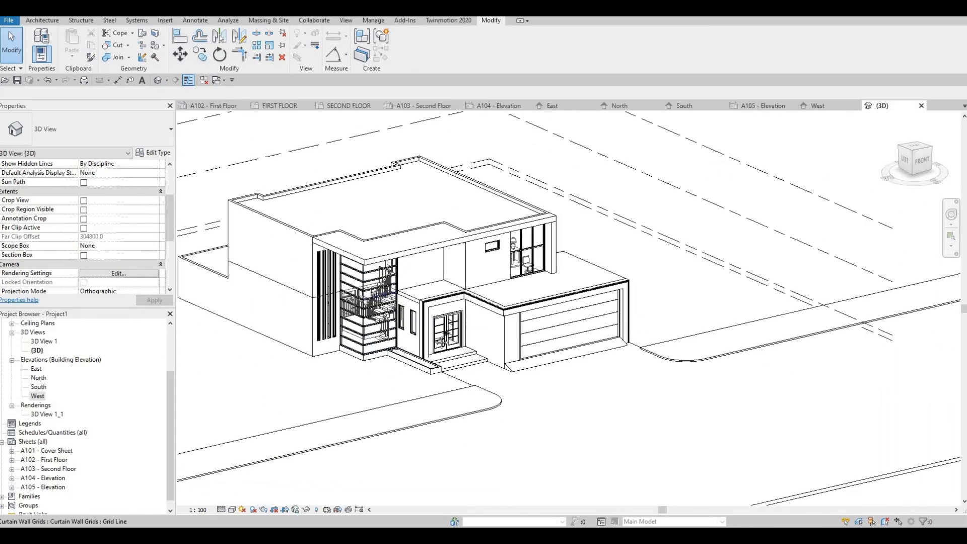
Step: Set the 3D view's detail level to Fine and save the project
click(220, 509)
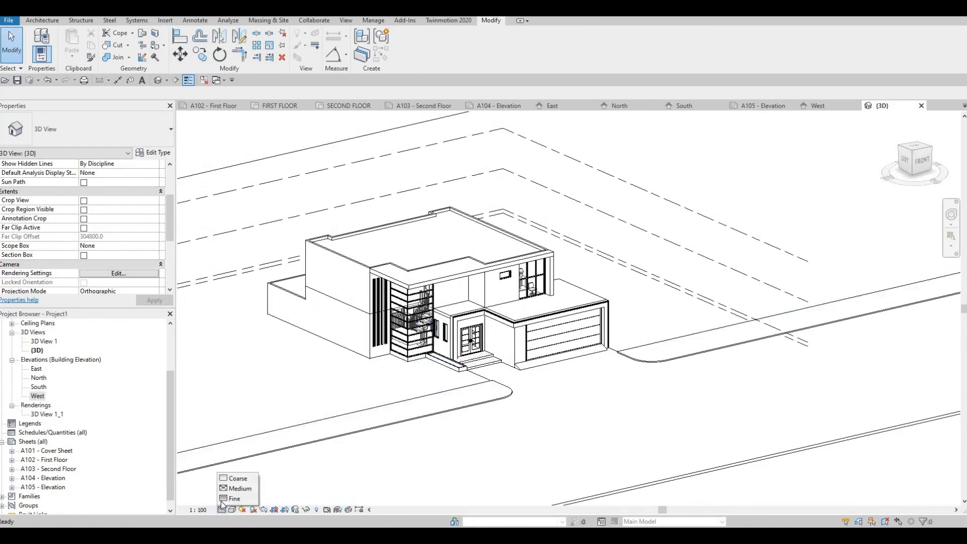
click(228, 498)
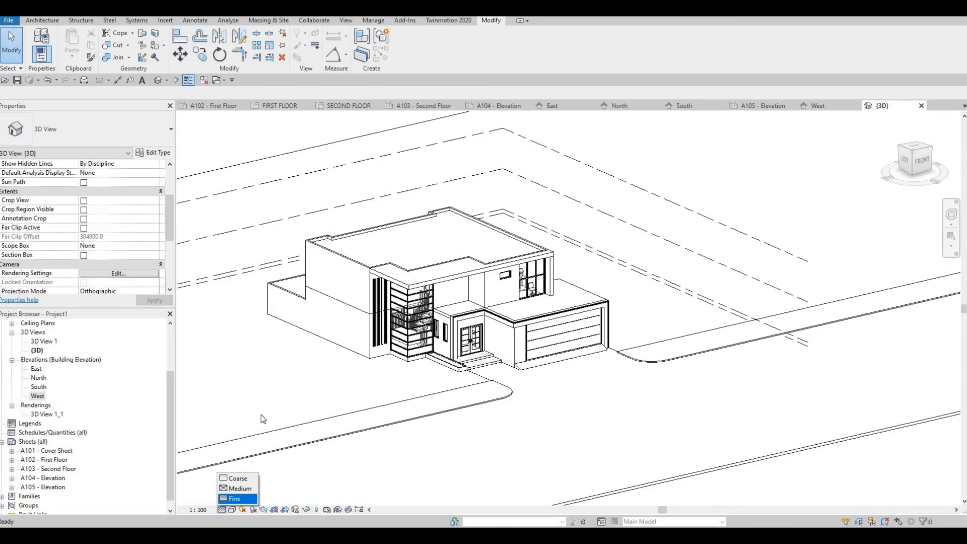
click(19, 81)
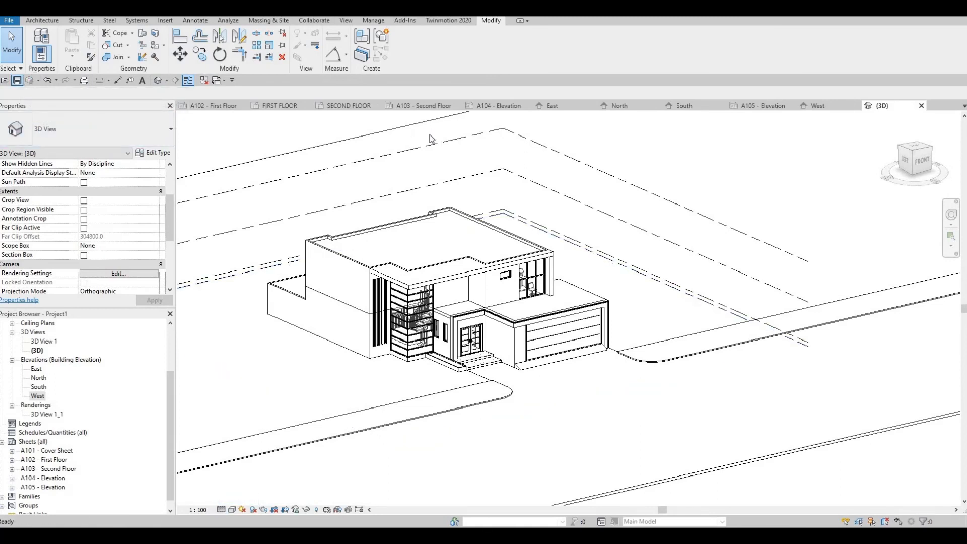
click(445, 21)
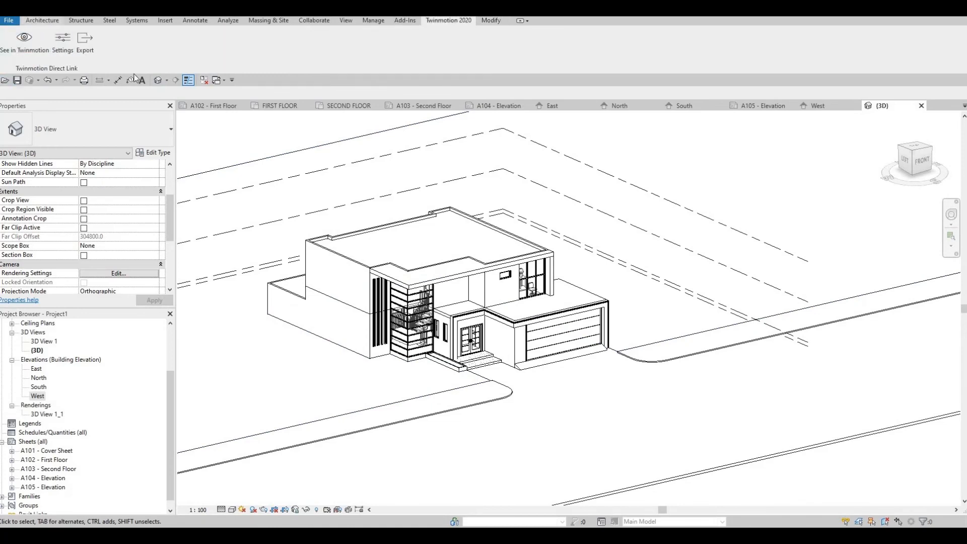
click(43, 21)
middle_drag(381, 327, 409, 348)
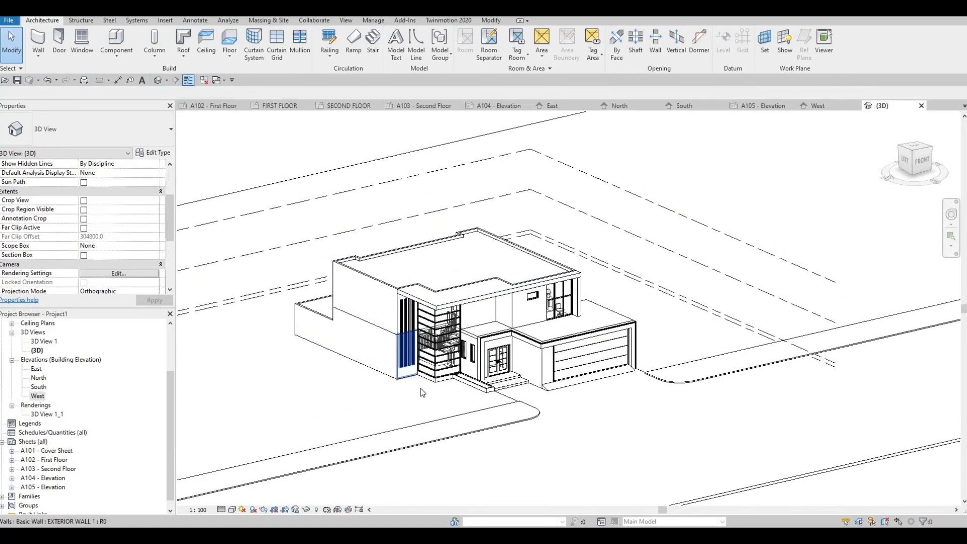
middle_drag(422, 392, 431, 354)
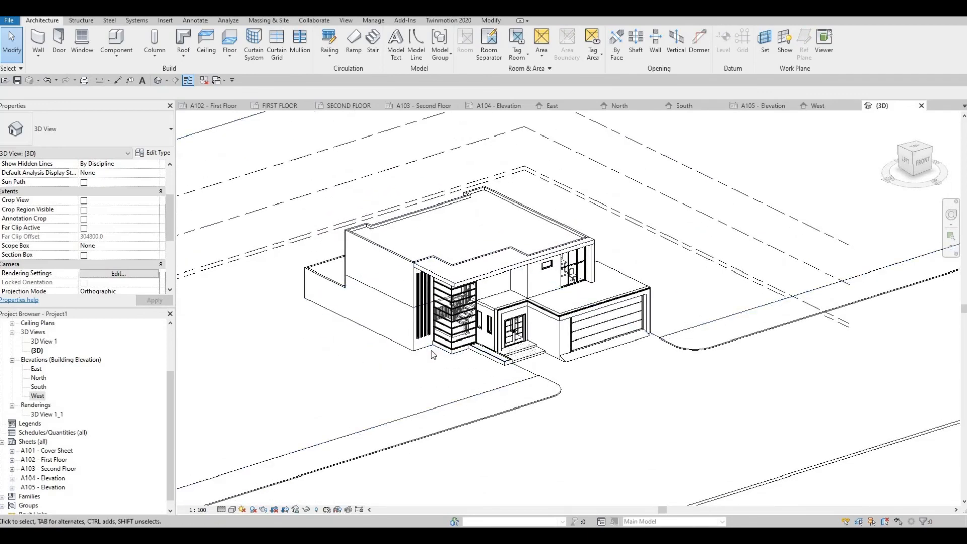